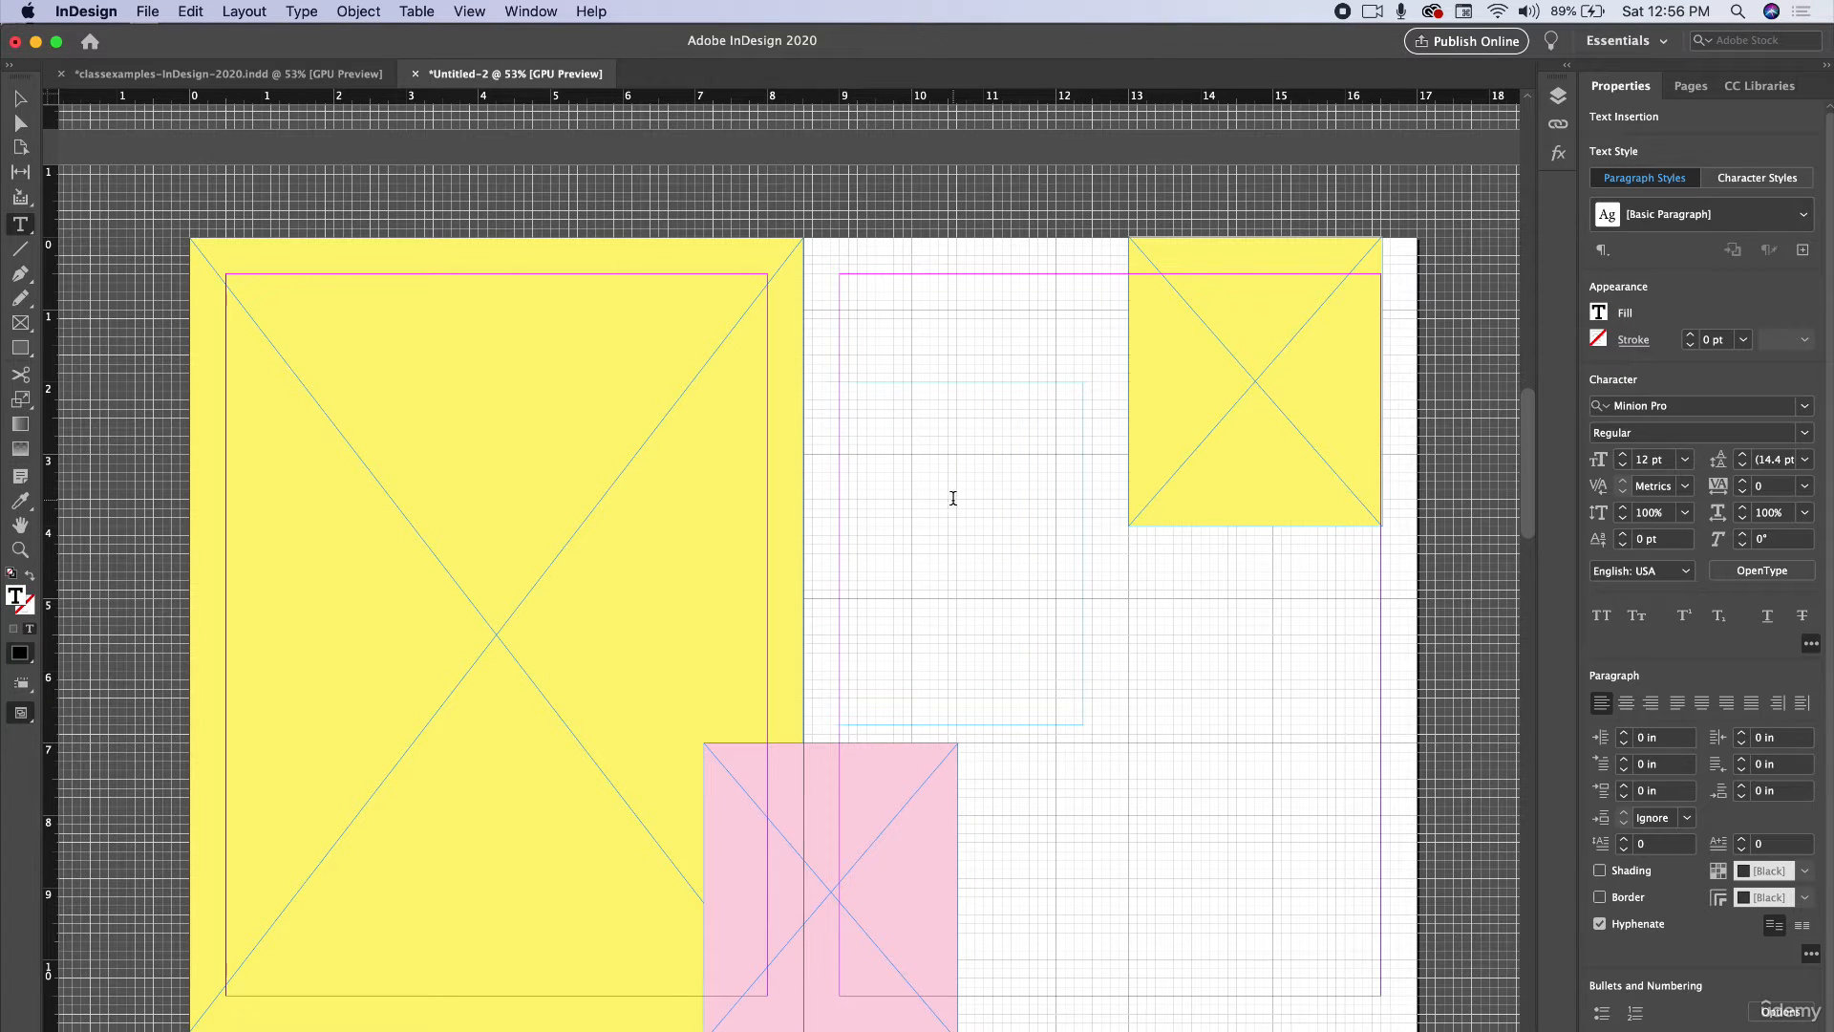
# Type sample text in the text frame and fill the rest of the frame with placeholder text.
pyautogui.write('sdkmfslkdmfslkdmfslk')
pyautogui.moveTo(954, 388); pyautogui.dragTo(834, 388)
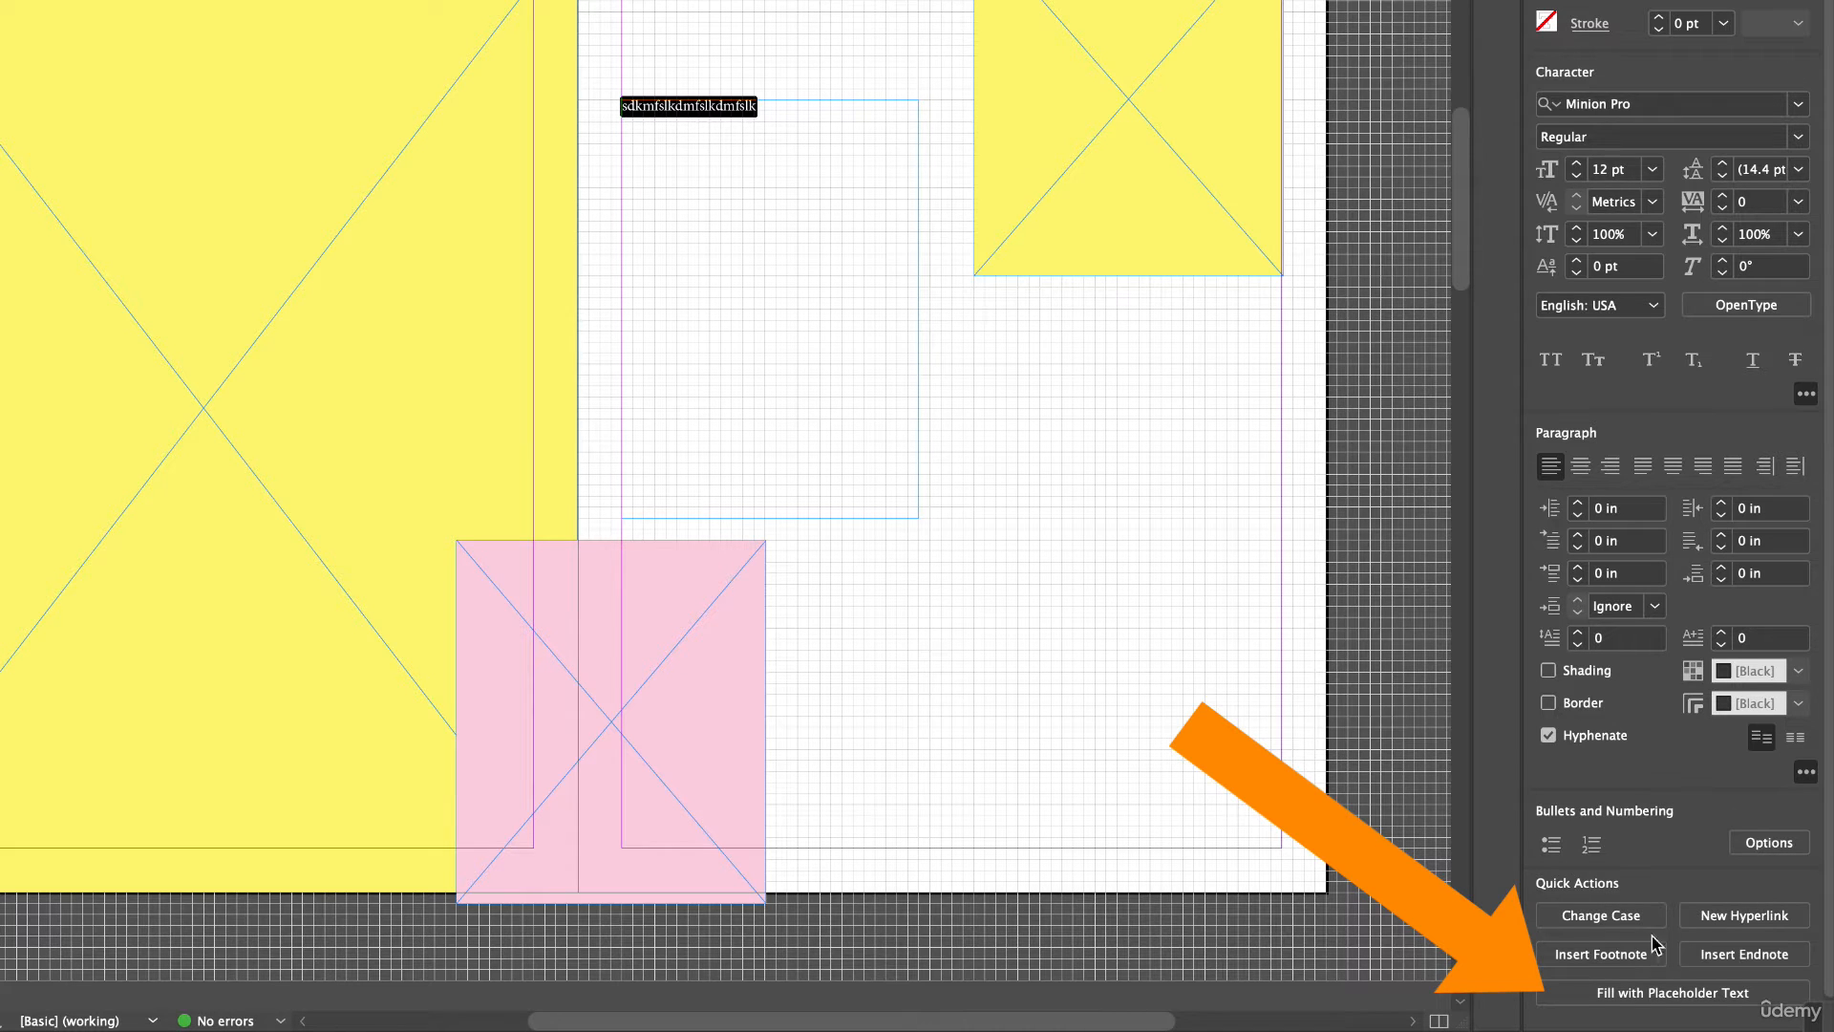
pyautogui.click(1698, 995)
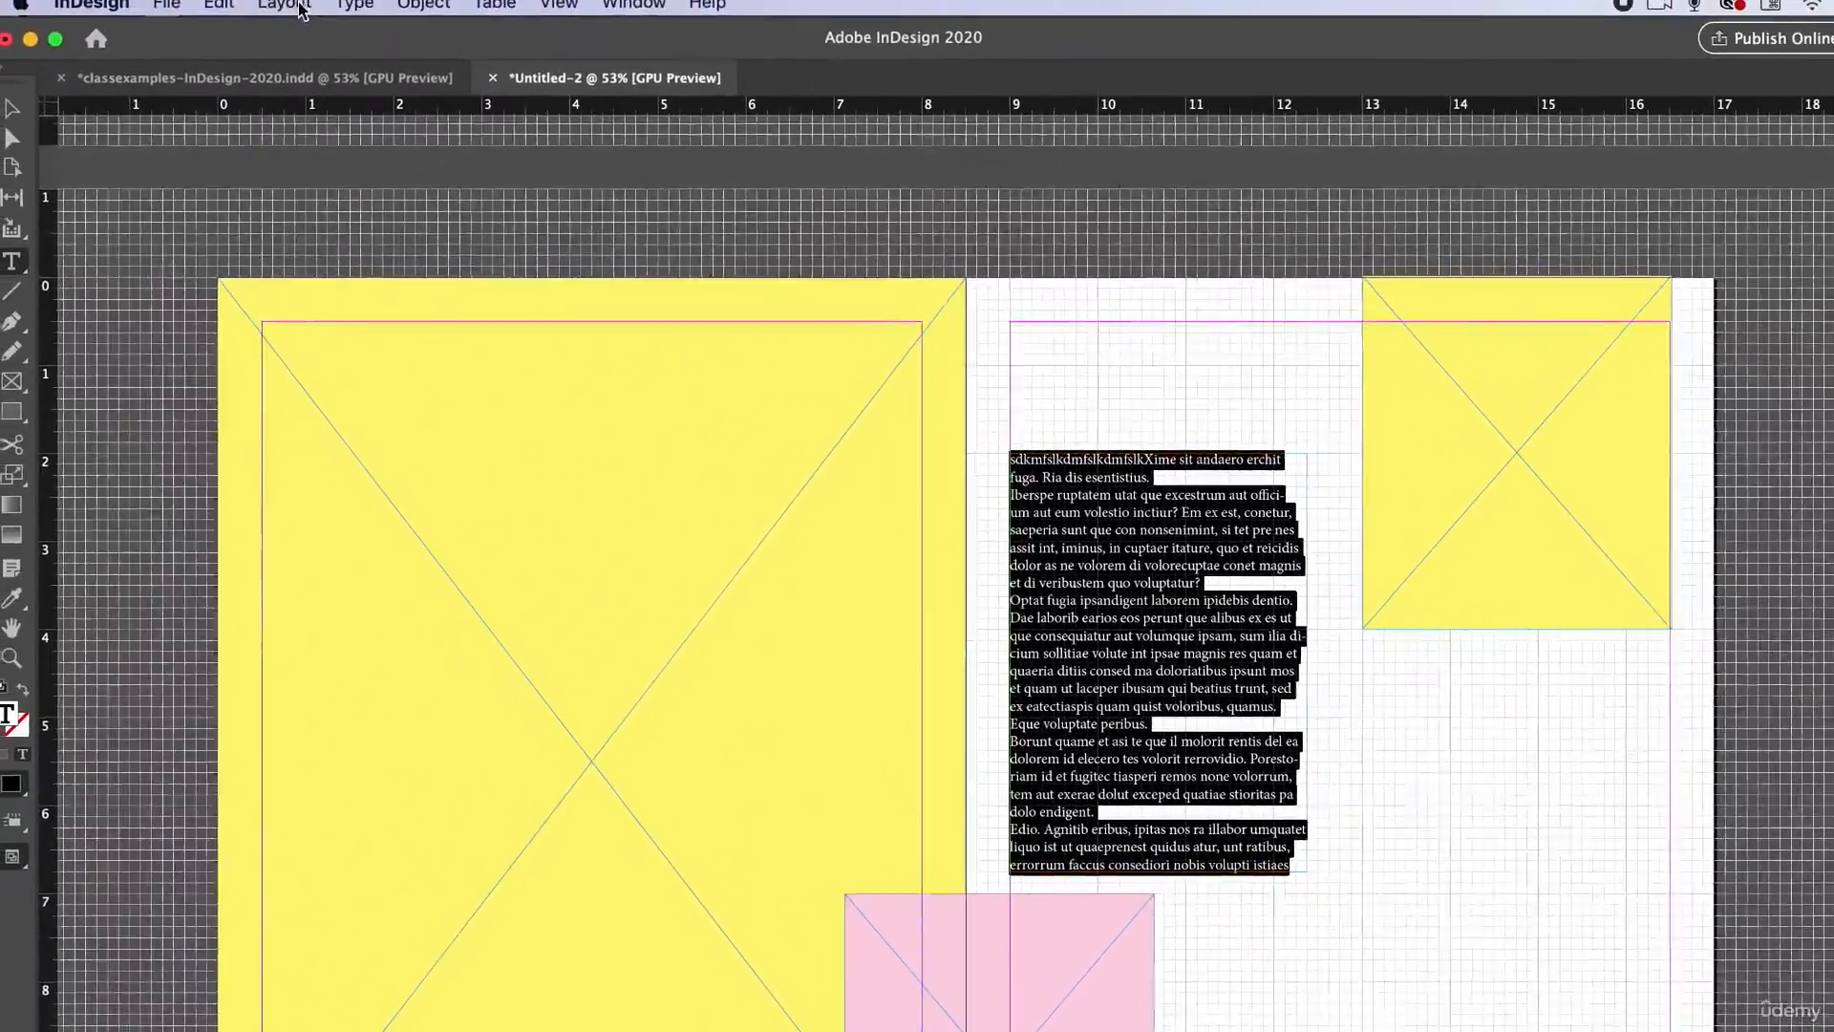
pyautogui.click(349, 4)
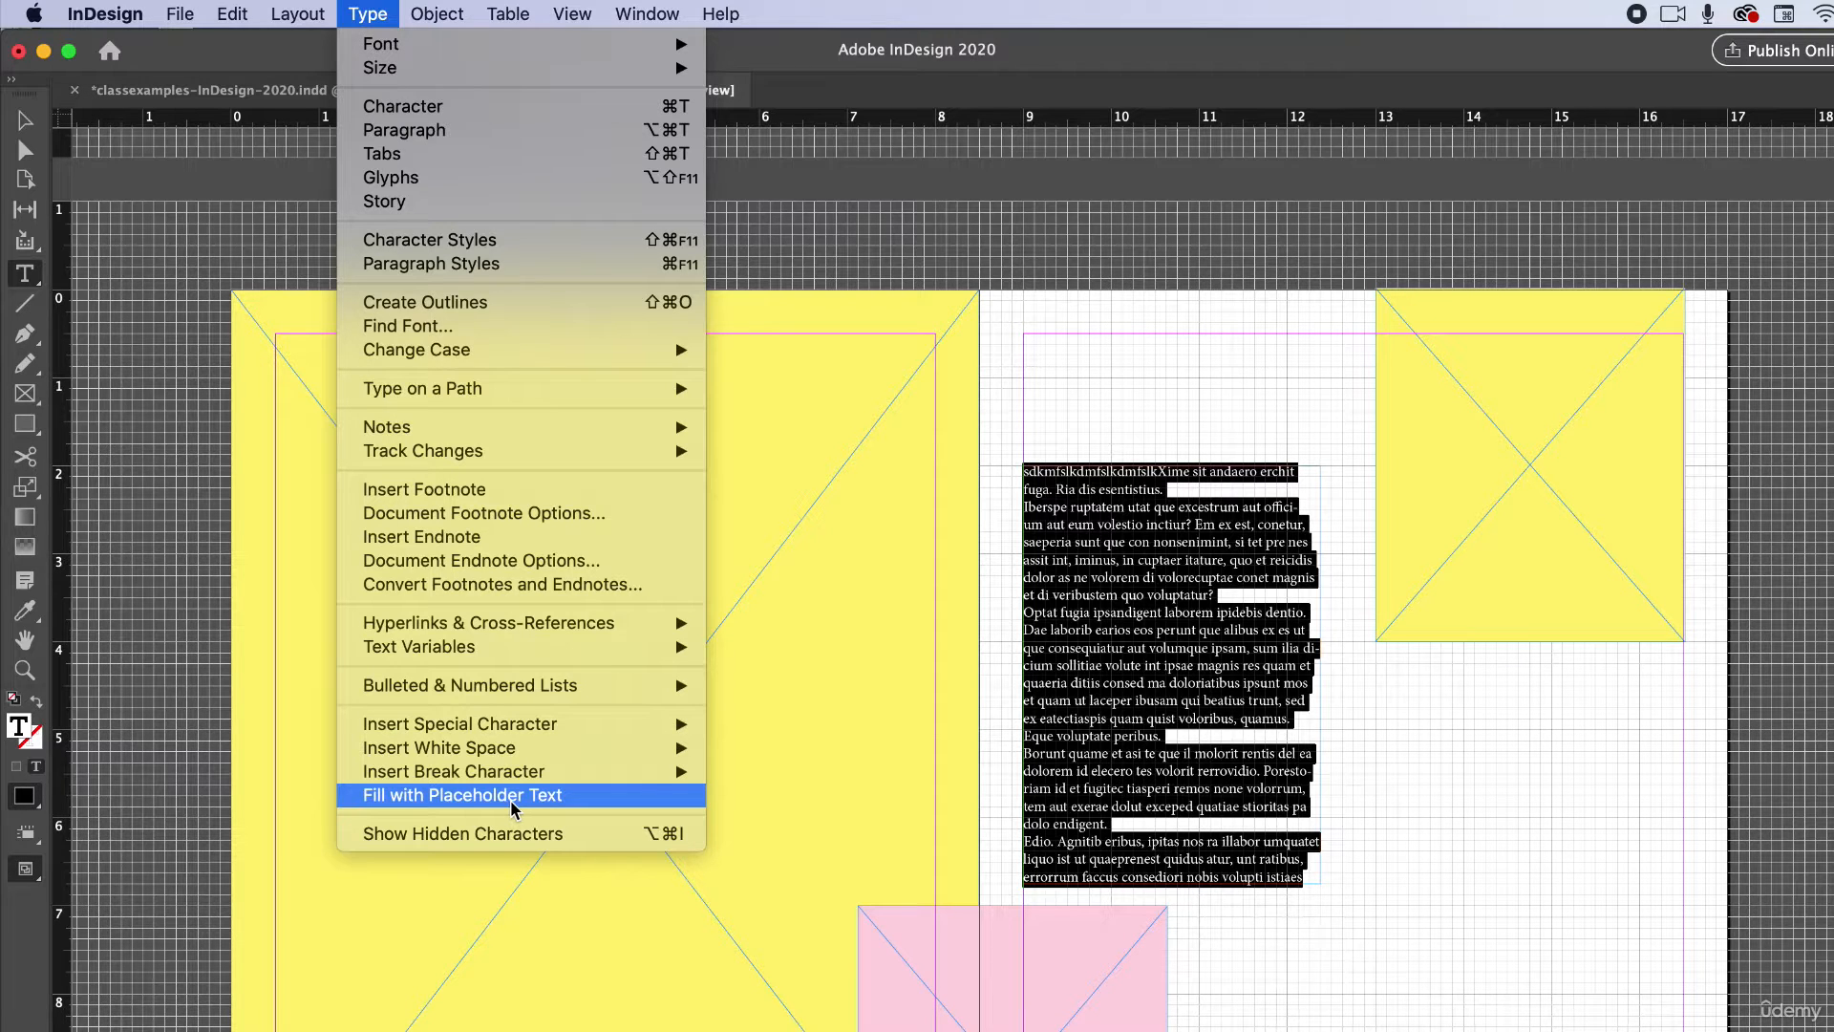
pyautogui.click(619, 807)
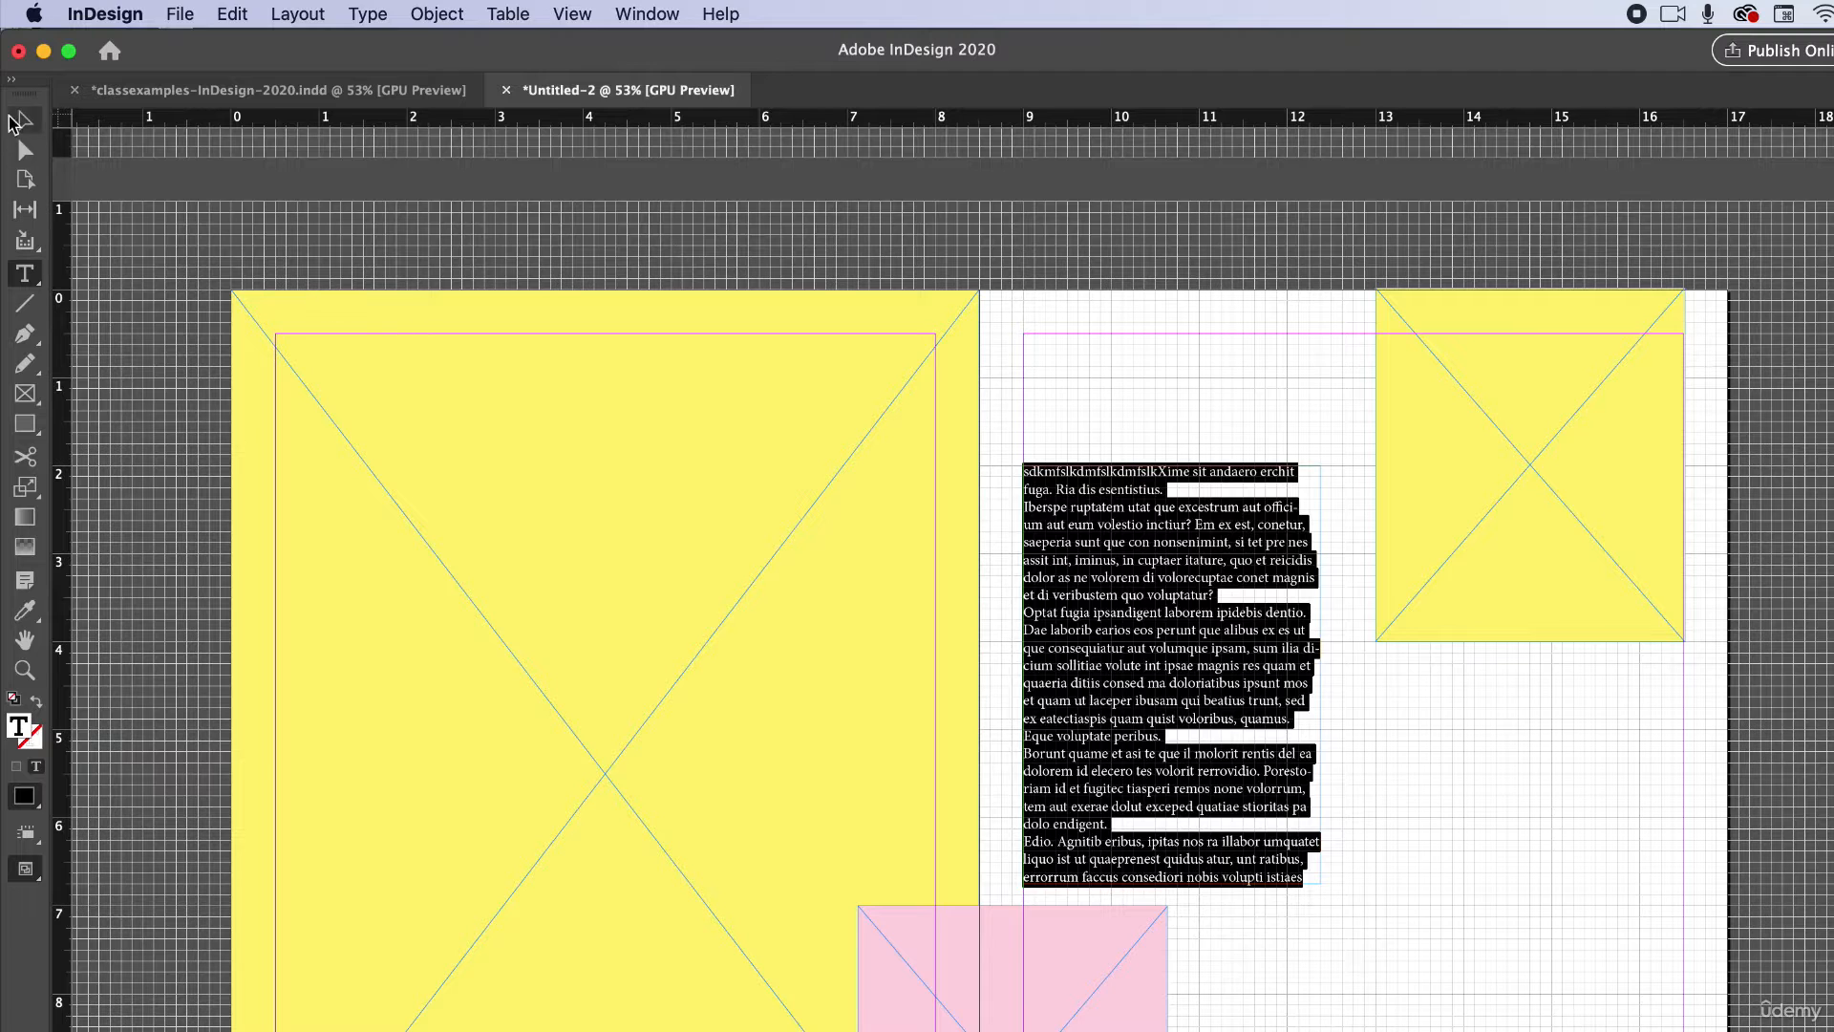
# Leave text editing, switch to the Selection tool and toggle the preview screen mode.
pyautogui.press('Escape')
pyautogui.click(153, 242)
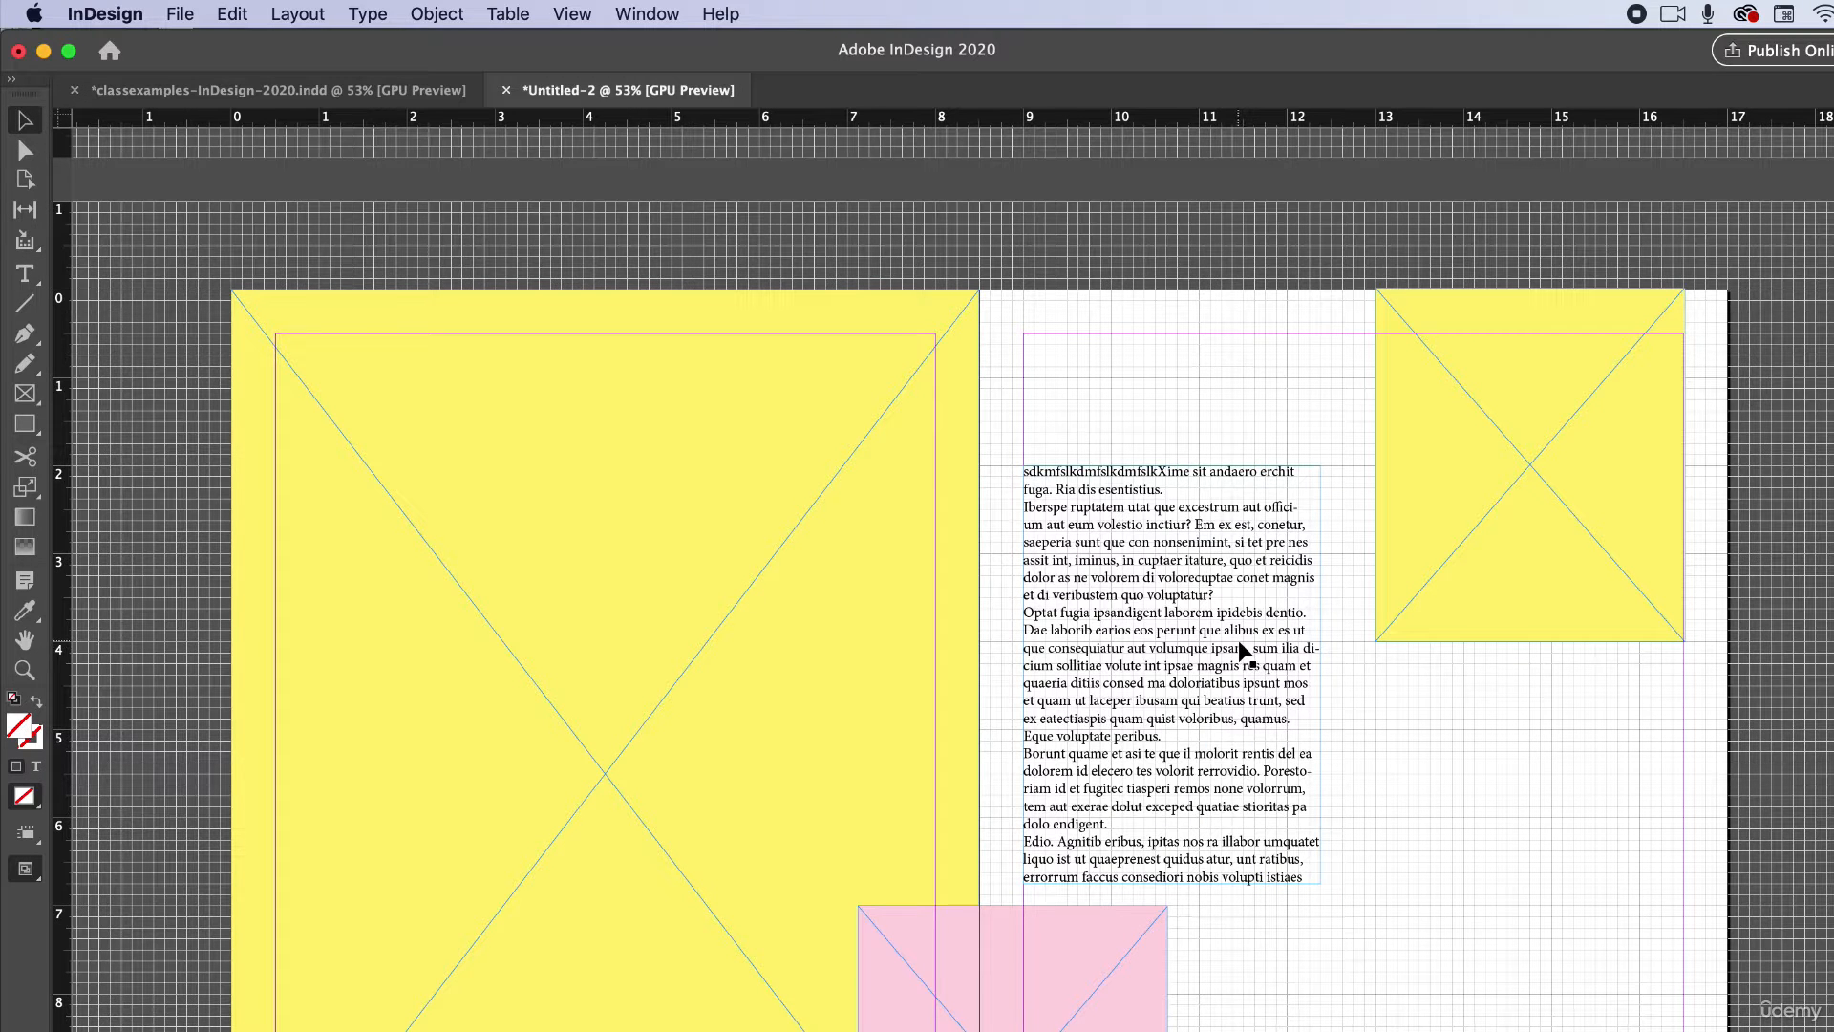
pyautogui.press('w')
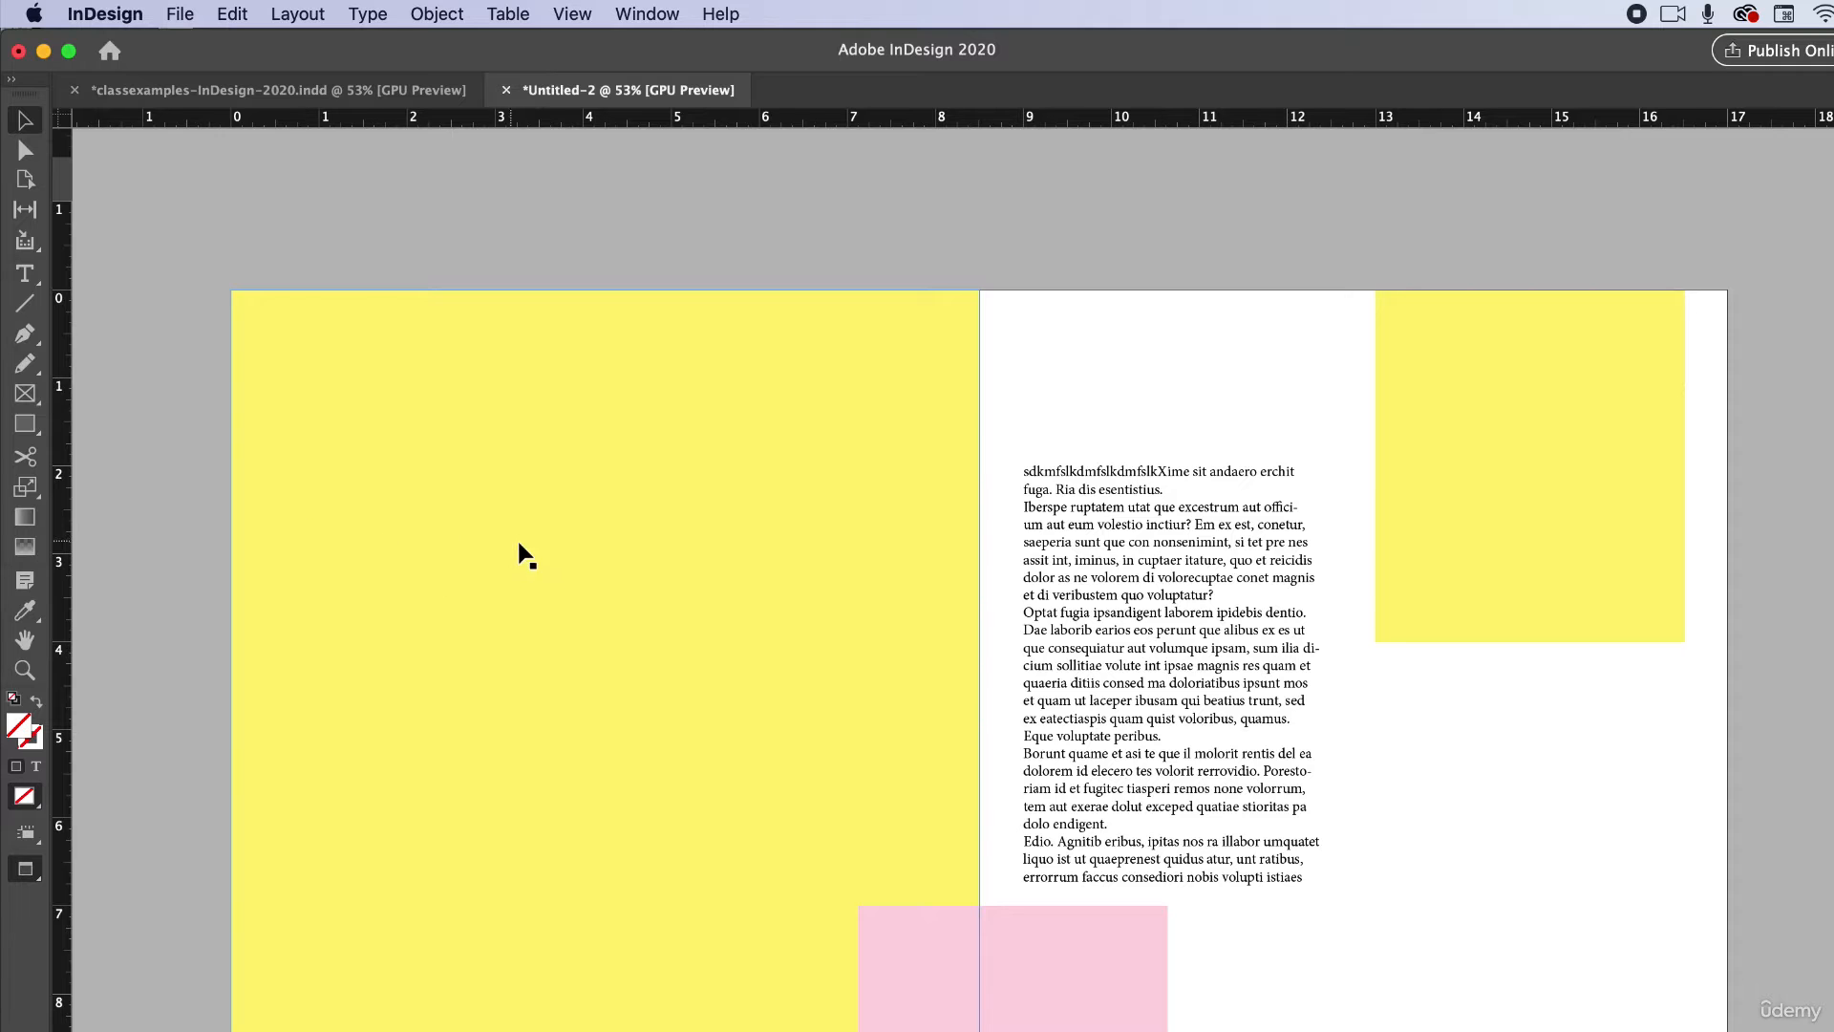
# Select the placeholder text frame and move it slightly up the page.
pyautogui.hscroll(3, 554, 559)
pyautogui.scroll(1, 554, 559)
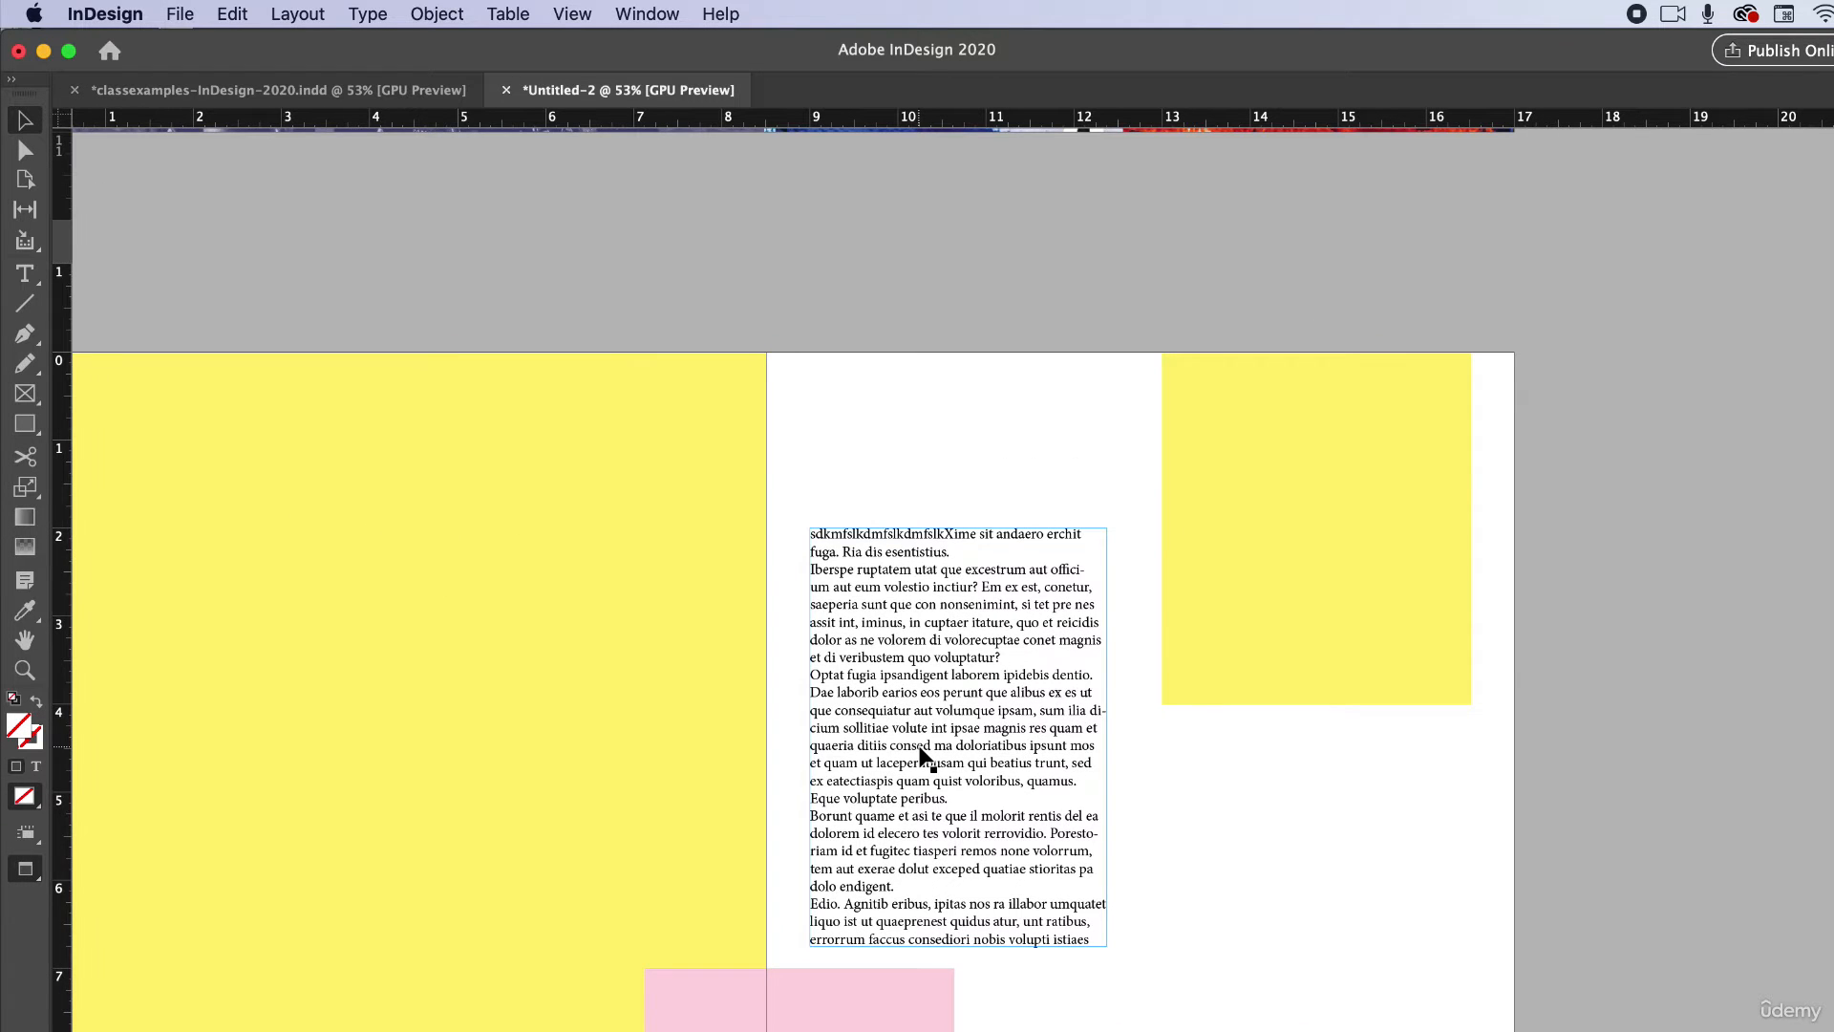
pyautogui.scroll(3, 924, 757)
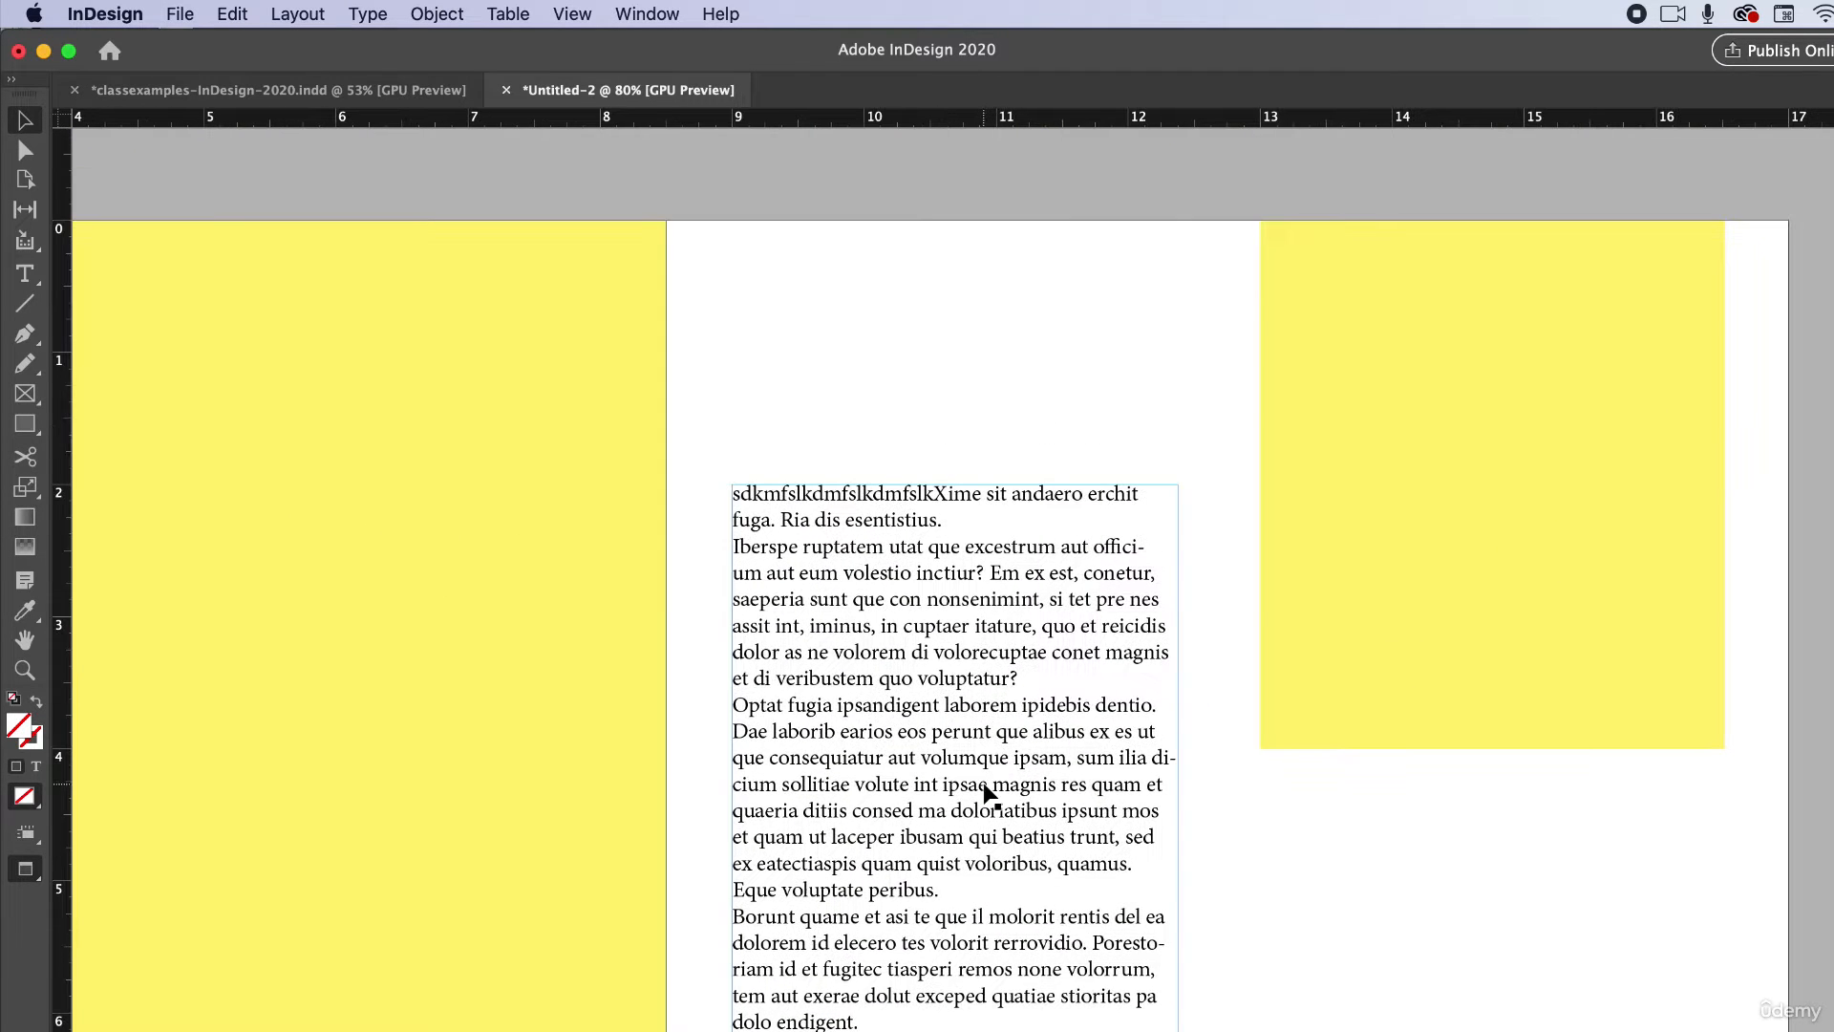
pyautogui.click(1022, 828)
pyautogui.scroll(-1, 1058, 1012)
pyautogui.scroll(-2, 955, 907)
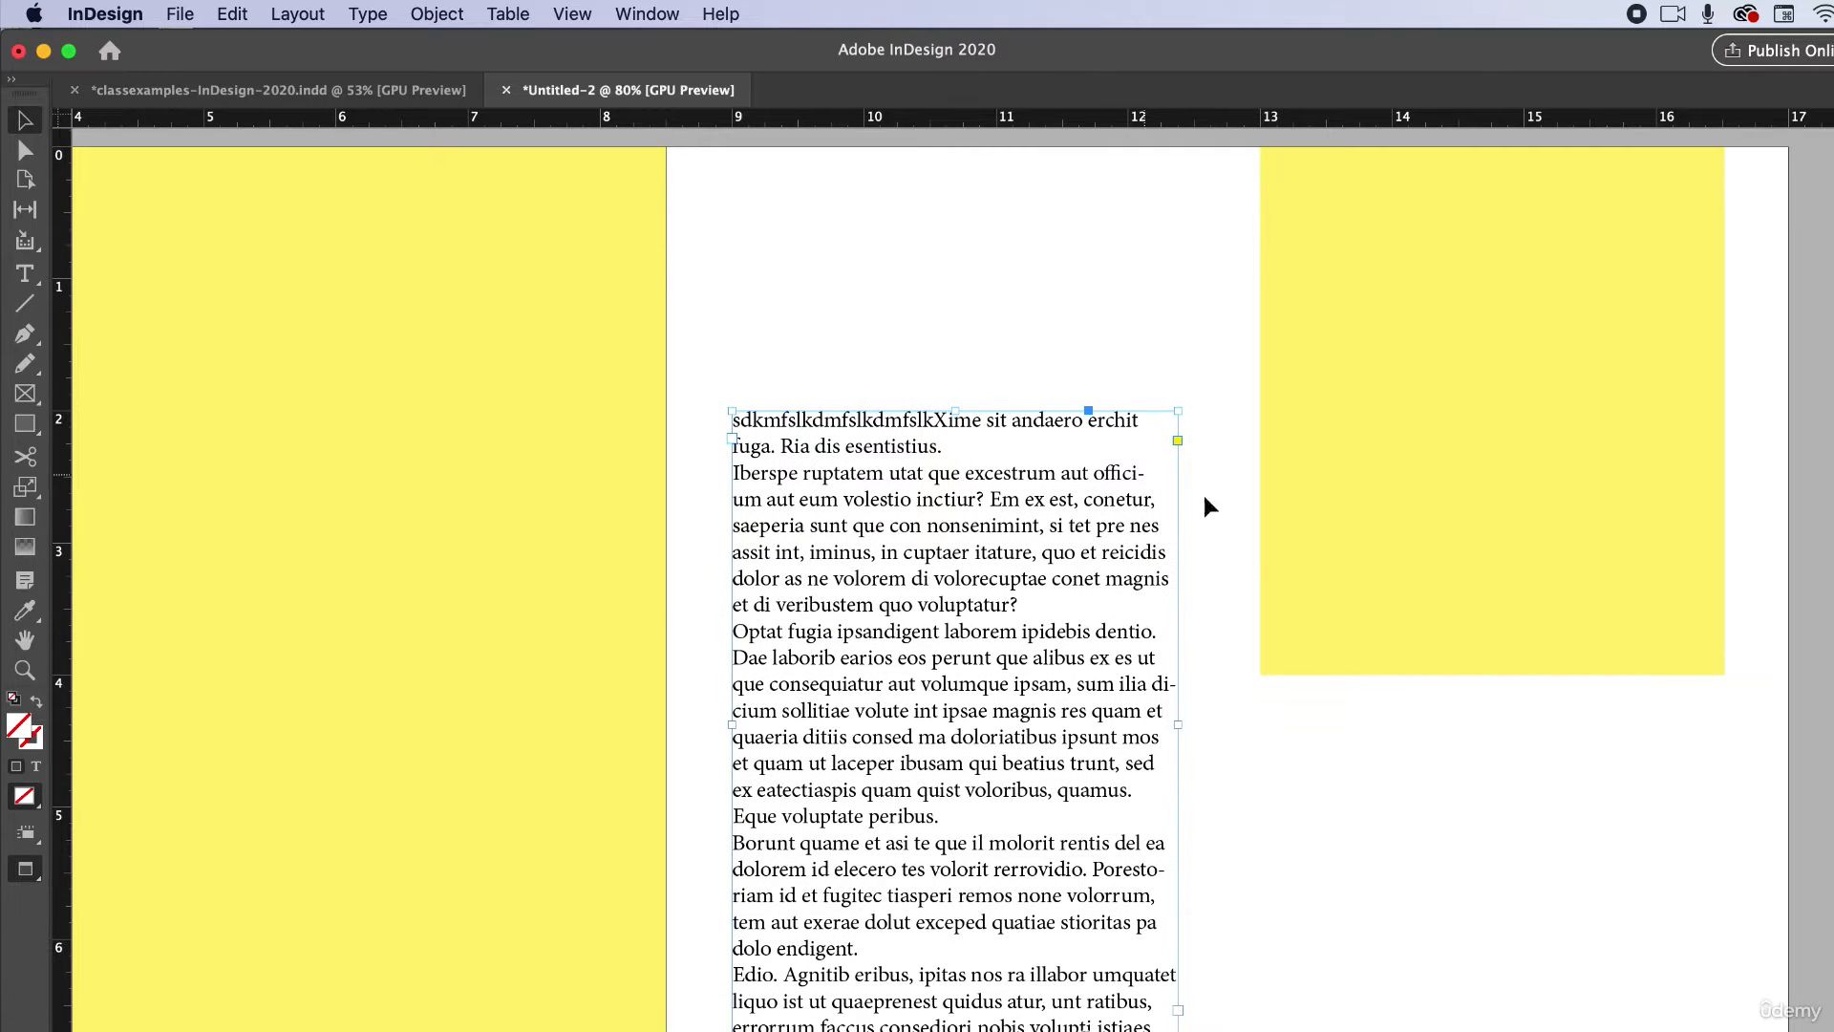
pyautogui.scroll(1, 1056, 912)
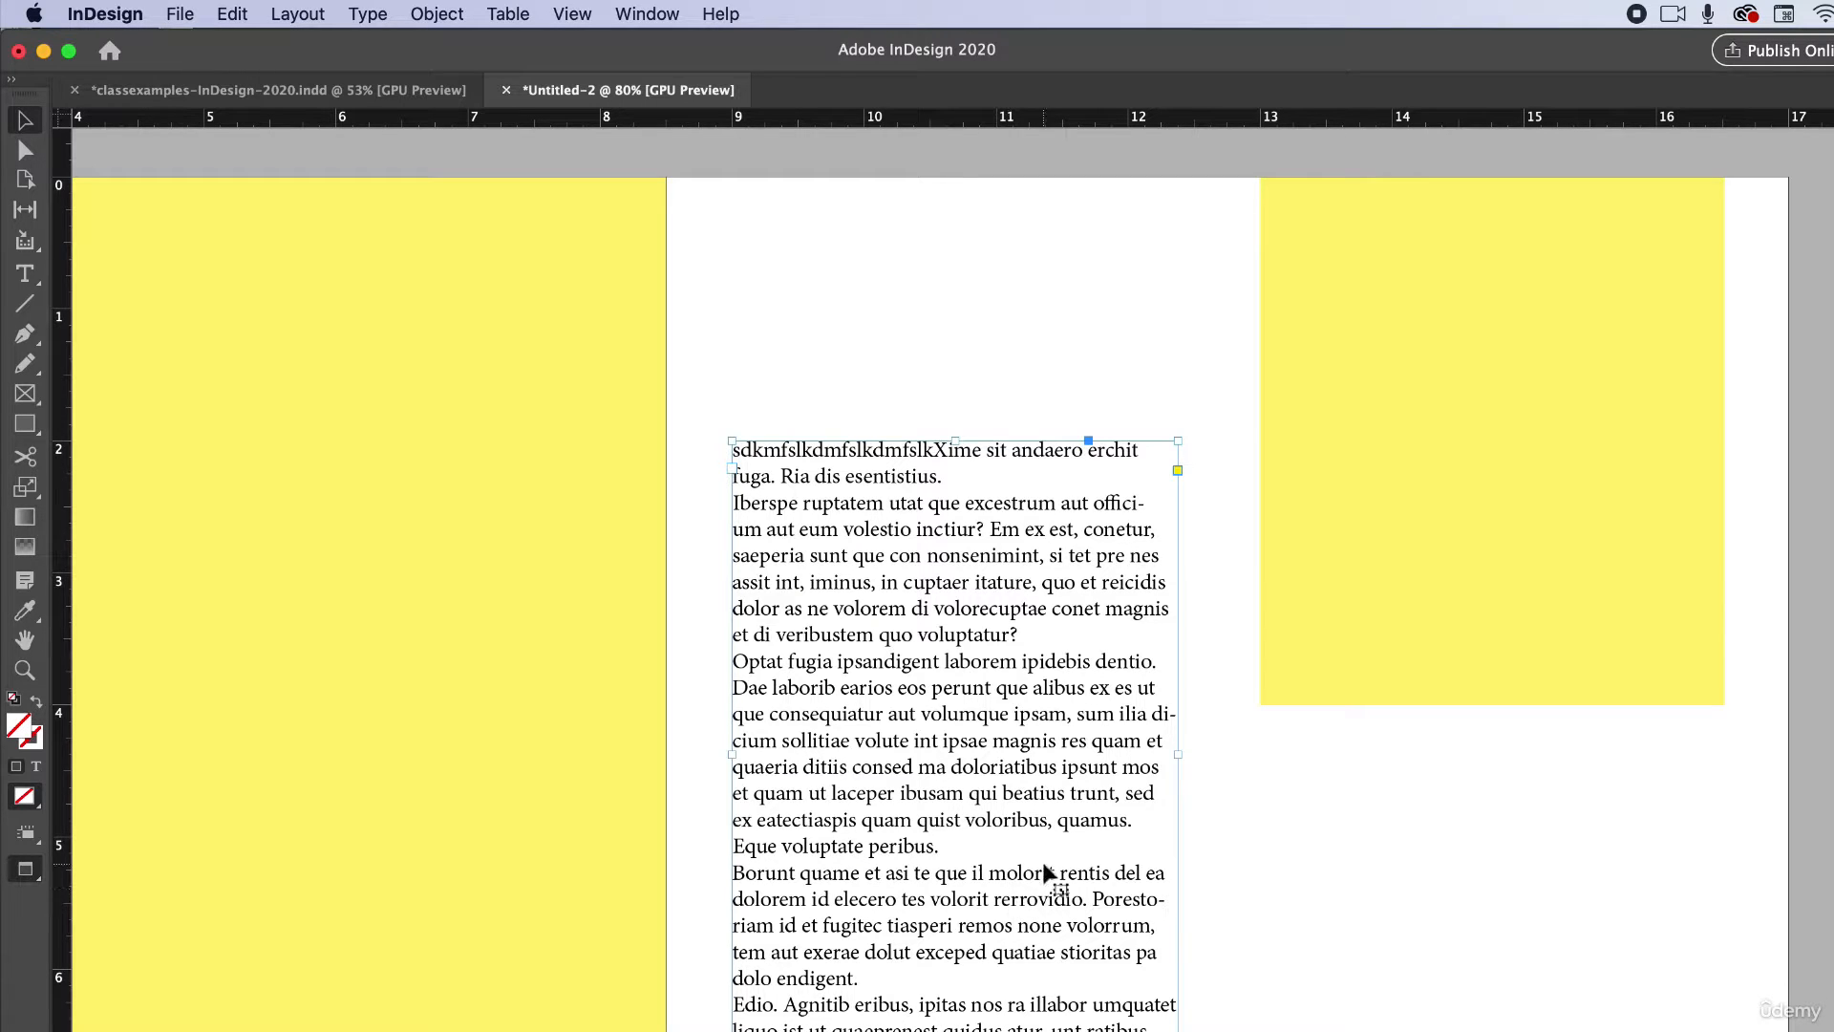
pyautogui.moveTo(981, 819); pyautogui.dragTo(975, 707)
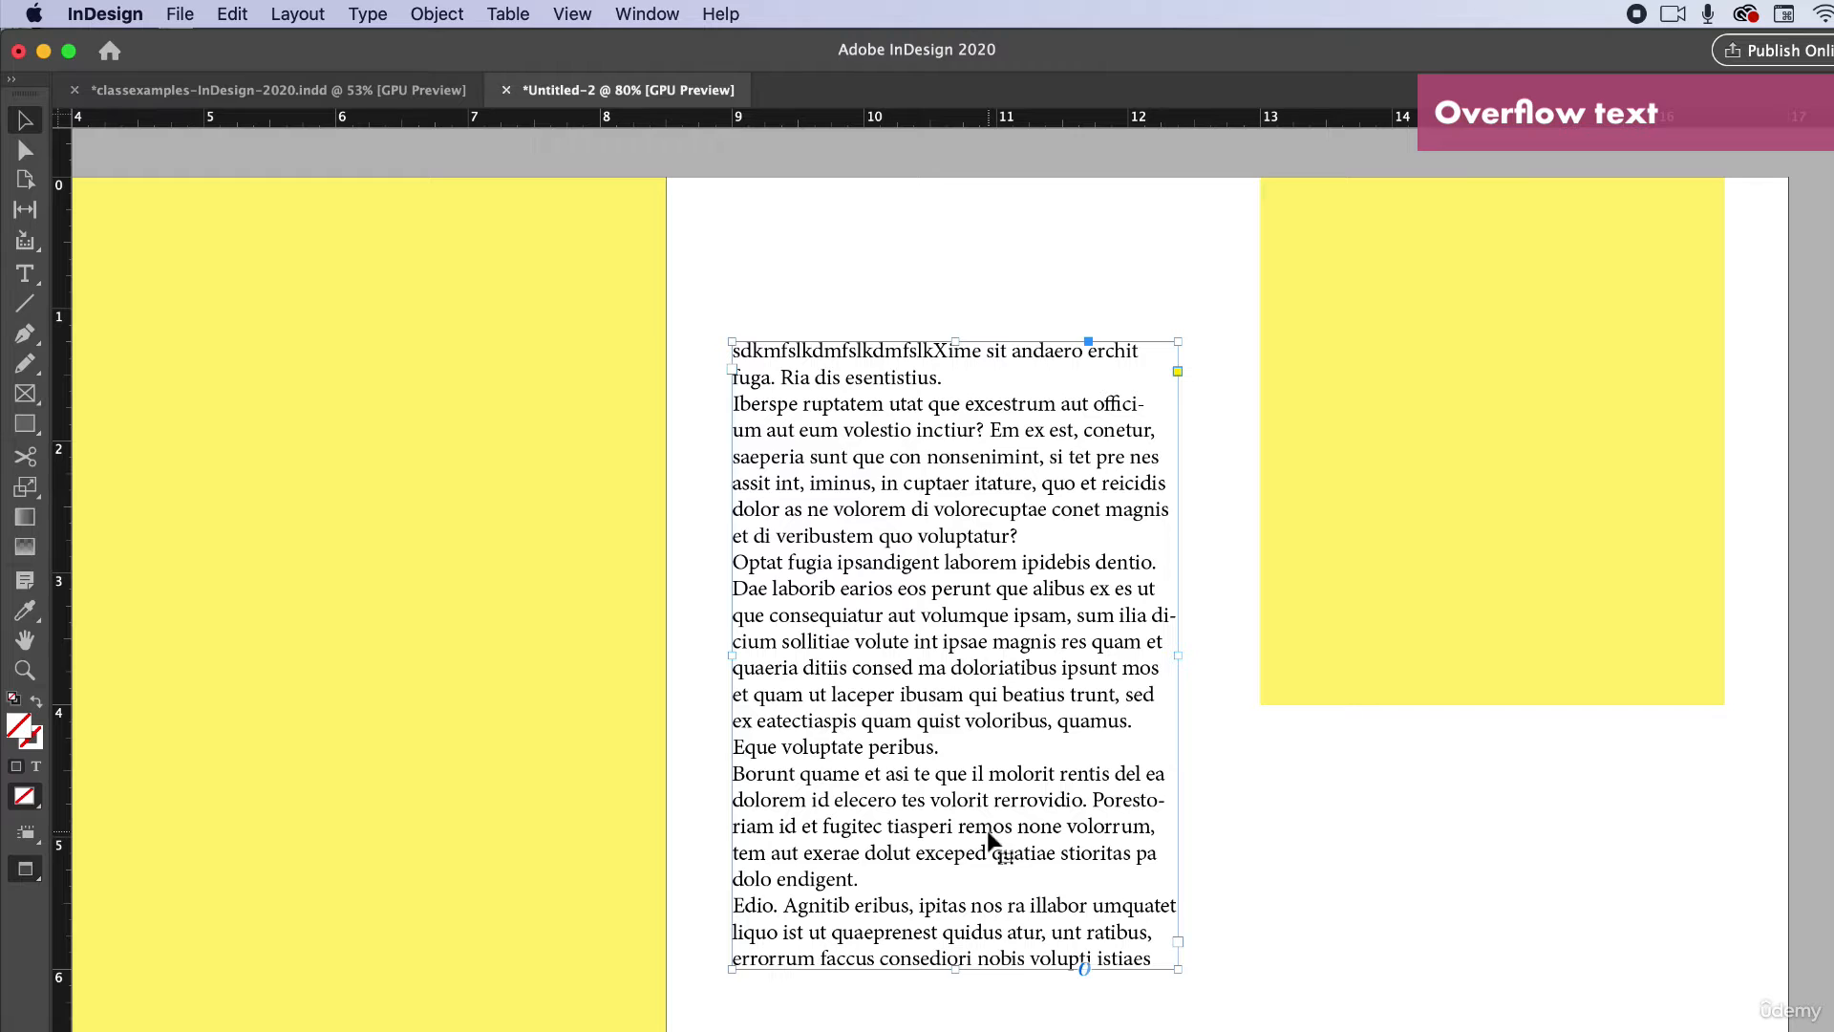
# Shorten the text frame from its bottom edge so the text overflows.
pyautogui.click(1208, 926)
pyautogui.click(995, 963)
pyautogui.moveTo(958, 968)
pyautogui.mouseDown()
pyautogui.moveTo(960, 648)
pyautogui.moveTo(959, 672)
pyautogui.mouseUp()
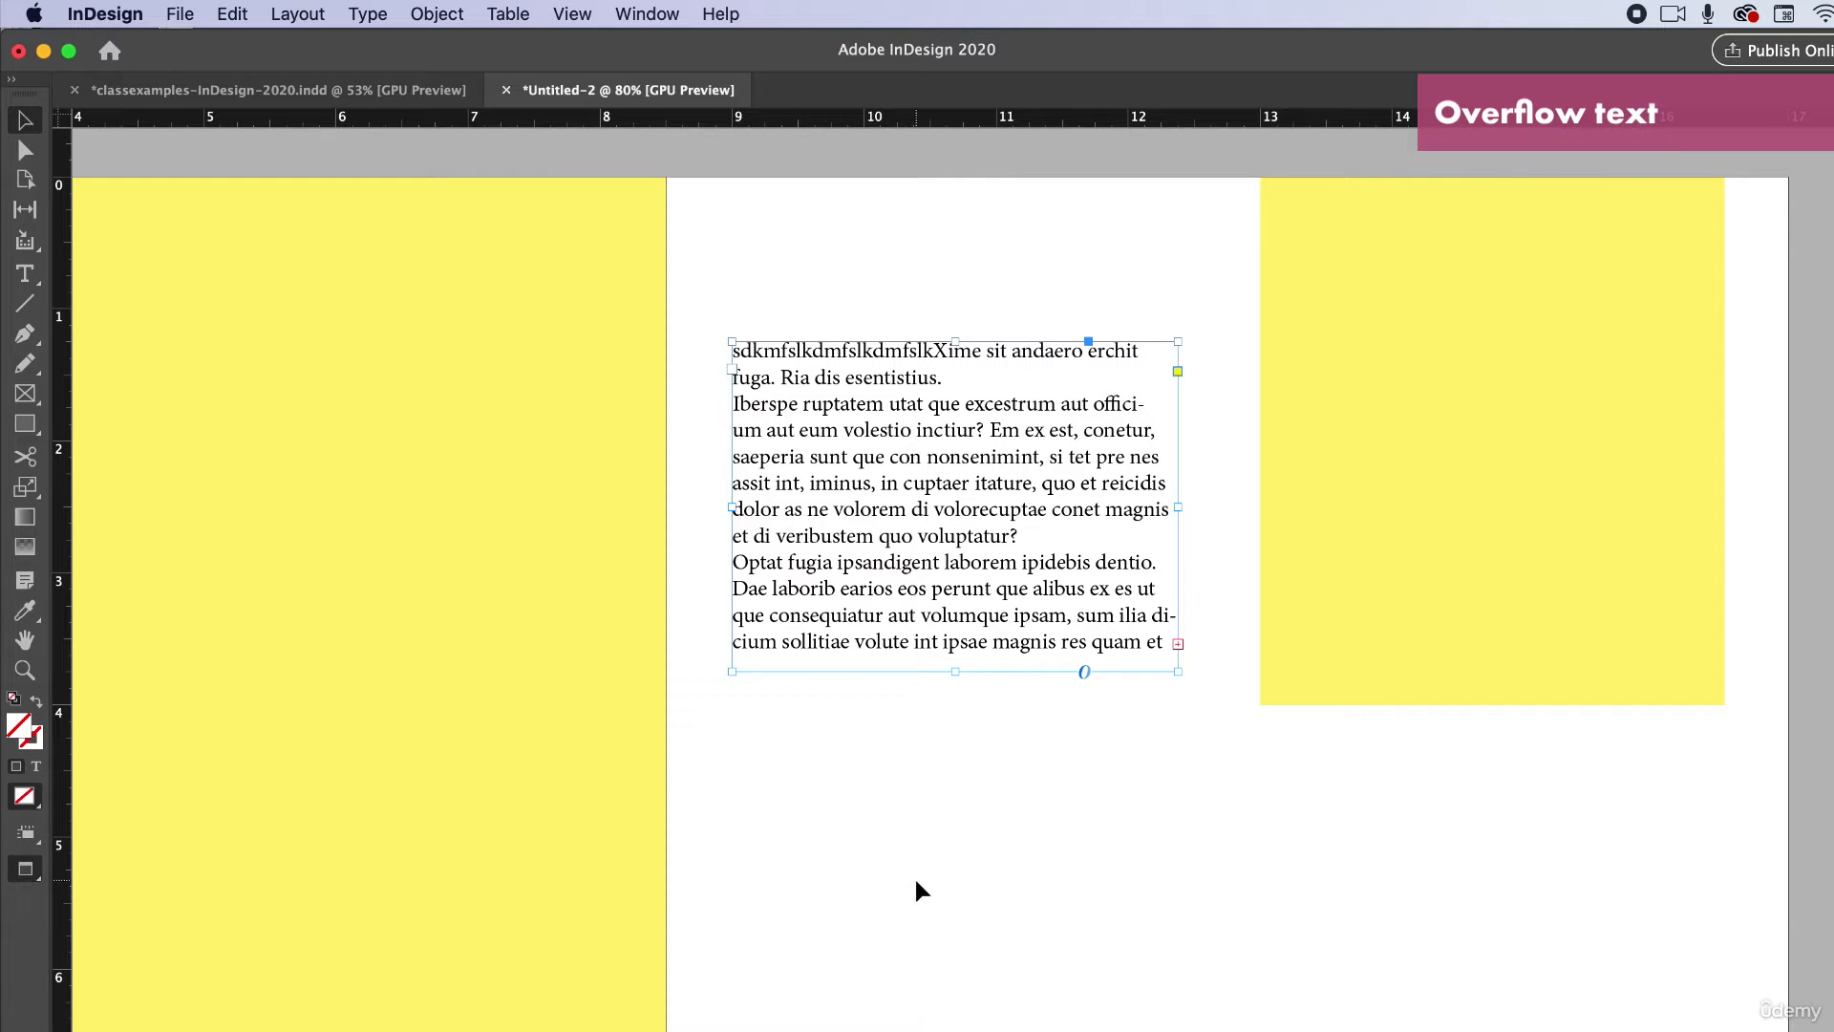
# Flow the overflow text into a new text frame and move it beside and below the first frame.
pyautogui.click(1178, 644)
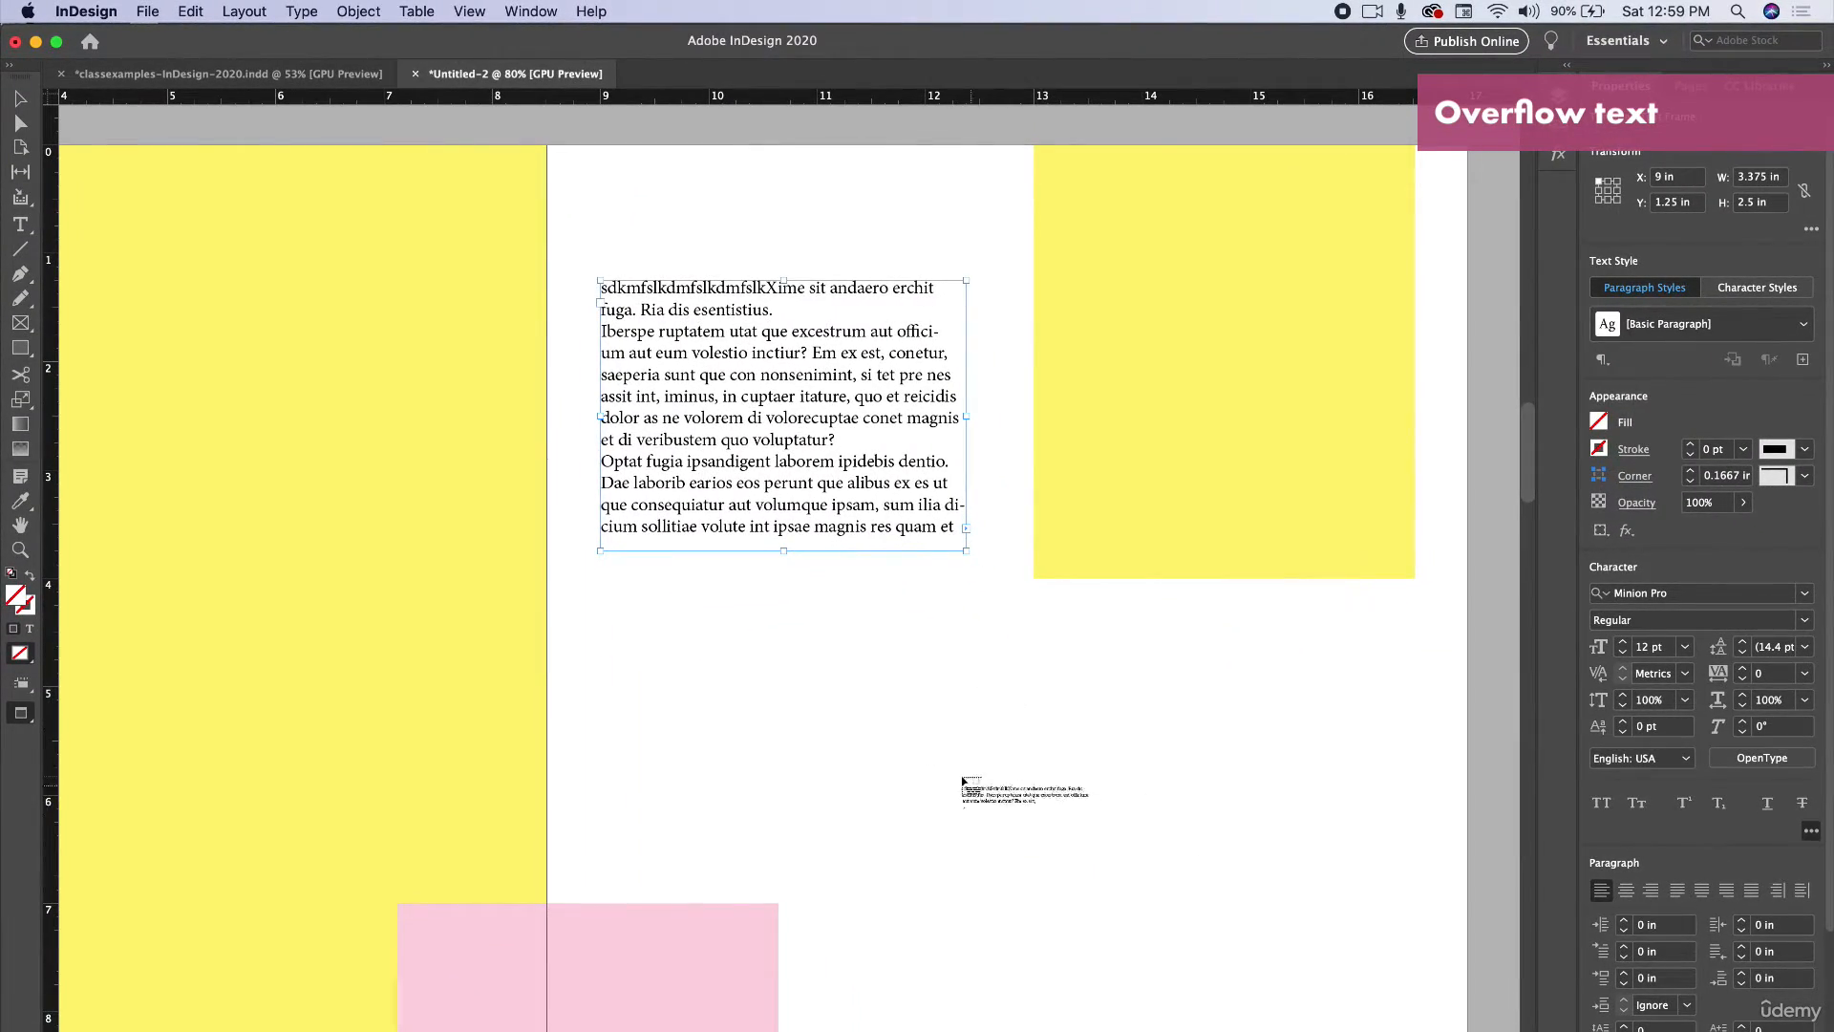
pyautogui.click(901, 687)
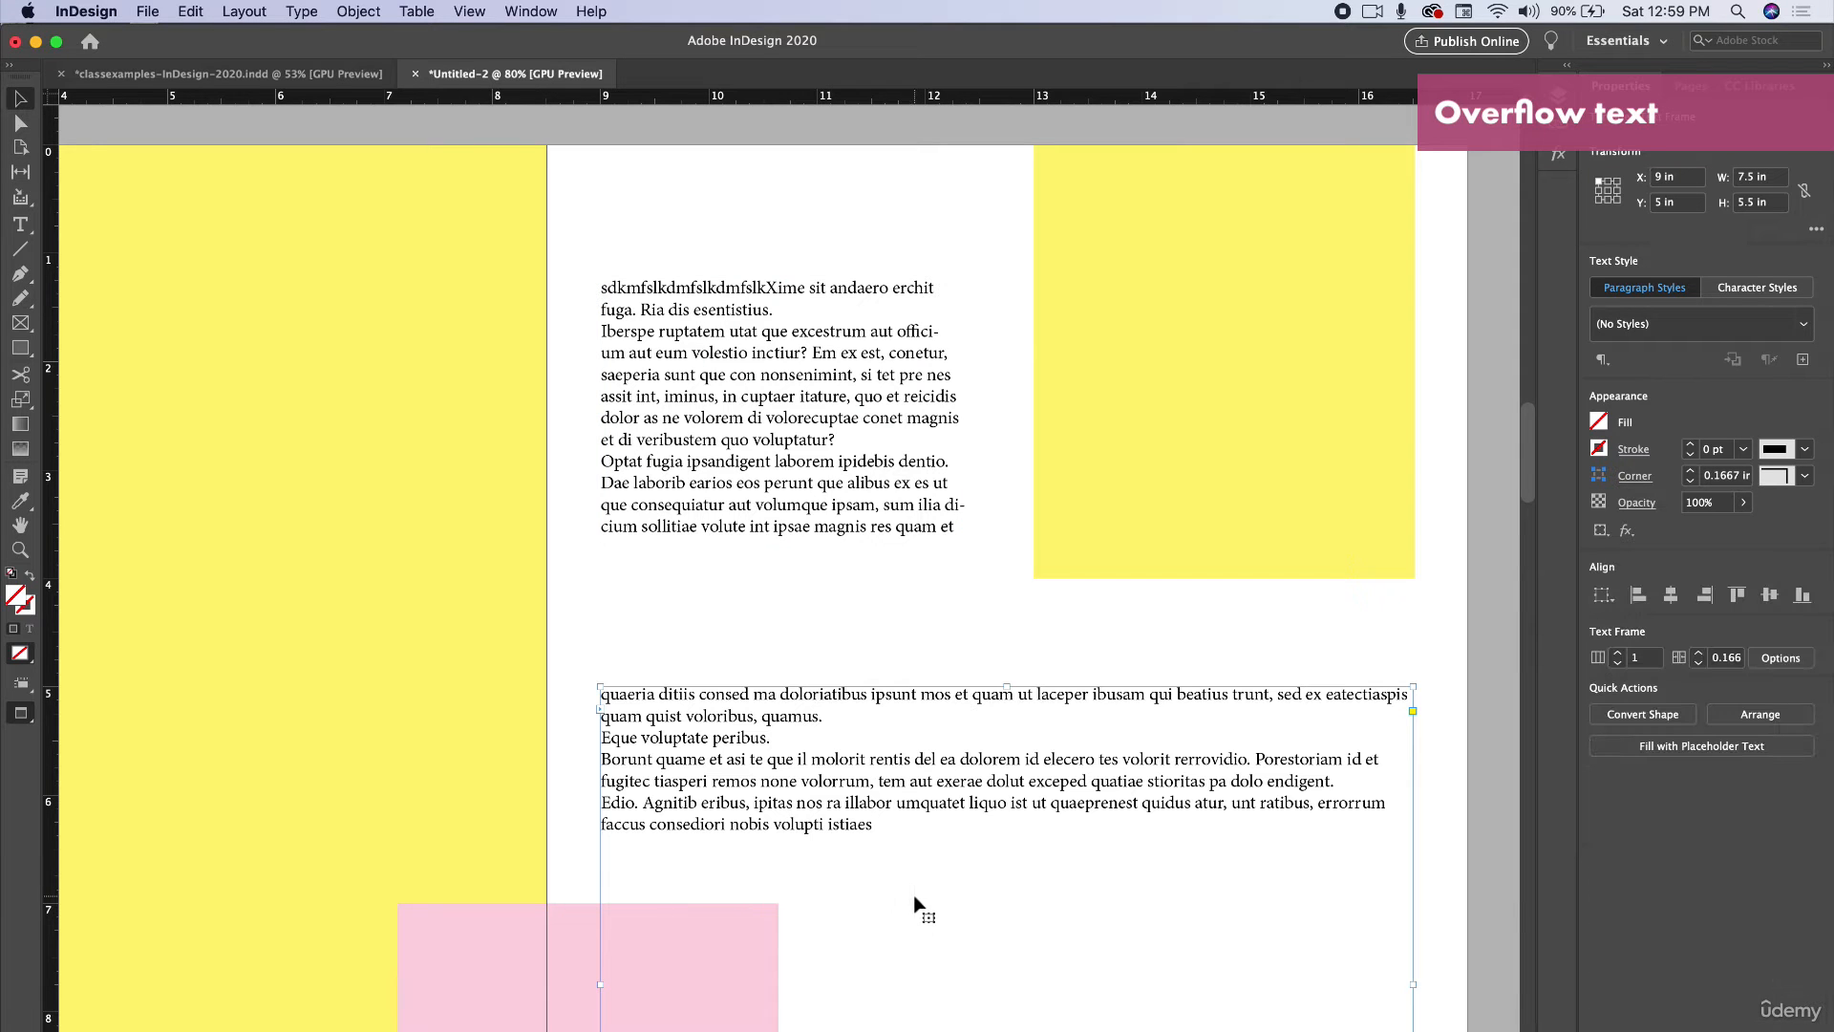
pyautogui.moveTo(599, 685); pyautogui.dragTo(1074, 638)
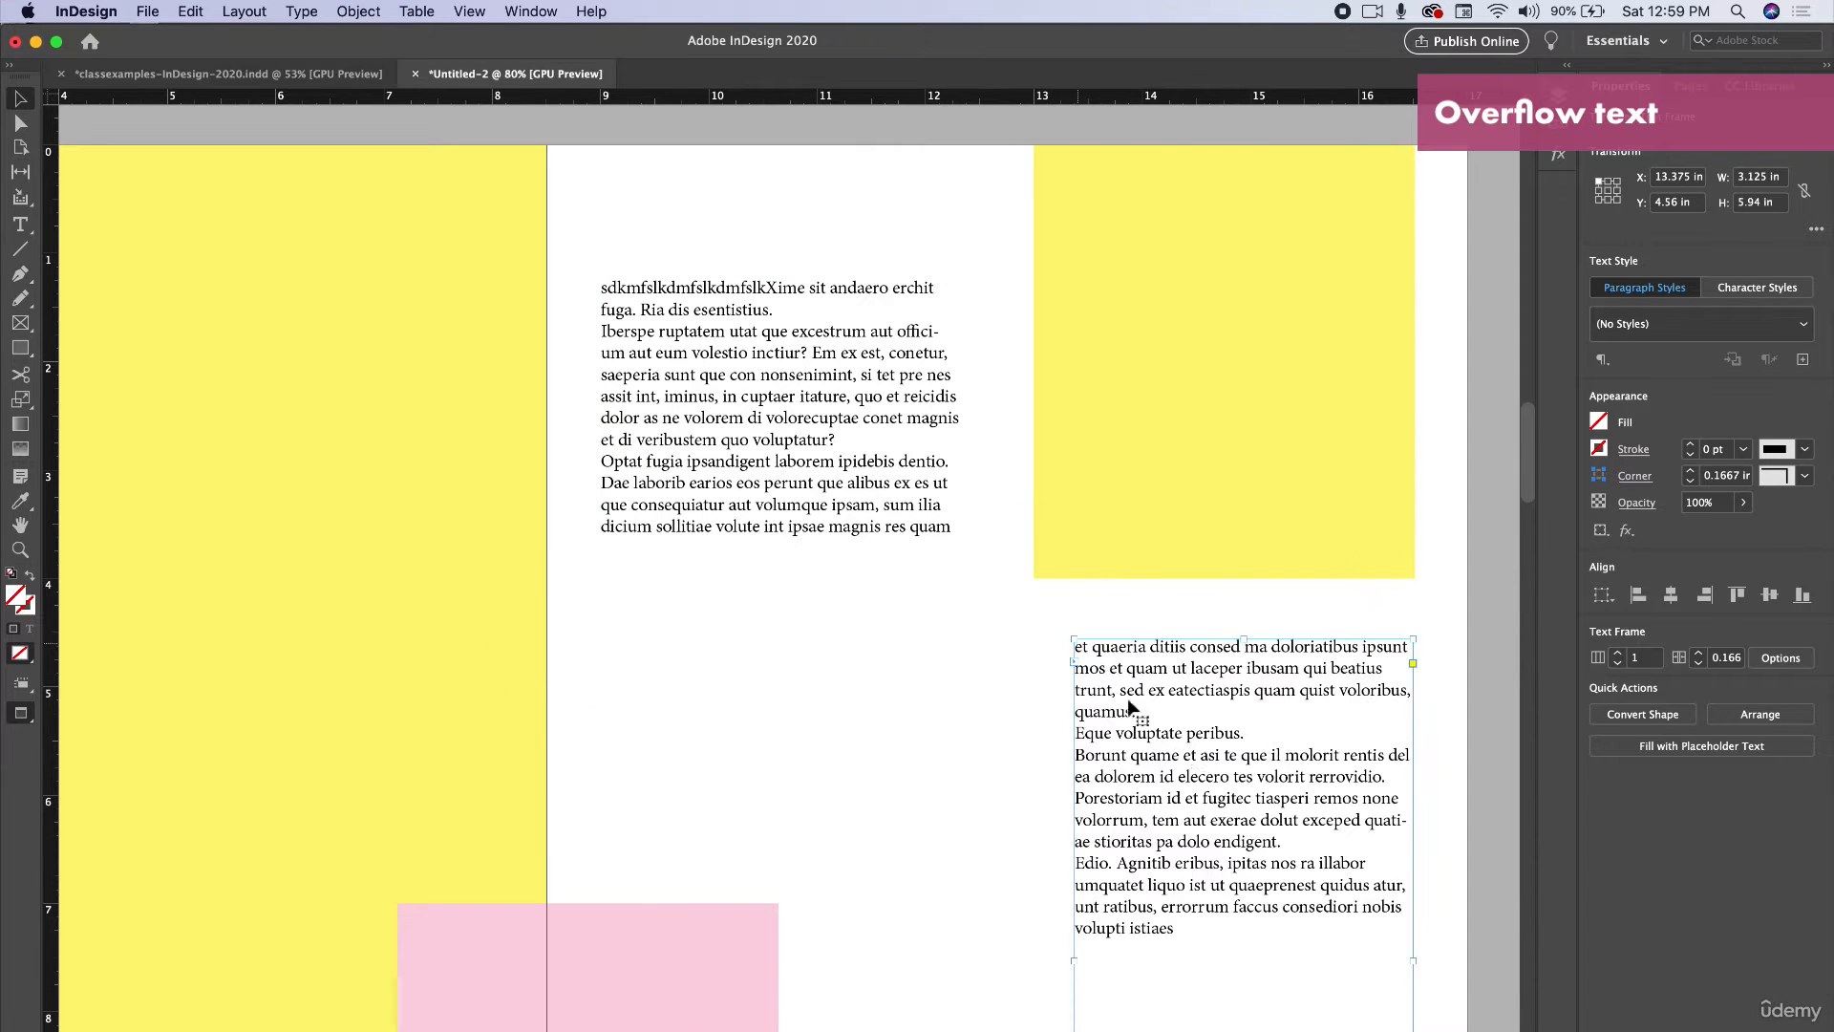
pyautogui.moveTo(1130, 707); pyautogui.dragTo(982, 713)
# Resize the first text frame to about 2.75 in wide by 4 in tall.
pyautogui.click(759, 551)
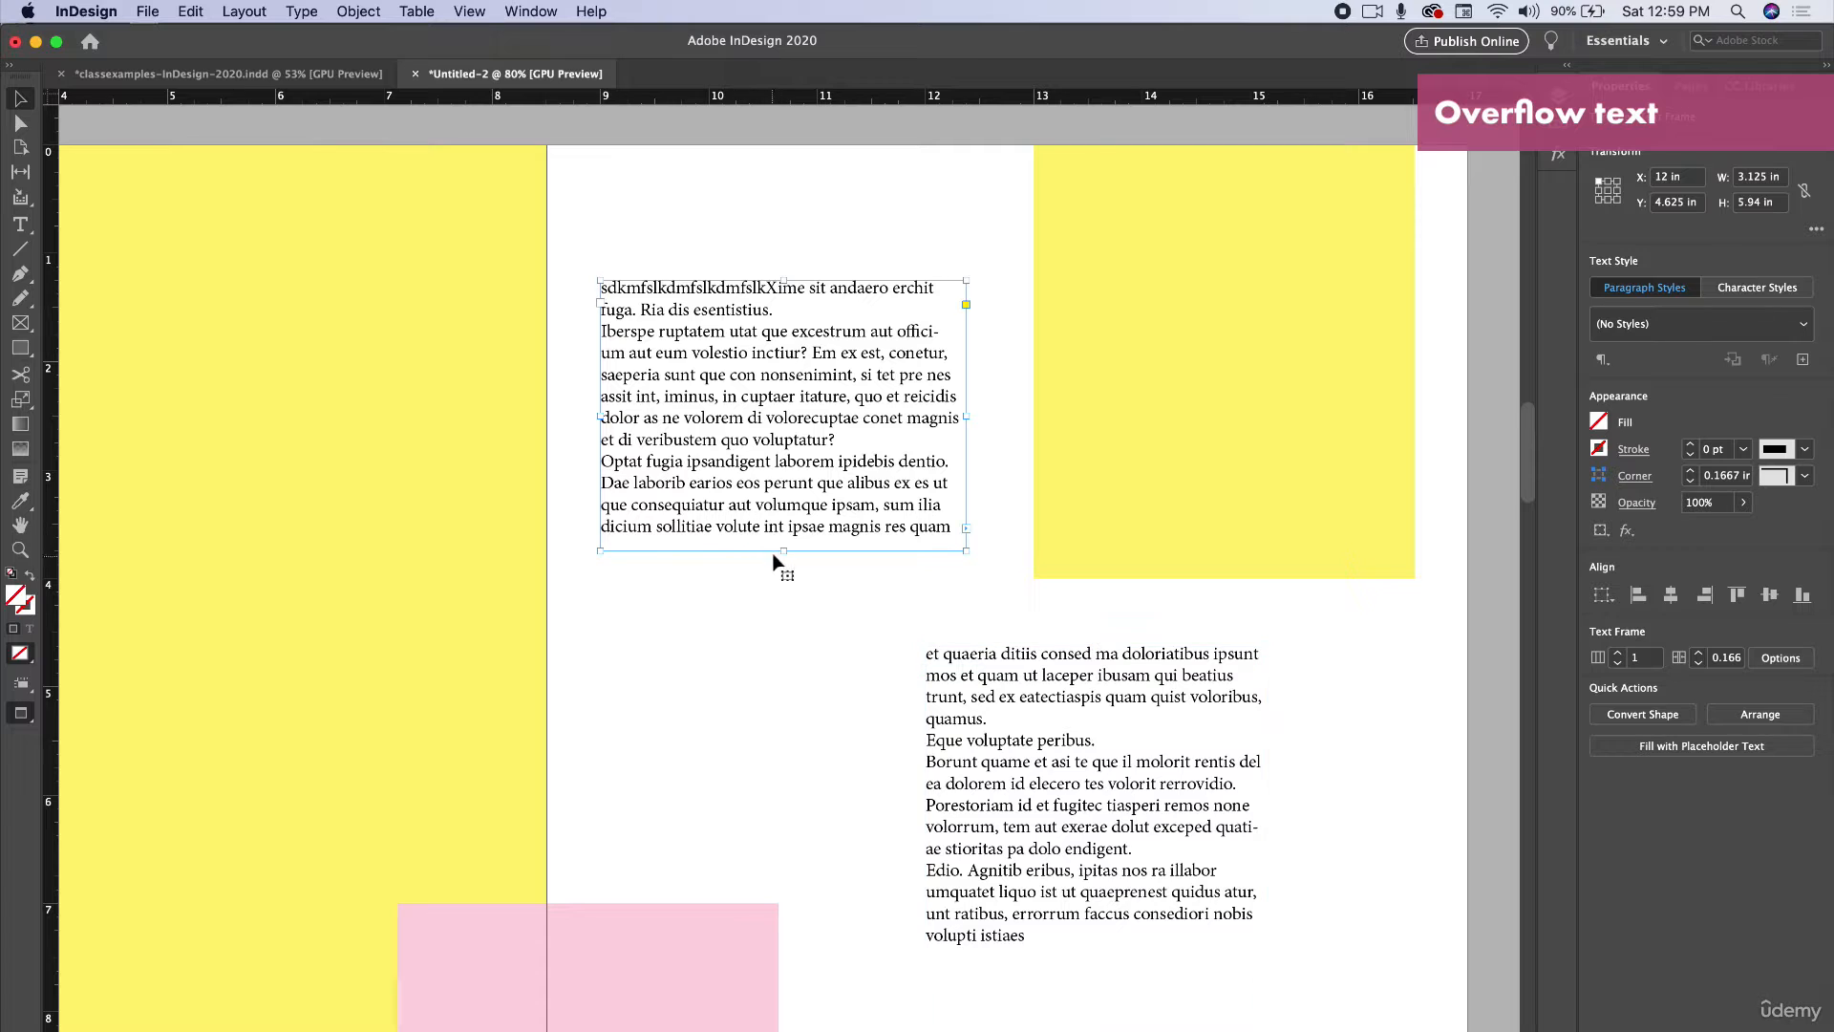
pyautogui.moveTo(781, 551); pyautogui.dragTo(786, 455)
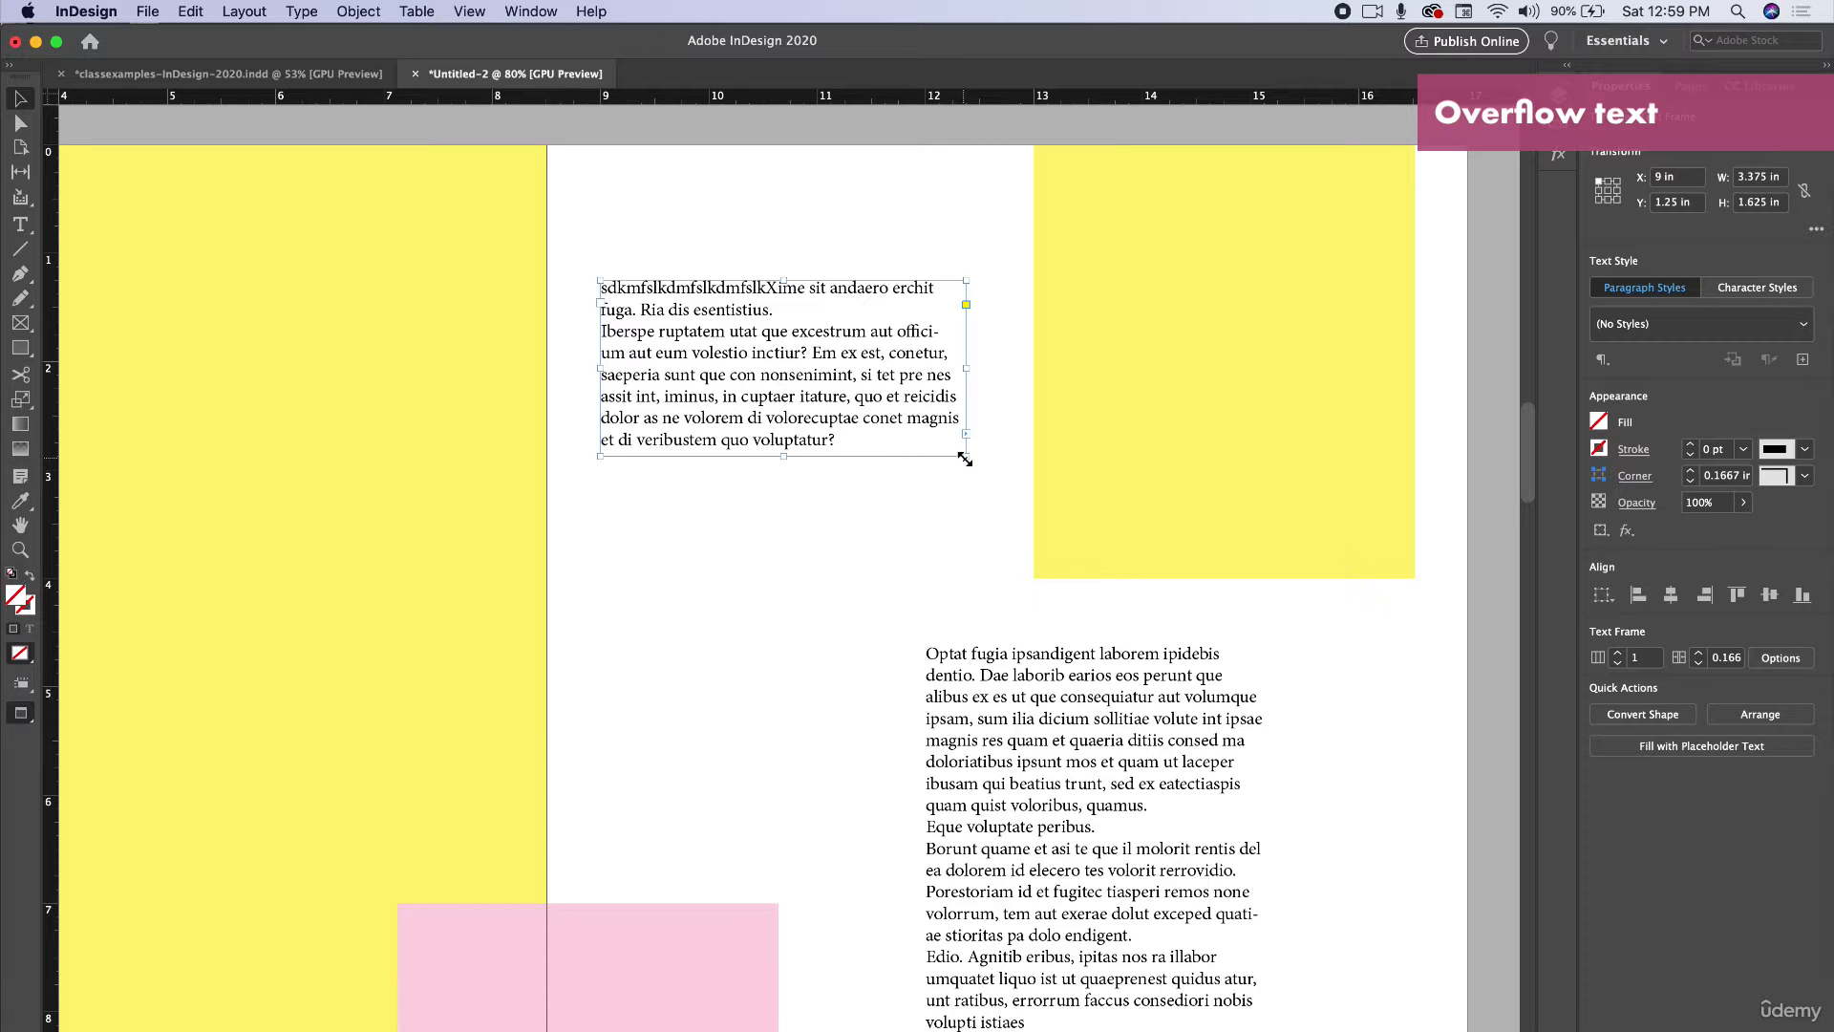
pyautogui.moveTo(965, 460); pyautogui.dragTo(898, 714)
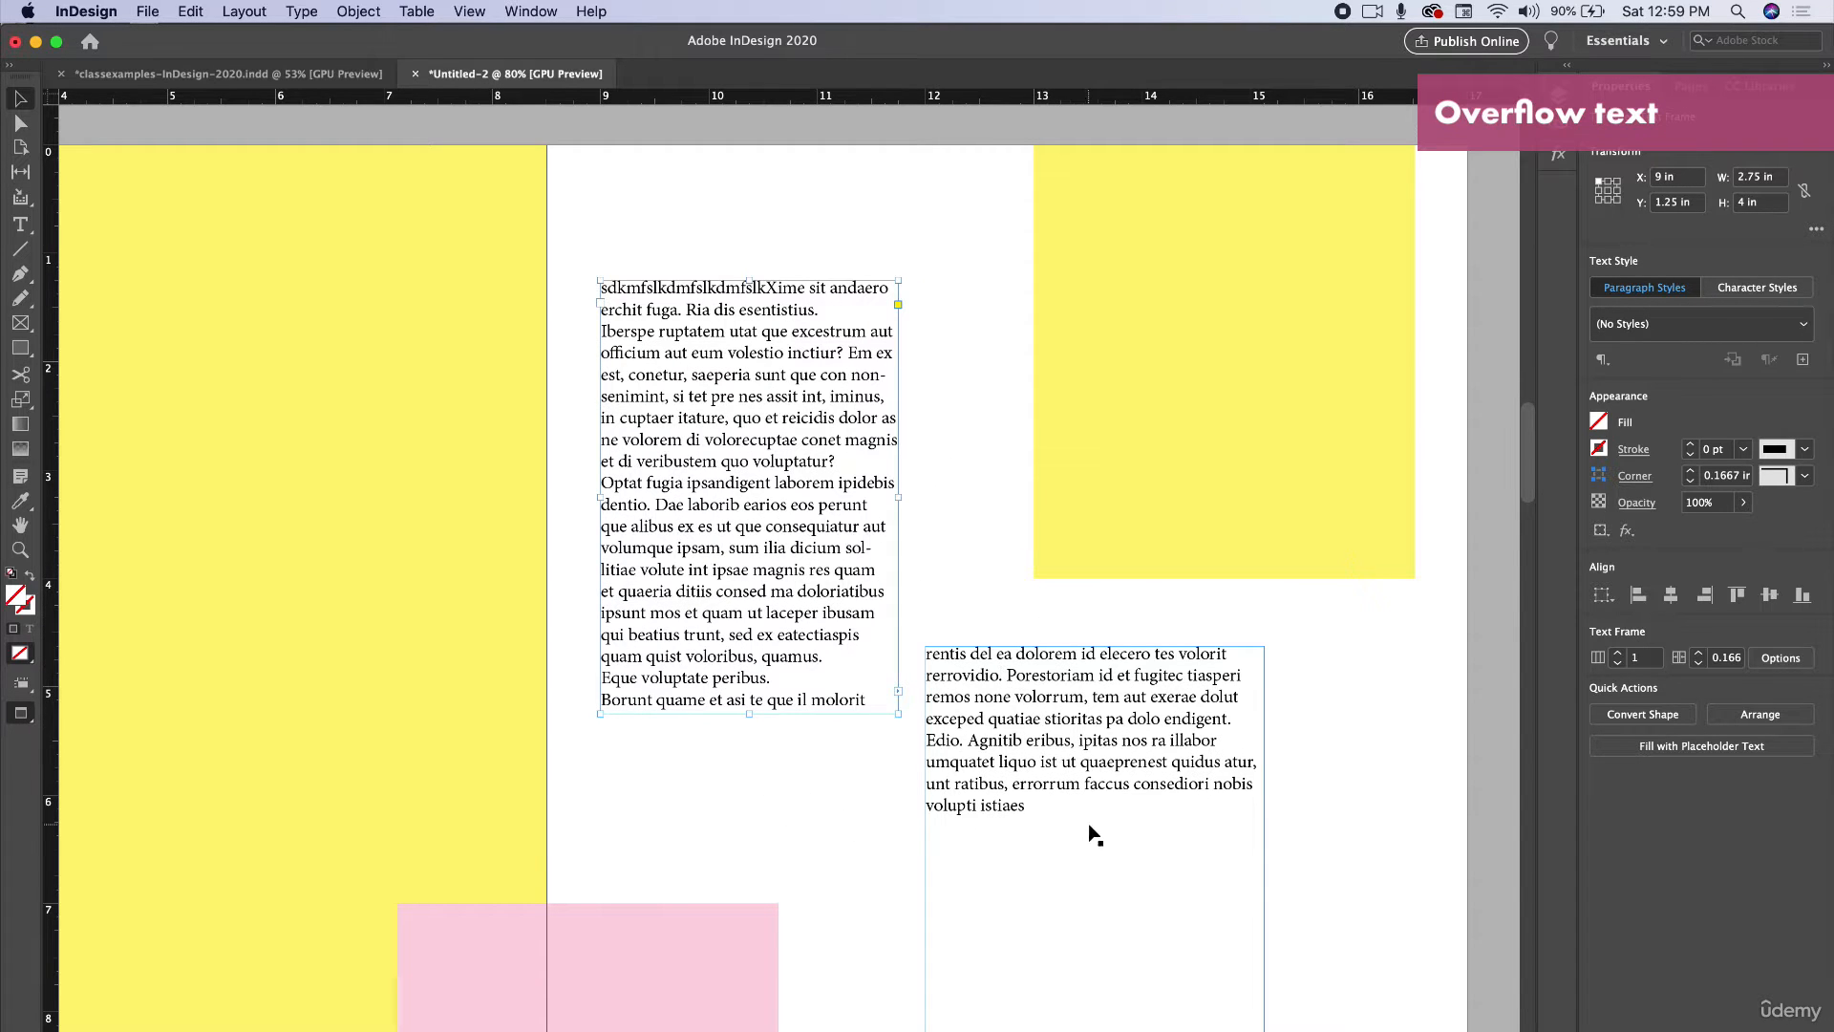
# Shorten the first frame, then move the second frame left under it and shorten it to about 1.4 in tall.
pyautogui.scroll(-5, 970, 807)
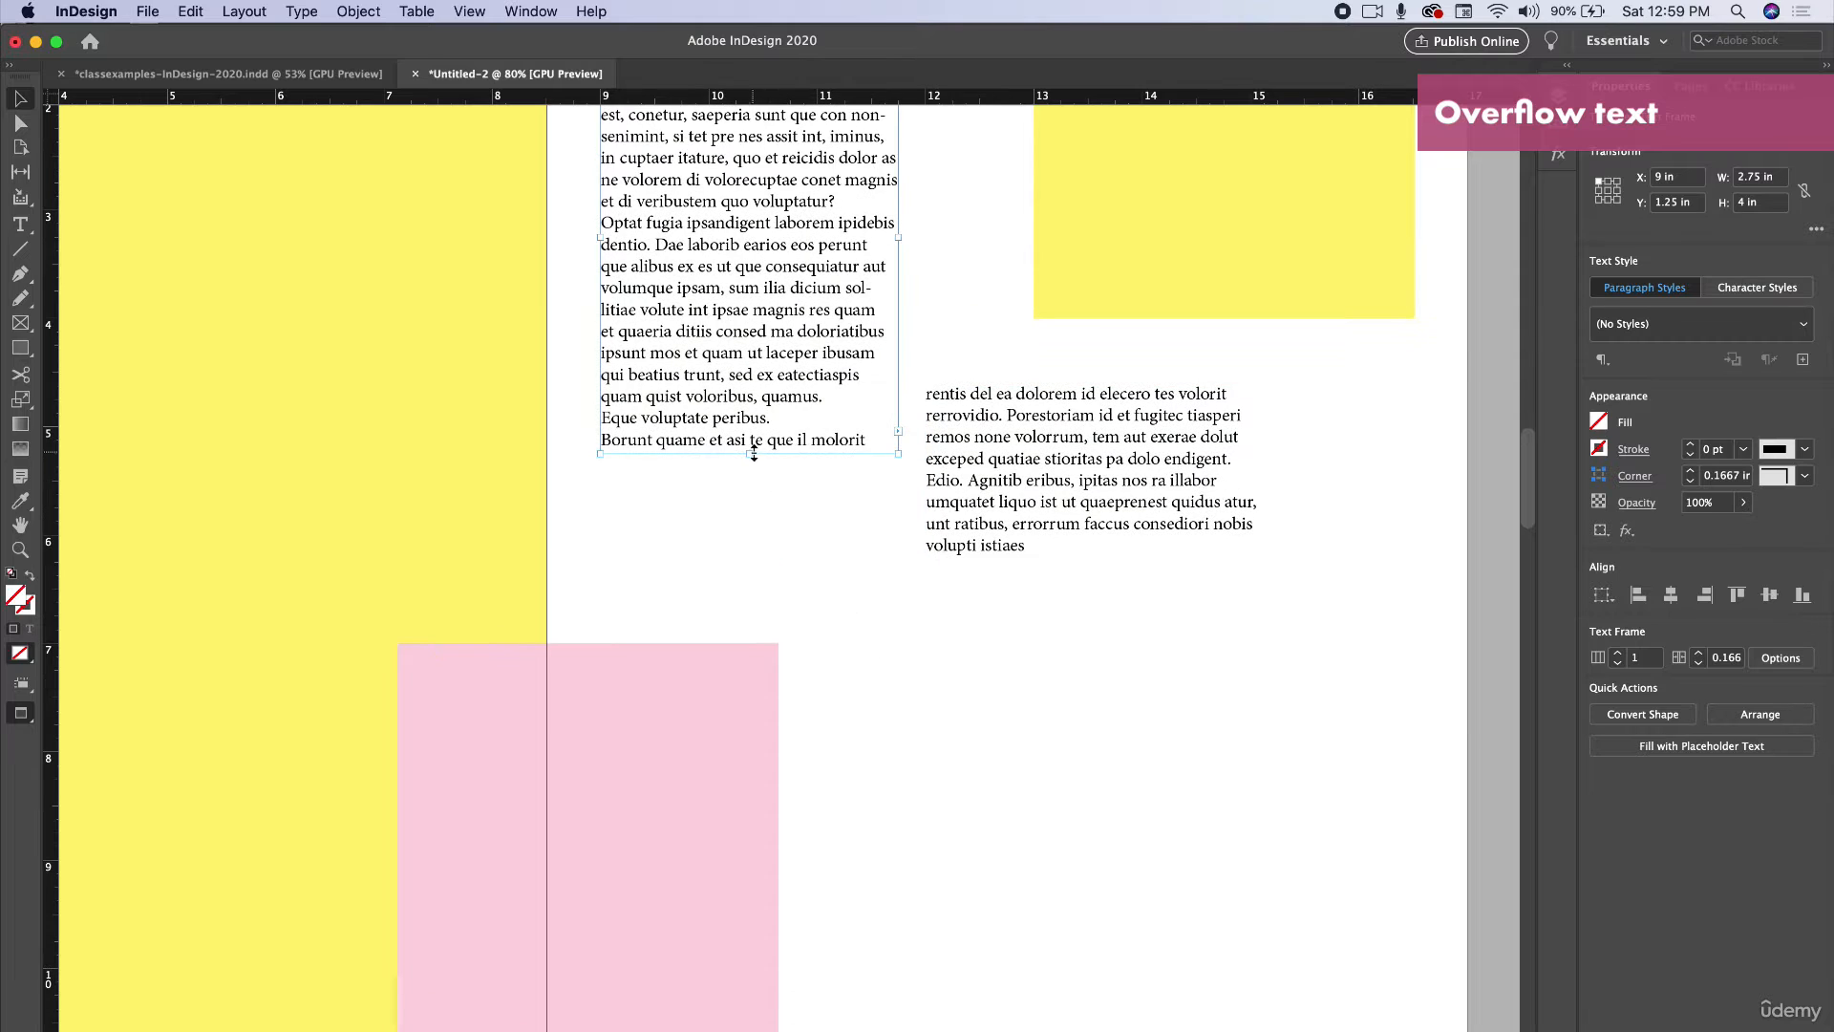
pyautogui.moveTo(754, 454); pyautogui.dragTo(757, 359)
pyautogui.moveTo(1003, 479); pyautogui.dragTo(766, 482)
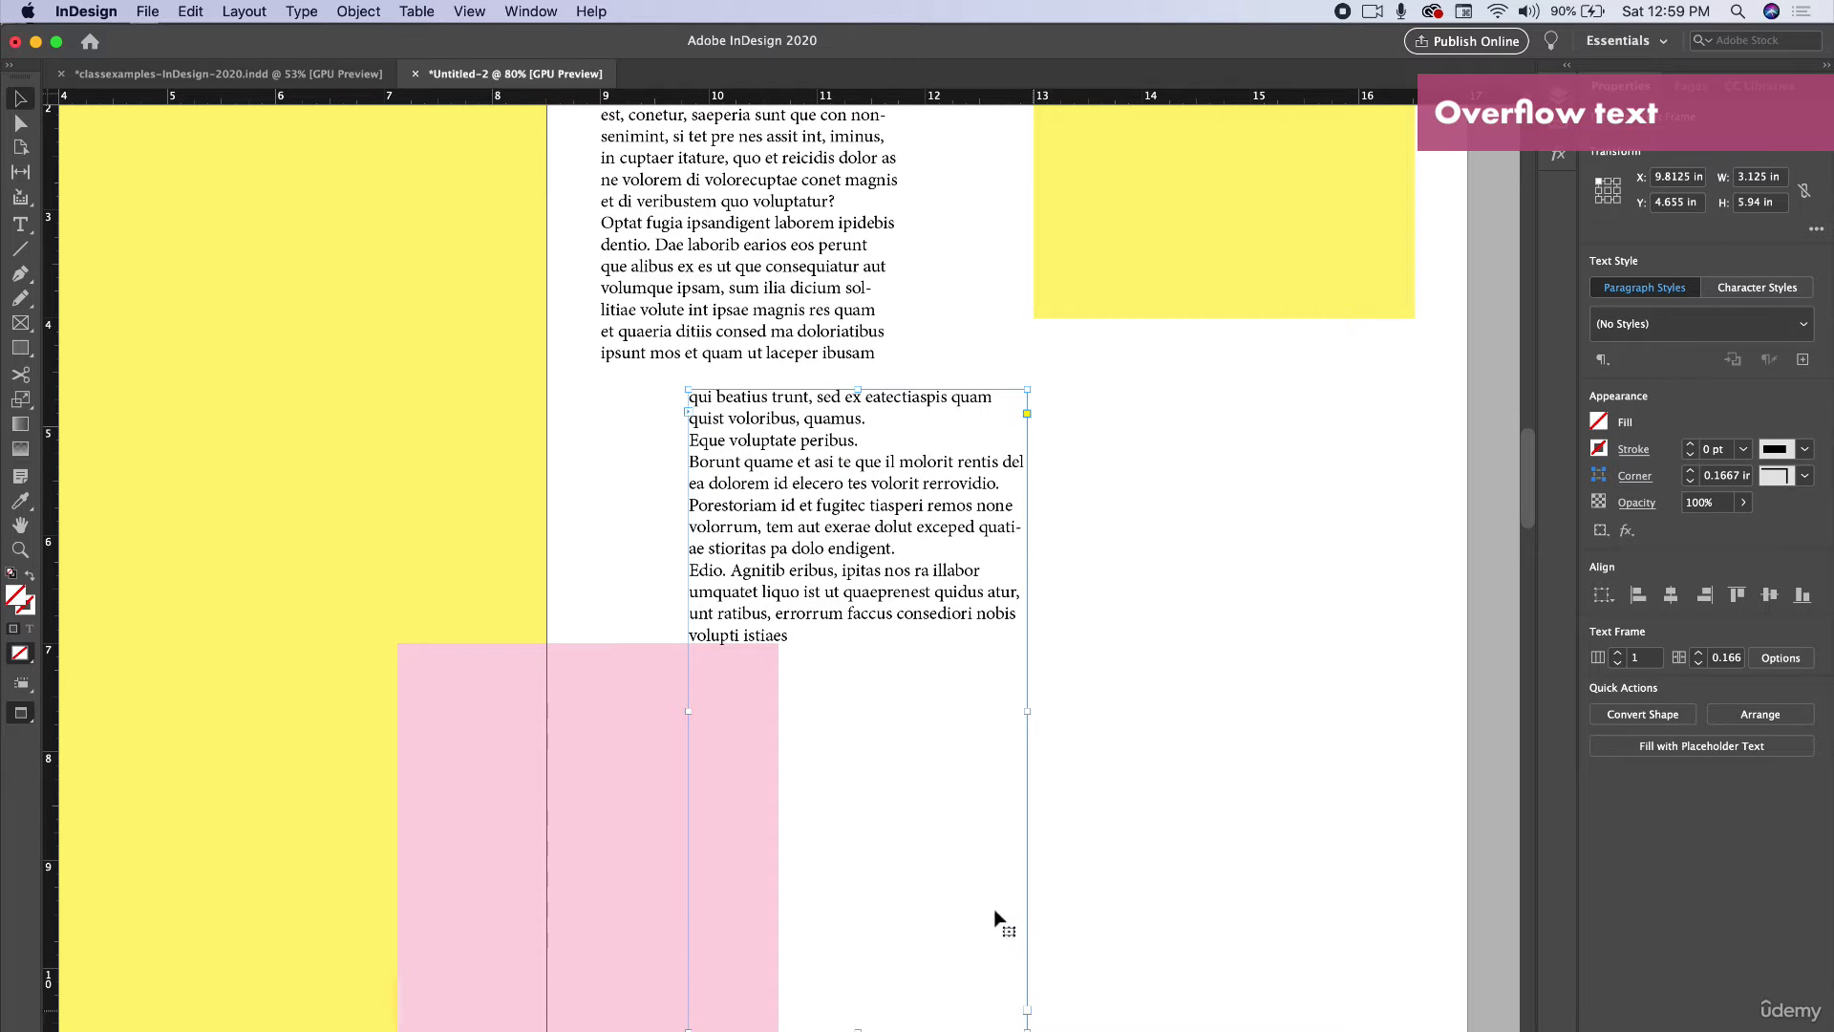
pyautogui.moveTo(845, 1025); pyautogui.dragTo(828, 538)
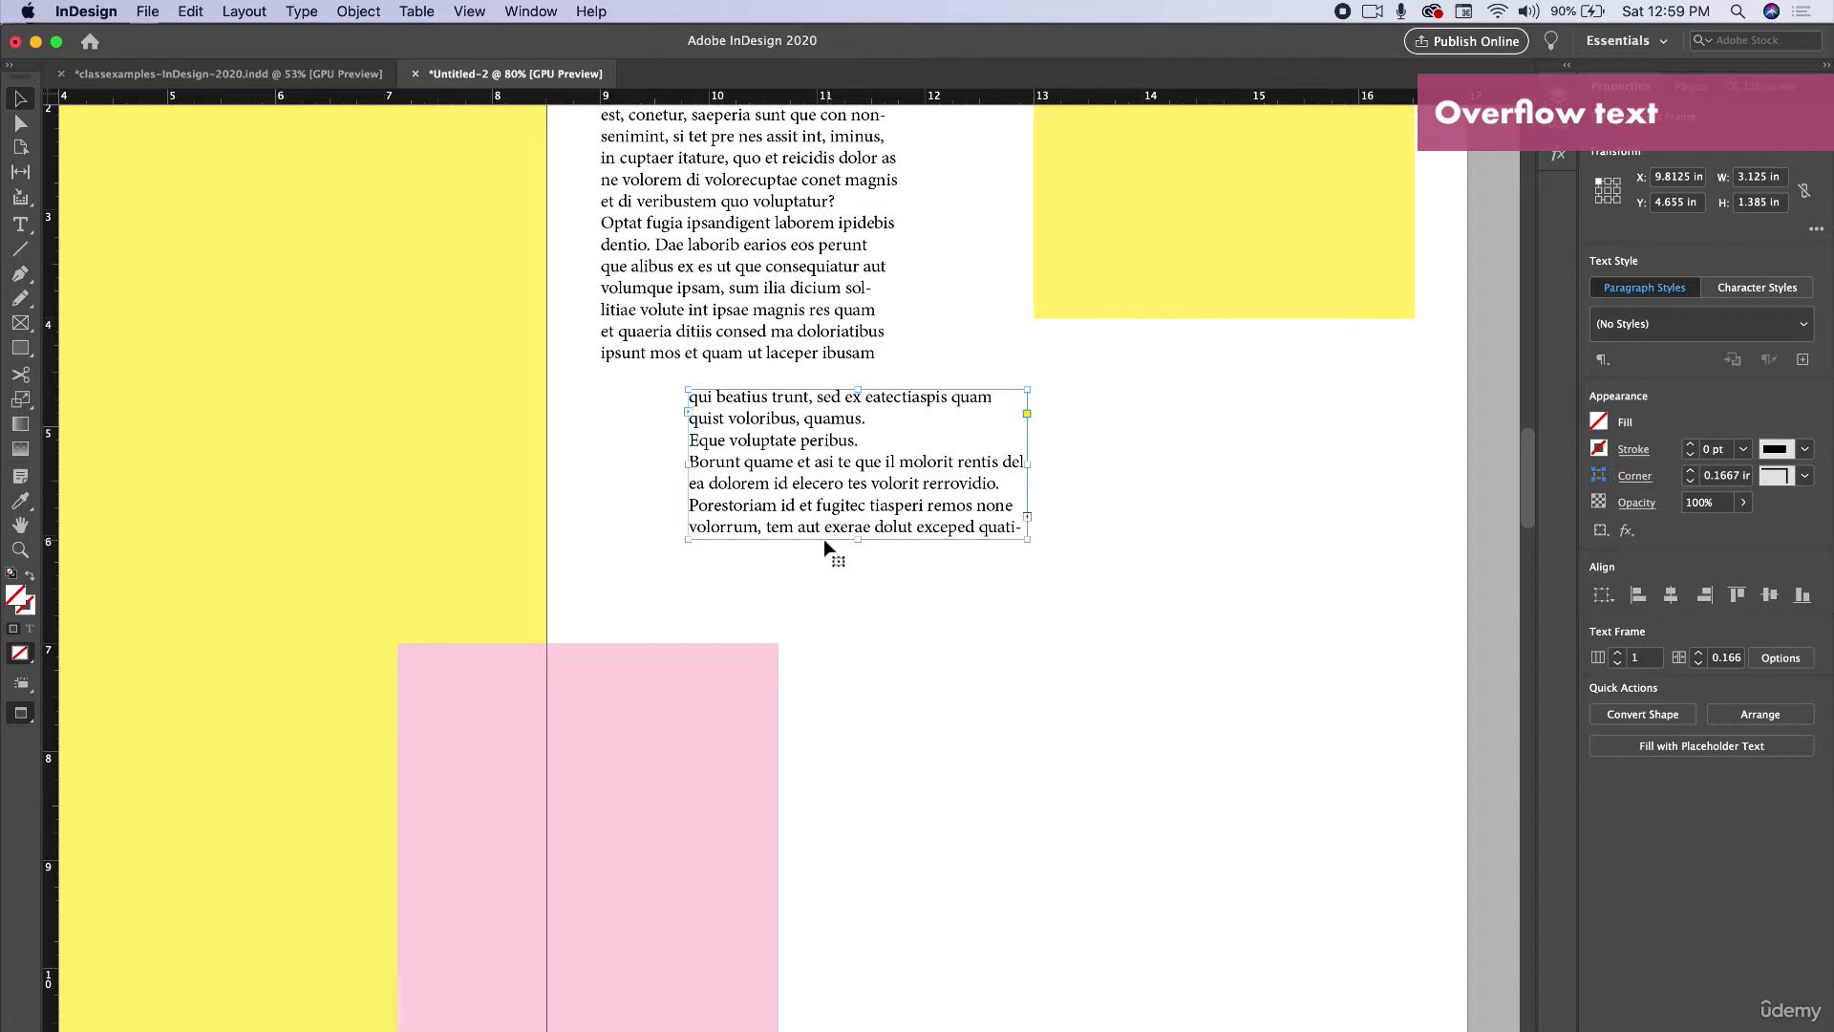
# Flow the second frame's overflow text into a third text frame and move it lower right.
pyautogui.click(1027, 516)
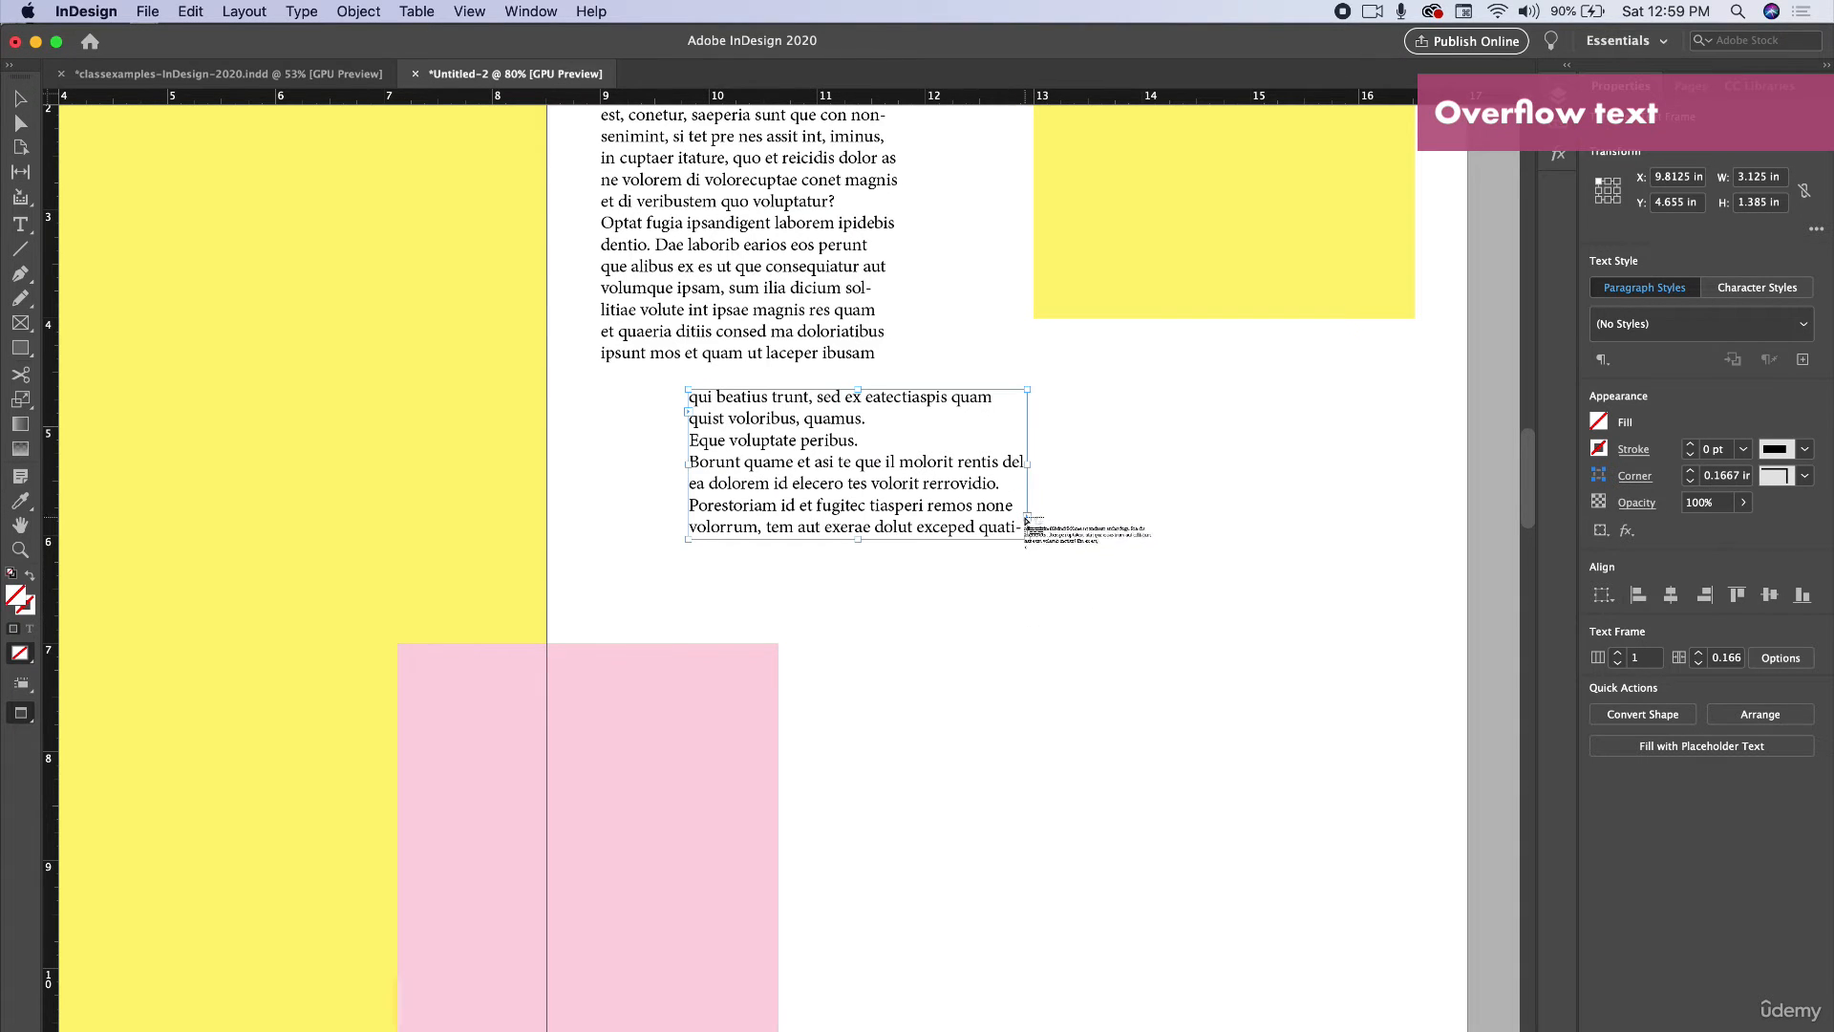
pyautogui.press('Escape')
pyautogui.click(1028, 516)
pyautogui.click(936, 622)
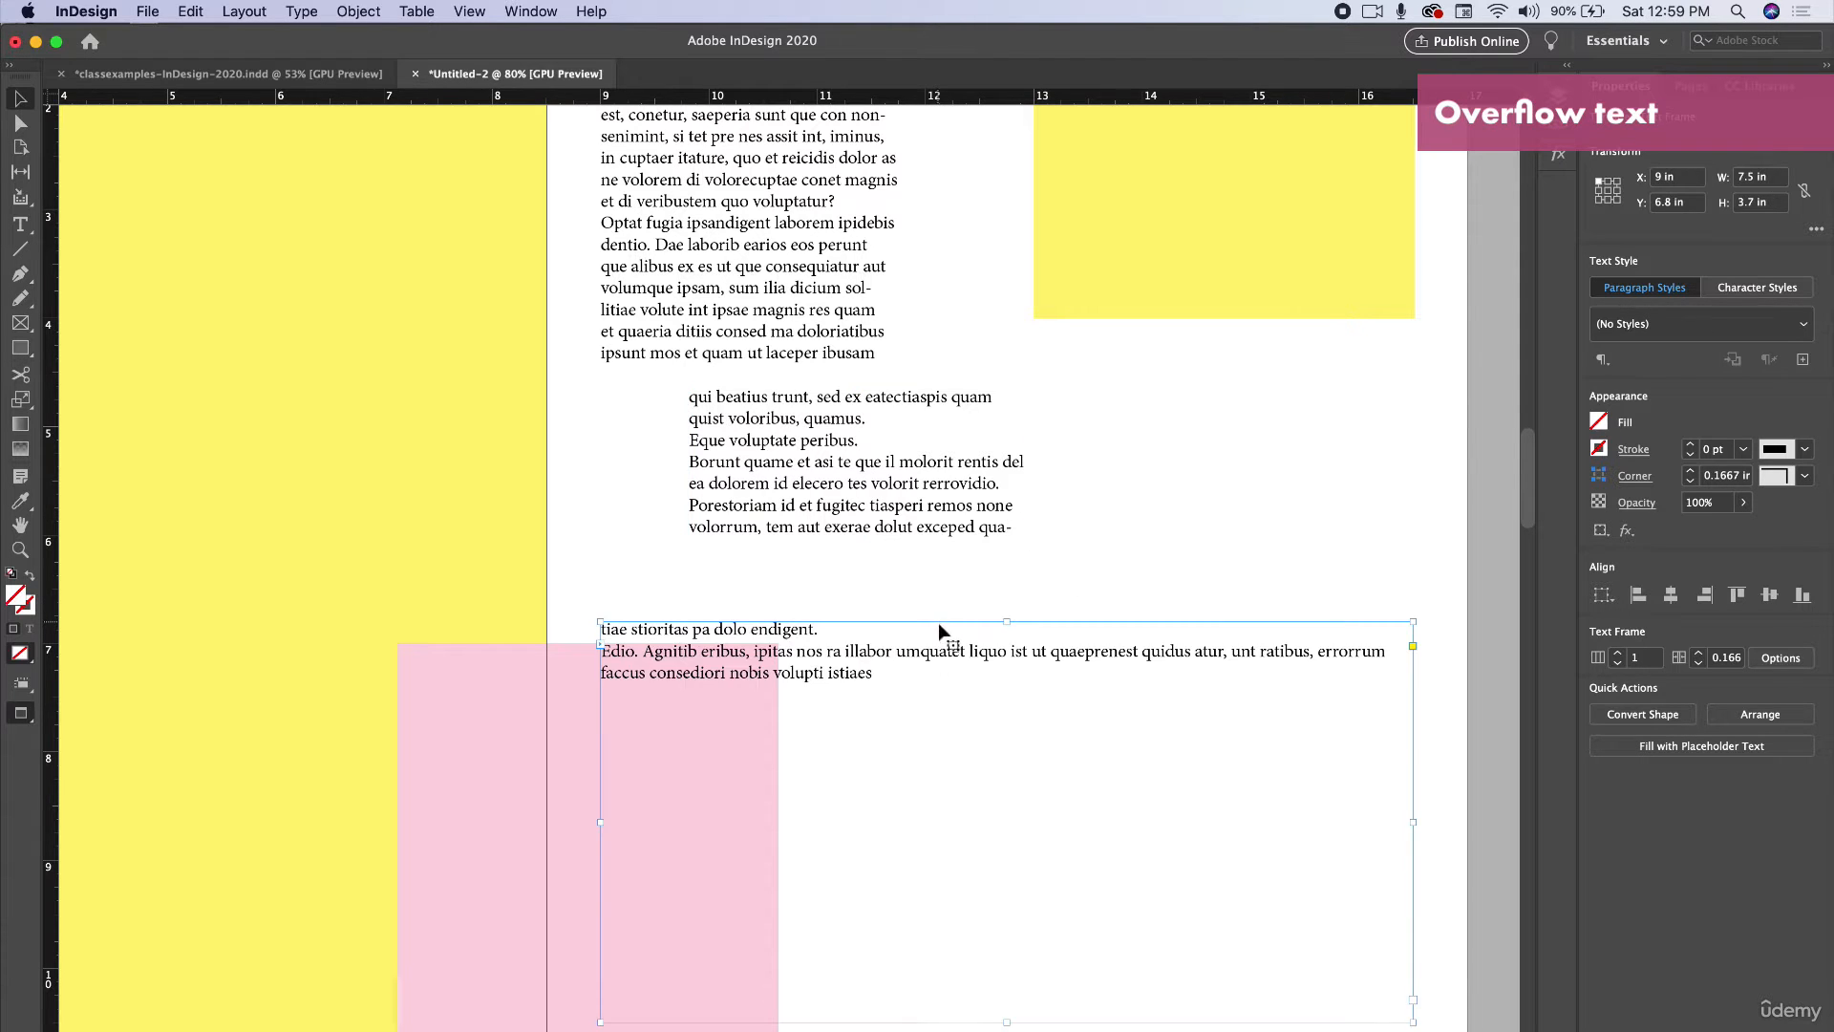
pyautogui.moveTo(601, 621); pyautogui.dragTo(952, 576)
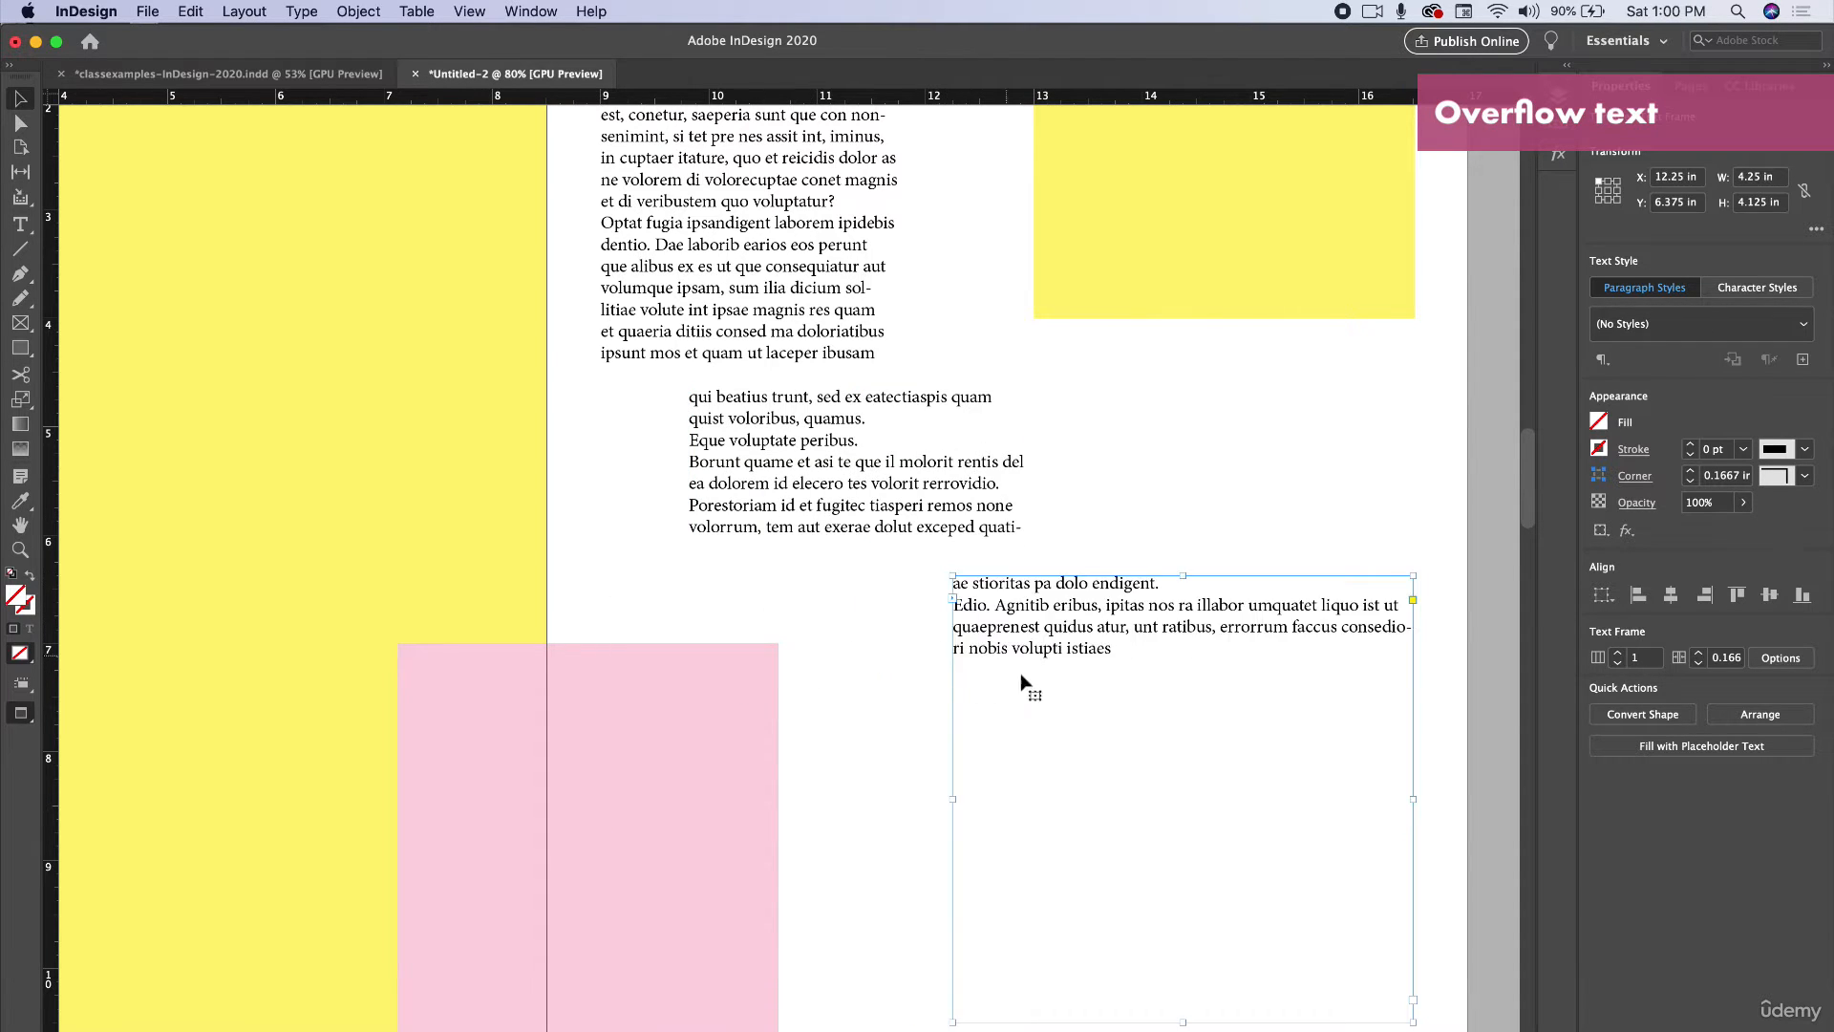
pyautogui.click(919, 564)
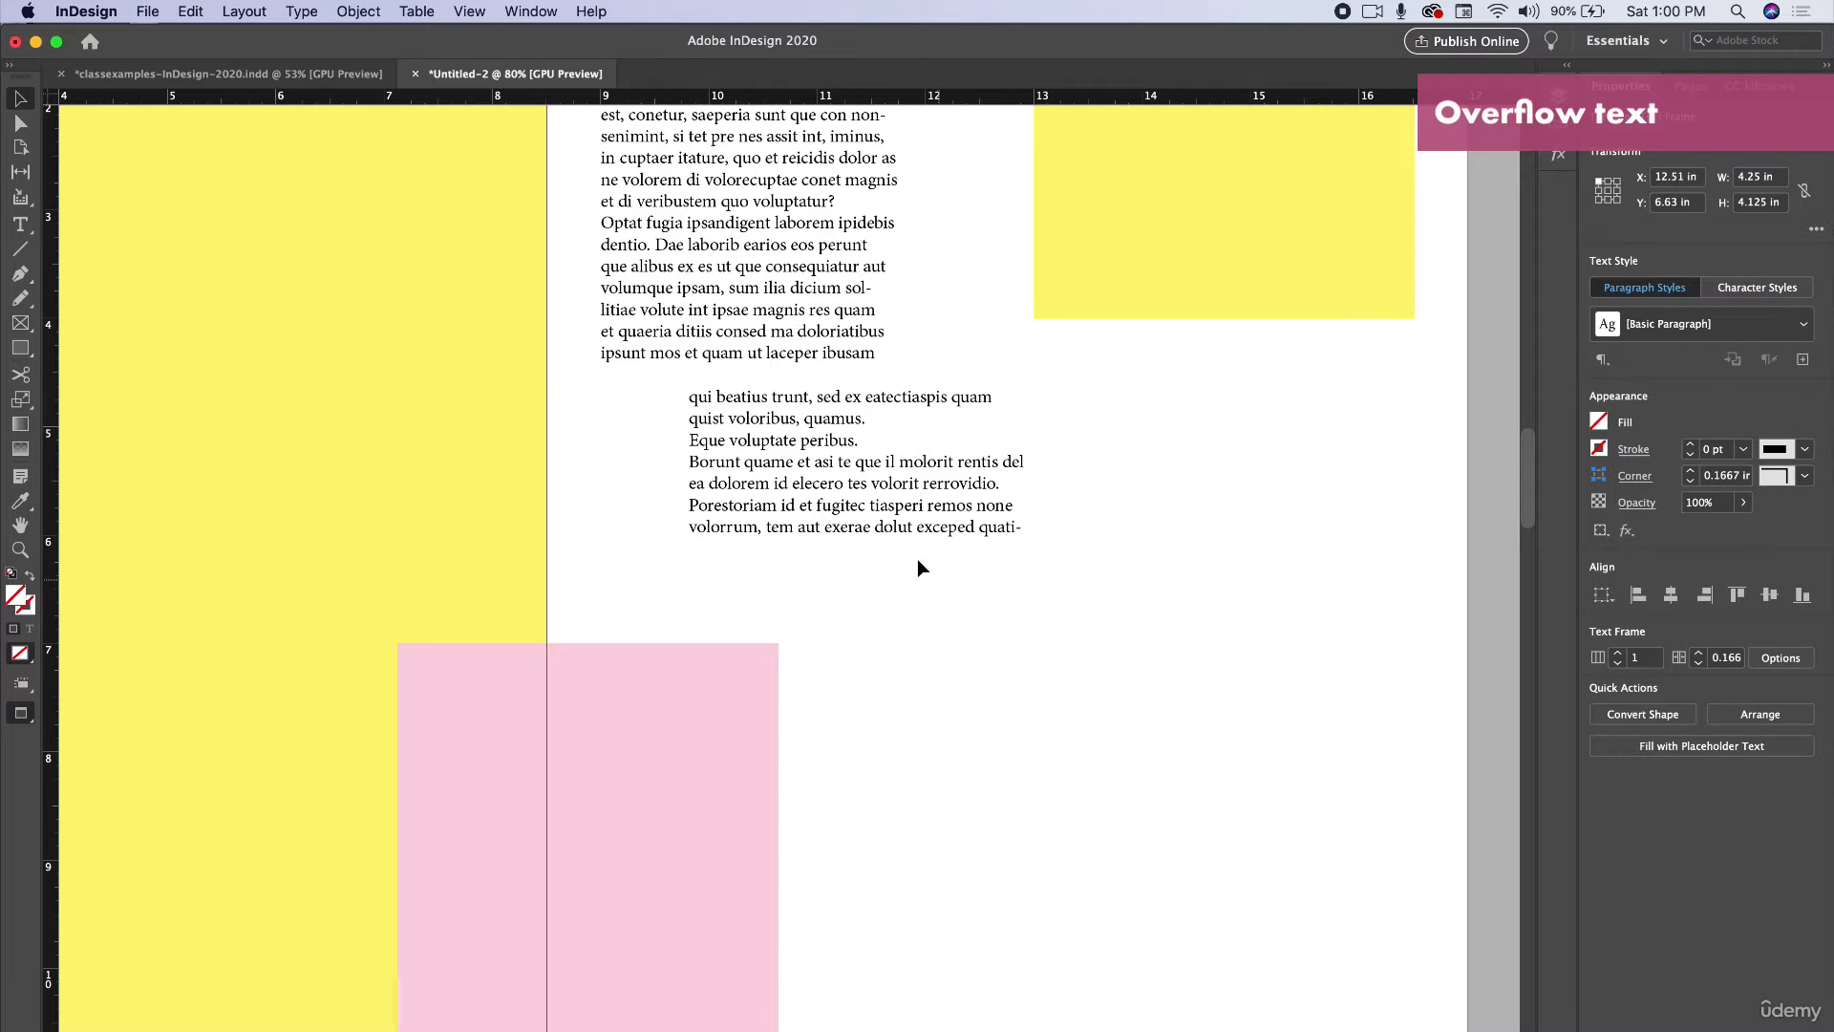
# Extend the first text frame downward so it holds all of the story's text.
pyautogui.click(864, 538)
pyautogui.scroll(5, 864, 538)
pyautogui.click(831, 659)
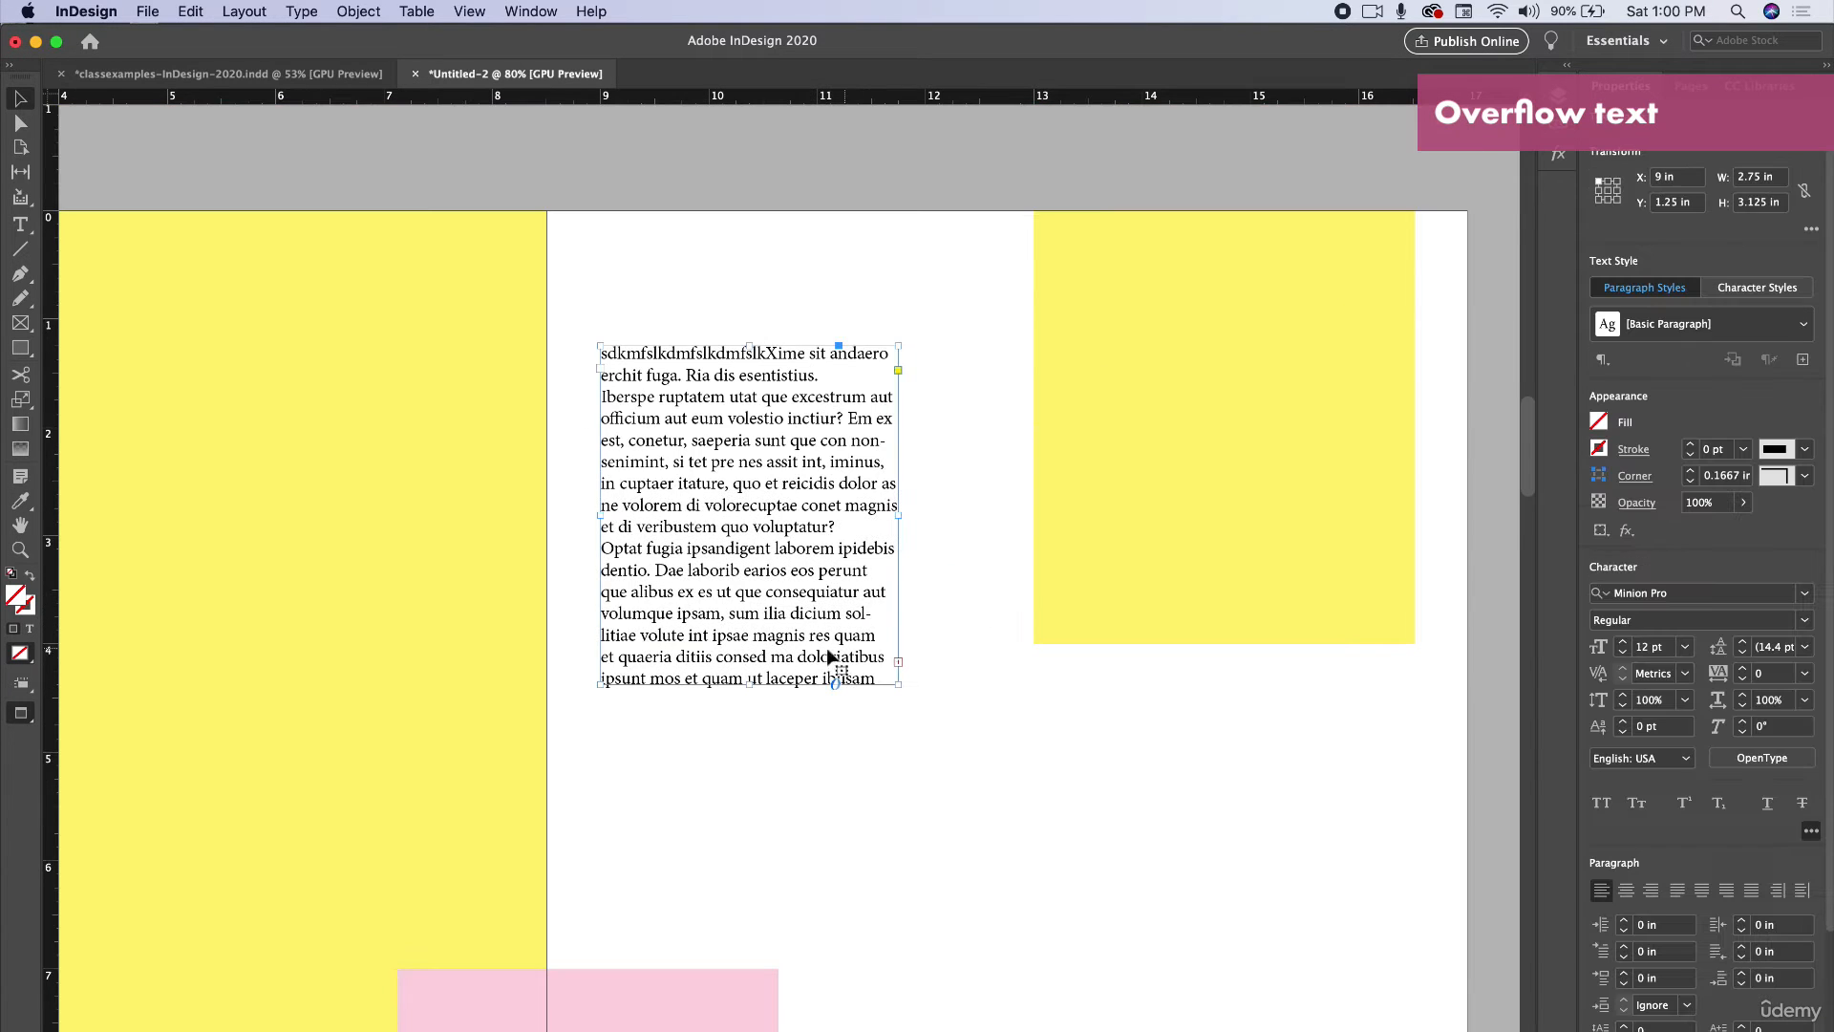
pyautogui.moveTo(749, 690); pyautogui.dragTo(738, 988)
pyautogui.scroll(5, 764, 871)
pyautogui.moveTo(751, 722); pyautogui.dragTo(759, 651)
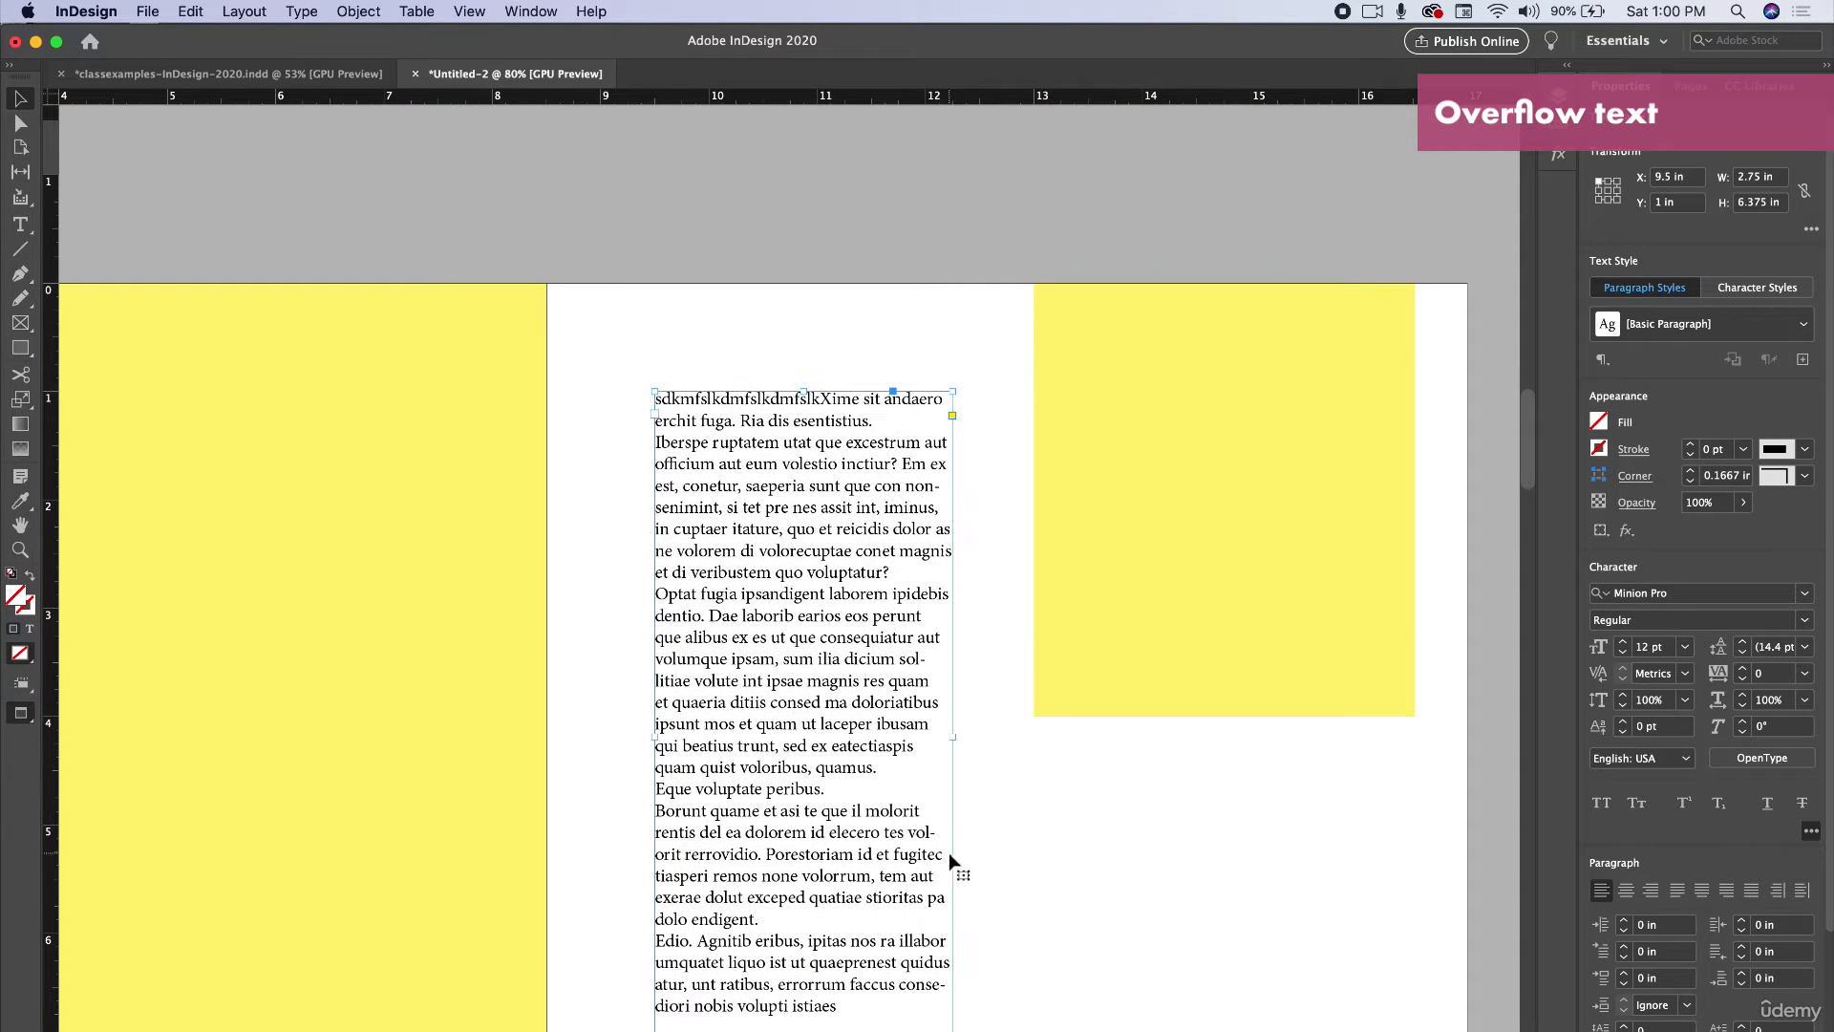
# Shorten the first text frame back to about 3.9 in tall and move it lower on the page.
pyautogui.scroll(-5, 955, 864)
pyautogui.moveTo(801, 790); pyautogui.dragTo(814, 518)
pyautogui.moveTo(829, 449); pyautogui.dragTo(816, 618)
pyautogui.scroll(-3, 1026, 695)
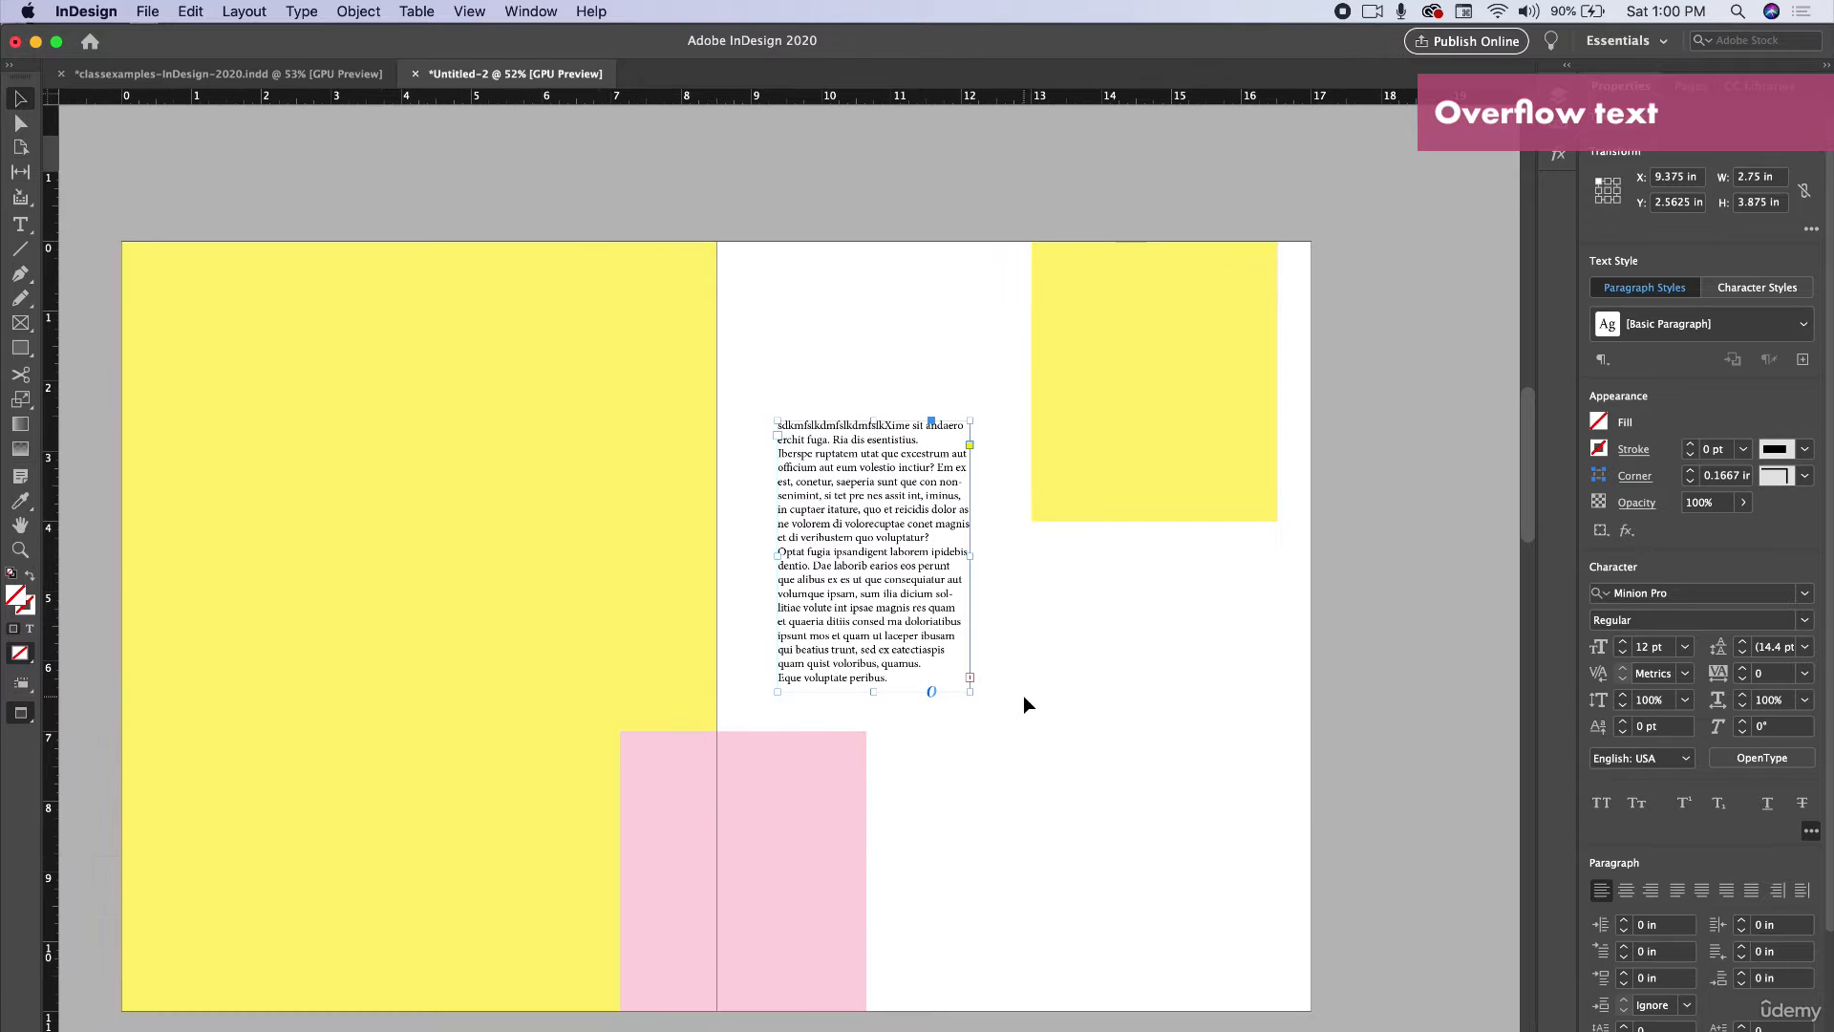
pyautogui.scroll(-1, 1023, 698)
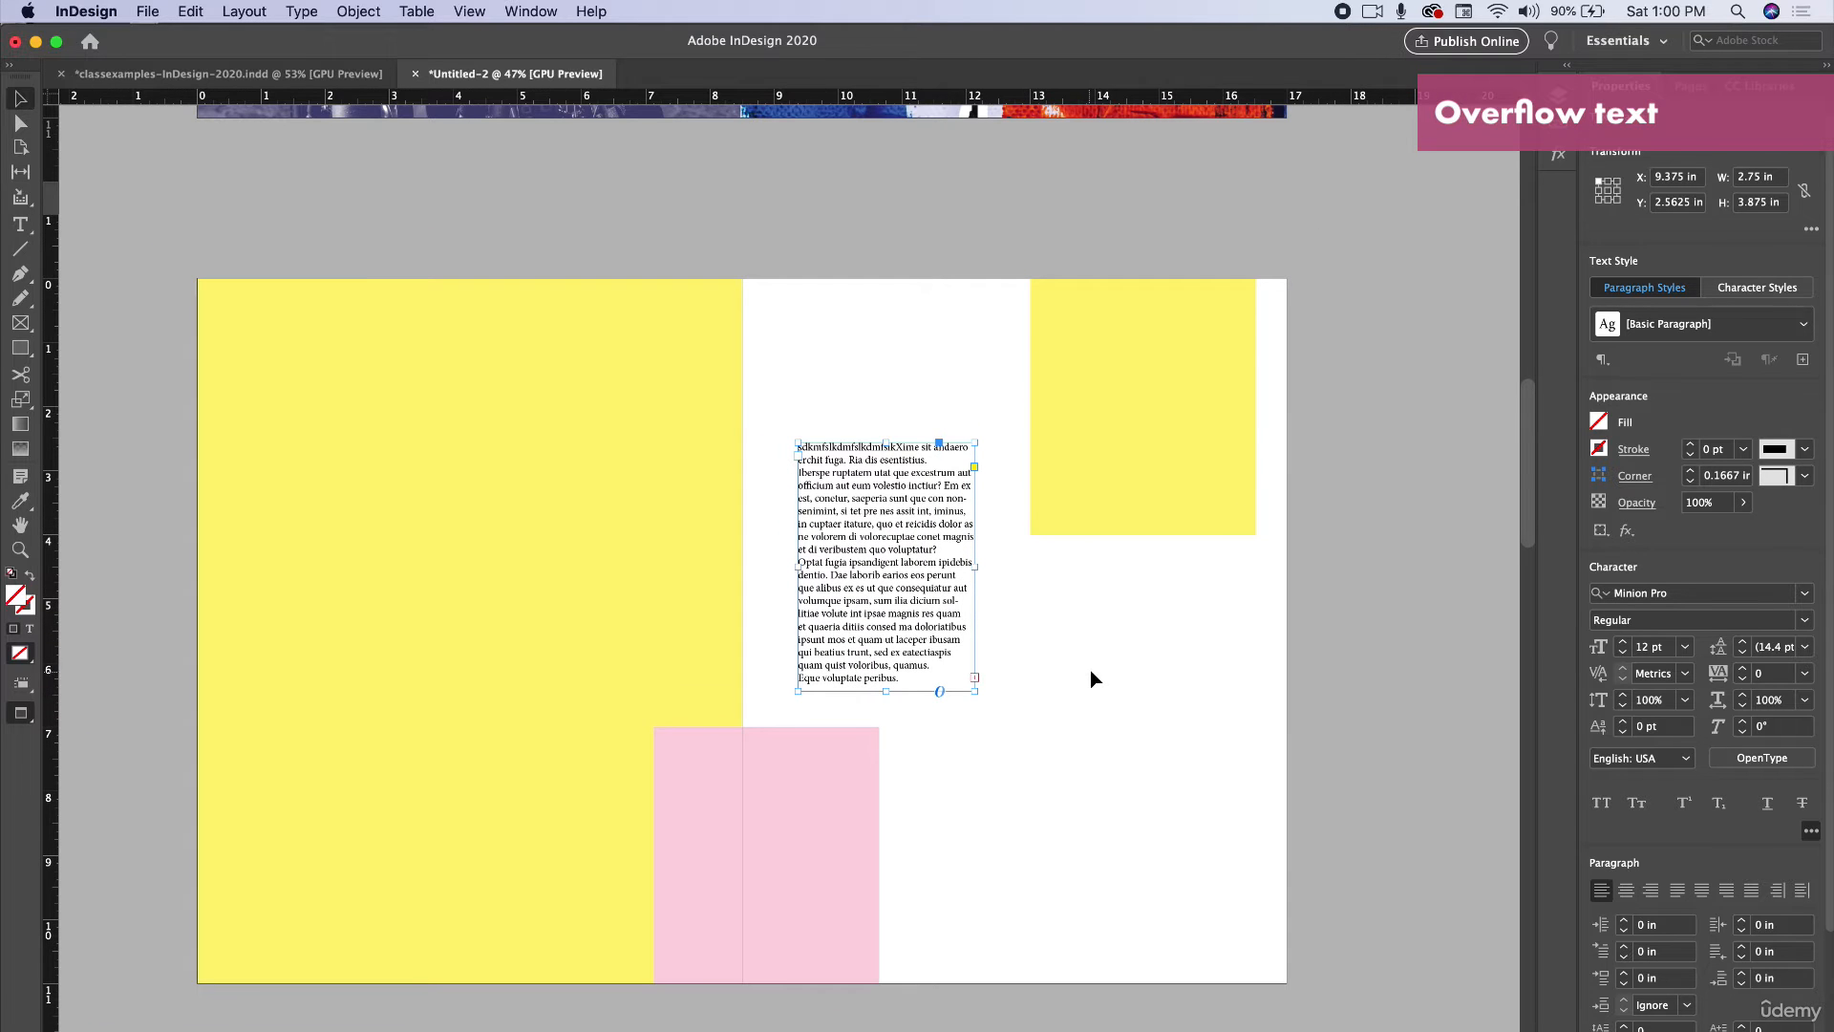
# Thread the overflow text into a new frame drawn below the upper-right yellow box.
pyautogui.click(974, 679)
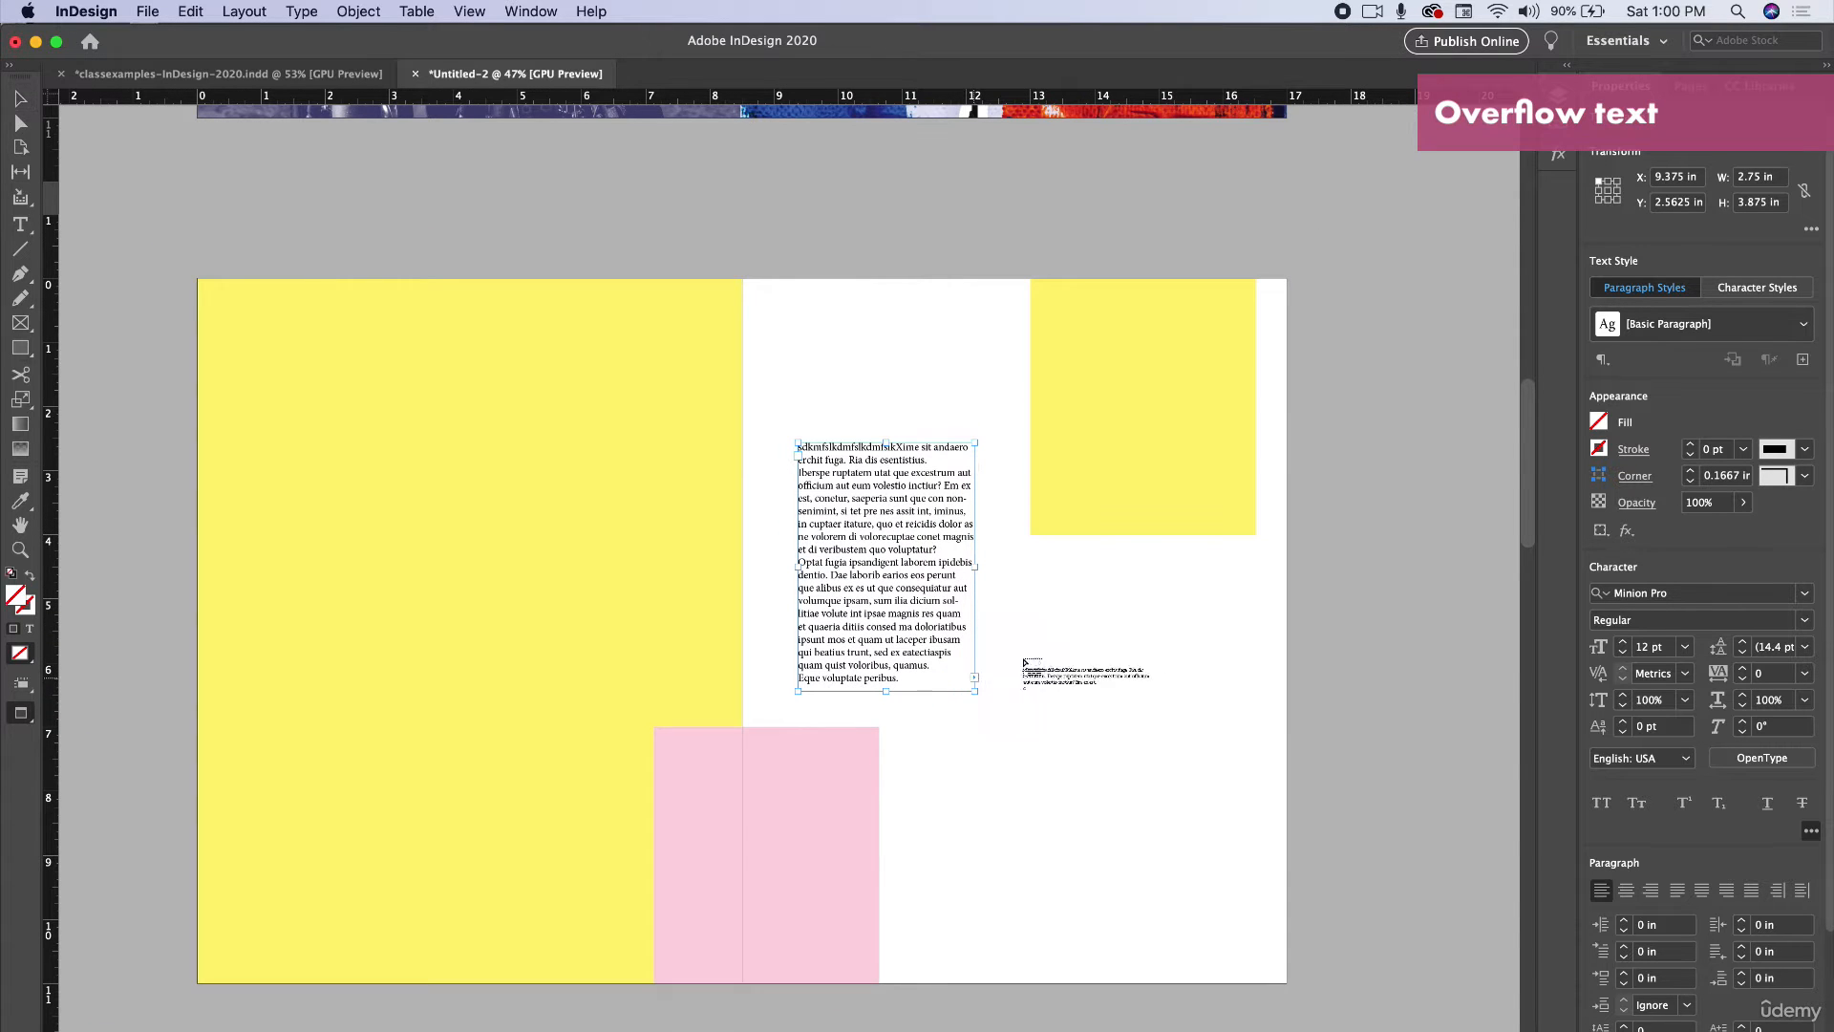
pyautogui.click(1043, 695)
pyautogui.moveTo(774, 695); pyautogui.dragTo(1057, 620)
pyautogui.moveTo(1108, 680); pyautogui.dragTo(905, 619)
pyautogui.moveTo(992, 683); pyautogui.dragTo(984, 678)
pyautogui.moveTo(876, 565); pyautogui.dragTo(1113, 657)
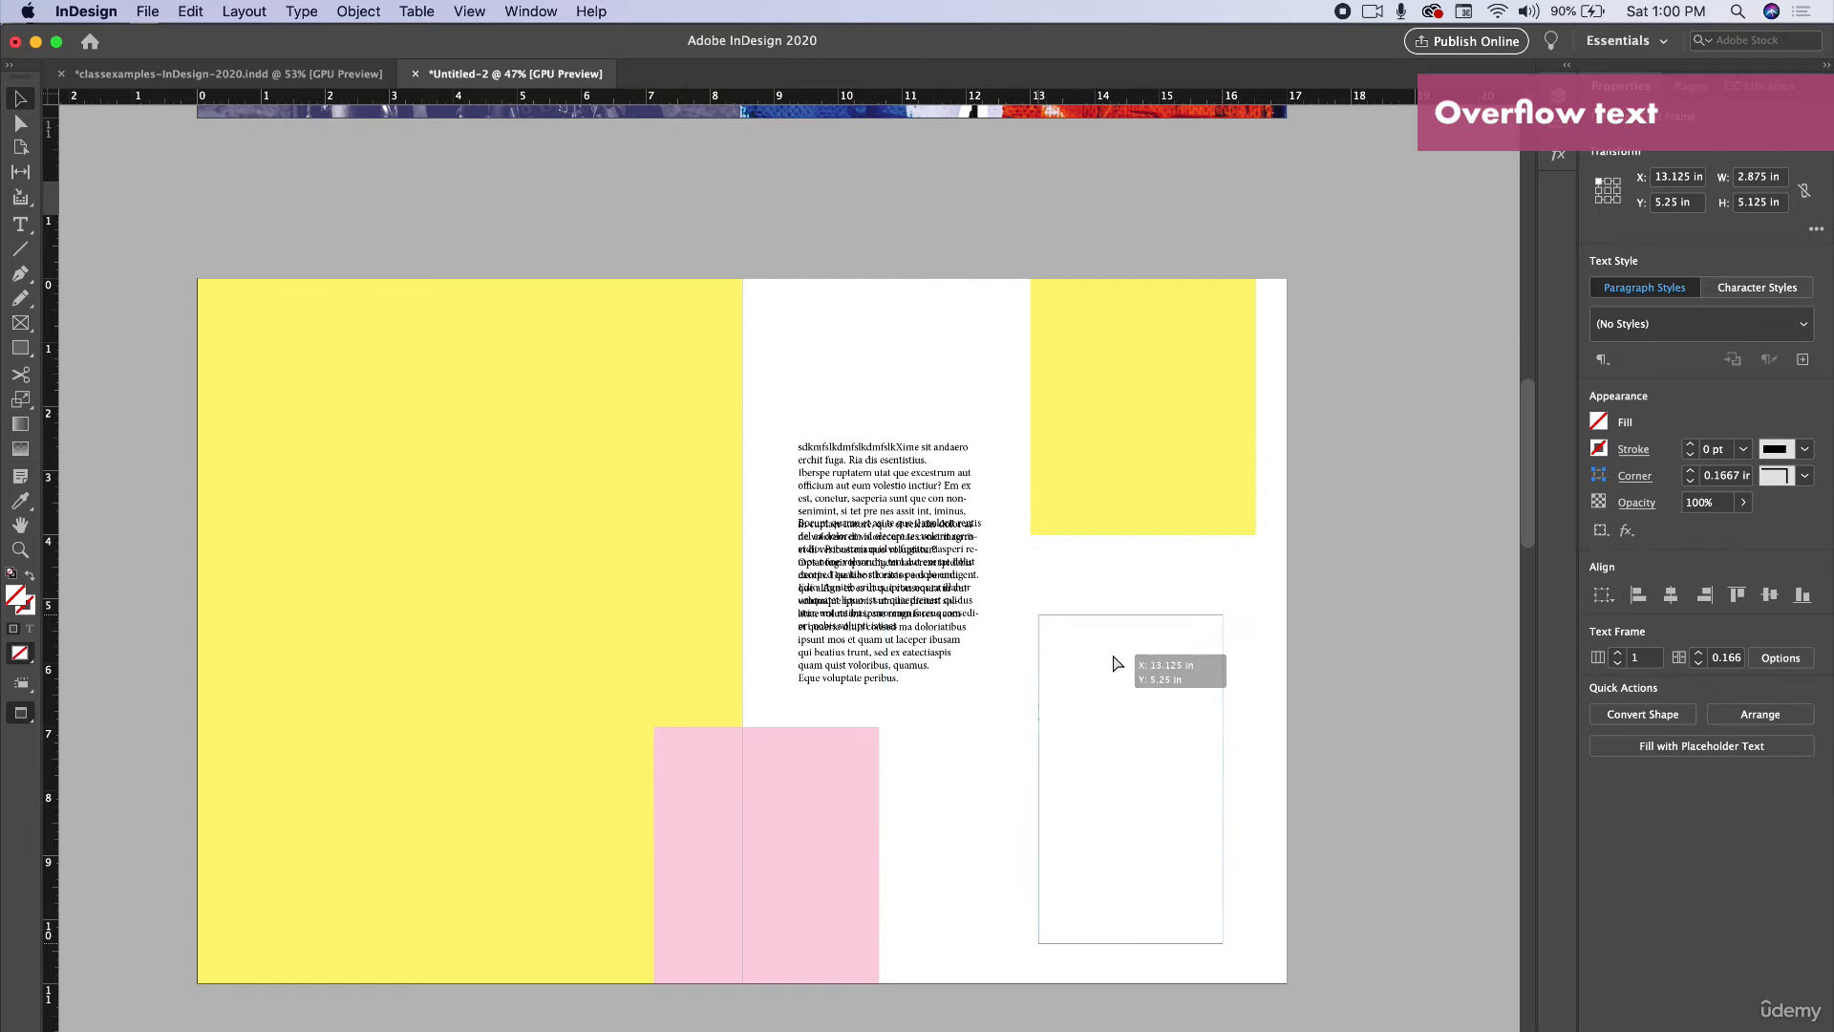
pyautogui.moveTo(922, 557); pyautogui.dragTo(934, 575)
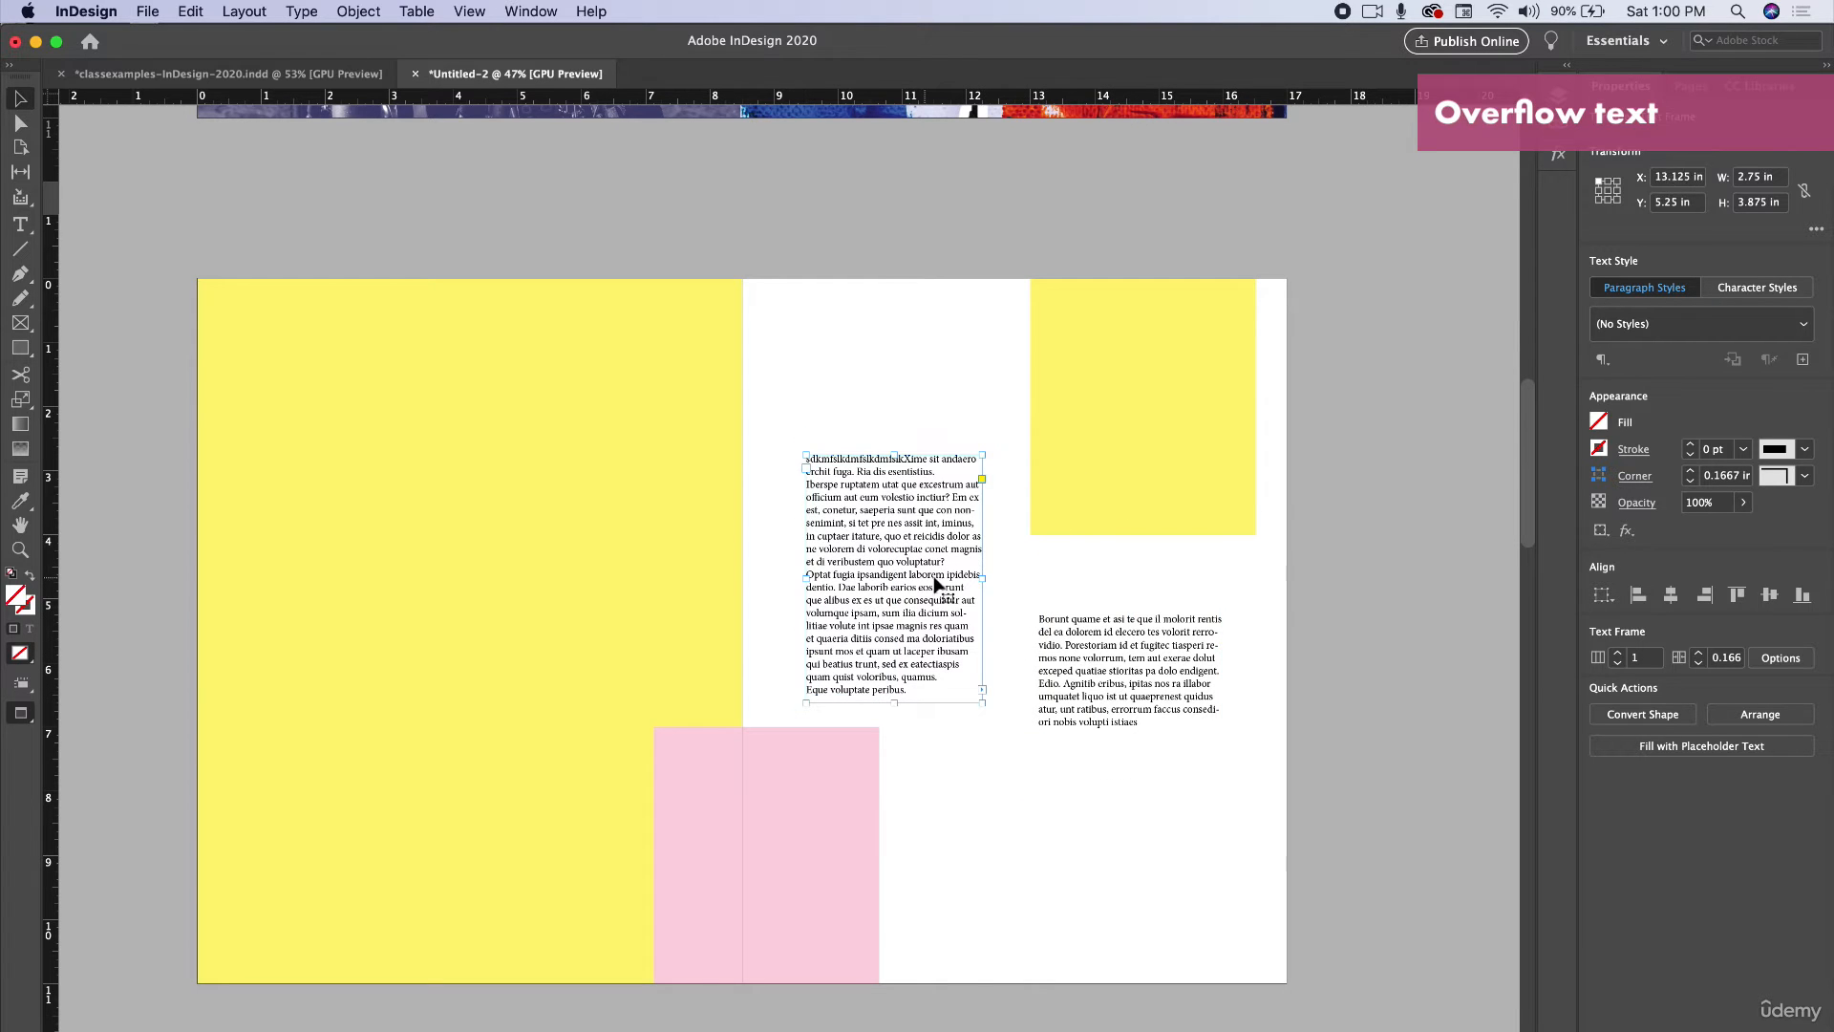
# Move the first text frame down on the page and select the threaded second frame.
pyautogui.click(1040, 539)
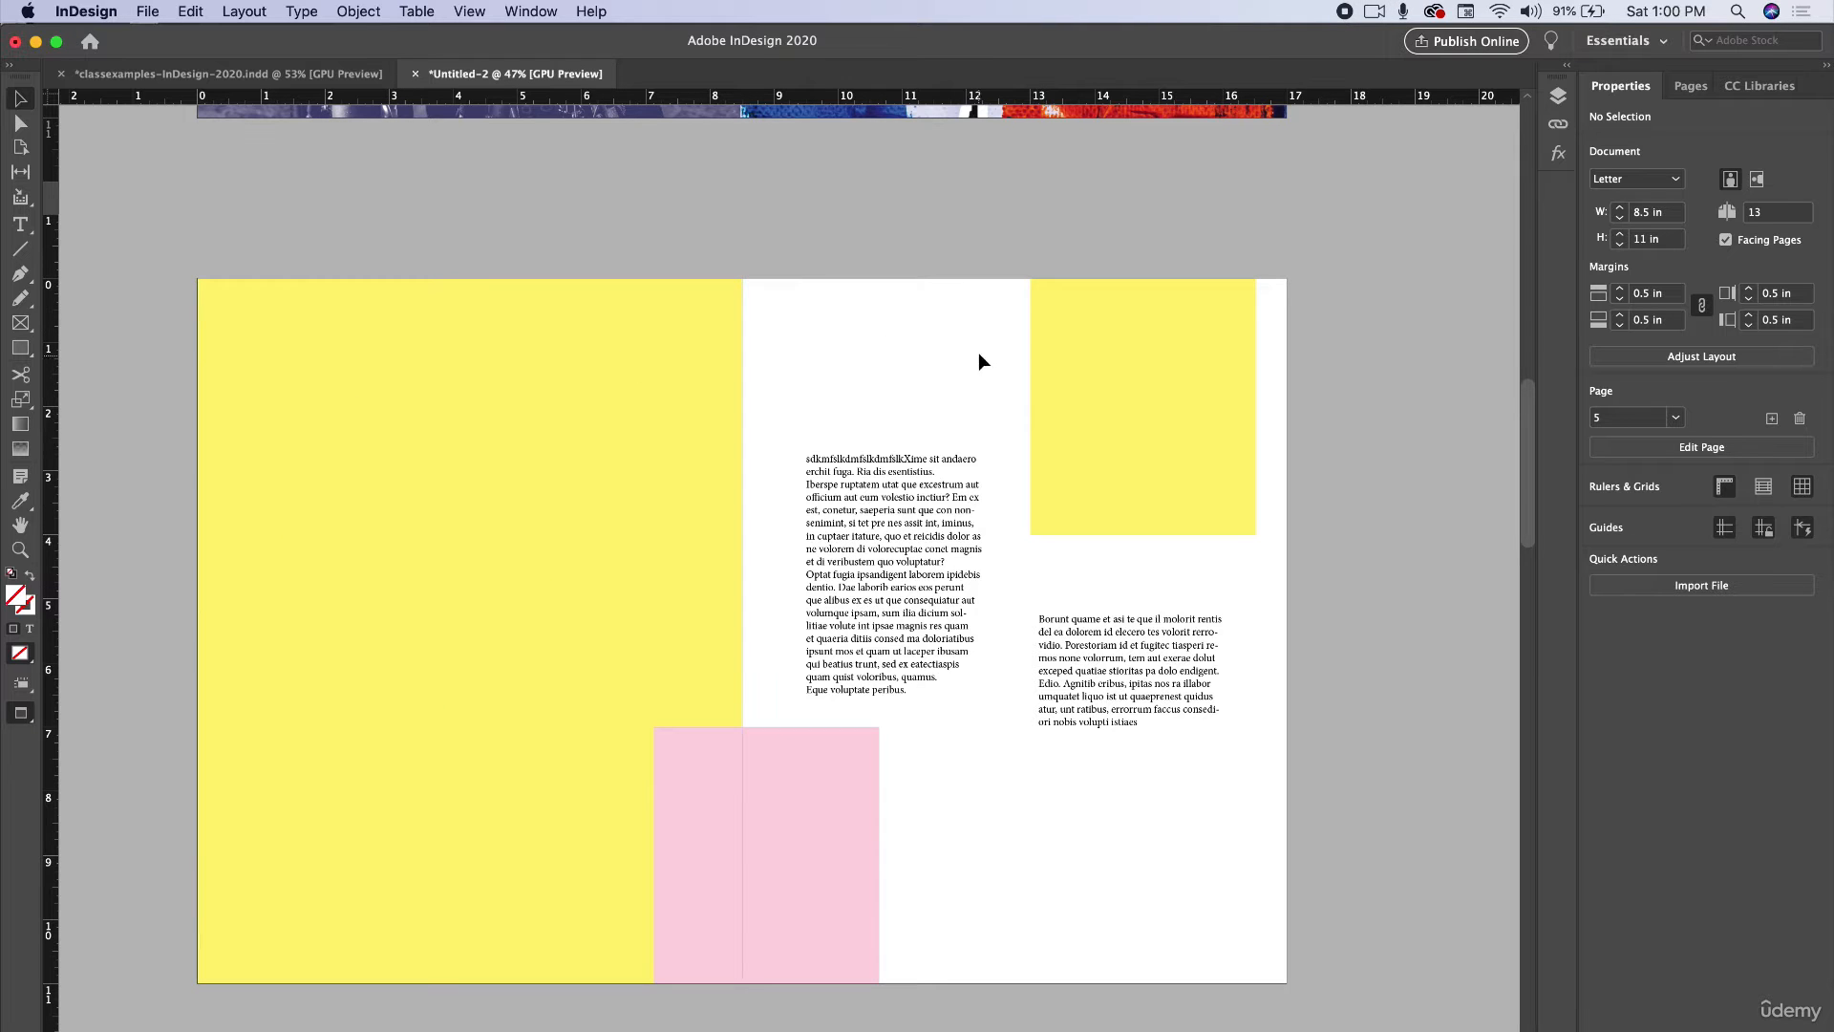
pyautogui.click(904, 525)
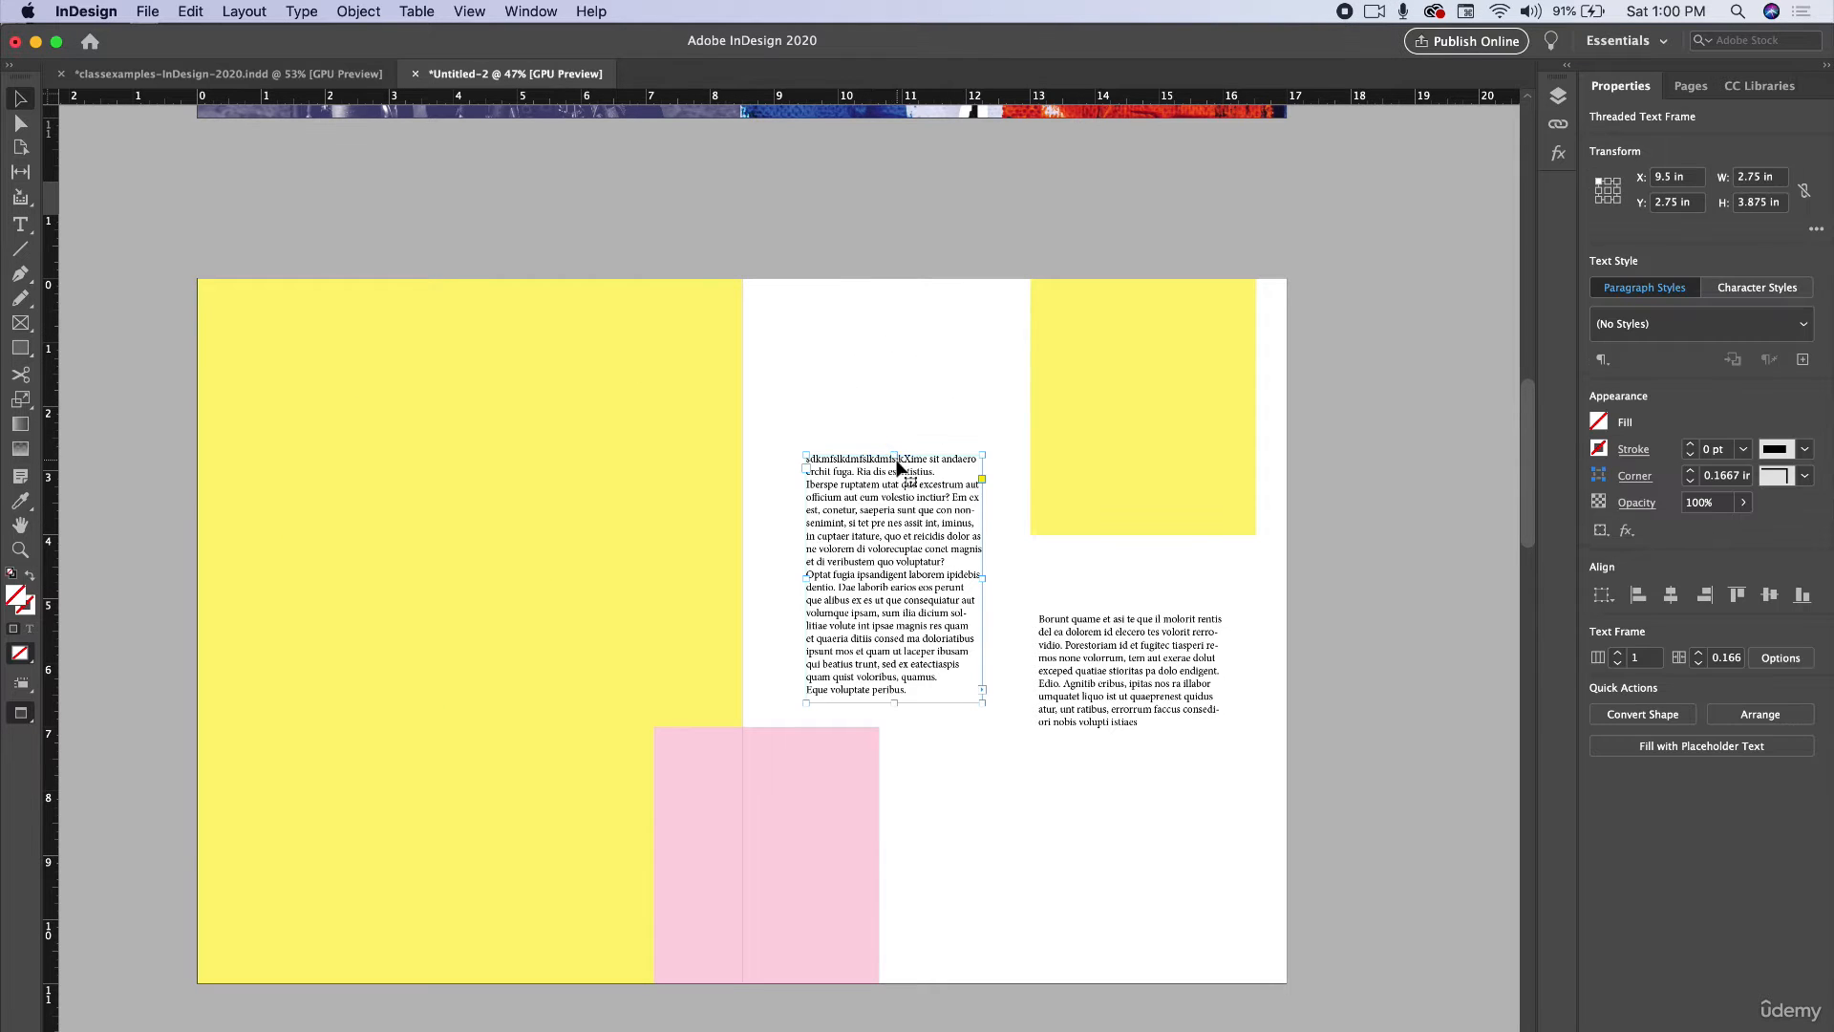
pyautogui.moveTo(901, 454); pyautogui.dragTo(902, 527)
pyautogui.click(1159, 772)
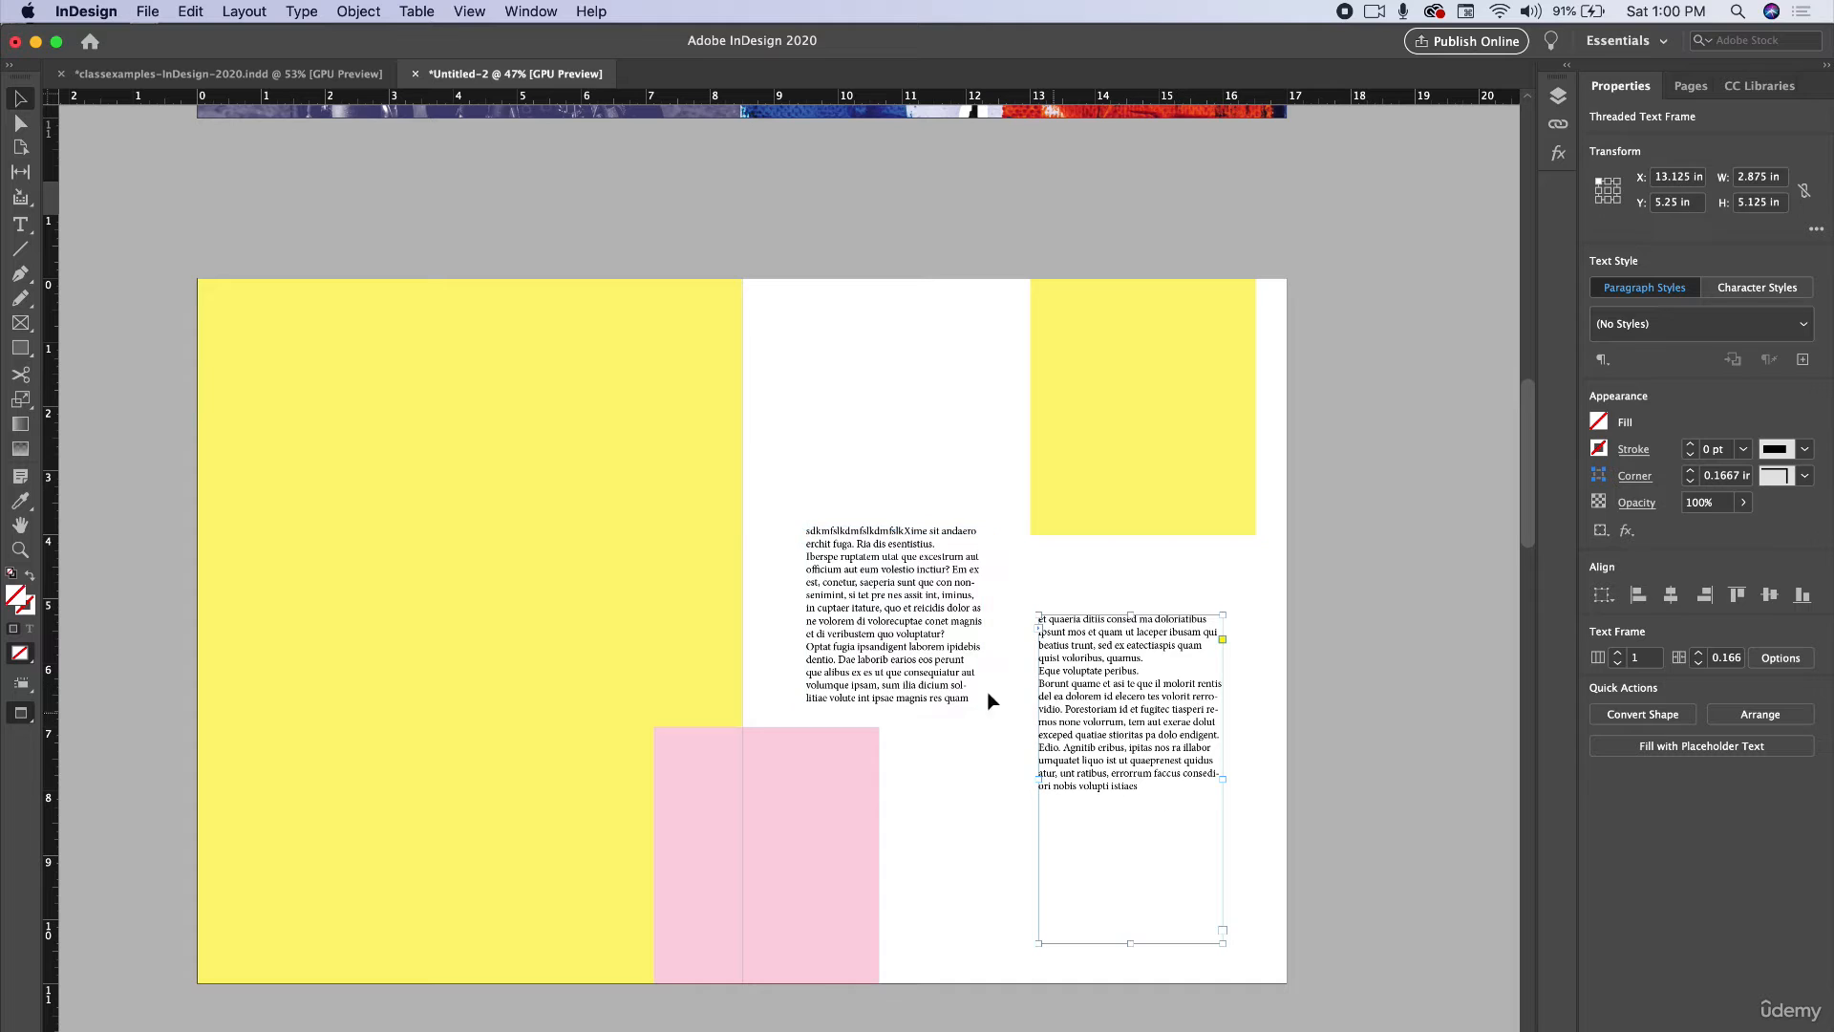
# Paste additional text at the end of the story inside the second threaded frame.
pyautogui.moveTo(915, 667); pyautogui.dragTo(922, 674)
pyautogui.click(1092, 745)
pyautogui.doubleClick(1156, 779)
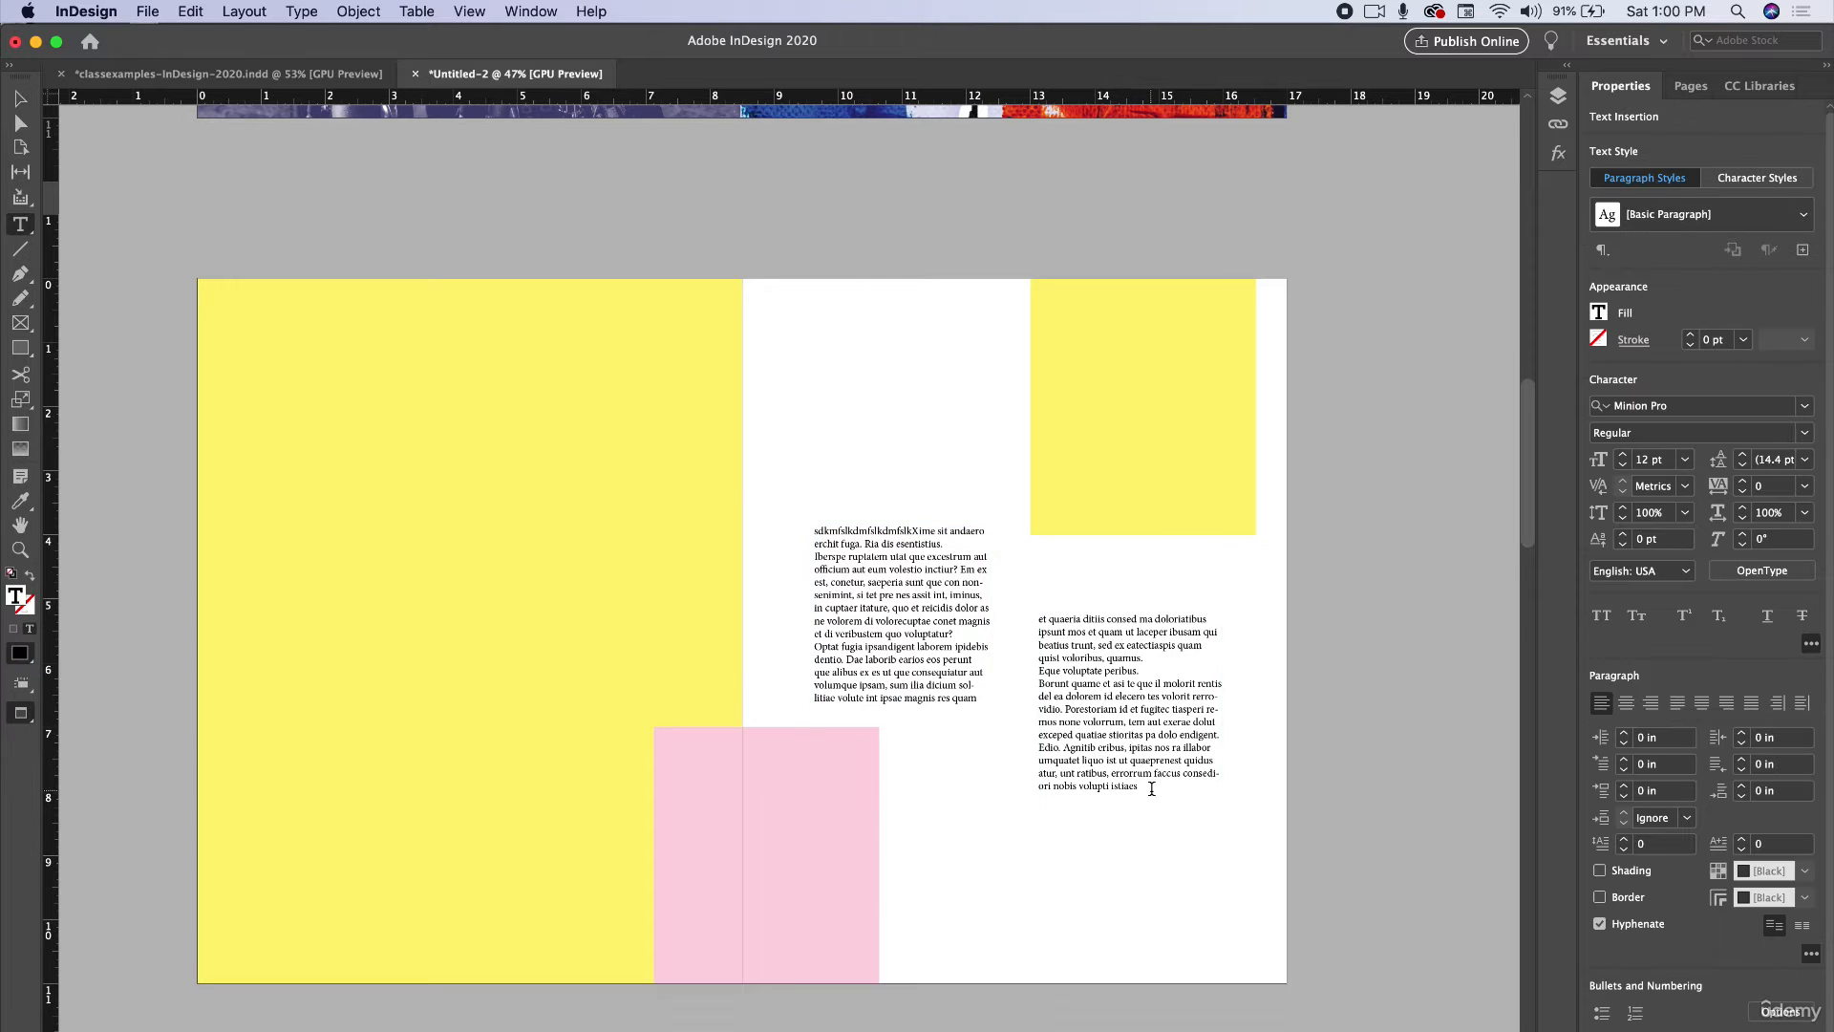
pyautogui.press('super+v')
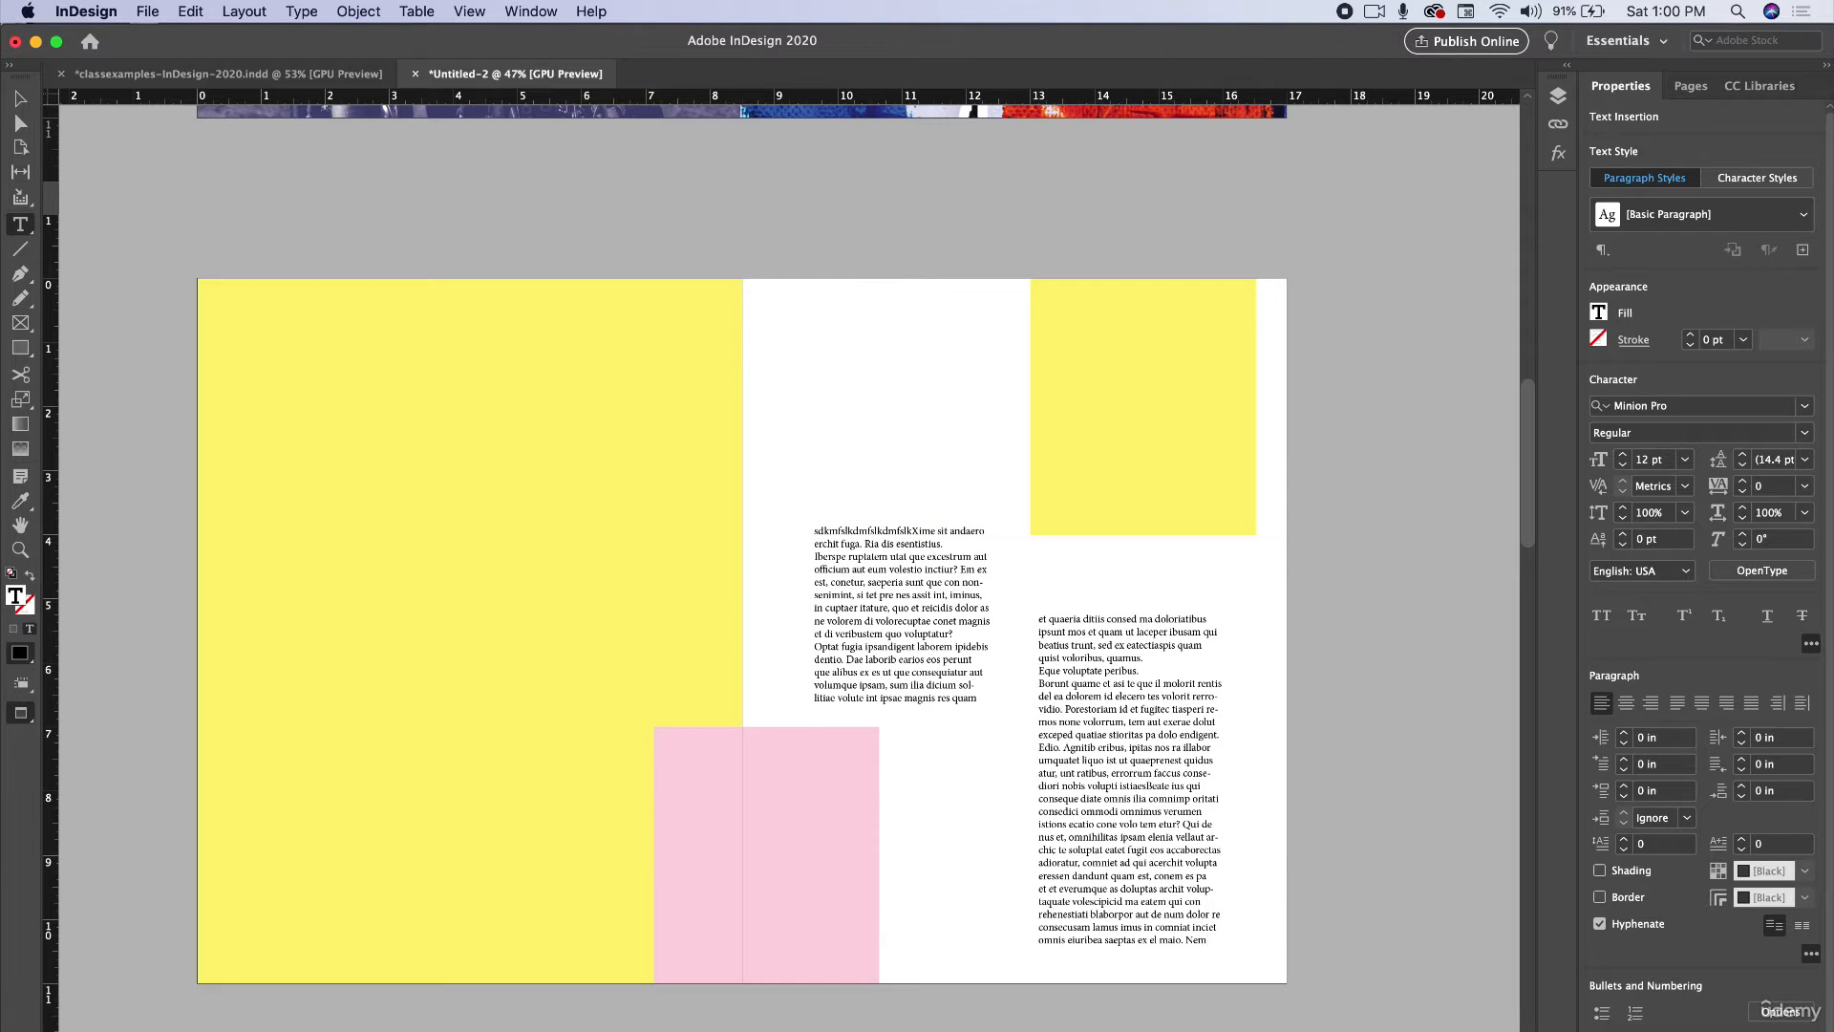
pyautogui.press('Escape')
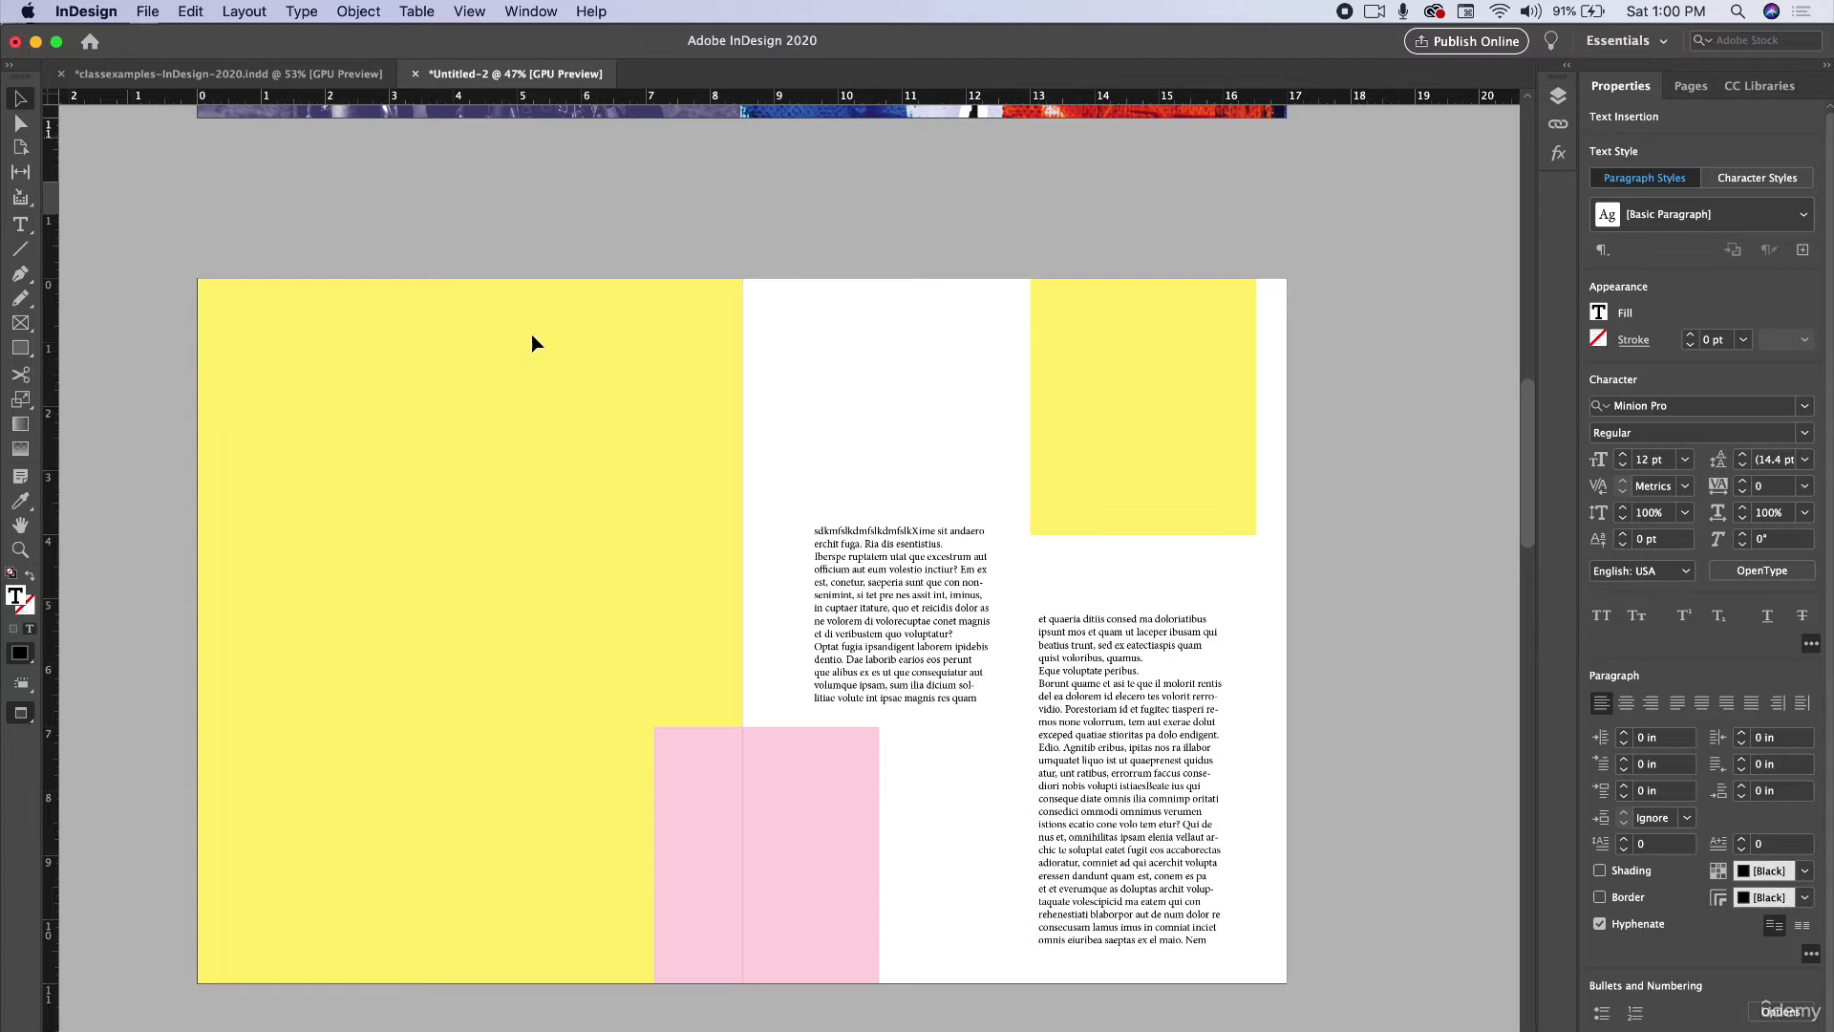
# Nudge the first text frame slightly left, then move the pink box right and enlarge it to about 4.4 × 5.1 in.
pyautogui.moveTo(933, 624); pyautogui.dragTo(917, 617)
pyautogui.click(839, 780)
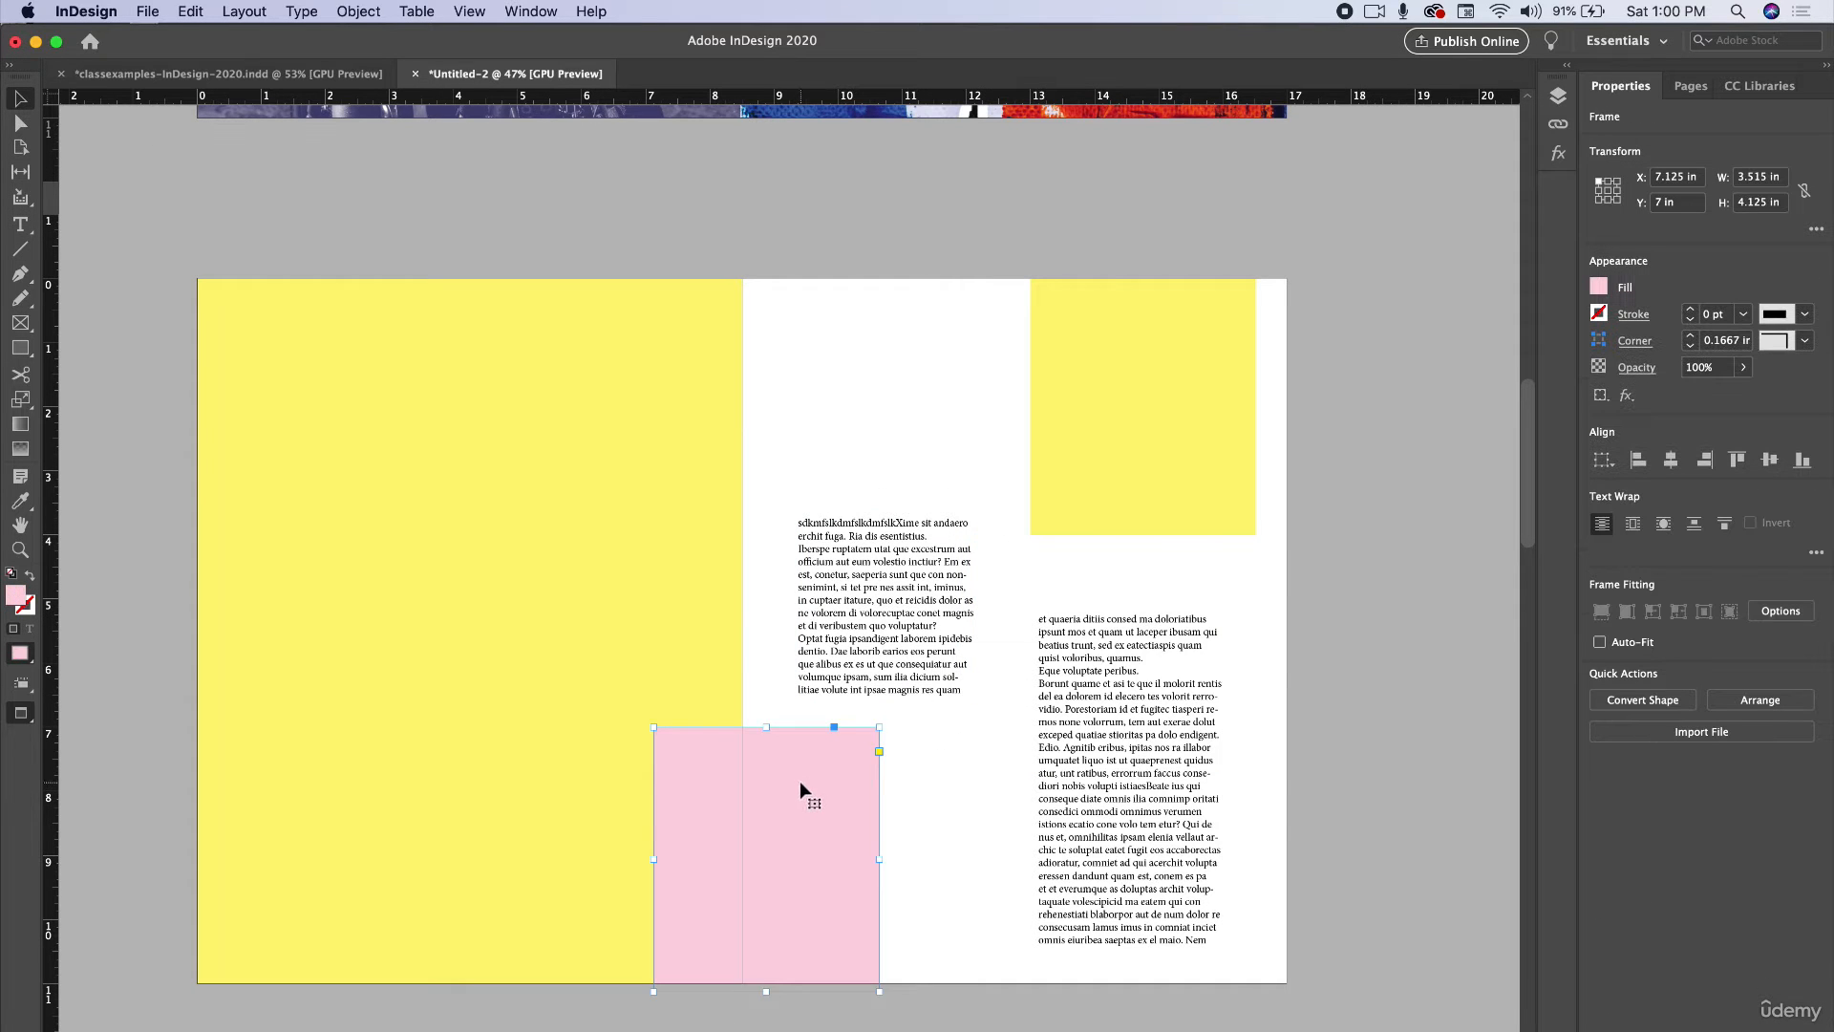
pyautogui.moveTo(803, 783); pyautogui.dragTo(851, 783)
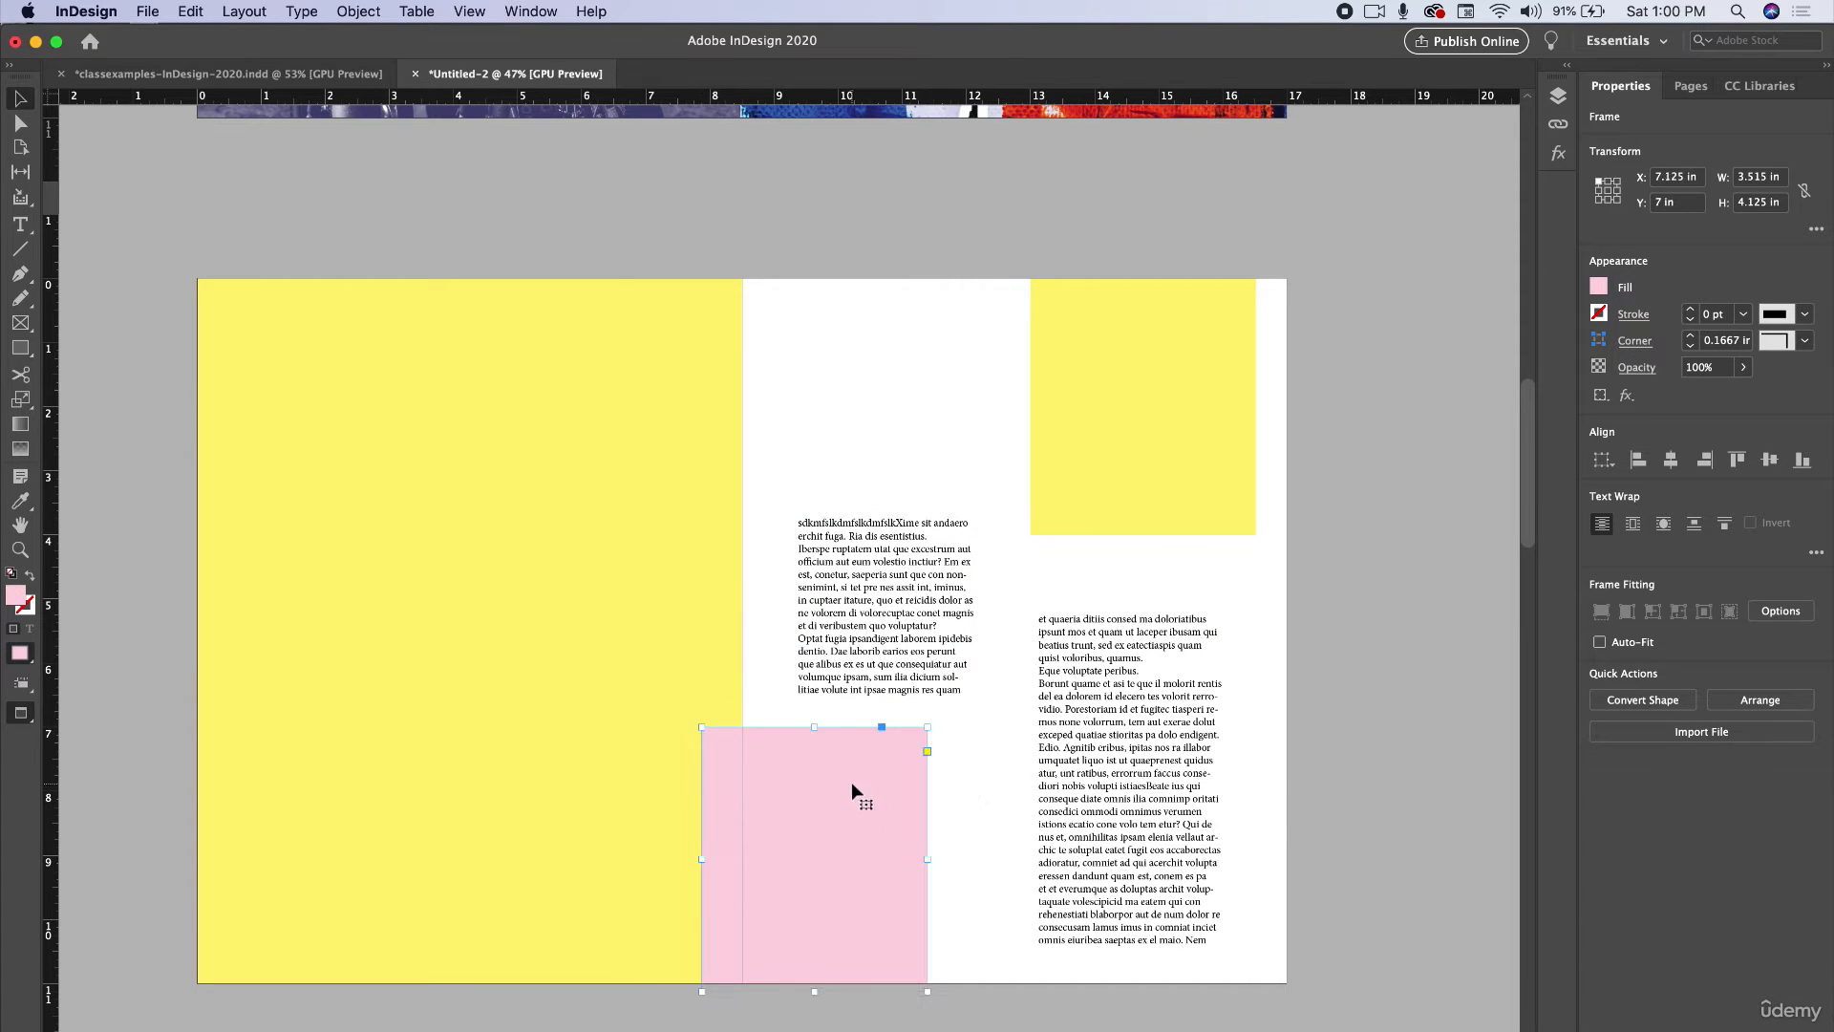
pyautogui.moveTo(929, 728); pyautogui.dragTo(951, 798)
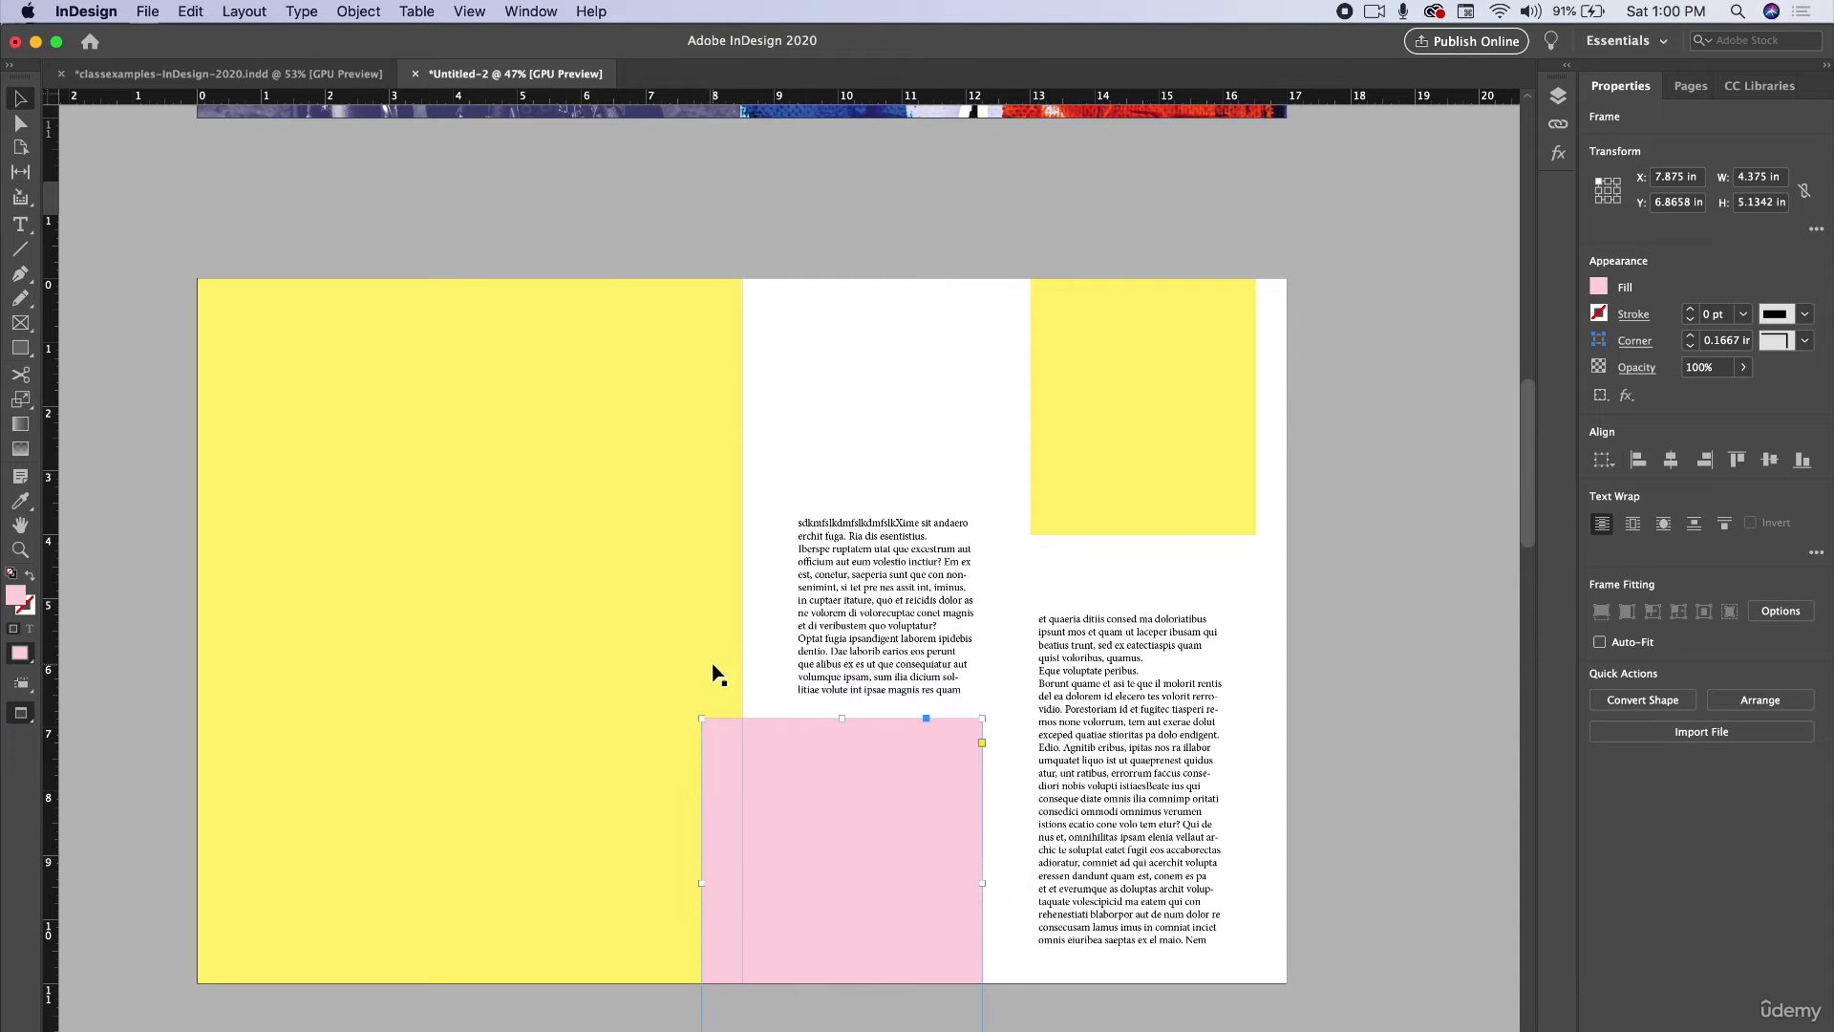
pyautogui.click(716, 675)
pyautogui.click(1314, 754)
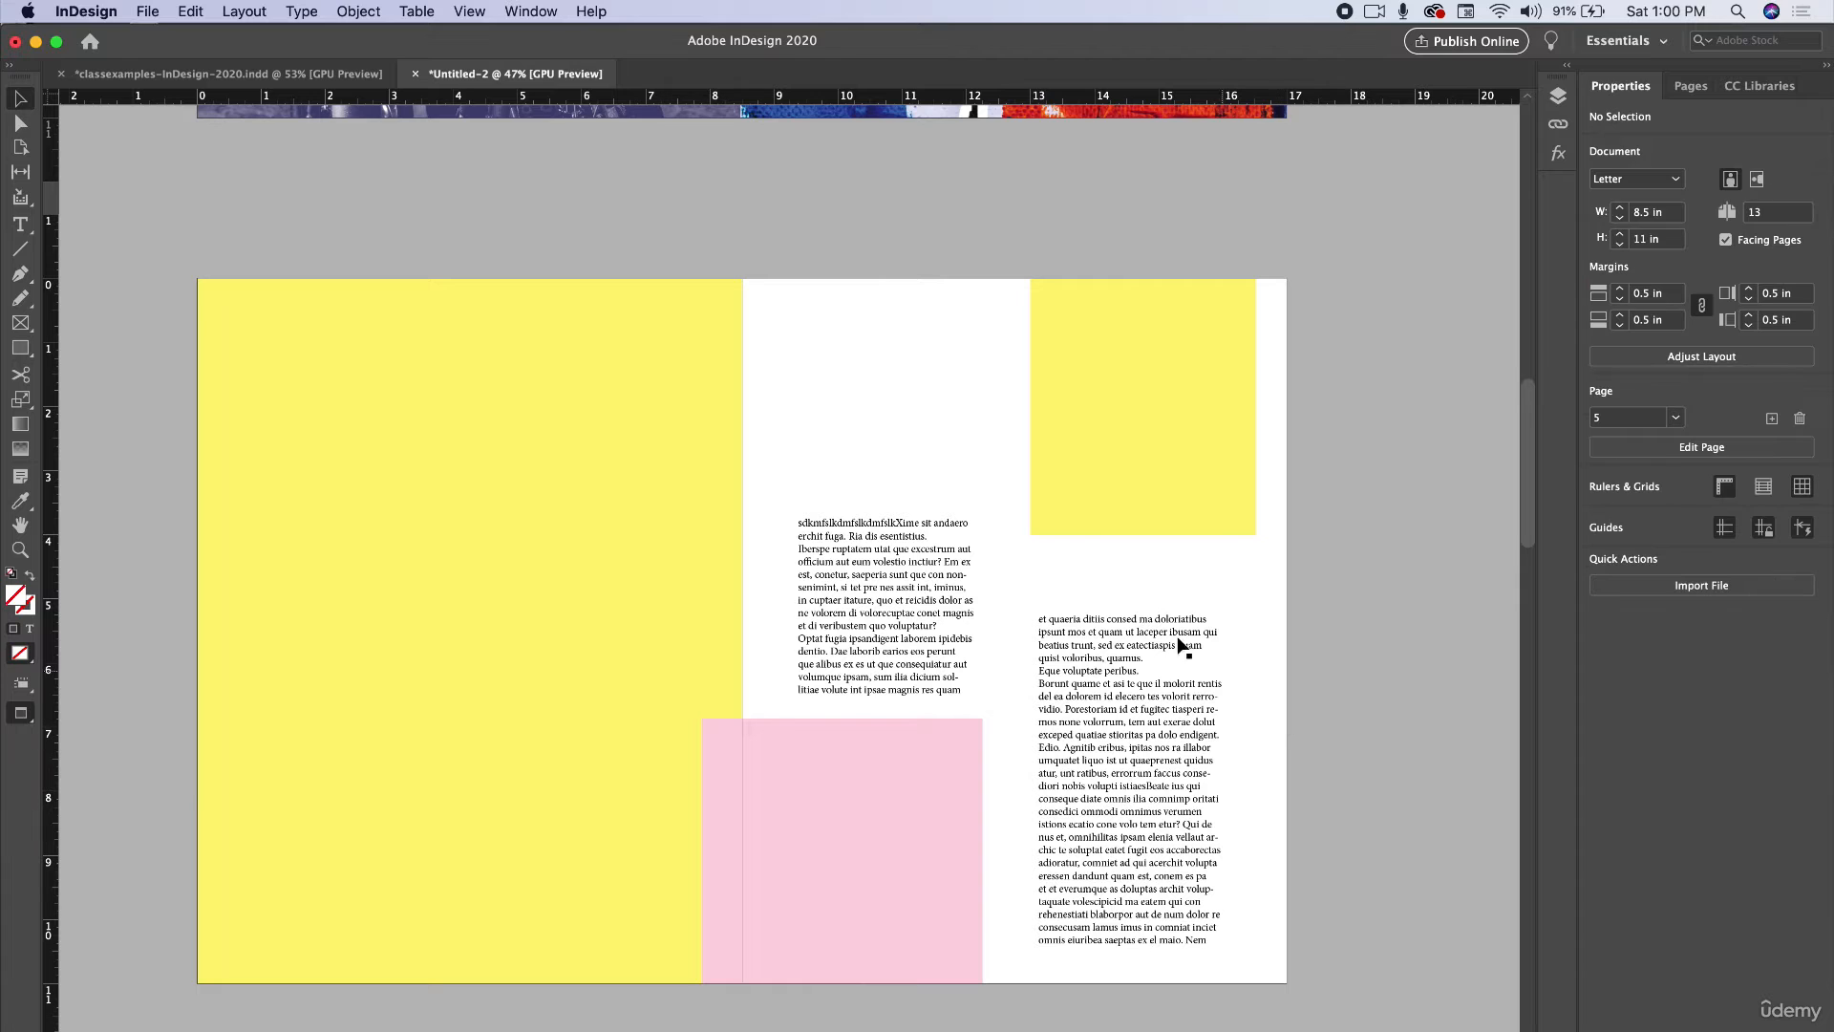
# Draw a text frame above the first story frame and enter "Subheading will go right here in this area".
pyautogui.doubleClick(865, 546)
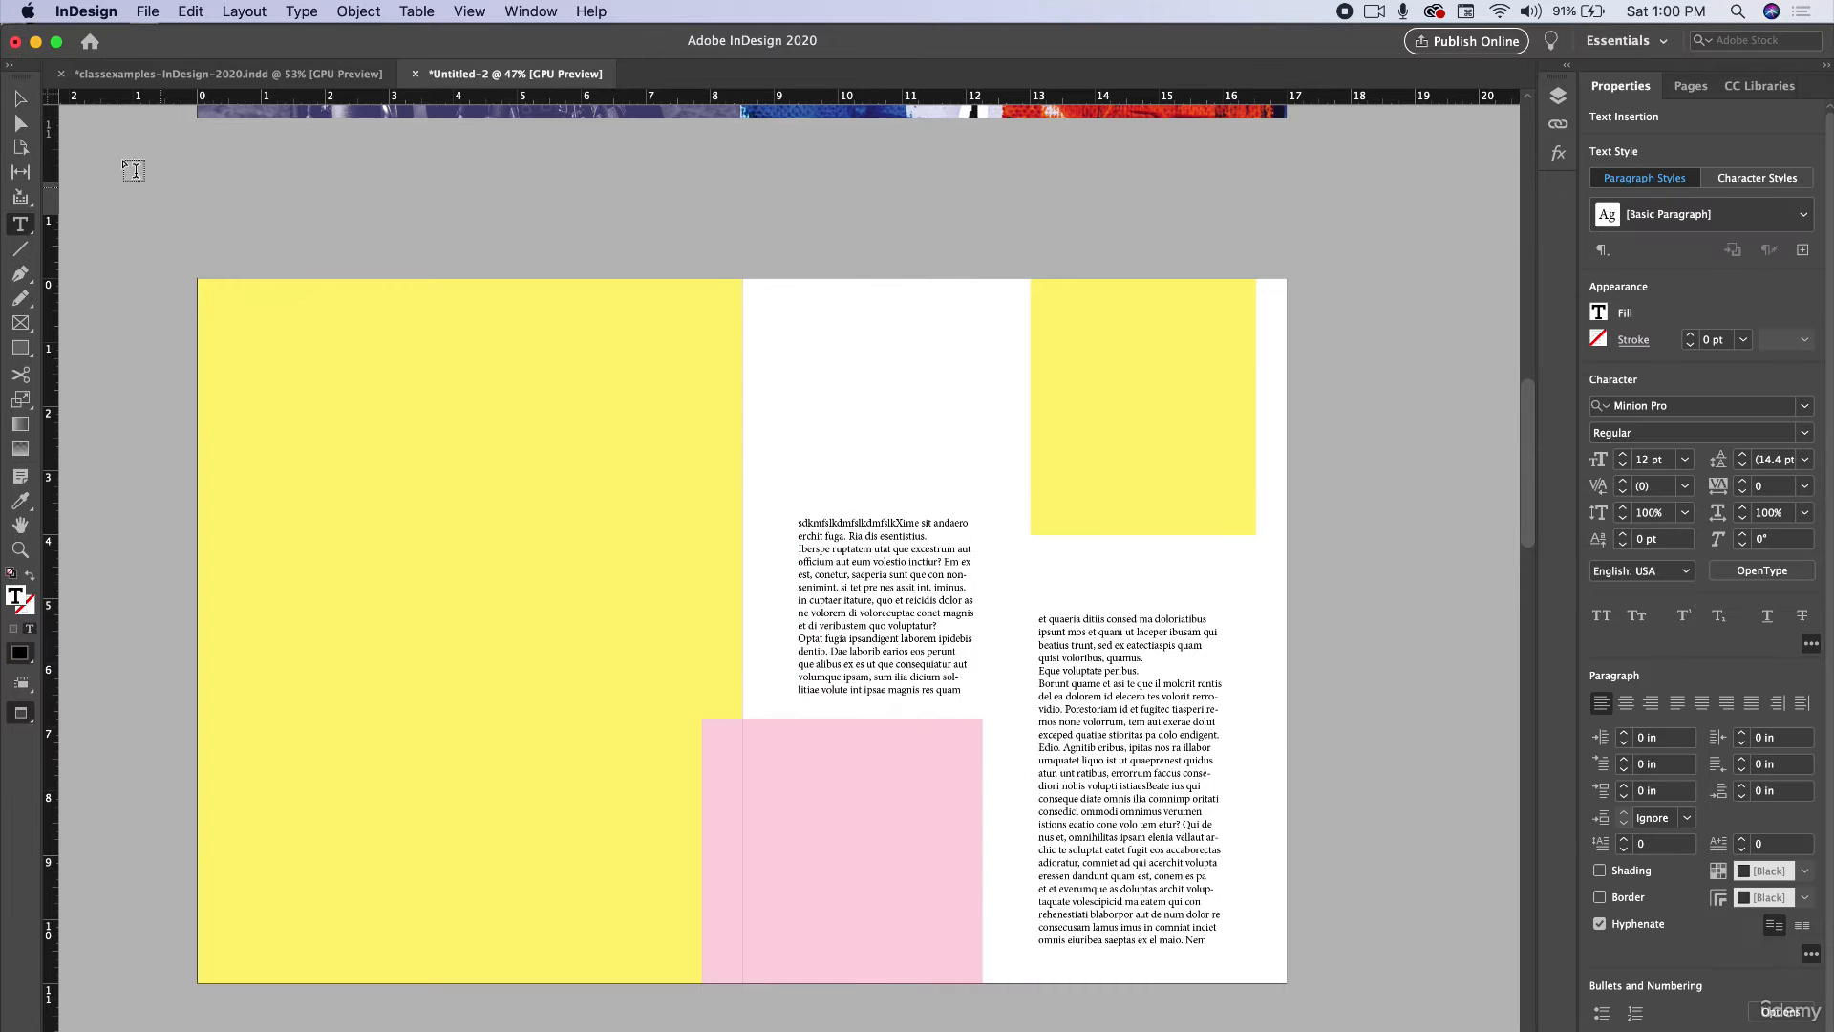
pyautogui.click(20, 99)
pyautogui.scroll(3, 924, 527)
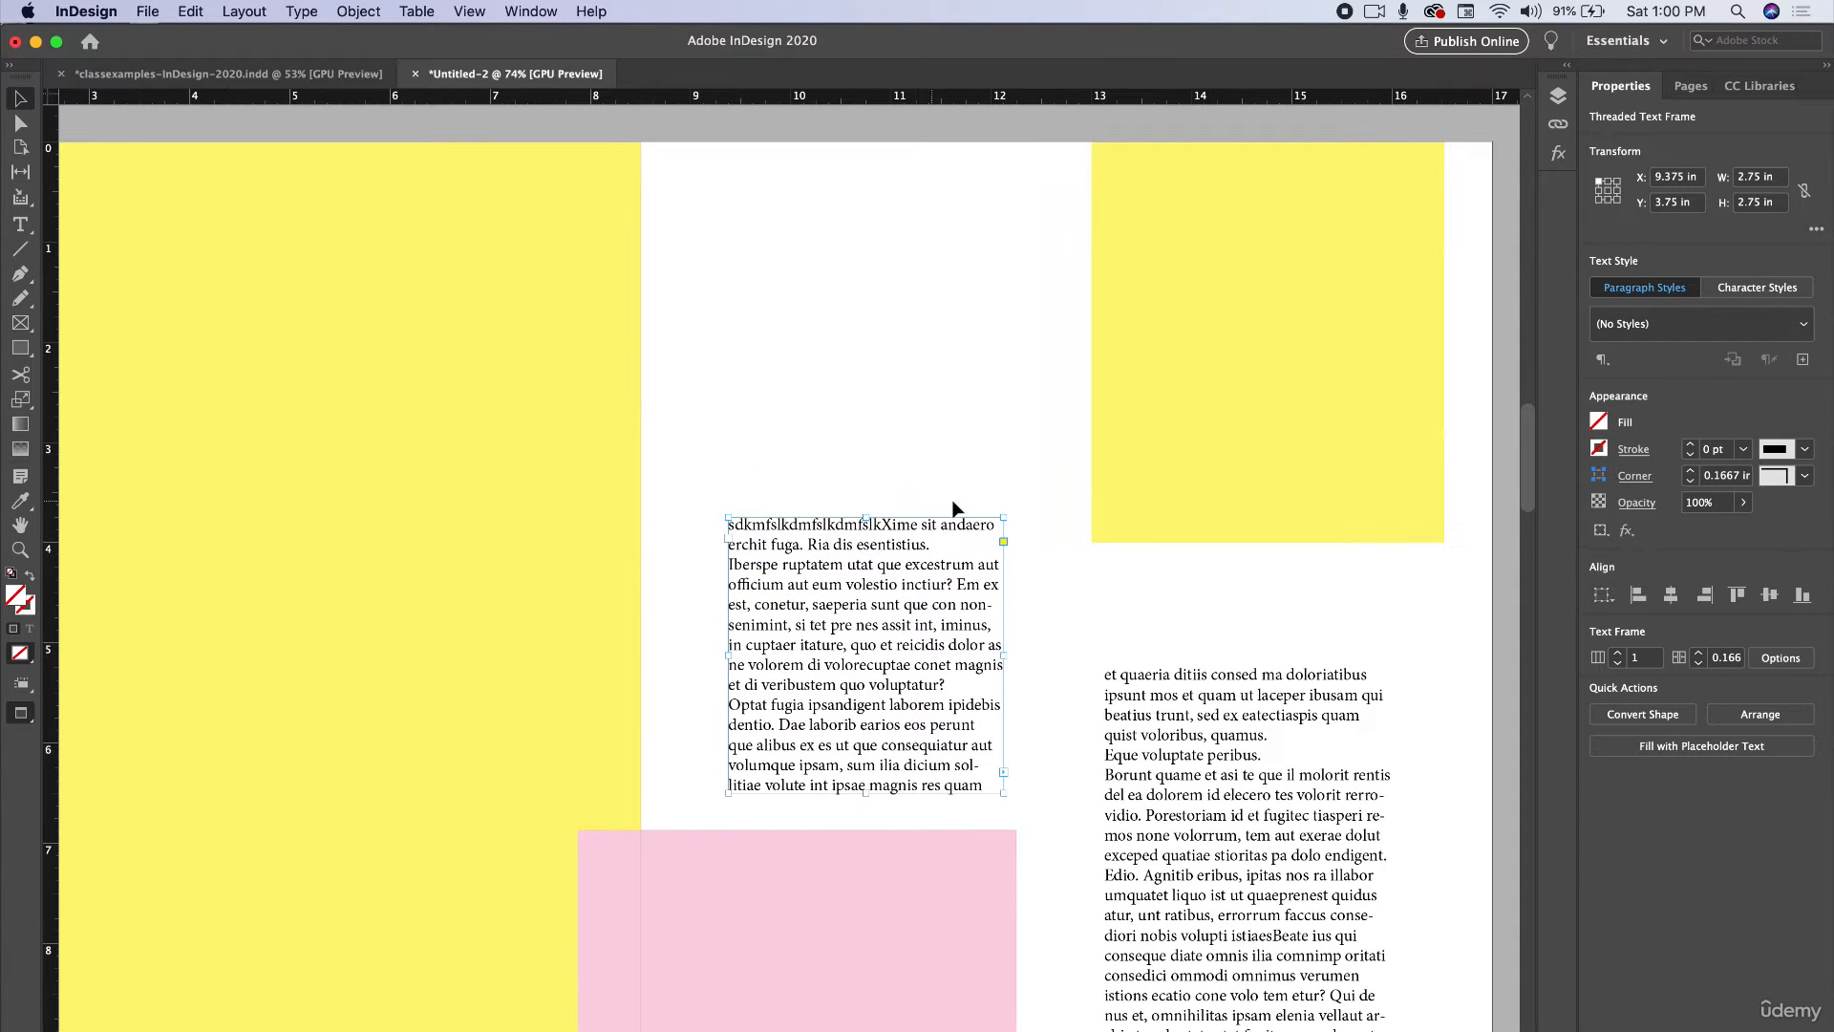
pyautogui.click(20, 224)
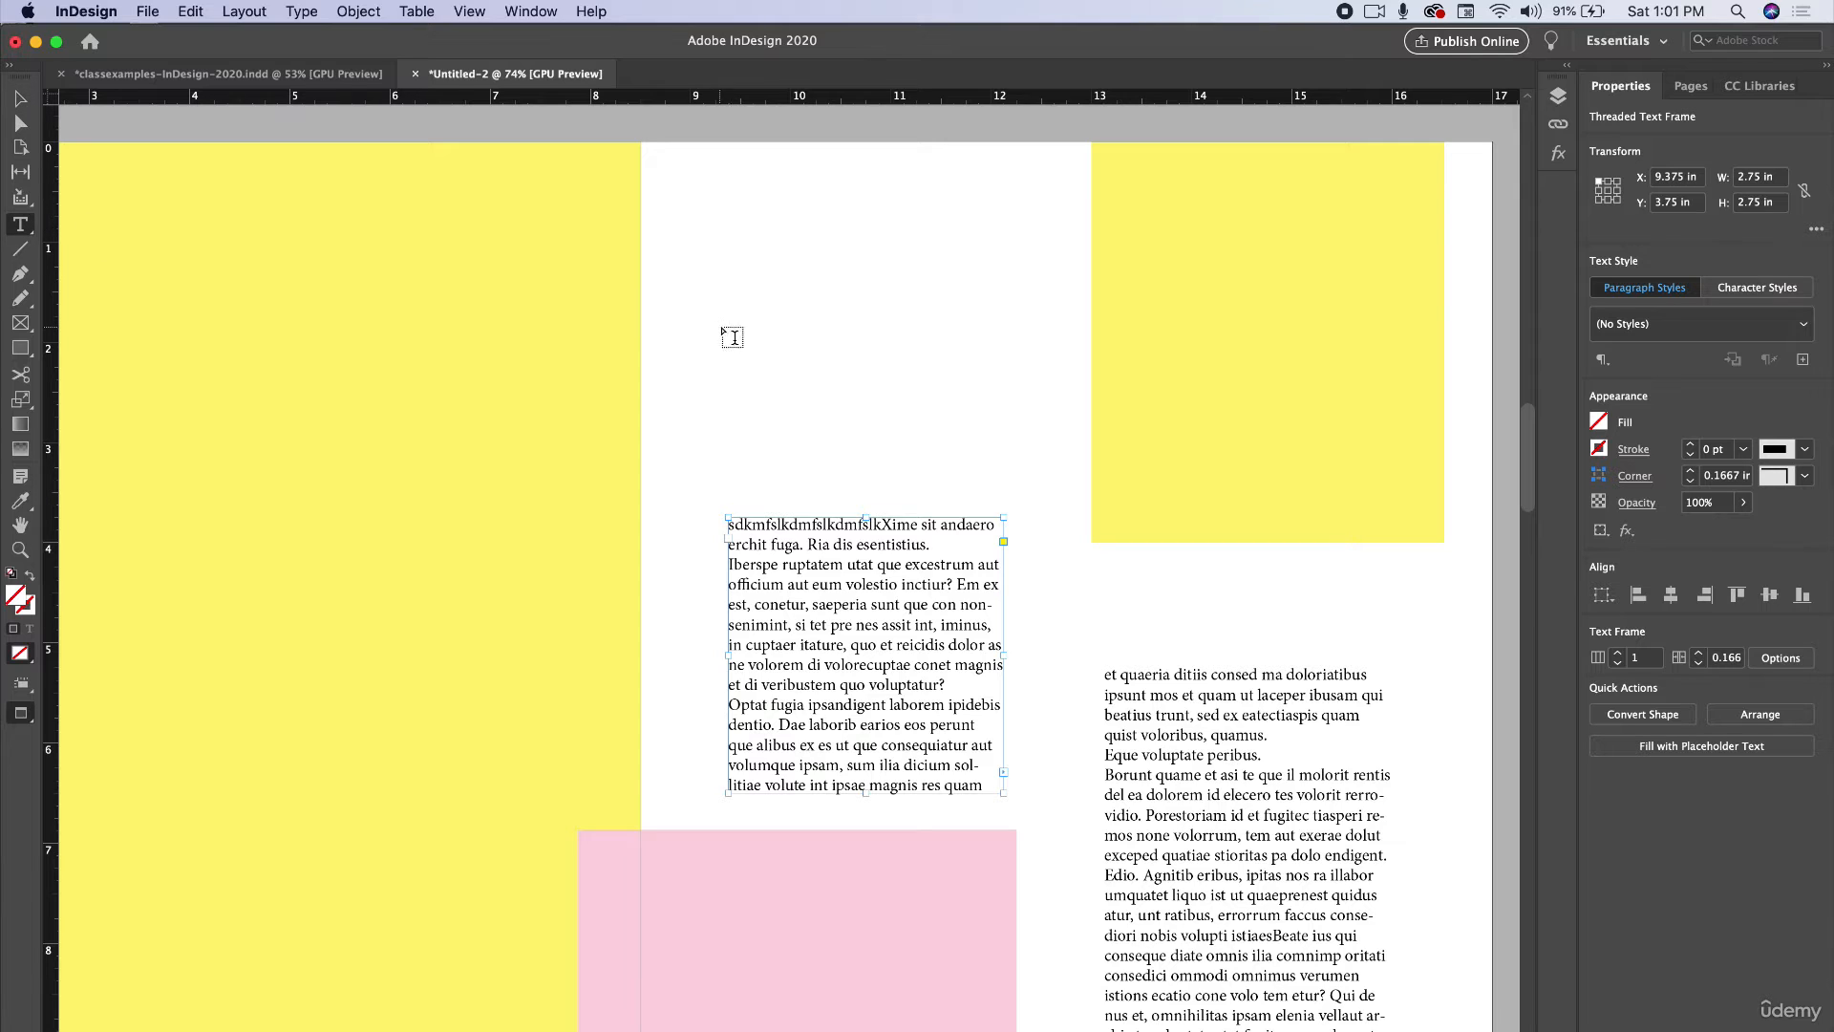
pyautogui.moveTo(728, 324); pyautogui.dragTo(923, 403)
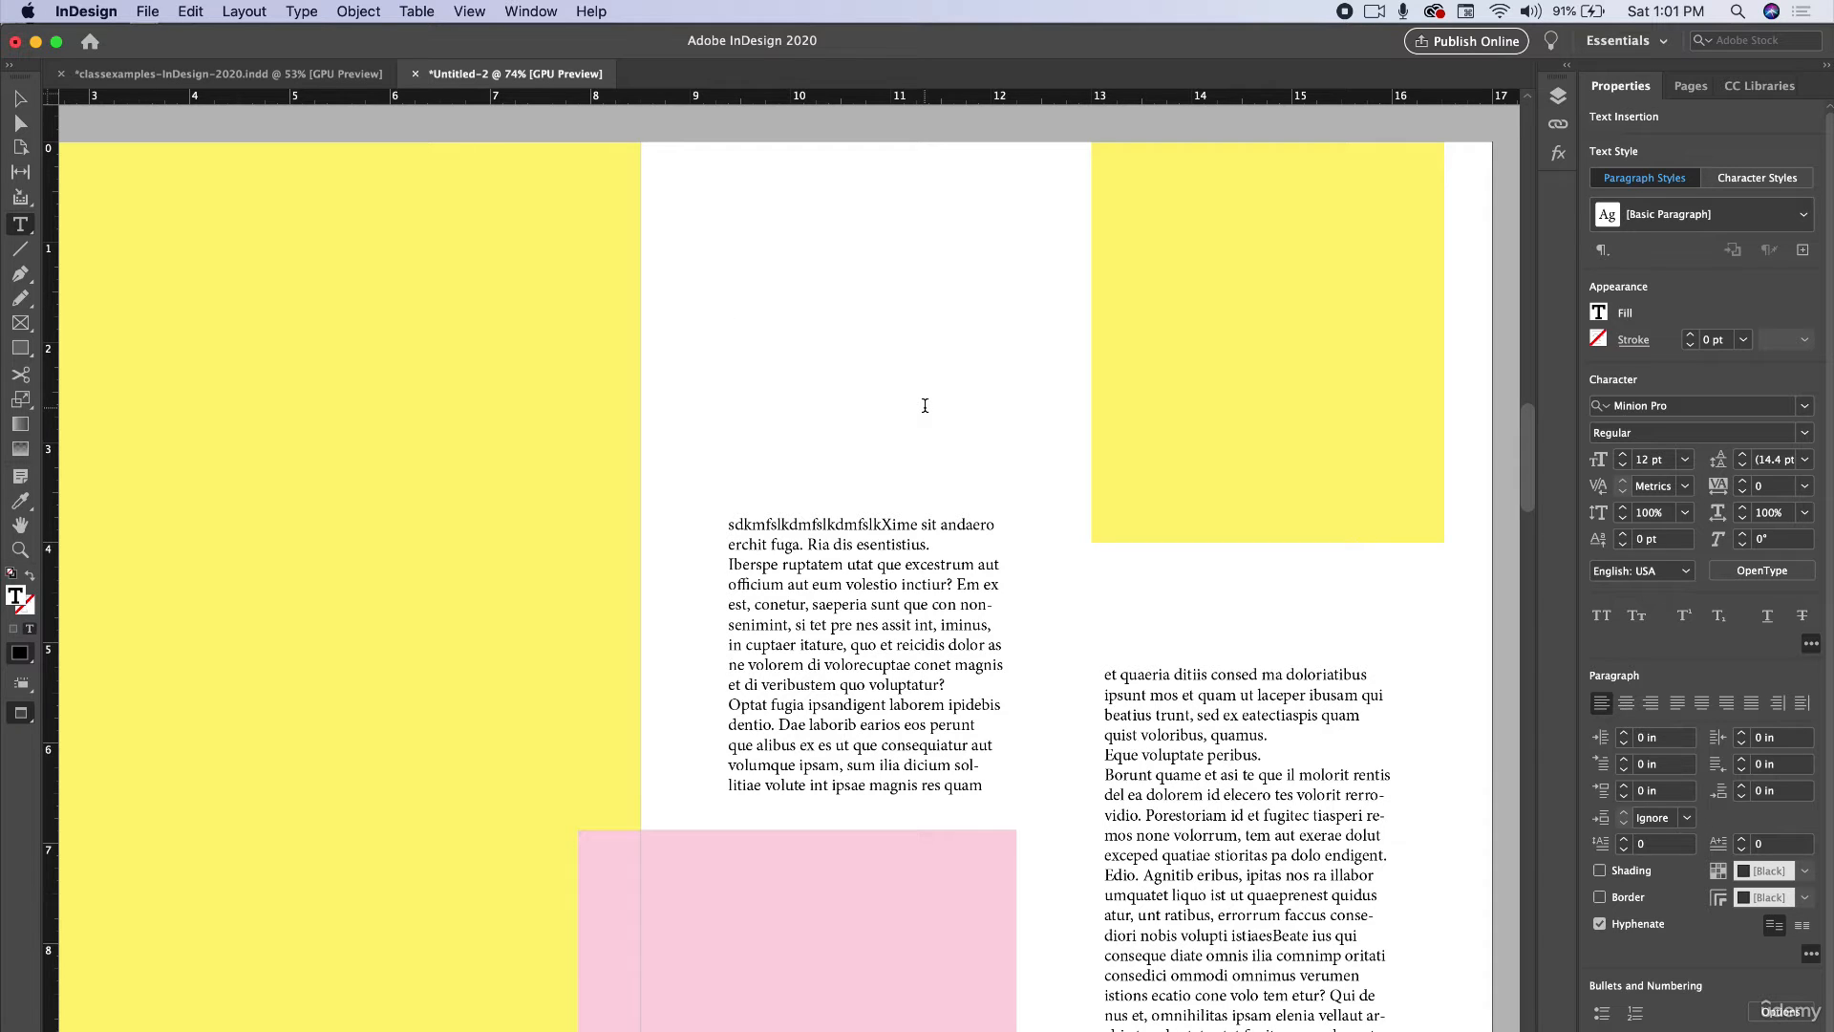
pyautogui.write('Subheading will go right h')
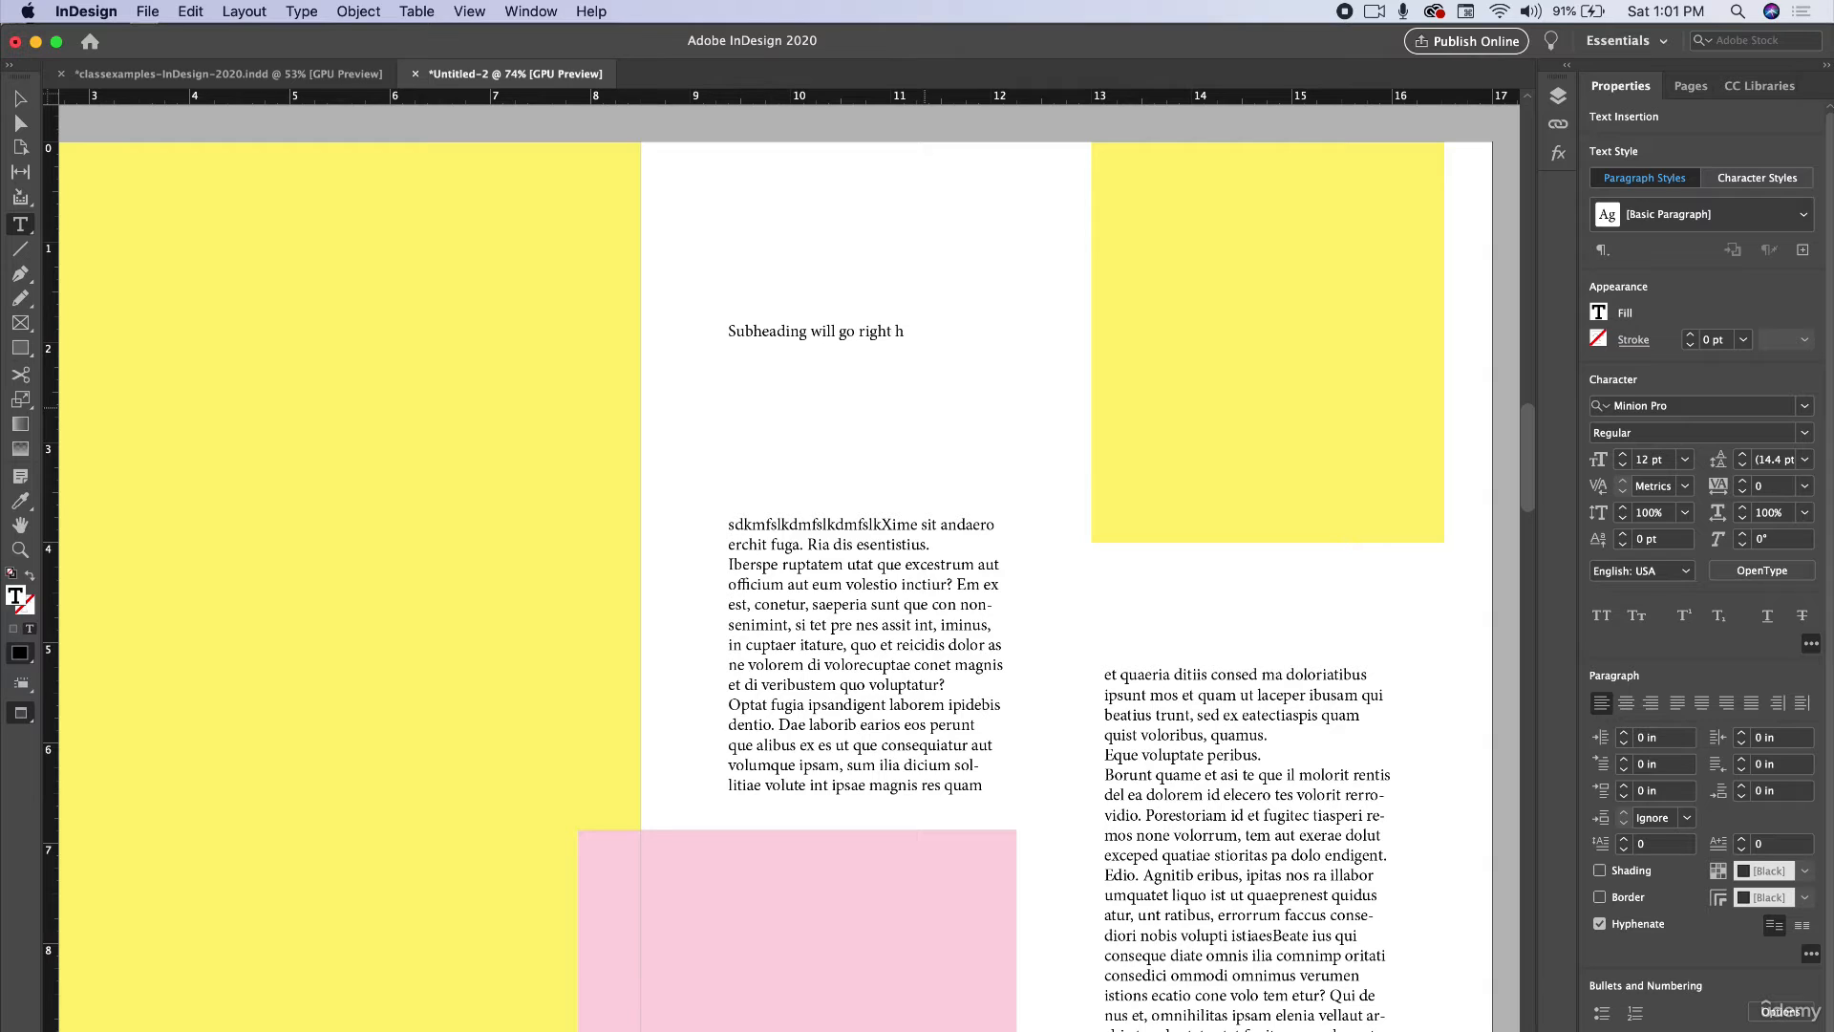
pyautogui.write('ere in this area')
# Increase the subheading's font size to about 29 pt.
pyautogui.press('super+a')
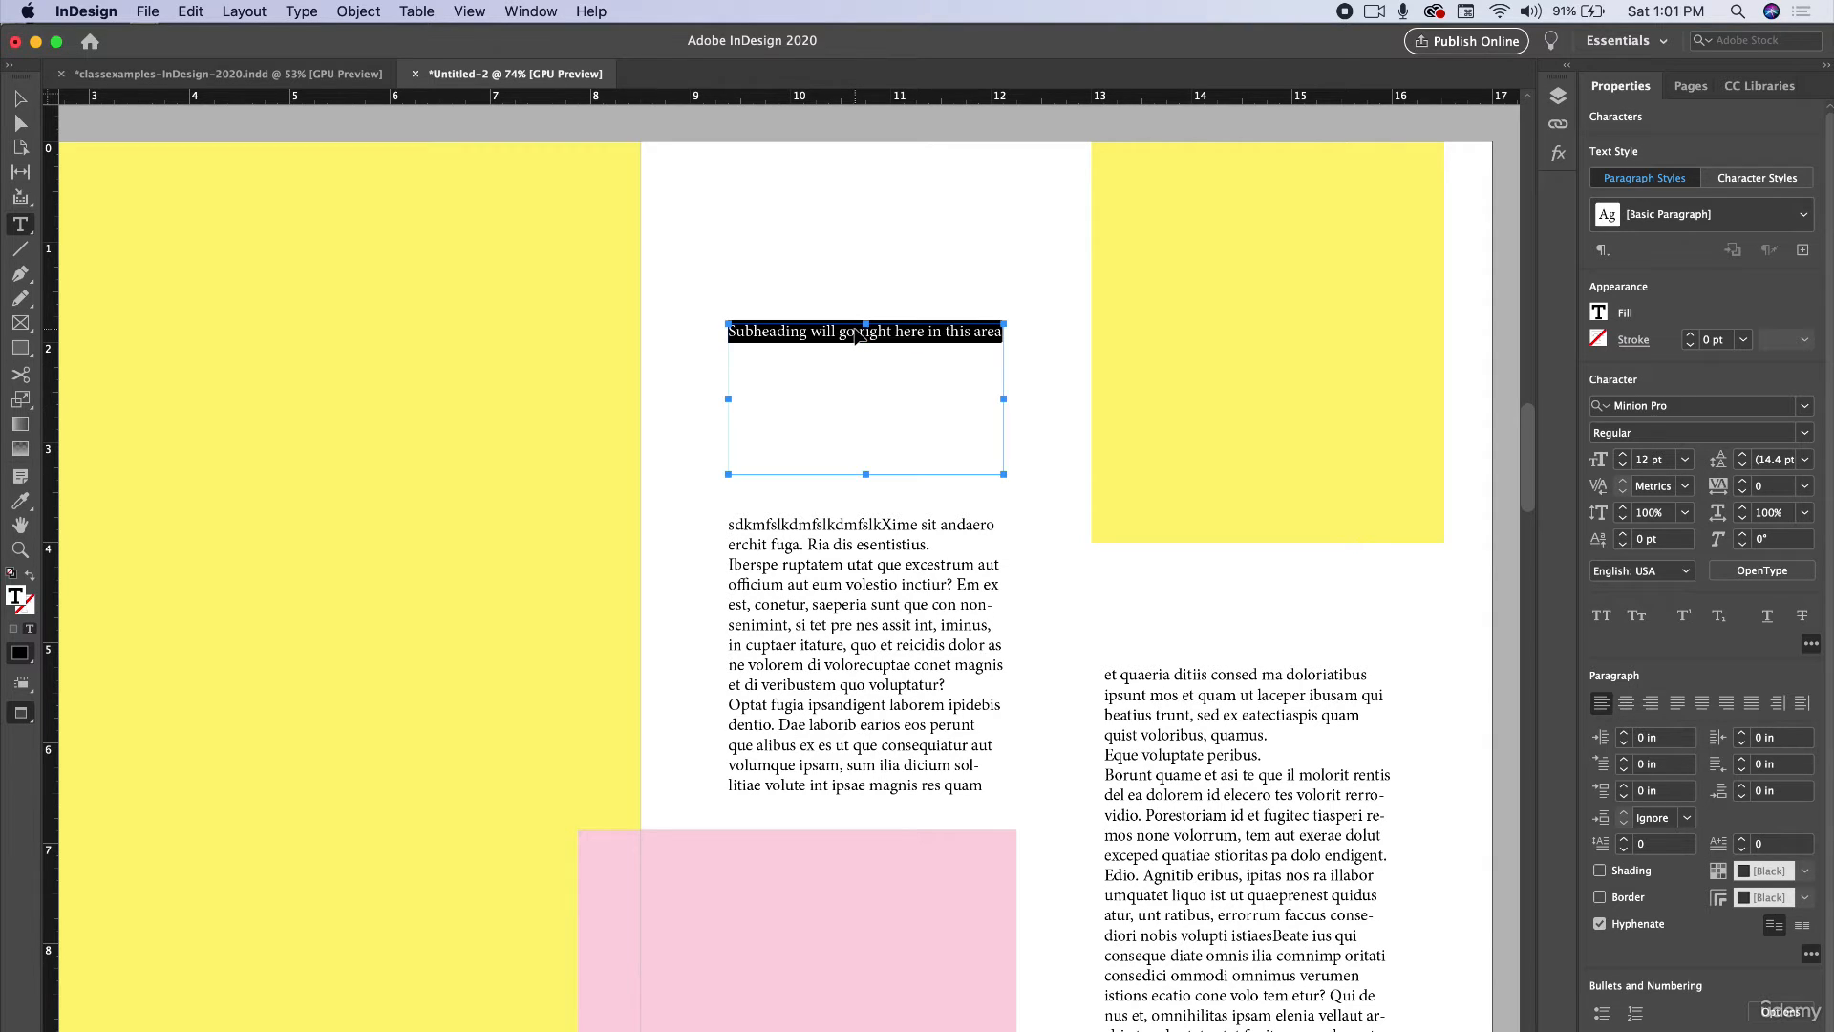
pyautogui.press('super+shift+period')
pyautogui.press('super+shift+period')
pyautogui.press('super+shift+period')
pyautogui.press('super+shift+period')
pyautogui.press('super+shift+period')
pyautogui.press('super+shift+period')
pyautogui.press('super+shift+period')
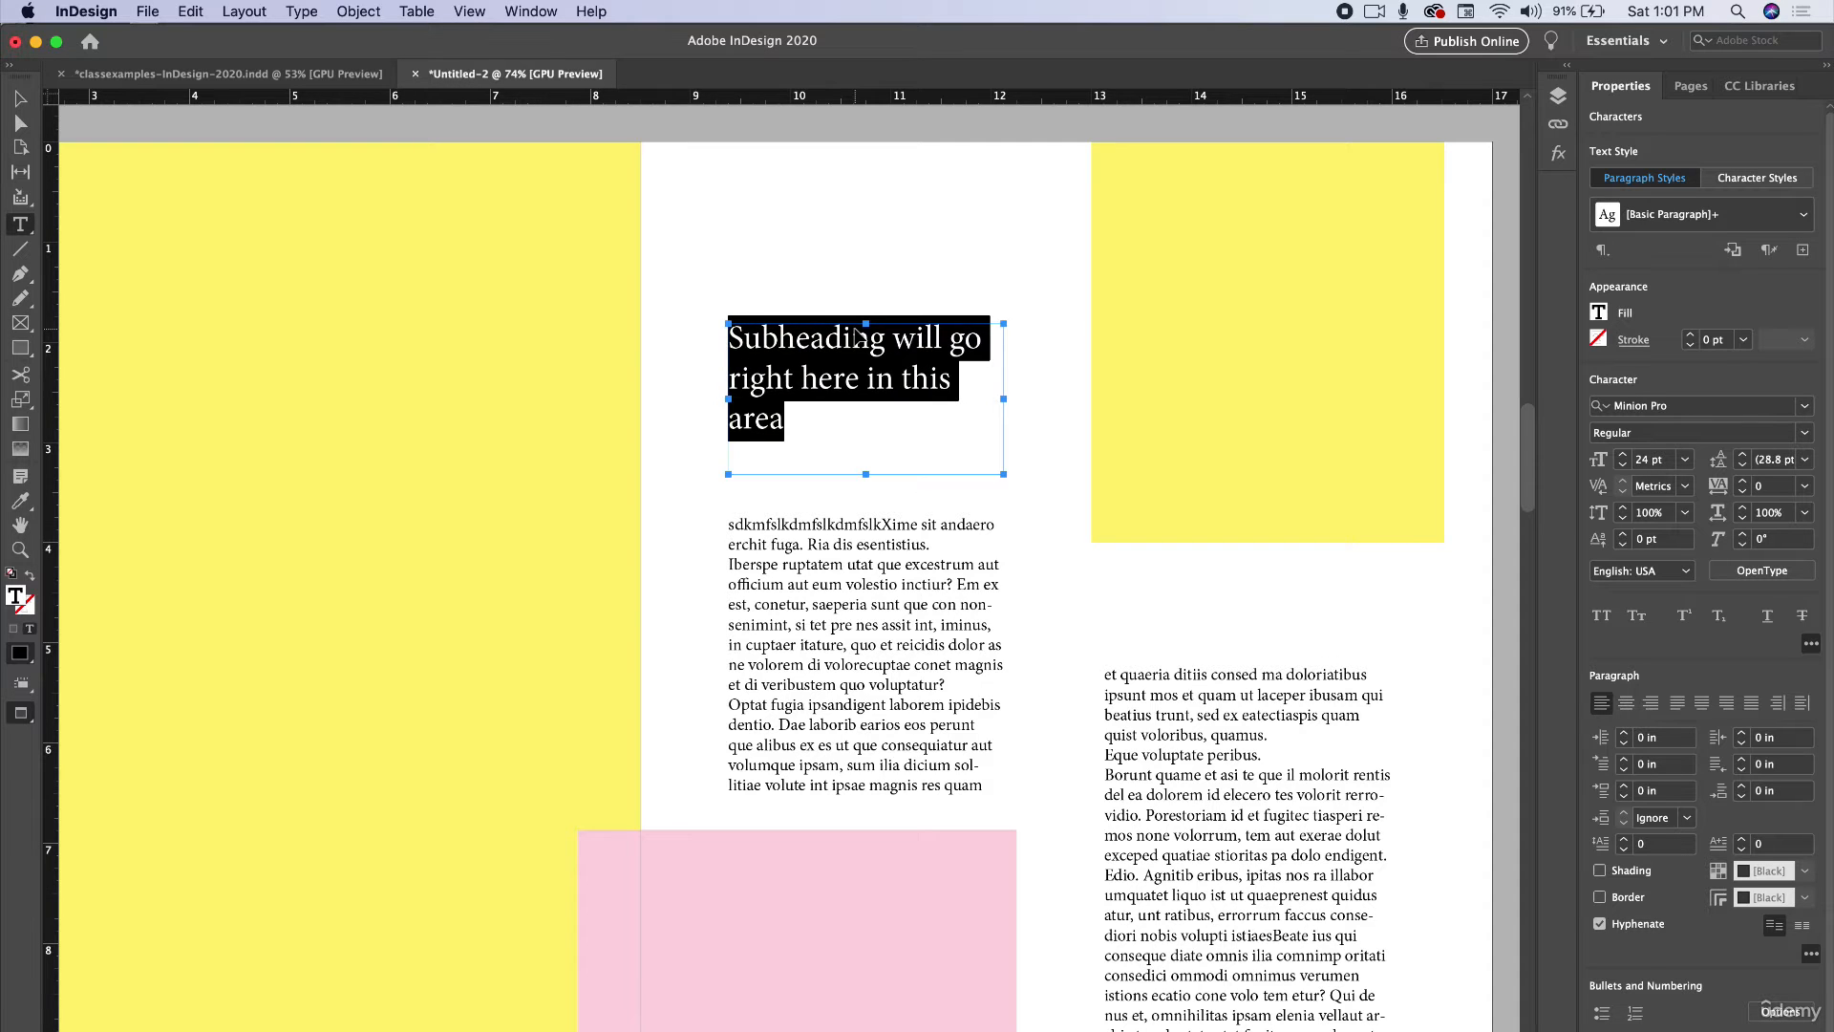
pyautogui.press('super+shift+period')
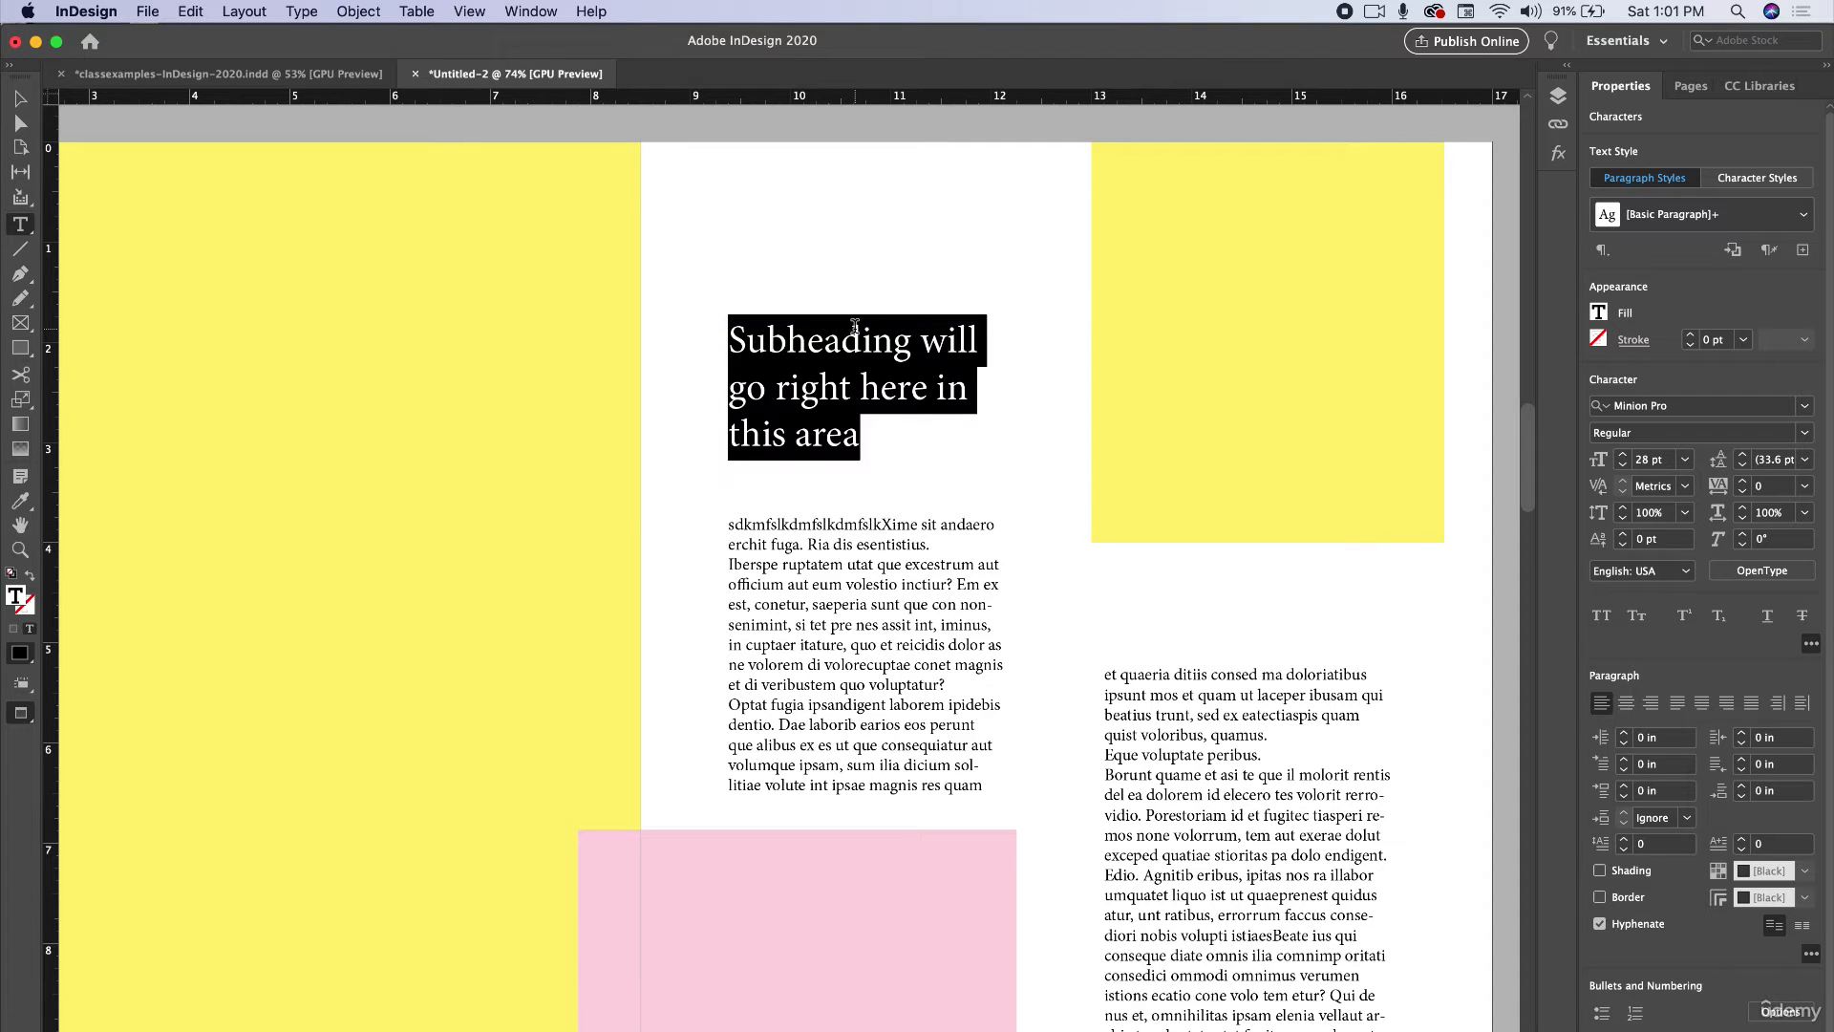
pyautogui.press('super')
pyautogui.click(1622, 454)
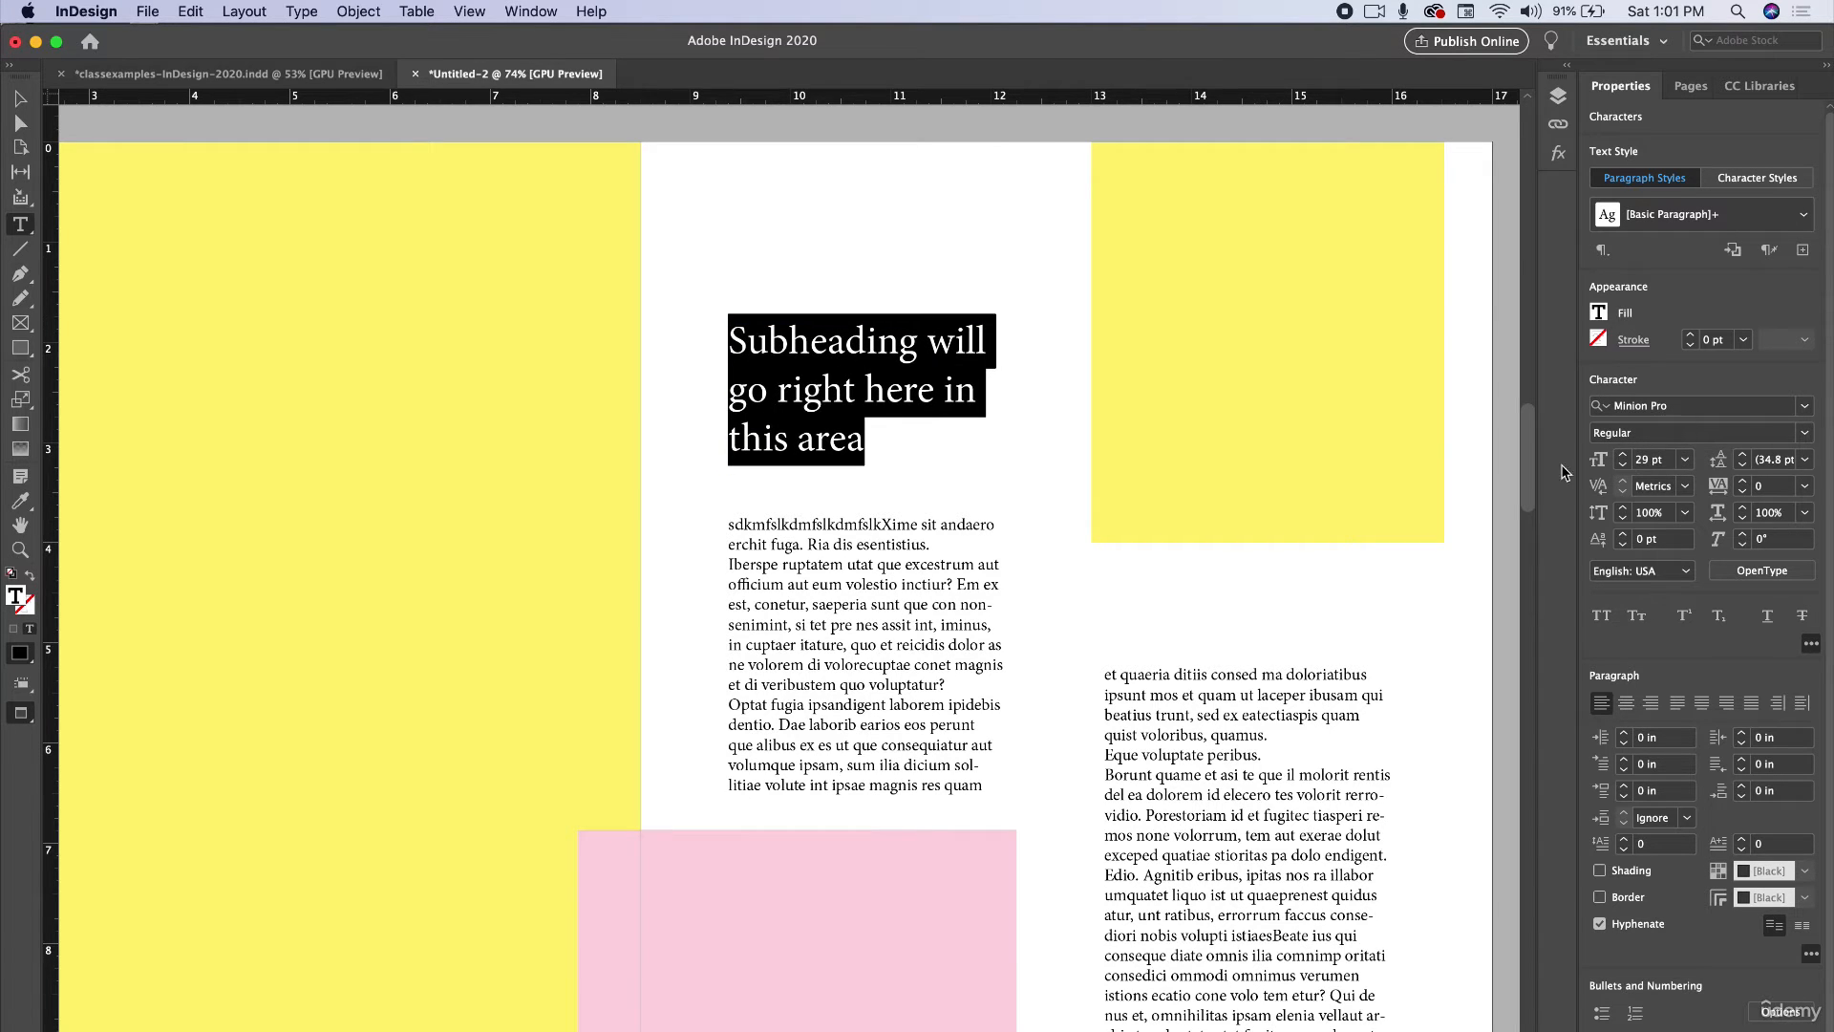
pyautogui.click(1622, 464)
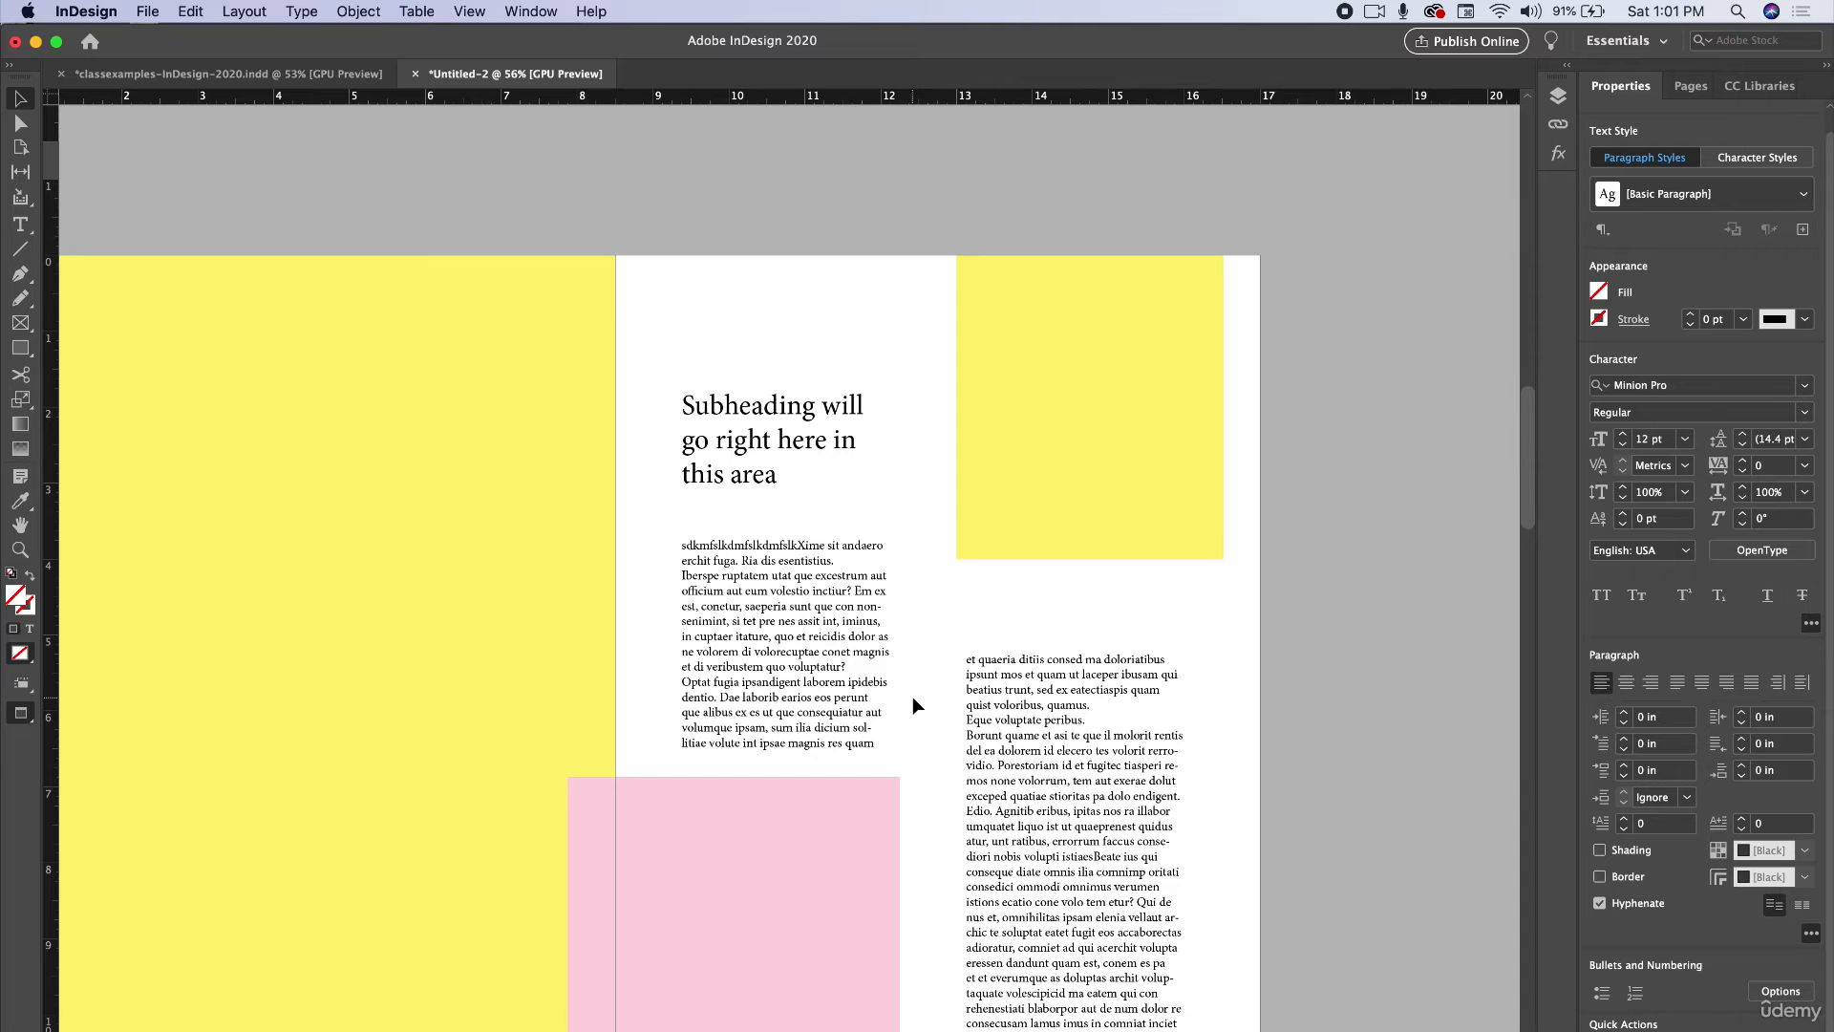
# Show frame edges, then nudge the second text frame up and widen both threaded frames to about 3.1 in.
pyautogui.hscroll(1, 913, 705)
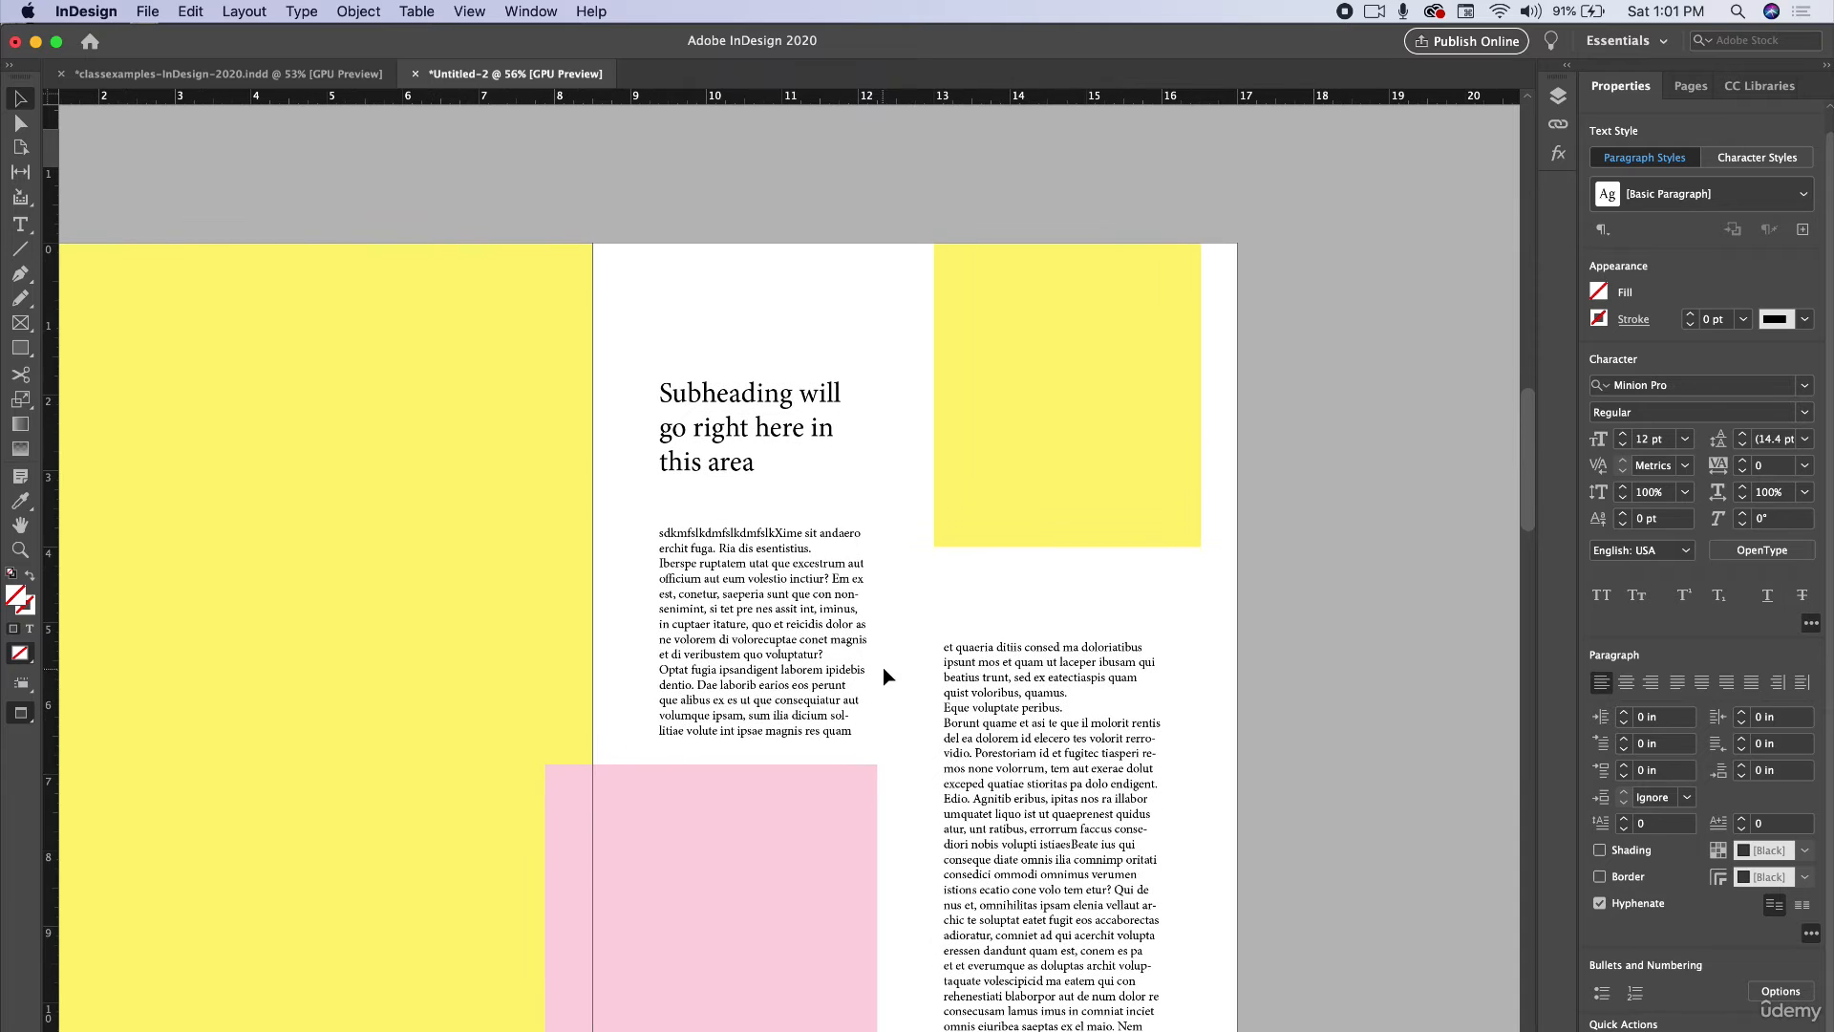
pyautogui.press('w')
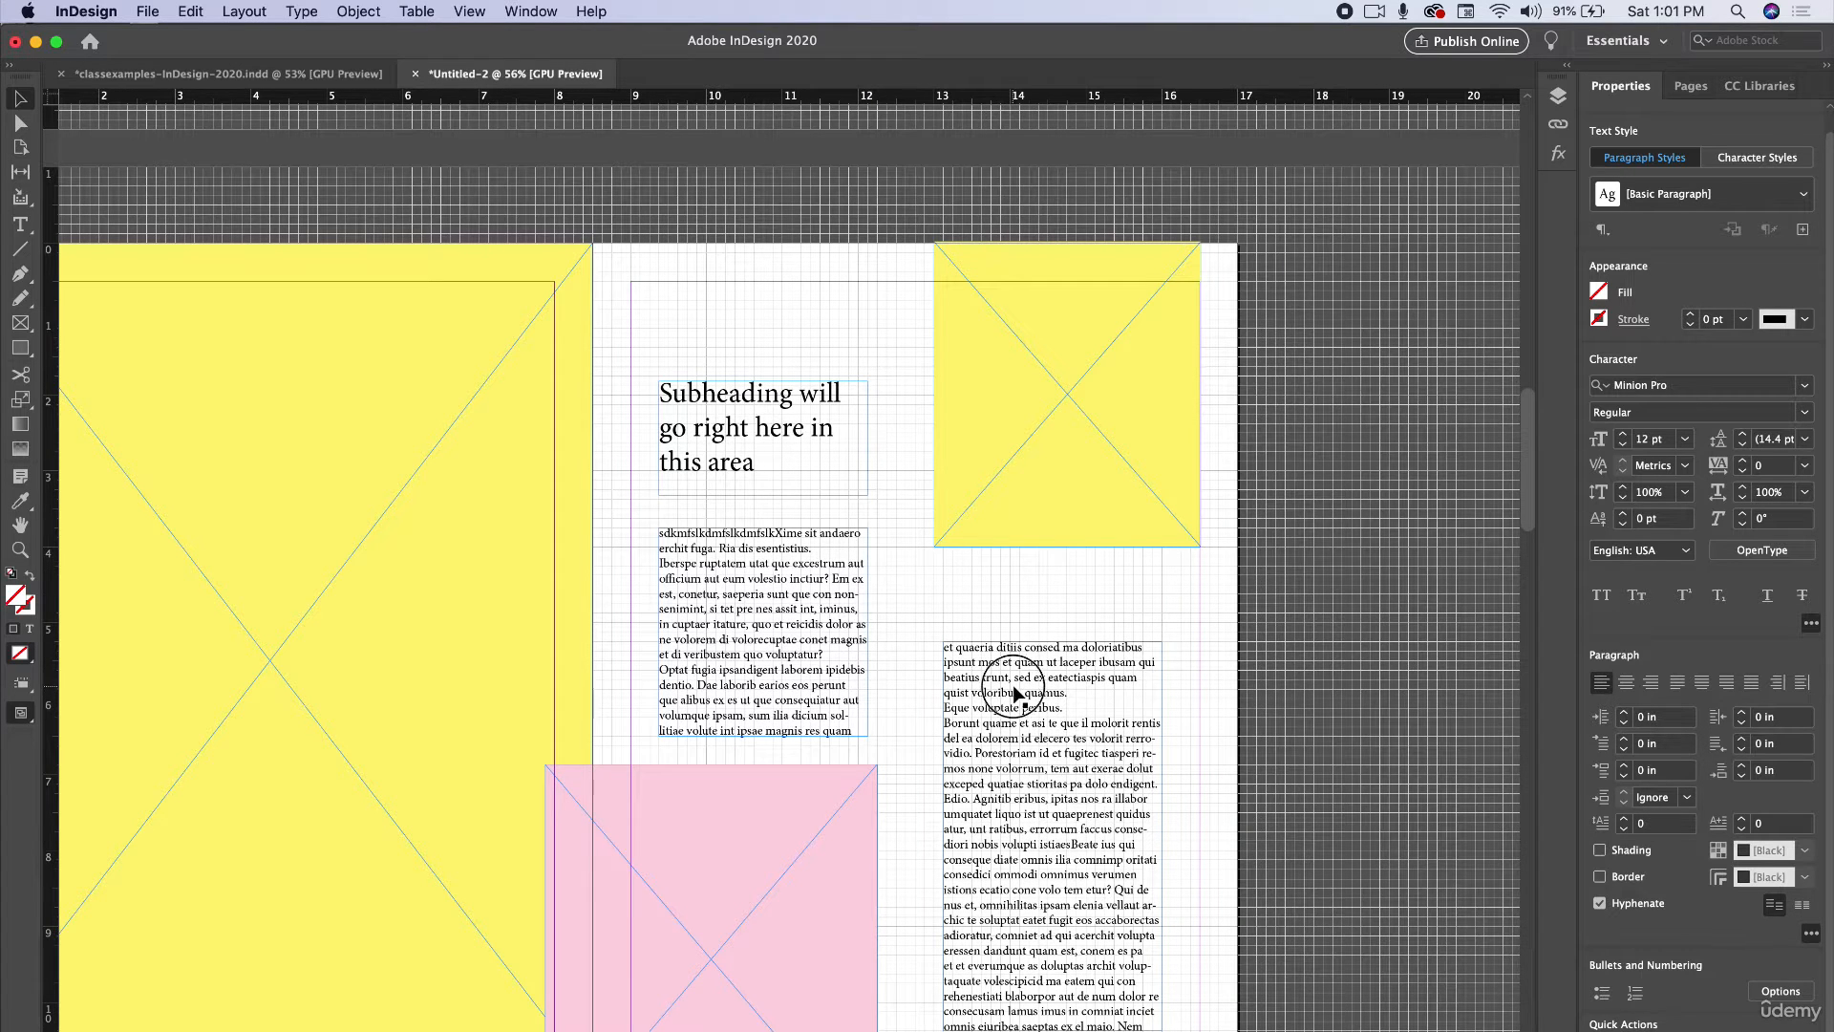
pyautogui.moveTo(1010, 694); pyautogui.dragTo(1003, 675)
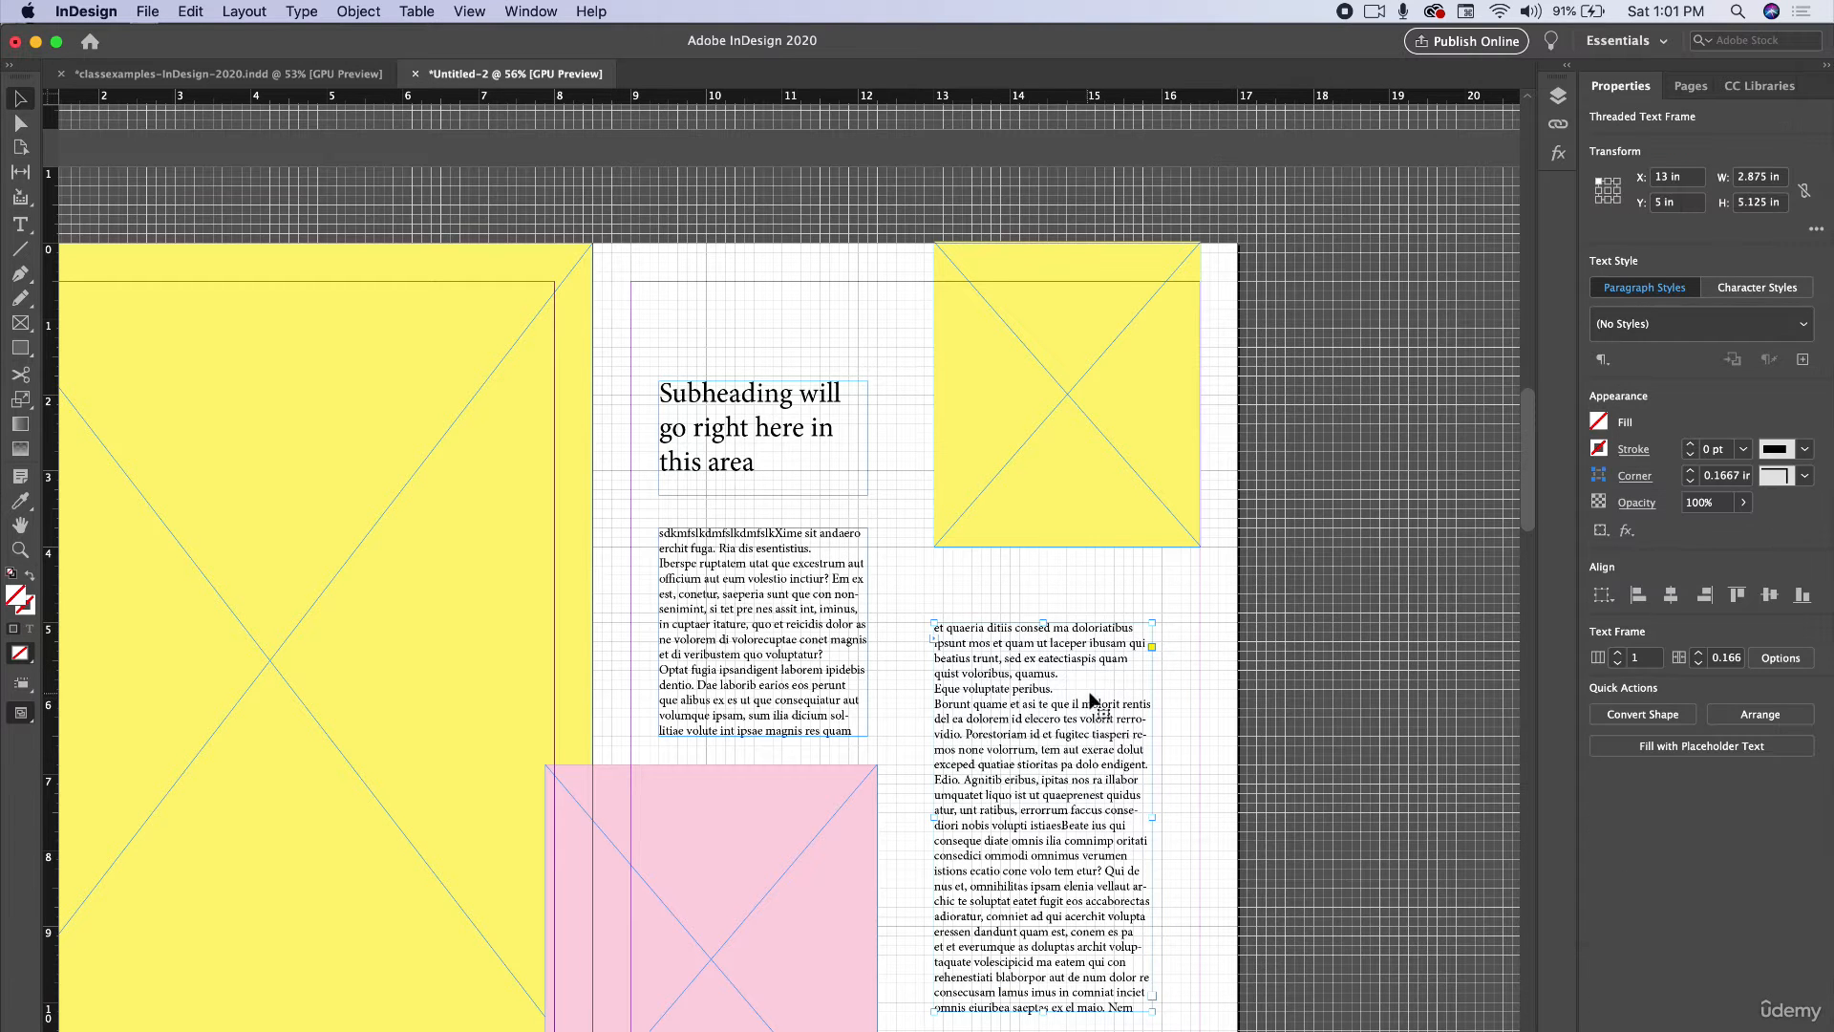
pyautogui.moveTo(1147, 1013); pyautogui.dragTo(1171, 998)
pyautogui.click(860, 643)
pyautogui.moveTo(871, 632); pyautogui.dragTo(888, 633)
pyautogui.click(1429, 770)
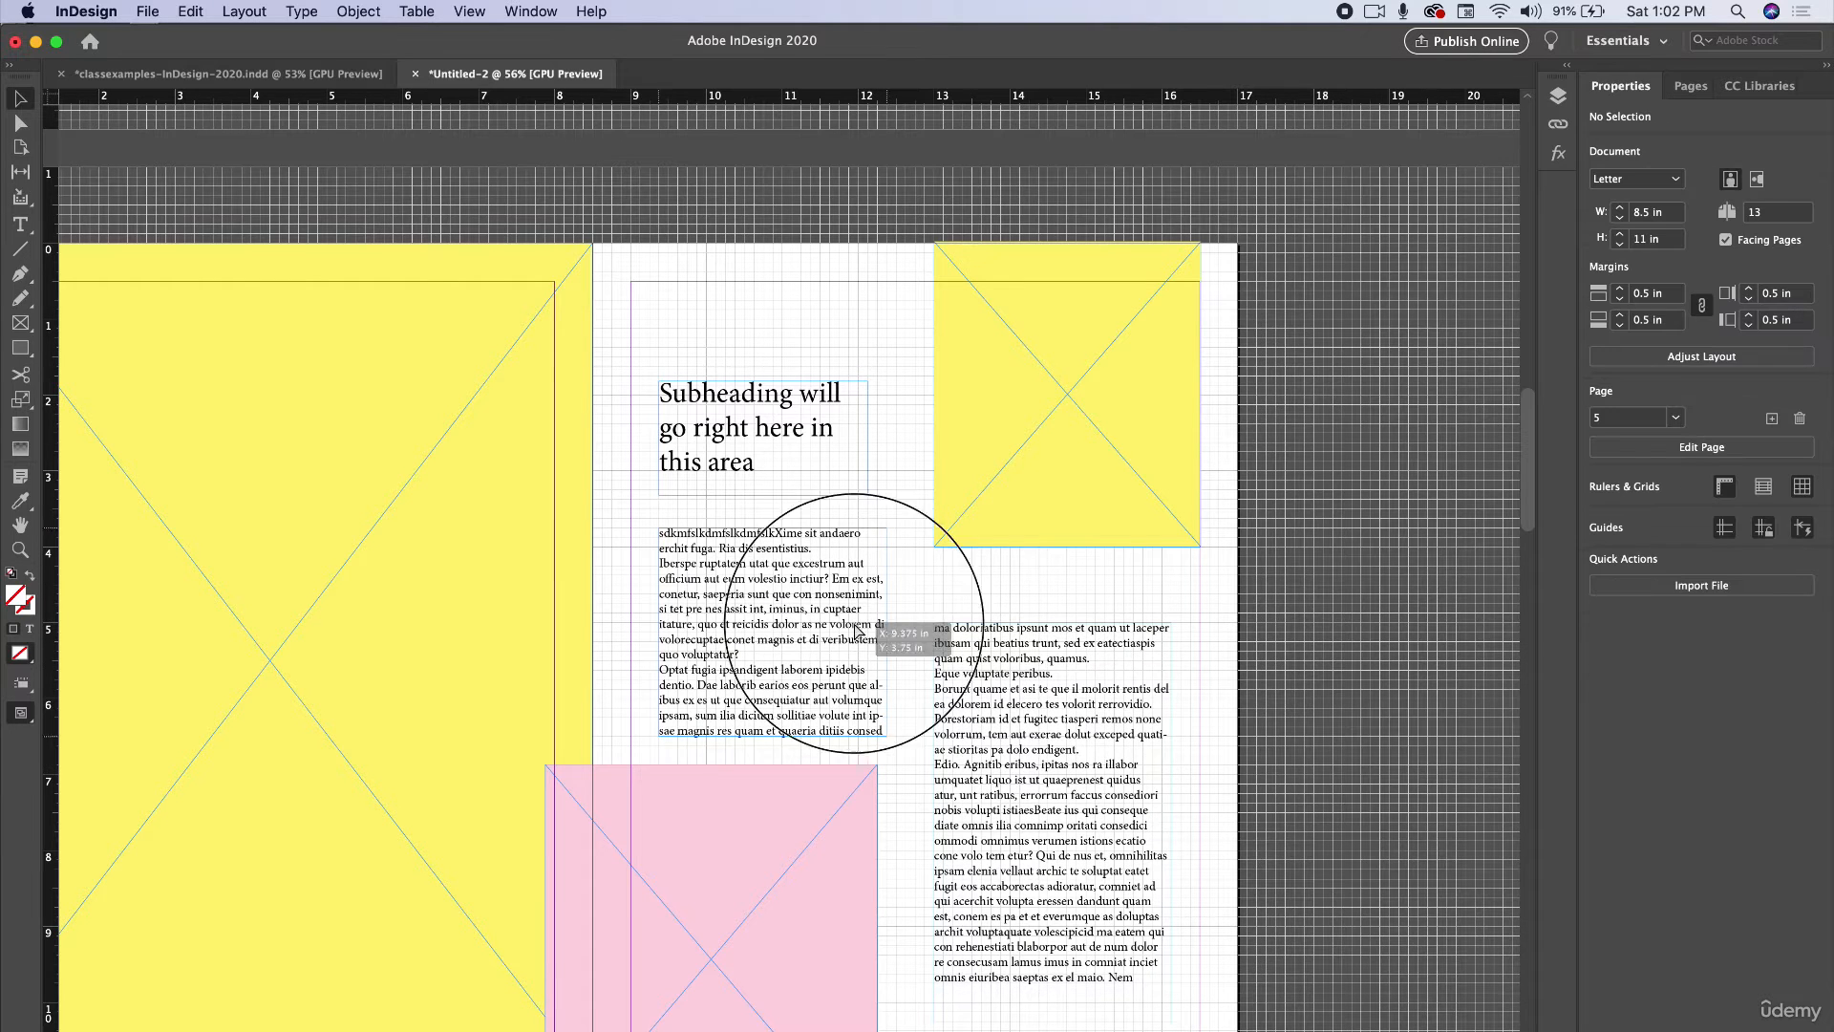
pyautogui.moveTo(1063, 690); pyautogui.dragTo(1063, 689)
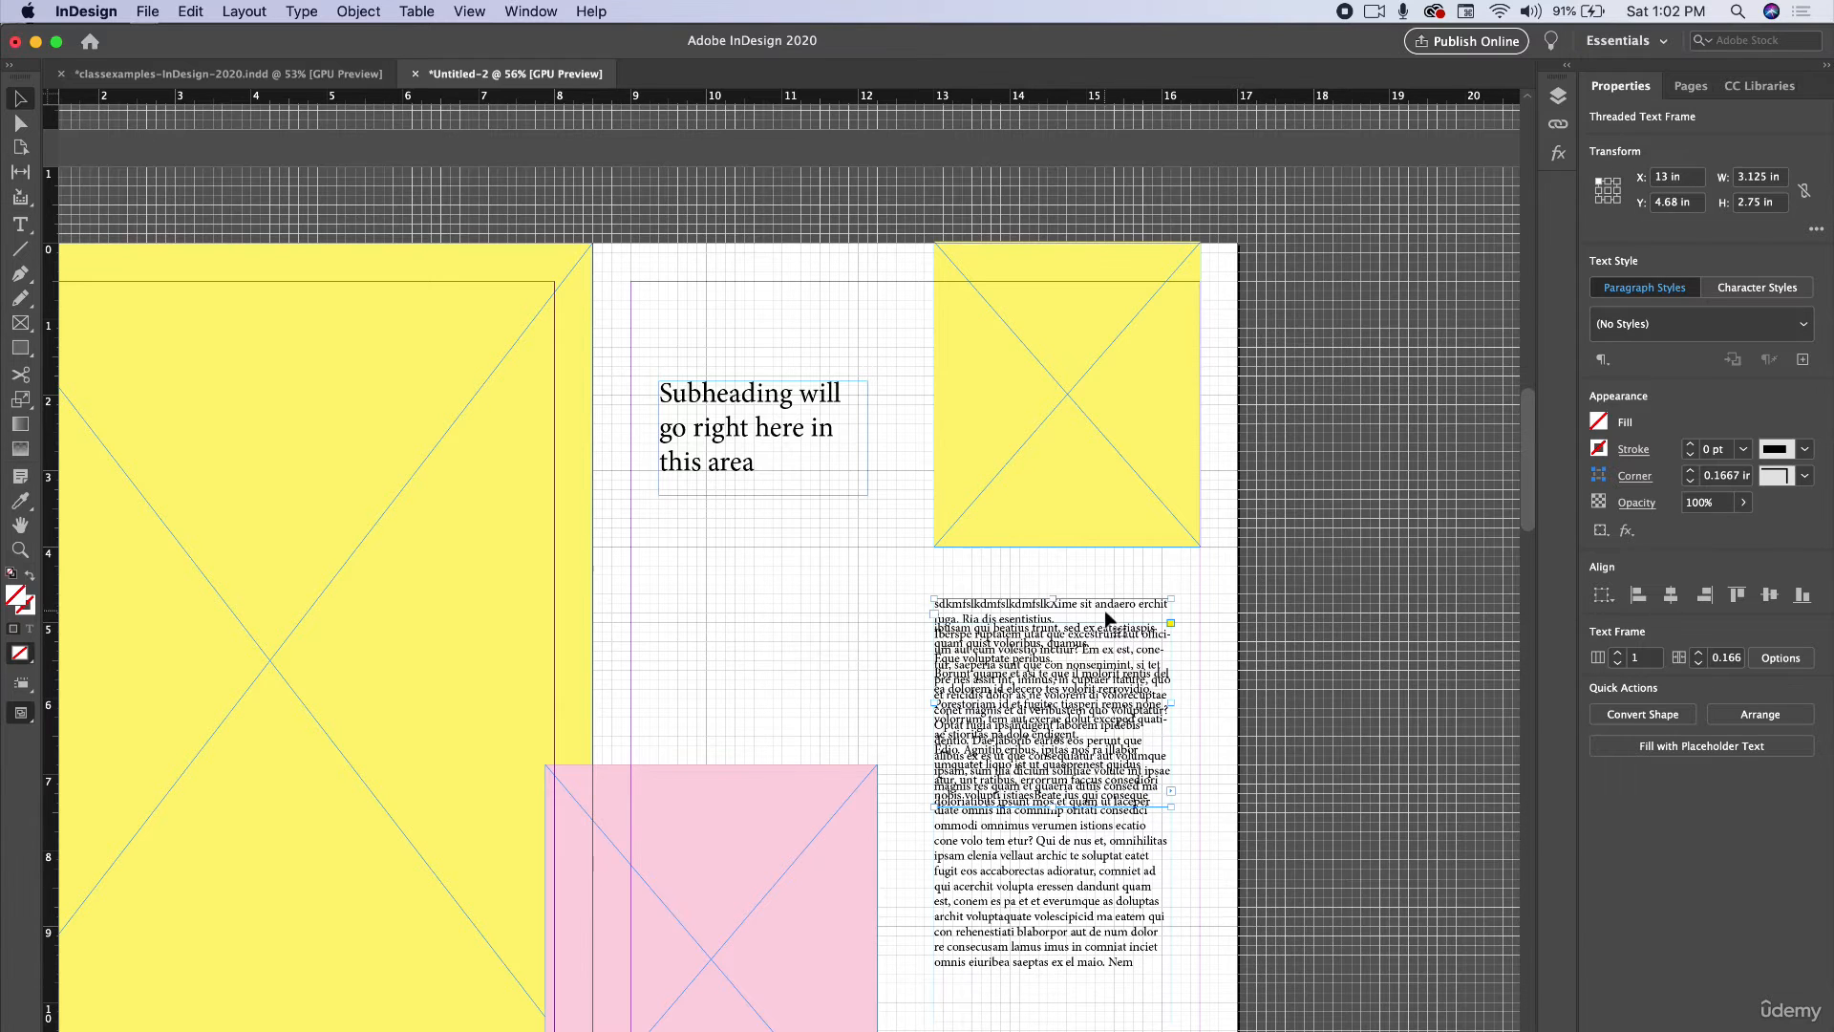
pyautogui.moveTo(1108, 622); pyautogui.dragTo(827, 550)
pyautogui.press('super+shift+a')
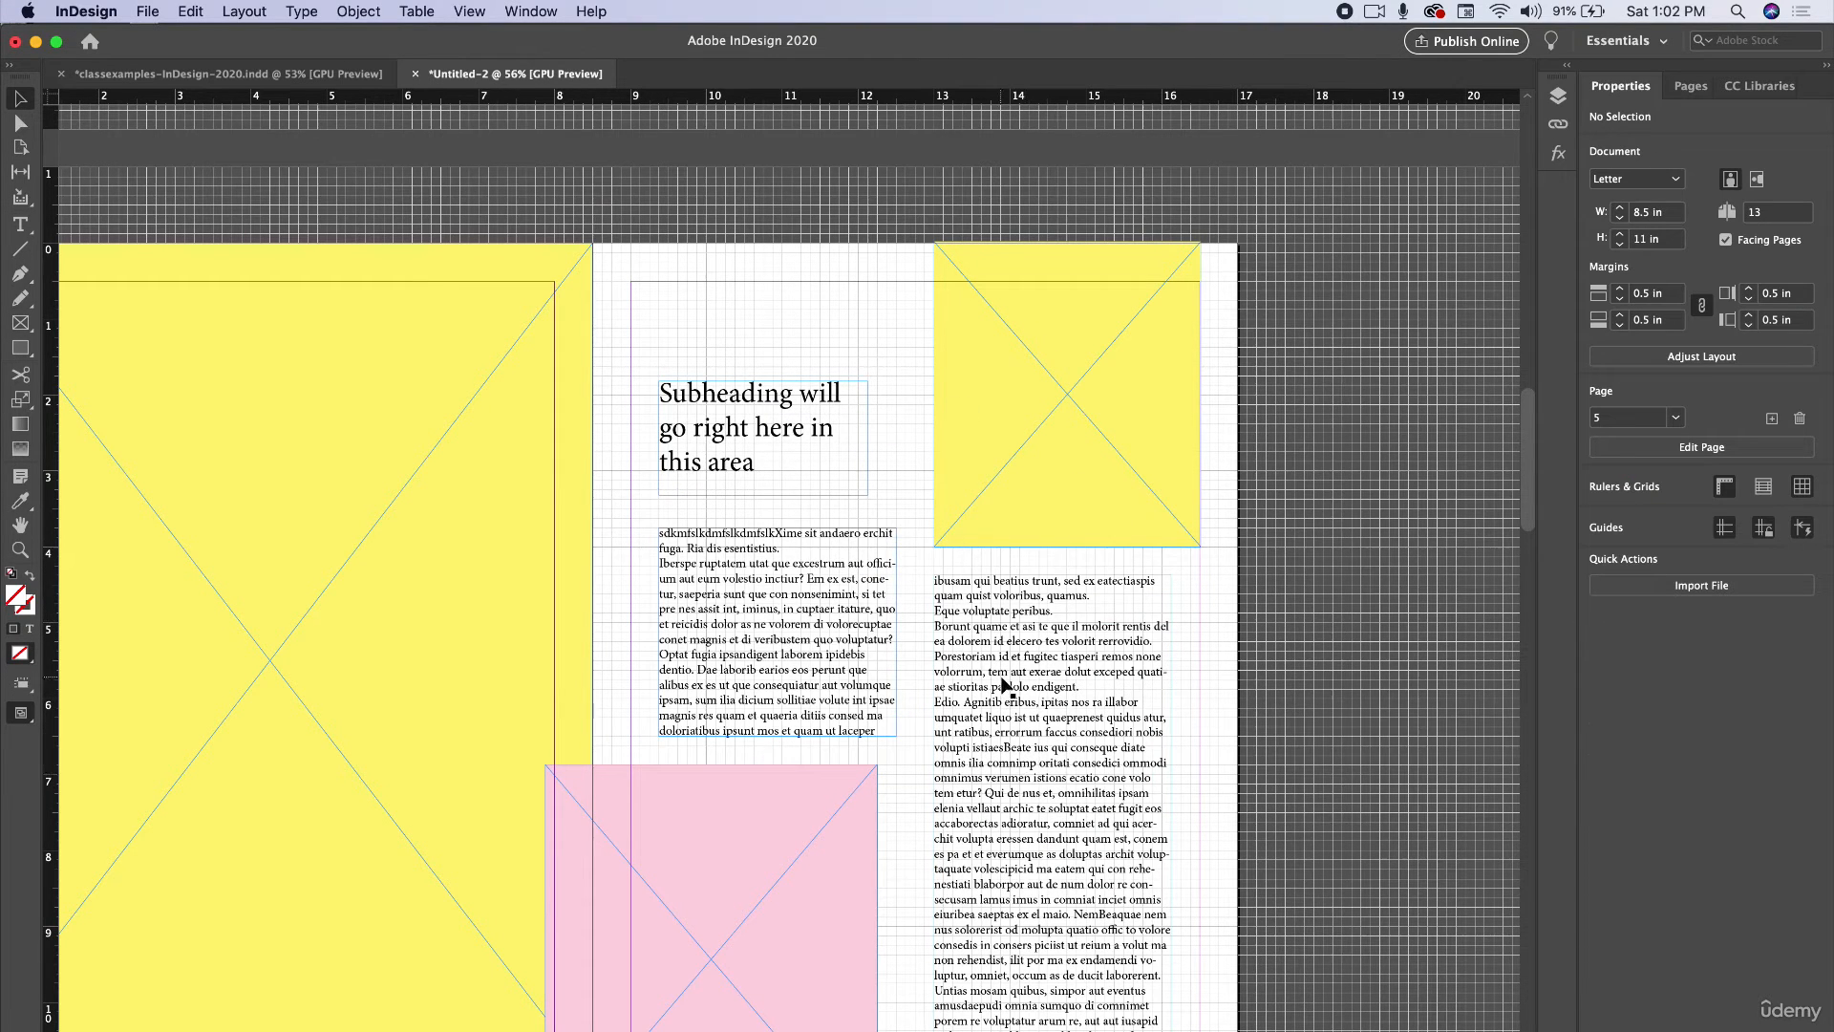
# Select all the story text, justify it with the last line aligned left, and turn off hyphenation.
pyautogui.press('w')
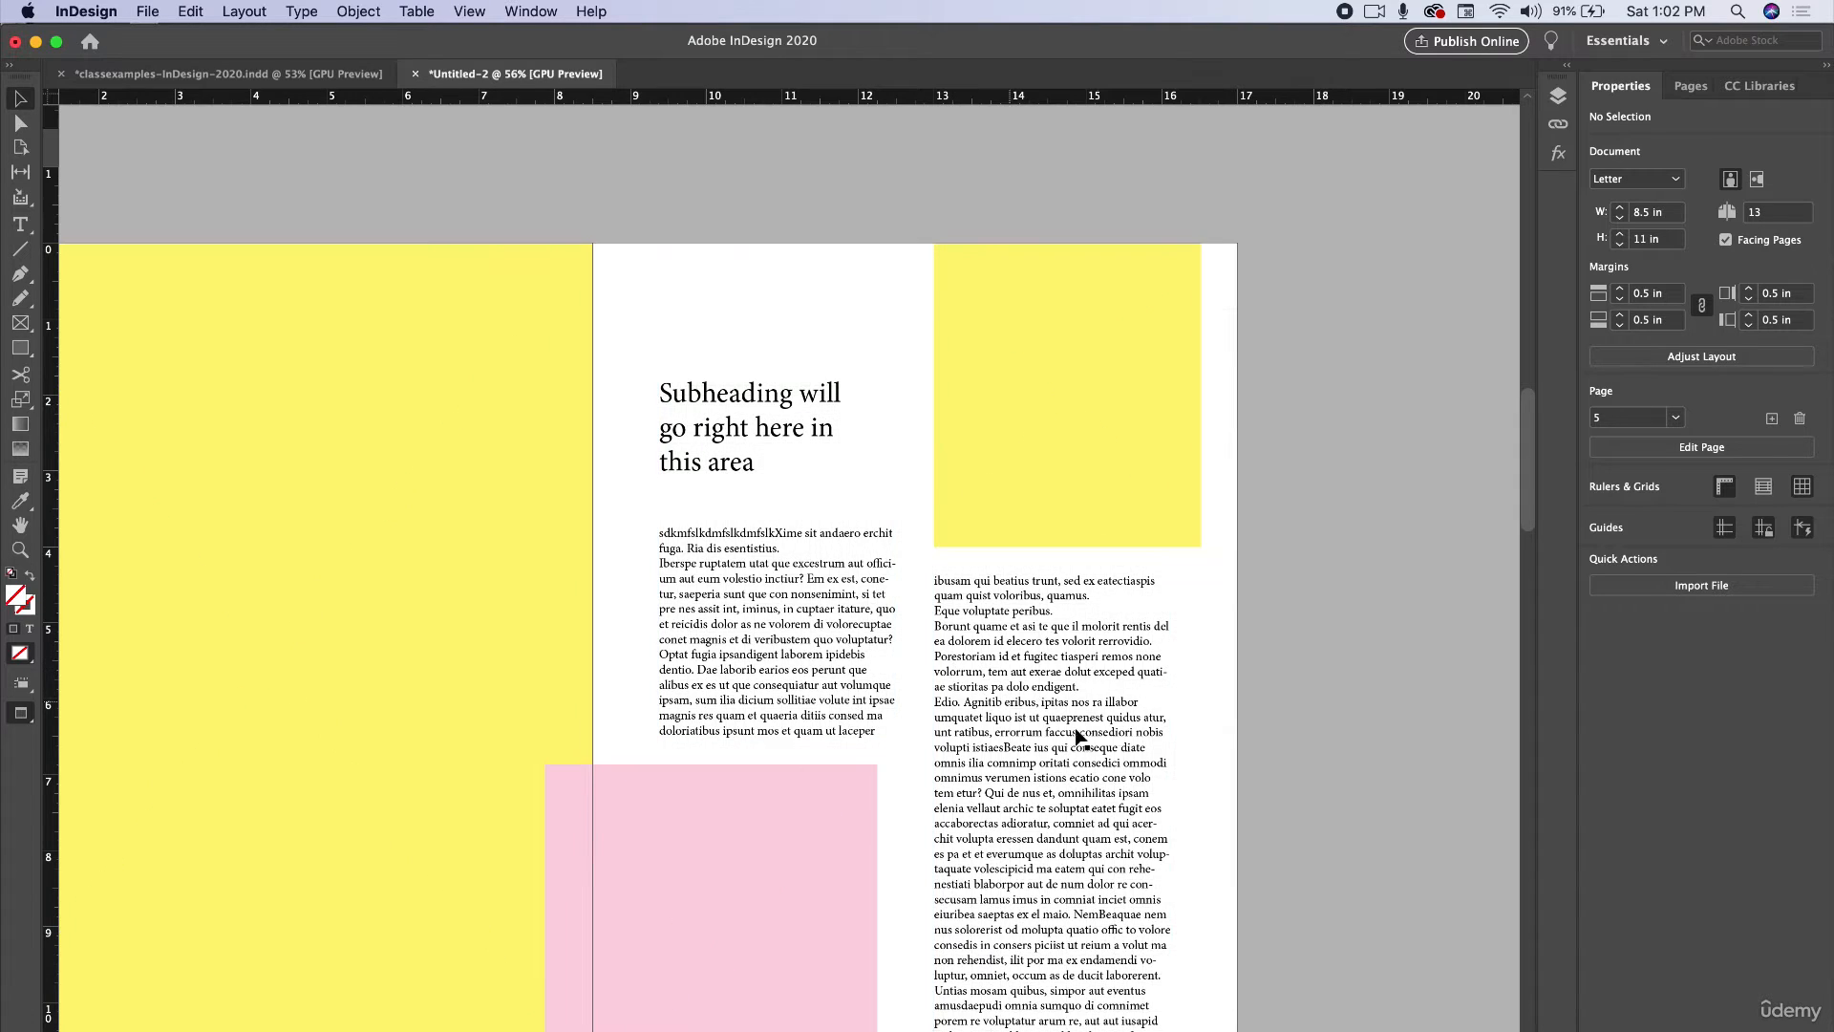
pyautogui.scroll(3, 1209, 845)
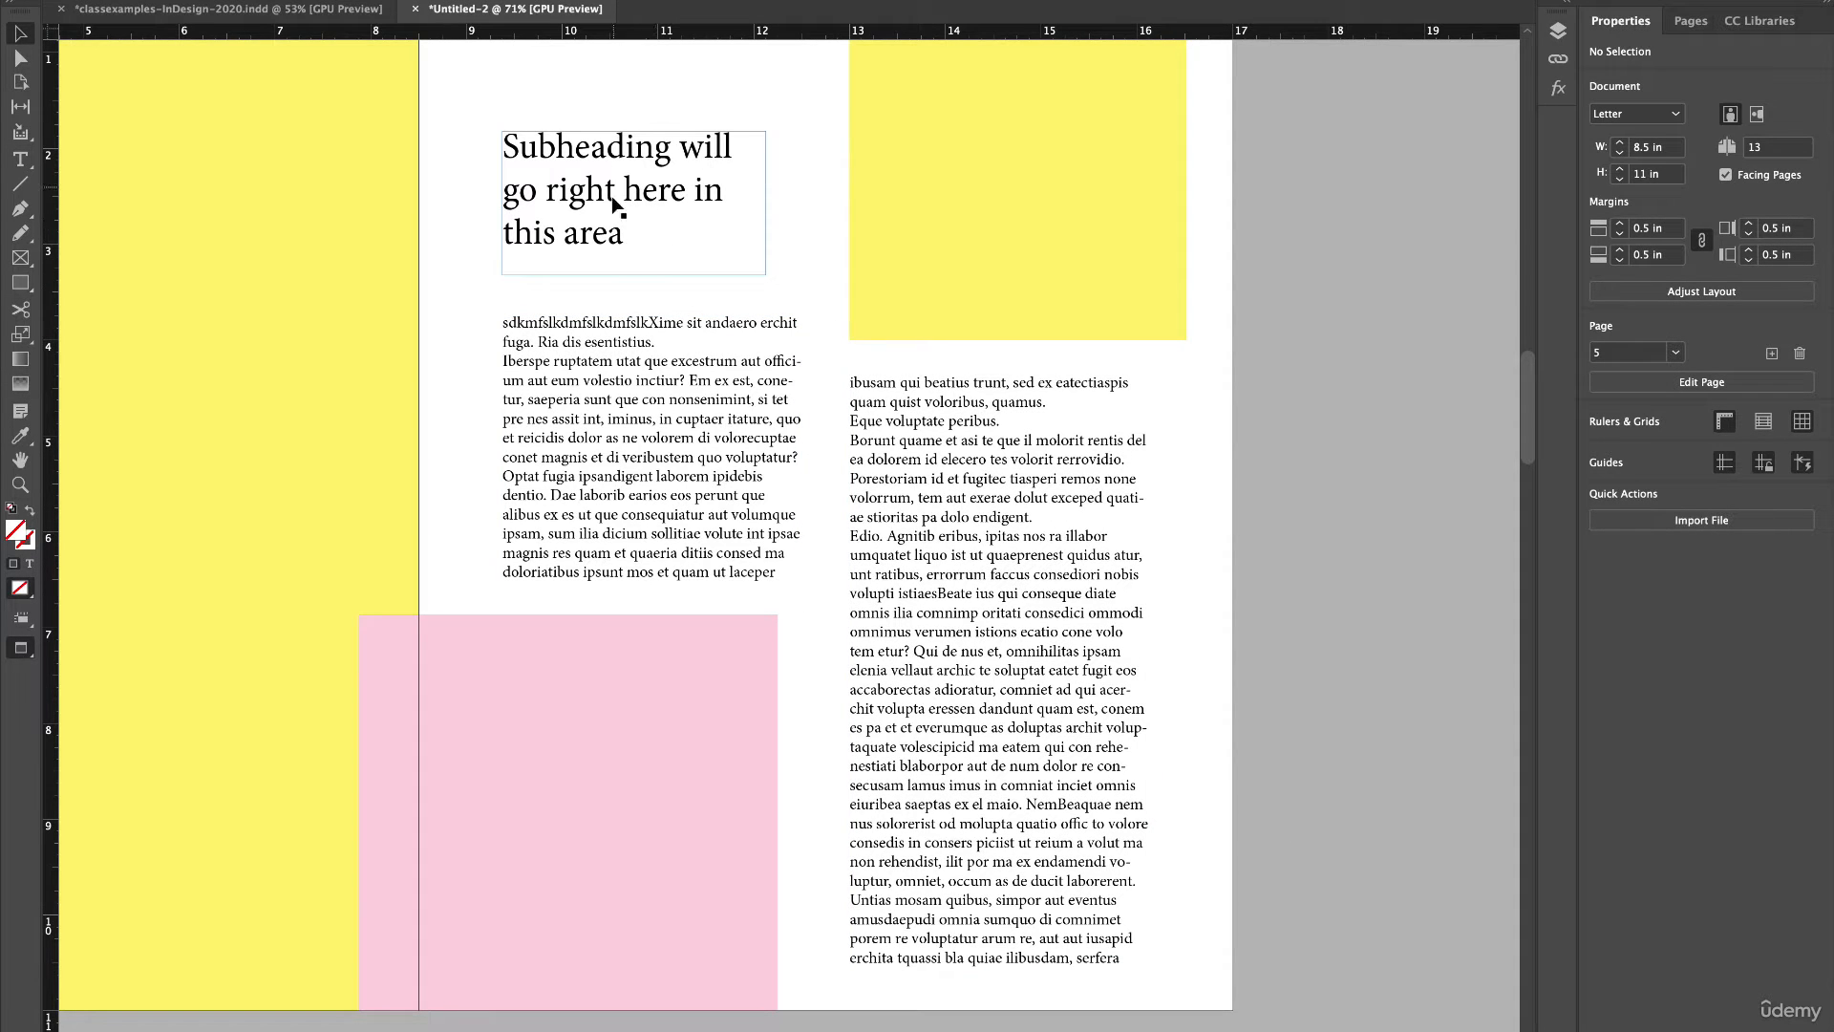
pyautogui.scroll(1, 619, 209)
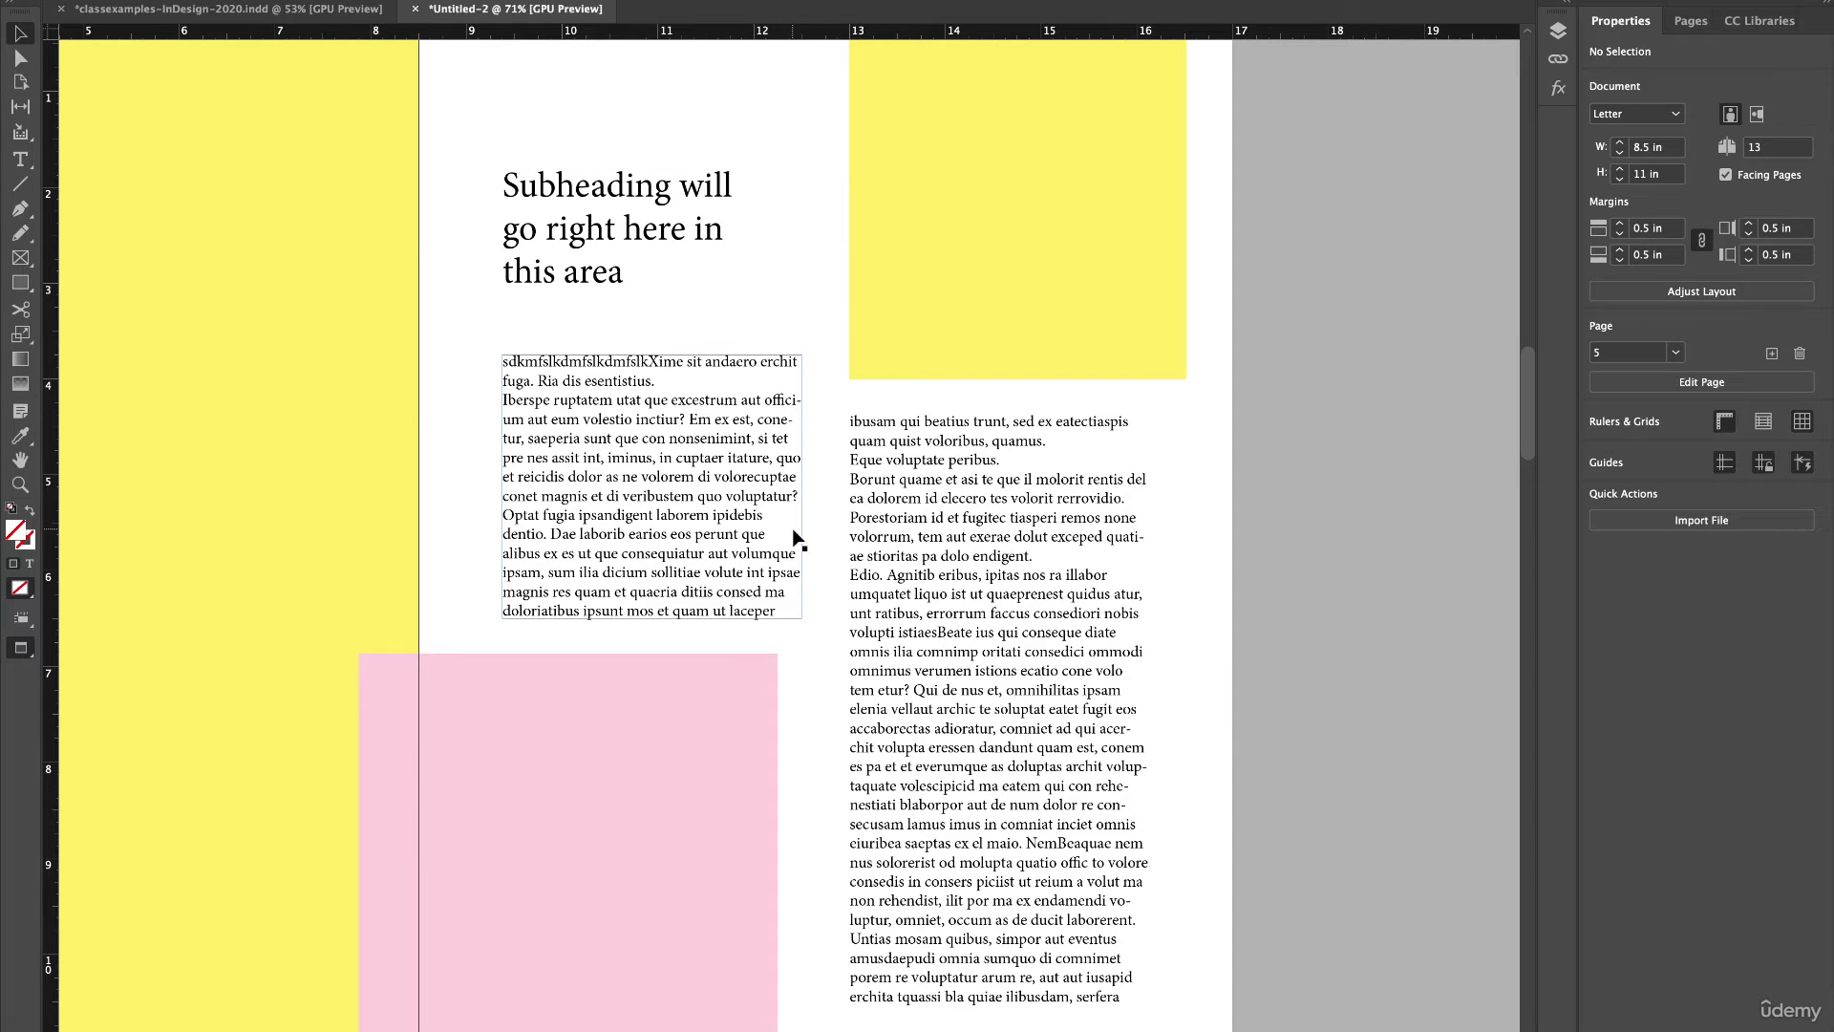
pyautogui.click(794, 538)
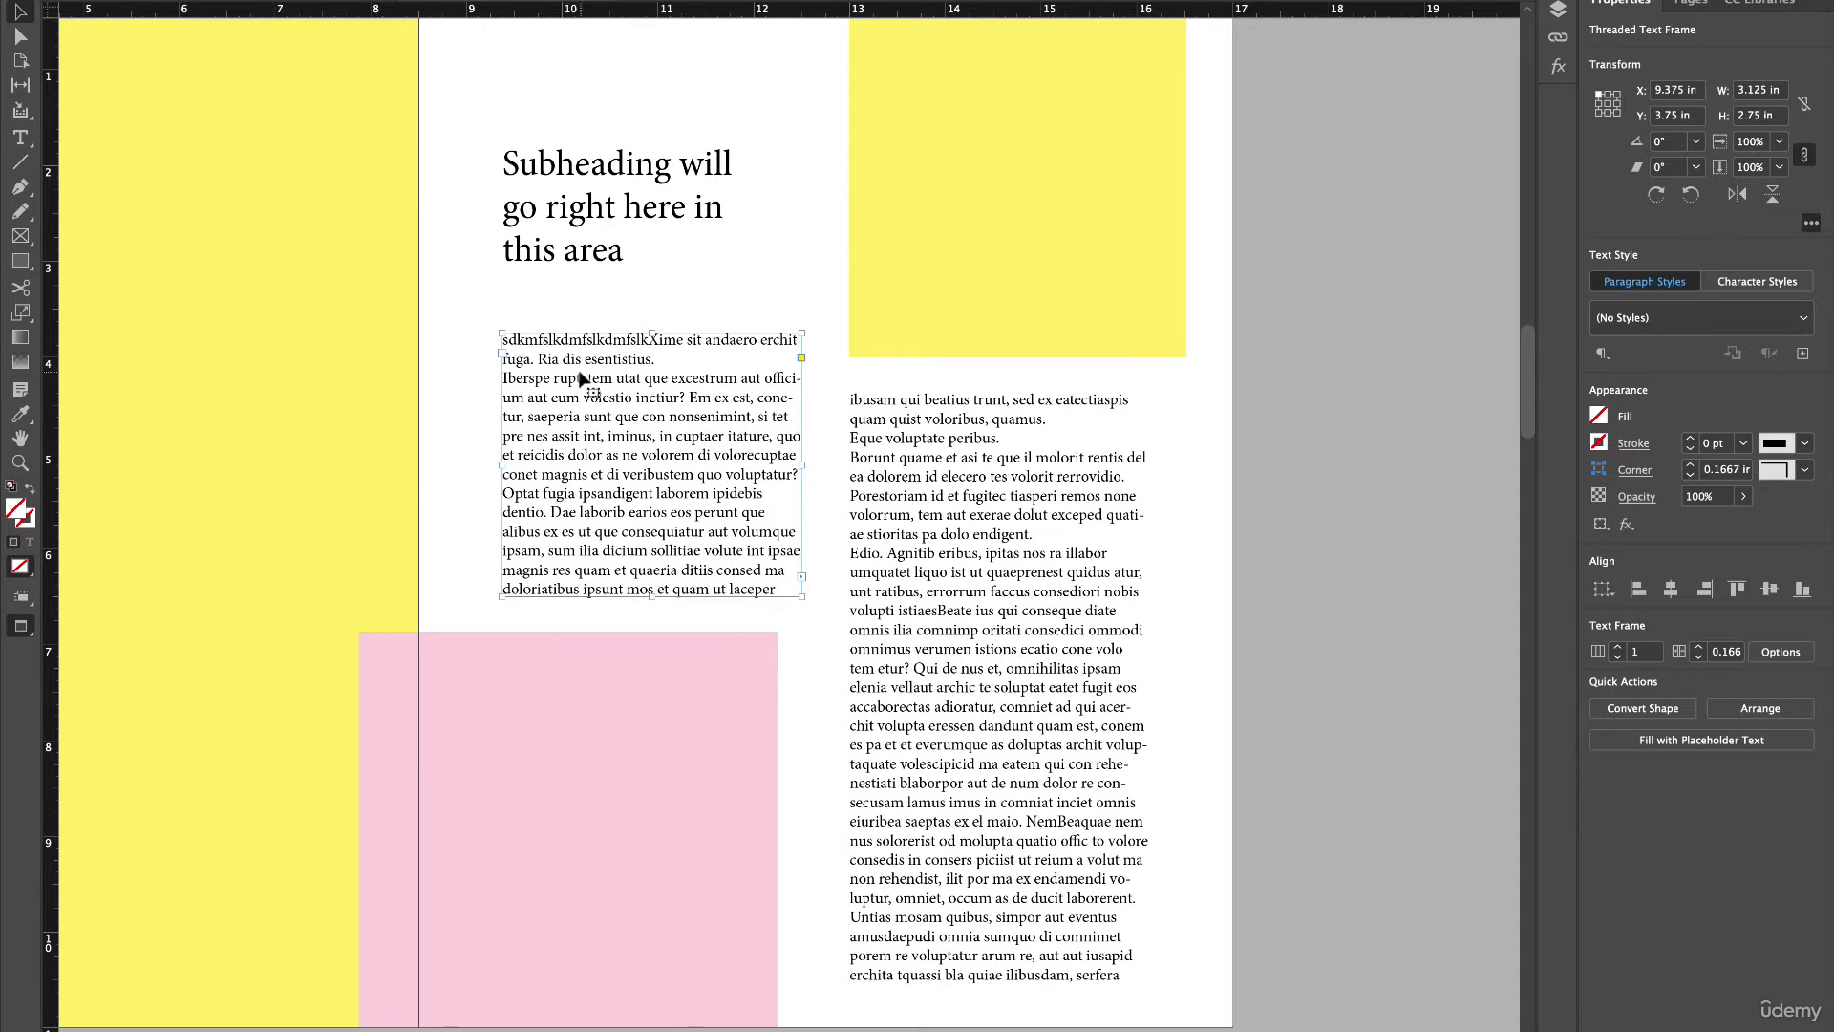
pyautogui.doubleClick(580, 379)
pyautogui.moveTo(504, 341); pyautogui.dragTo(1166, 980)
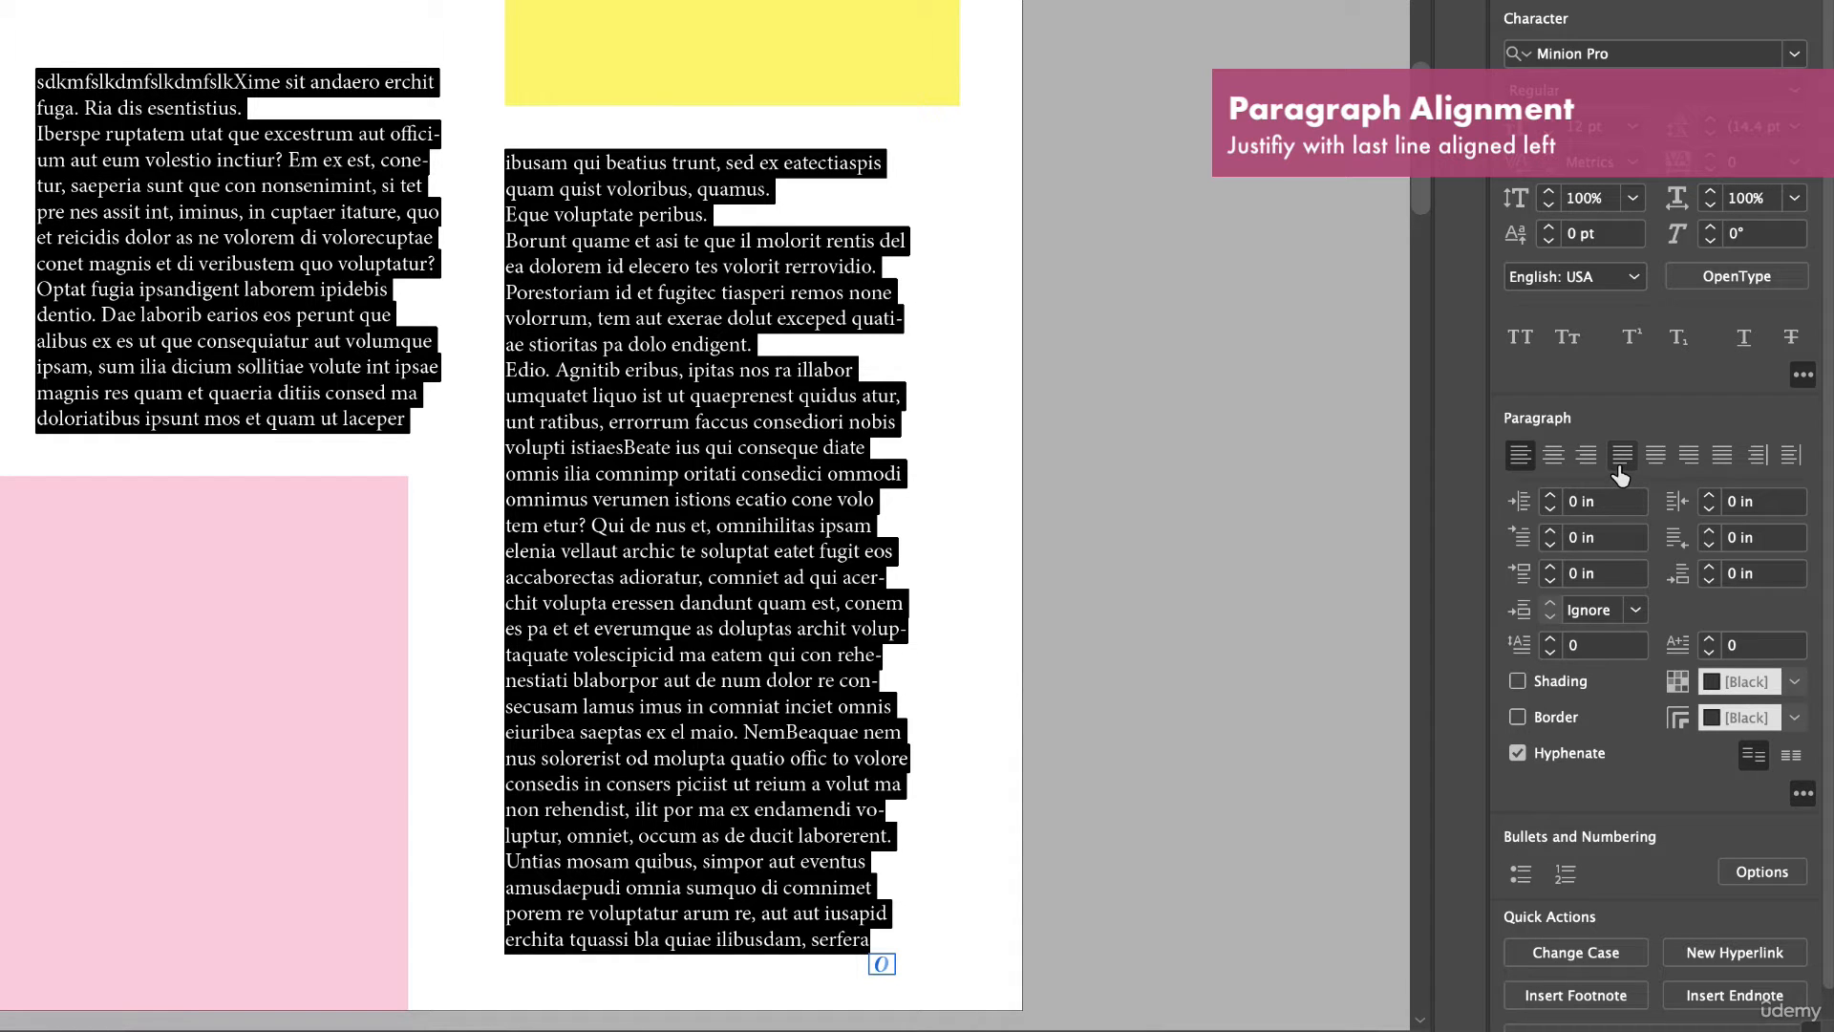
pyautogui.click(1621, 464)
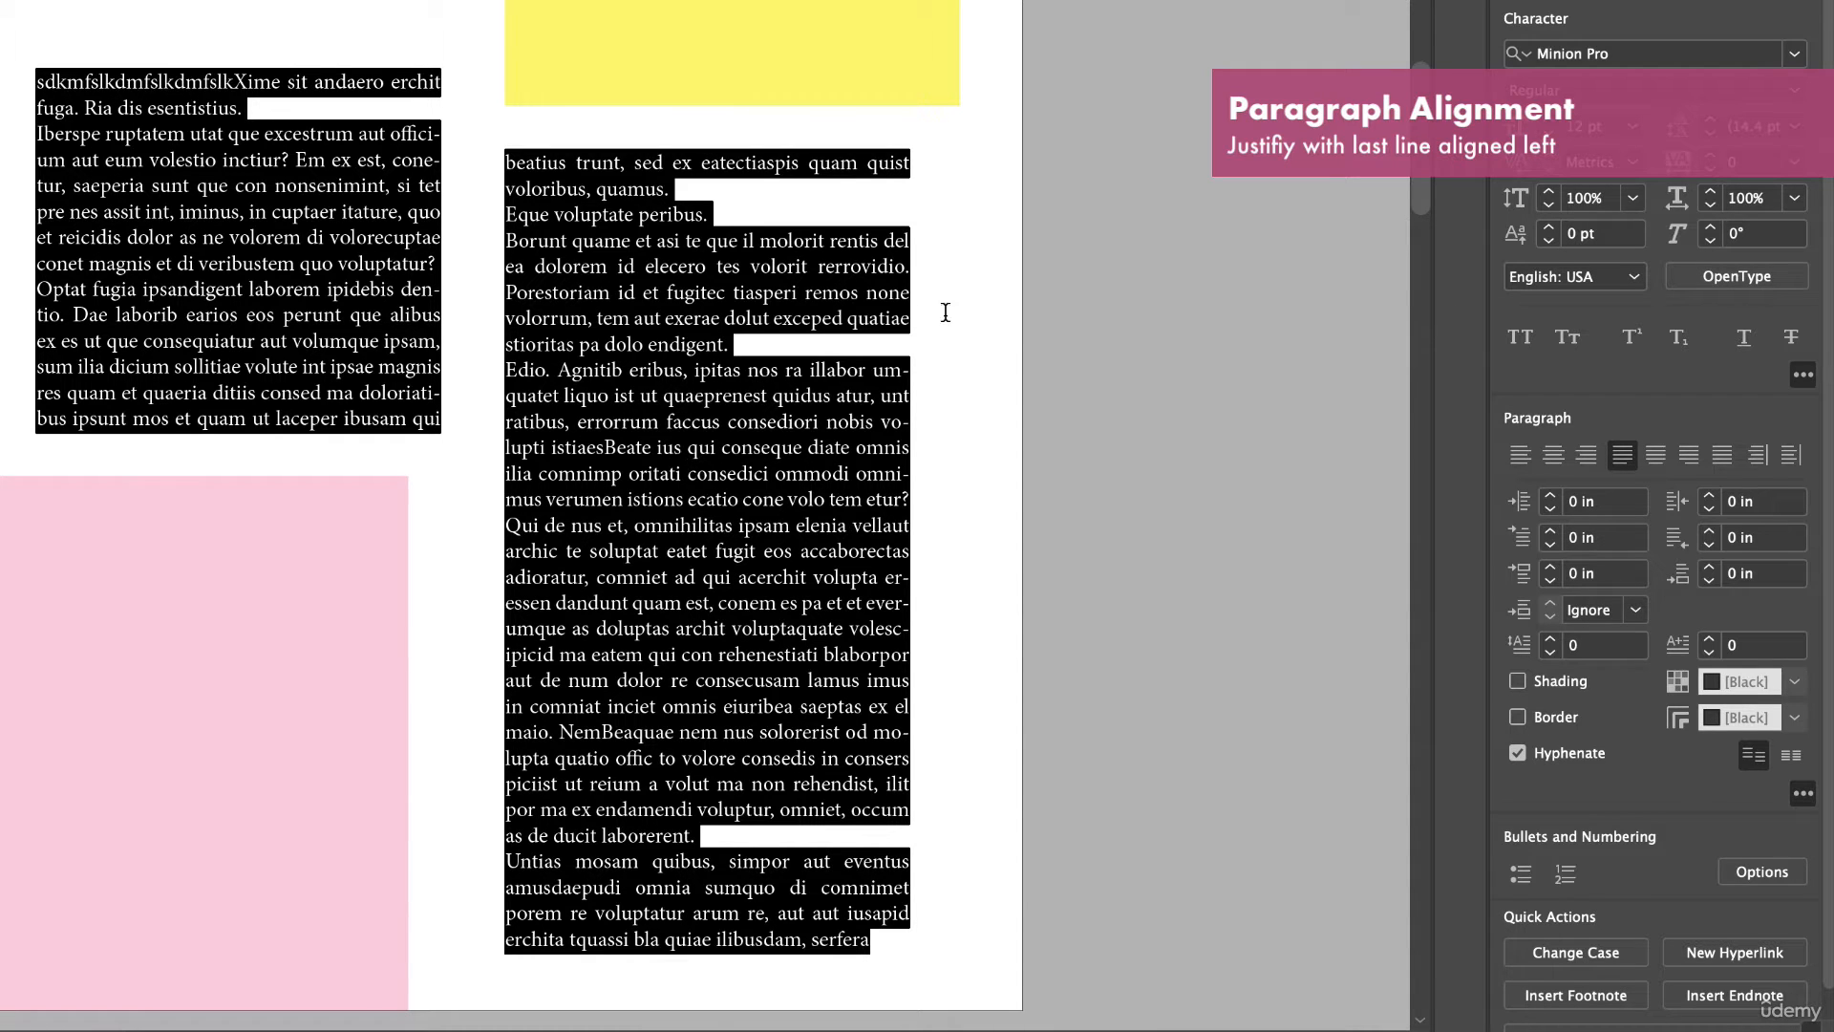
pyautogui.click(1517, 755)
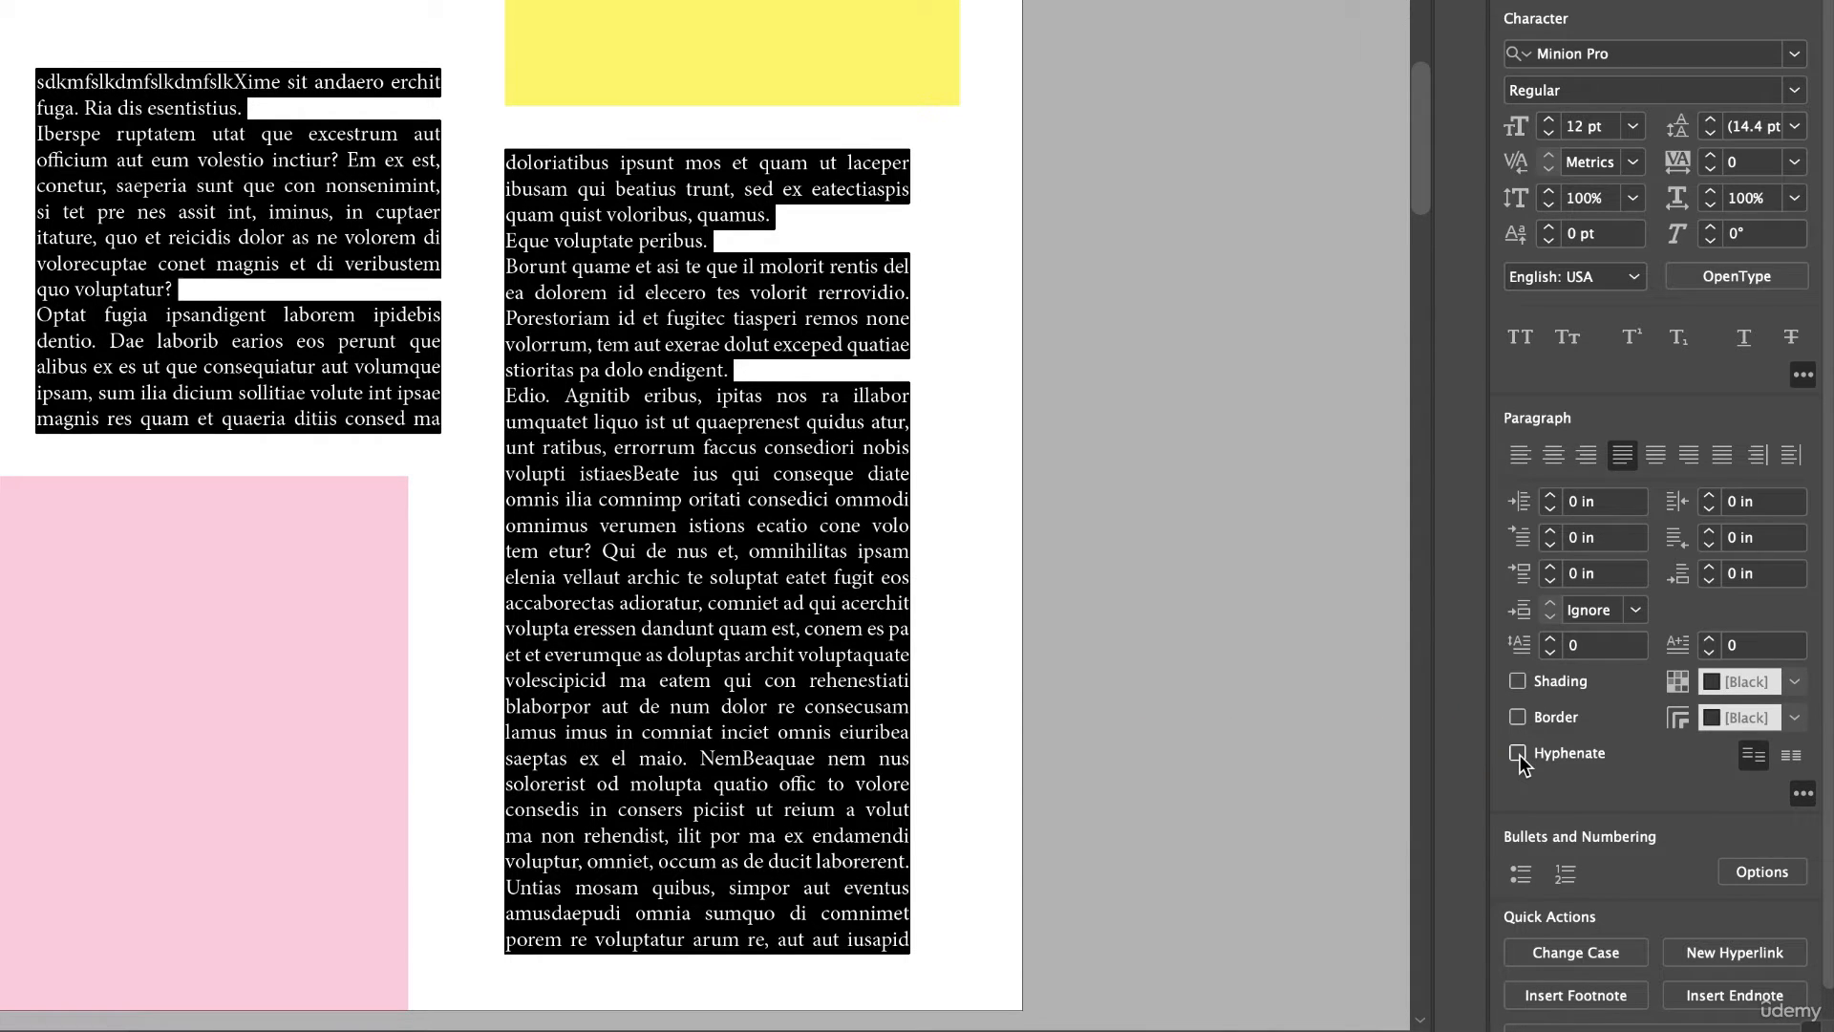
pyautogui.click(743, 468)
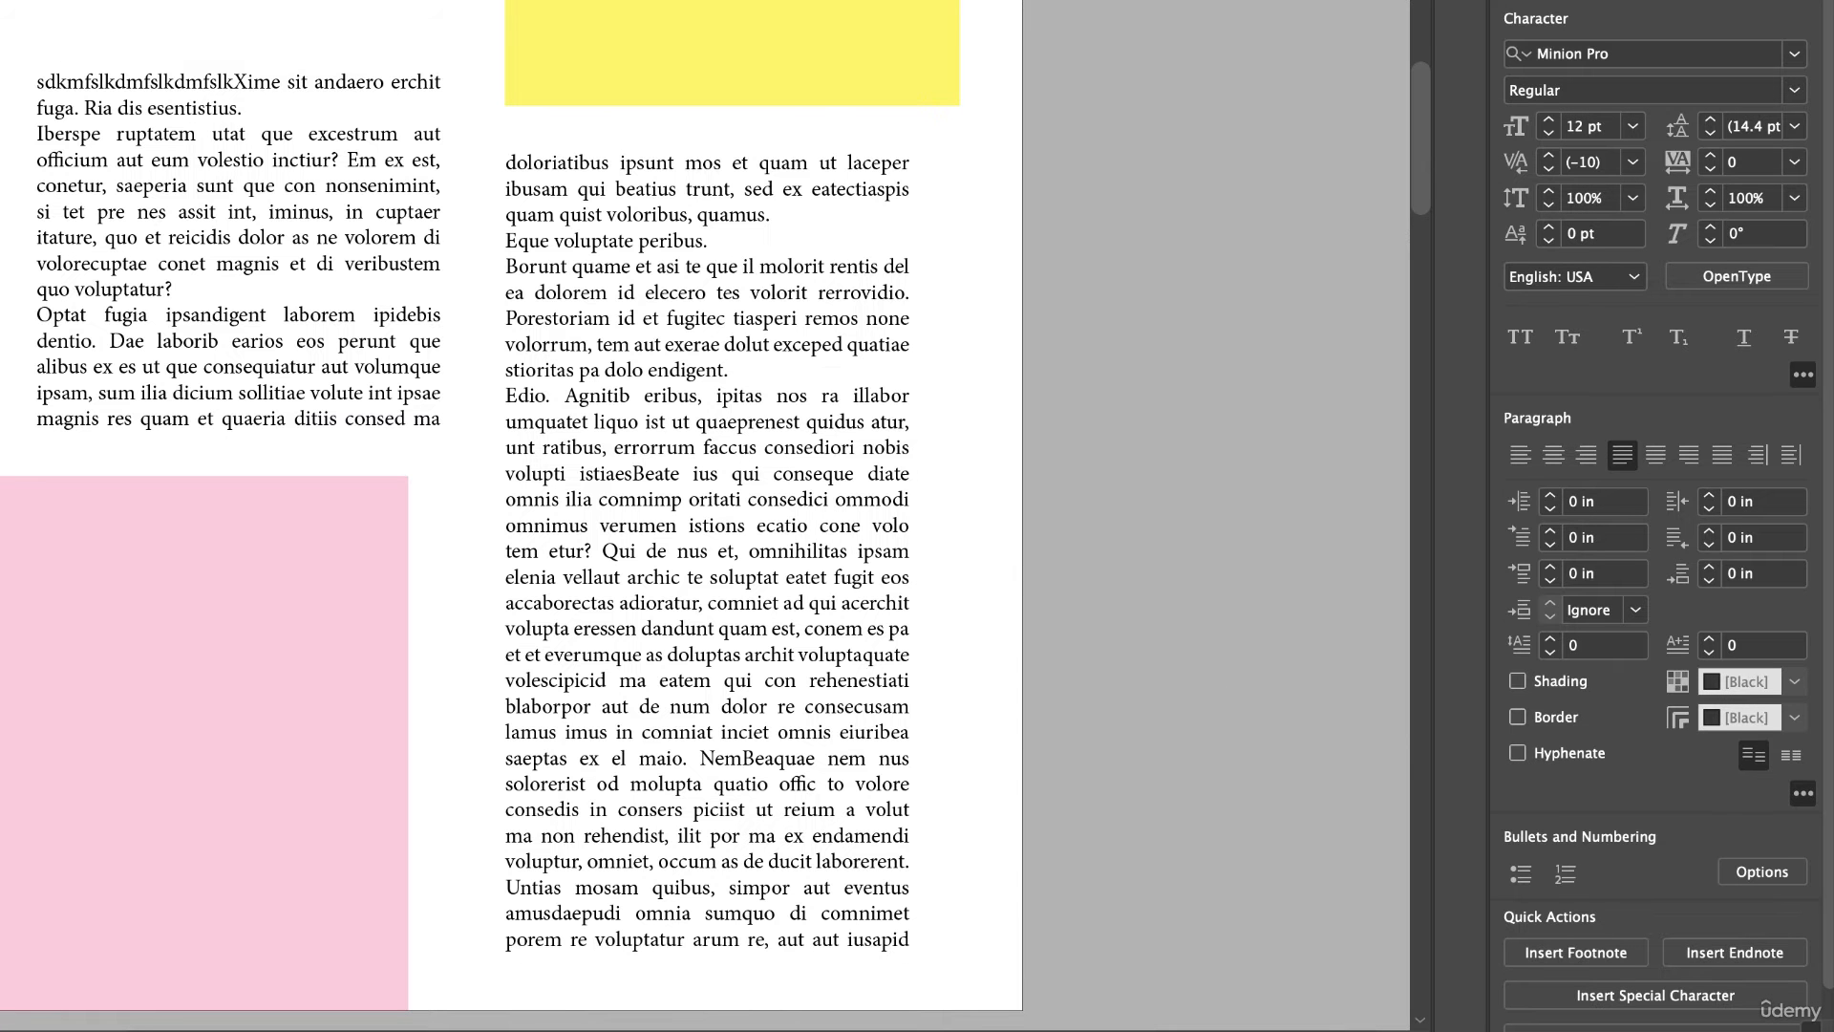
# Try narrowing the first text frame, and undo the resize.
pyautogui.click(343, 285)
pyautogui.moveTo(441, 252); pyautogui.dragTo(357, 255)
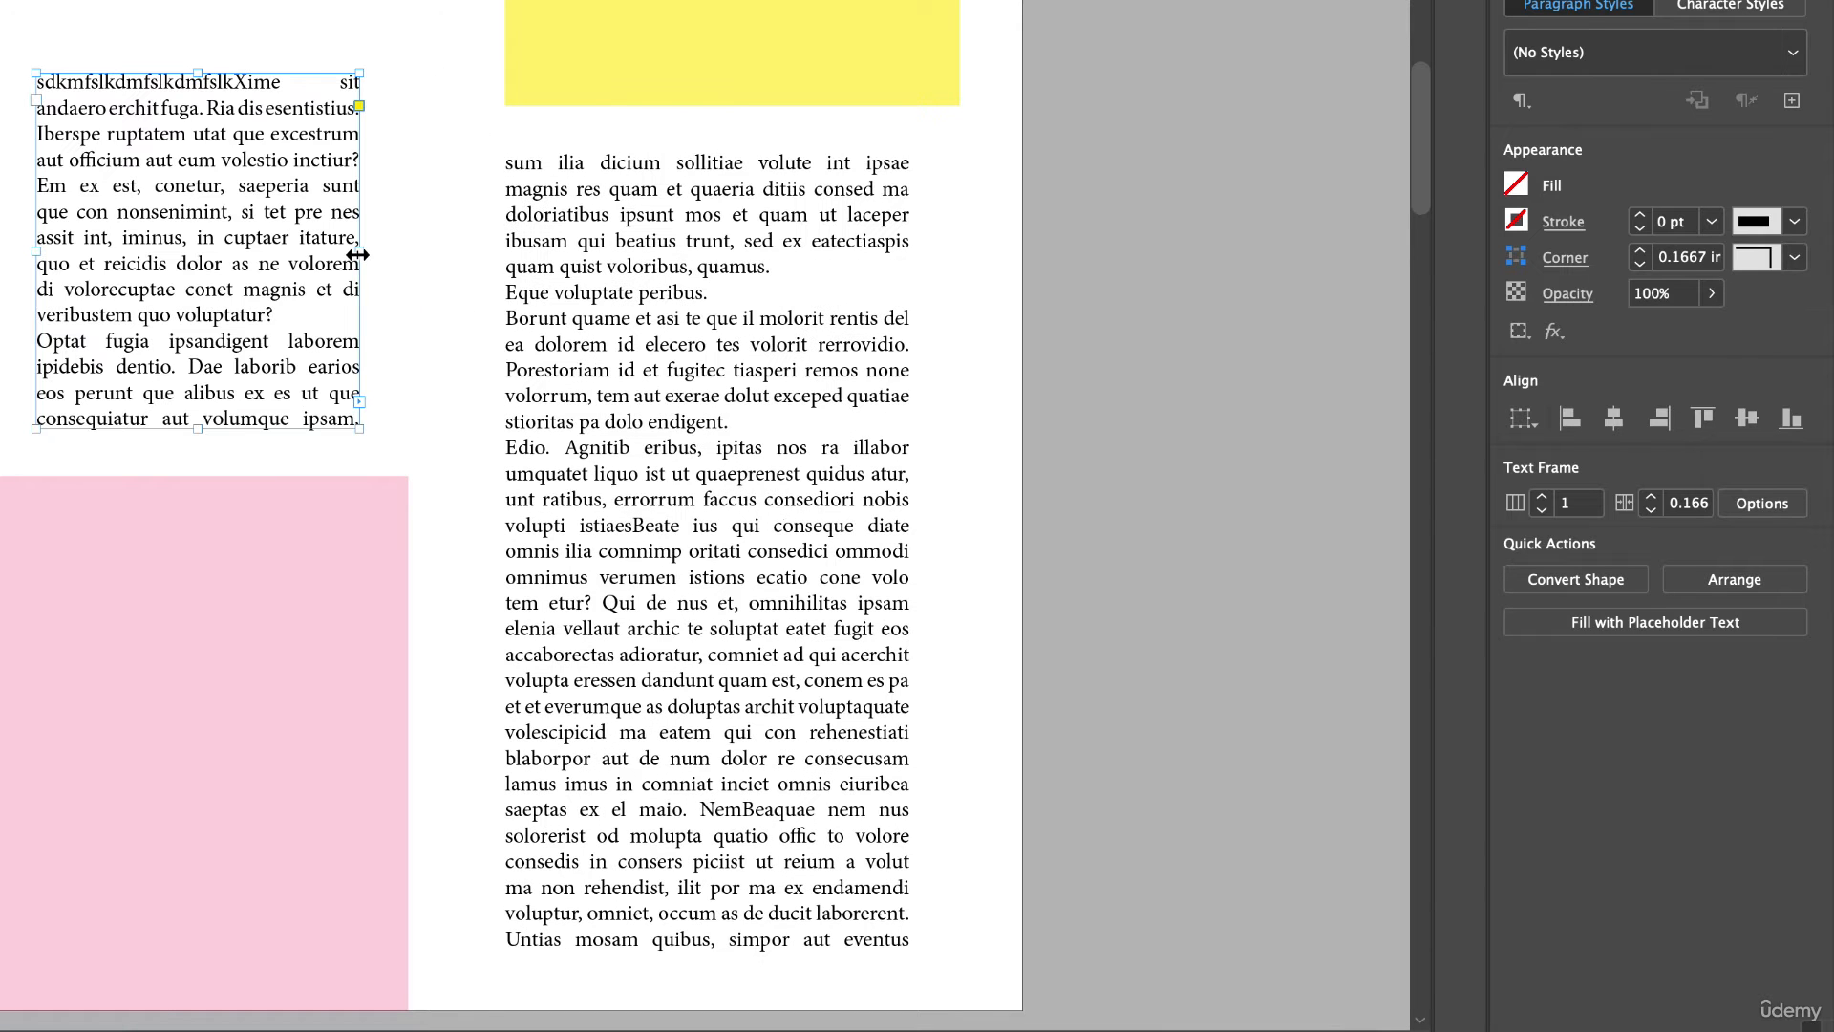
pyautogui.hotkey('ctrl', 'z')
pyautogui.hotkey('ctrl', 'z')
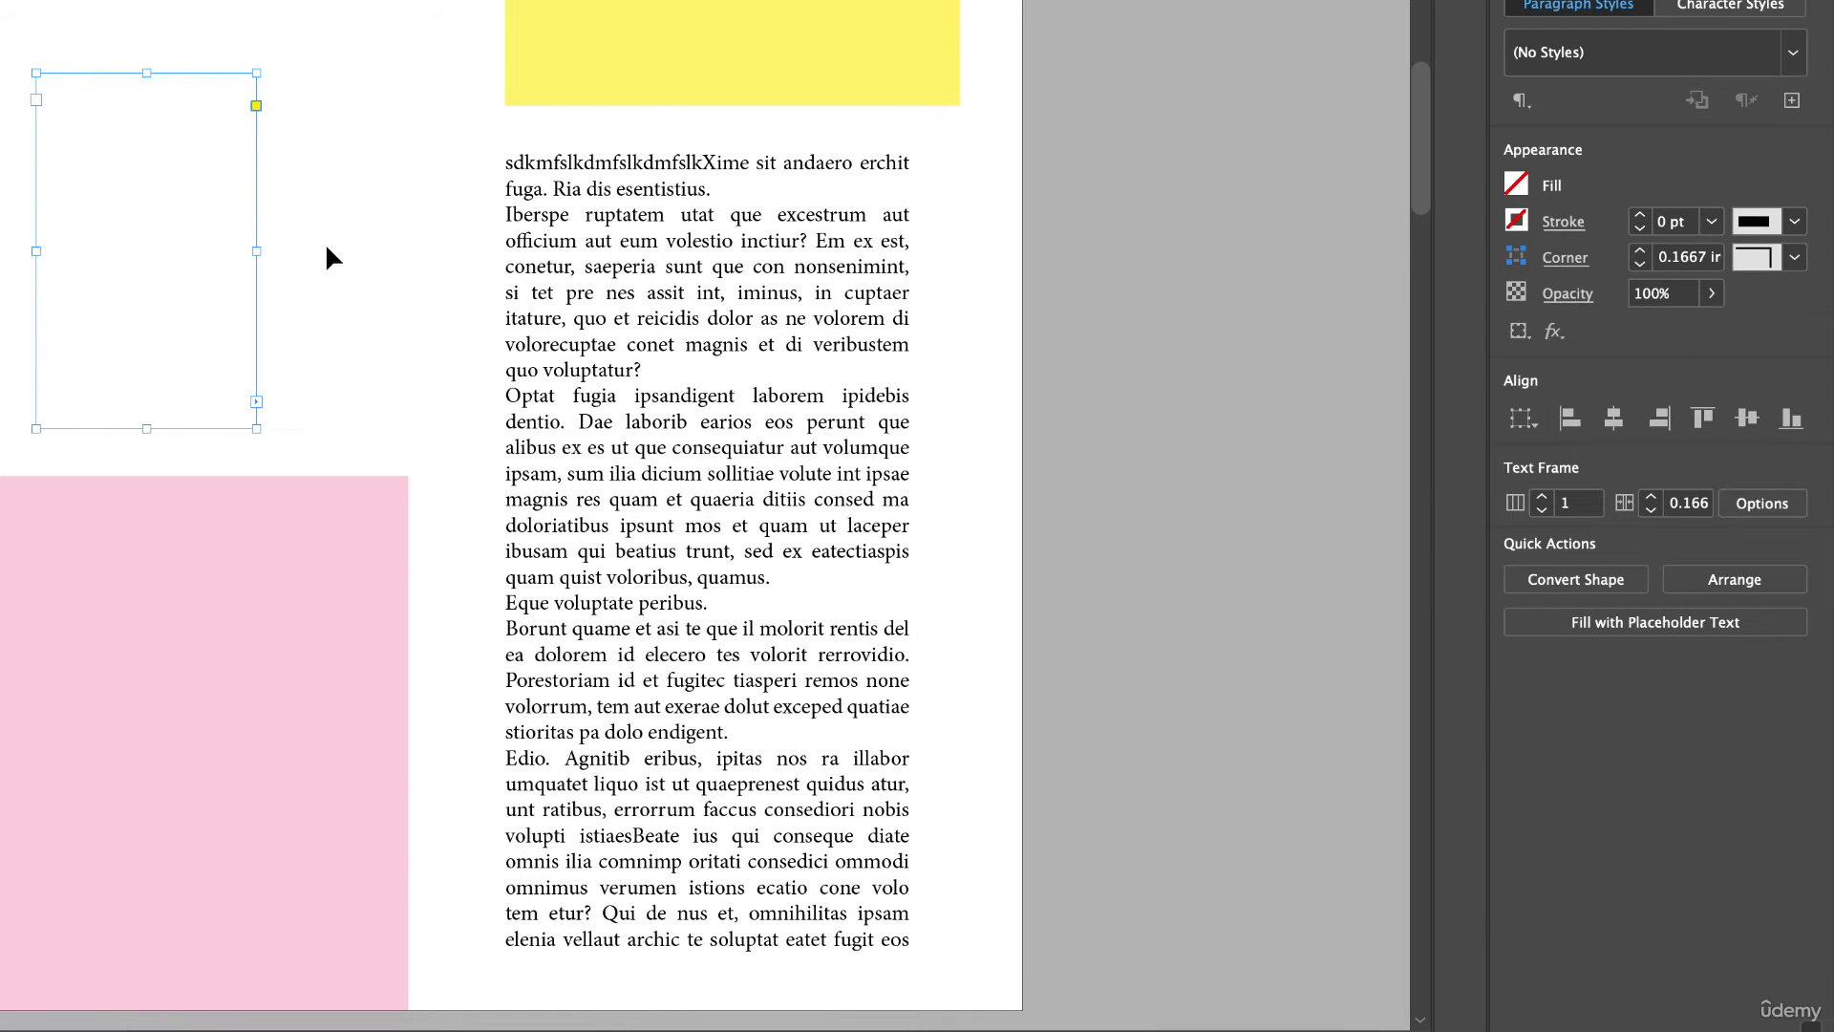
pyautogui.keyDown('shift'); pyautogui.click(773, 434); pyautogui.keyUp('shift')
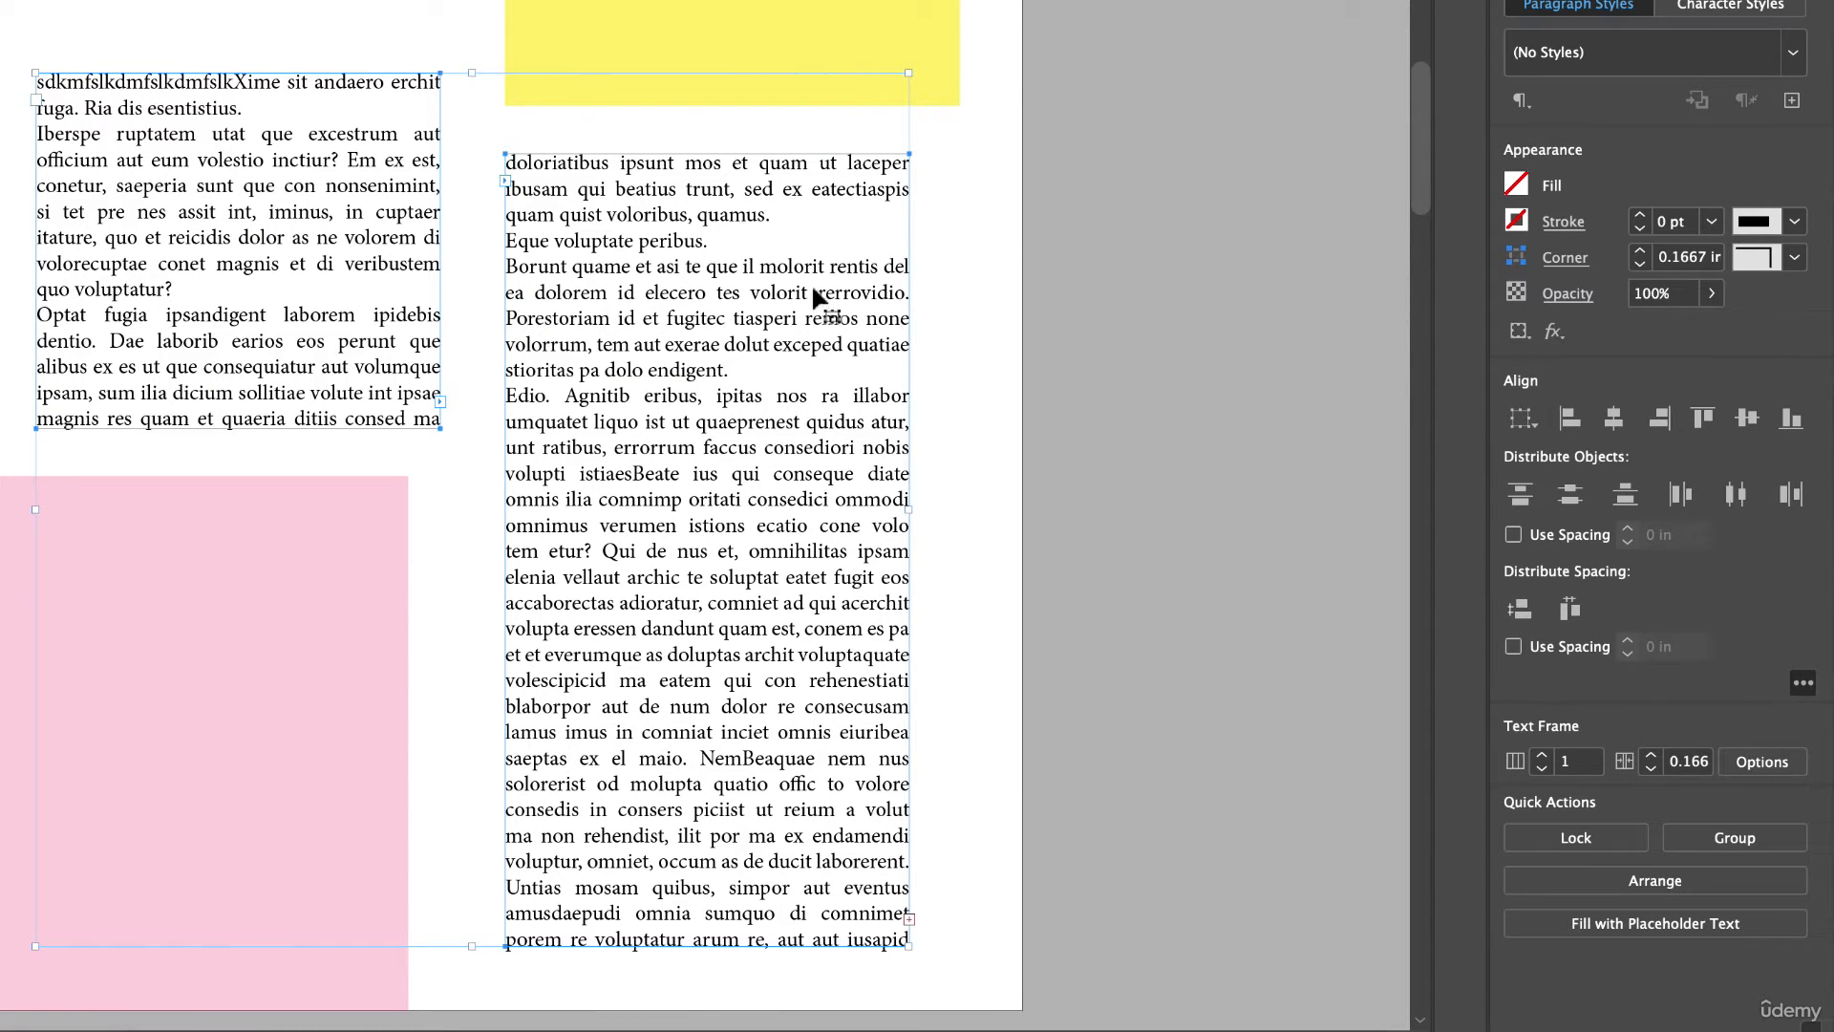
pyautogui.doubleClick(209, 112)
pyautogui.moveTo(35, 79); pyautogui.dragTo(1035, 993)
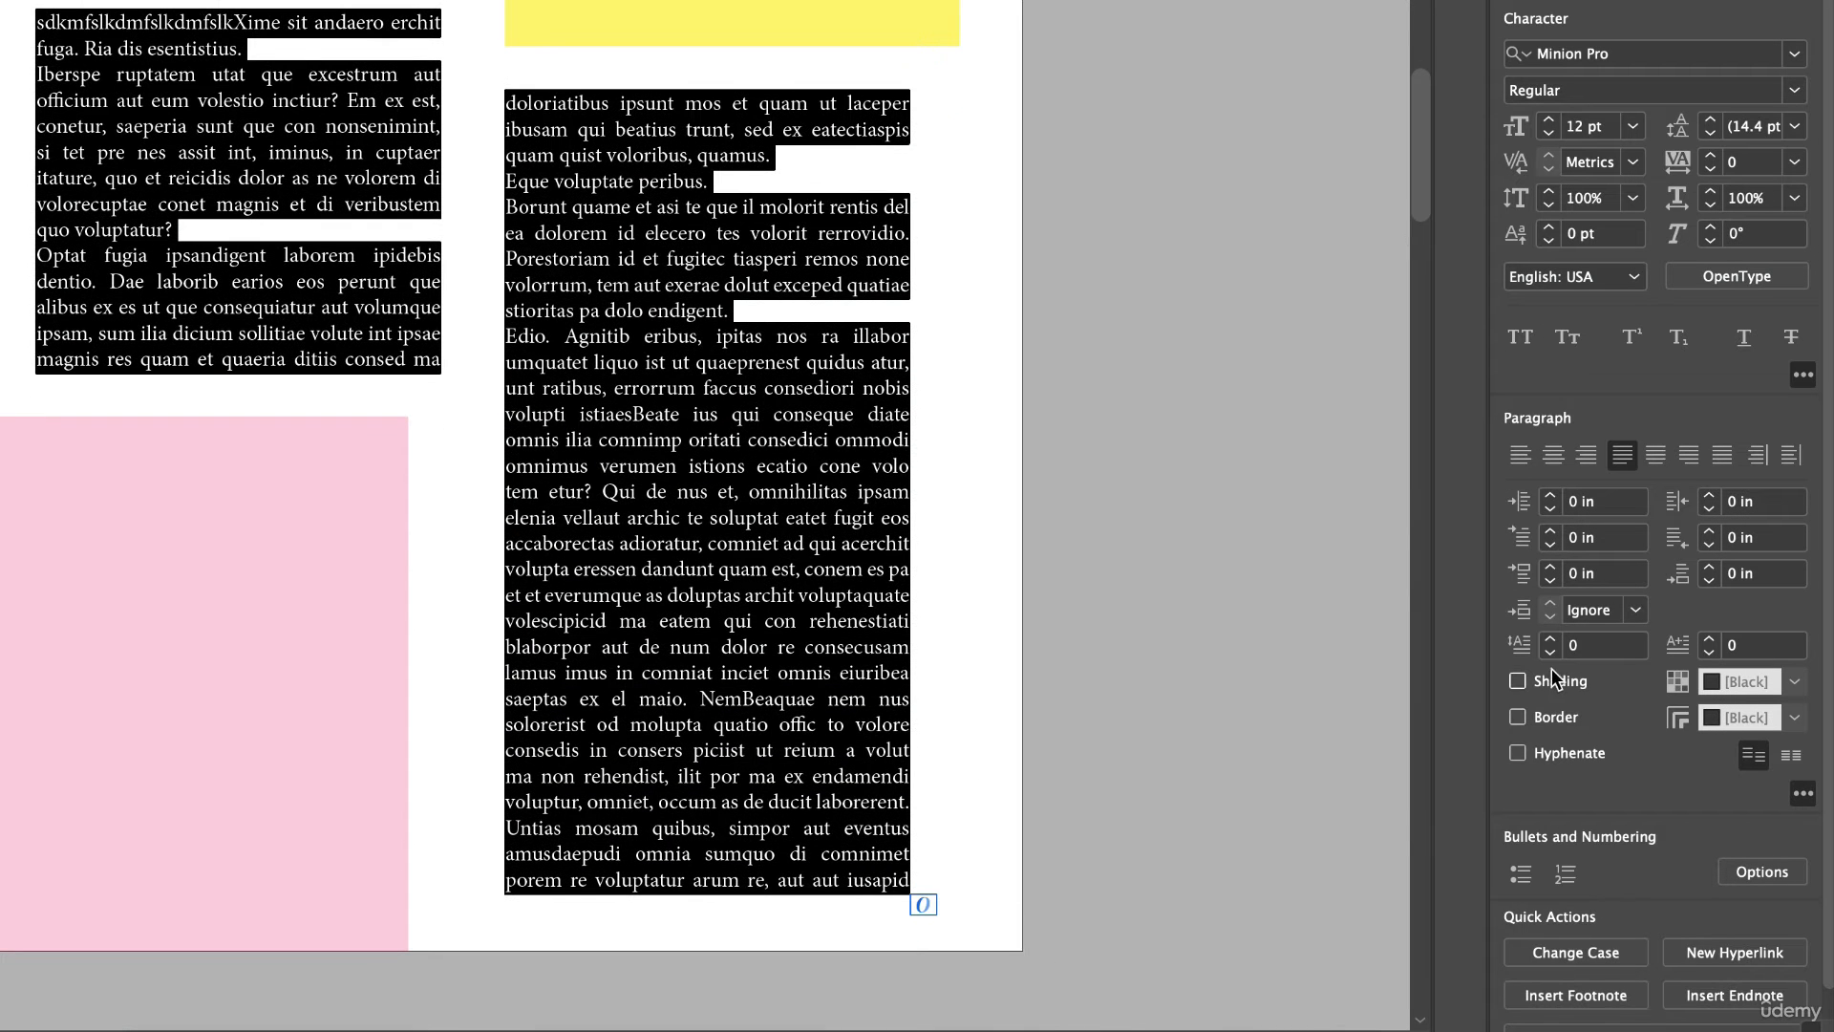
pyautogui.click(1520, 754)
pyautogui.click(1521, 753)
pyautogui.click(508, 292)
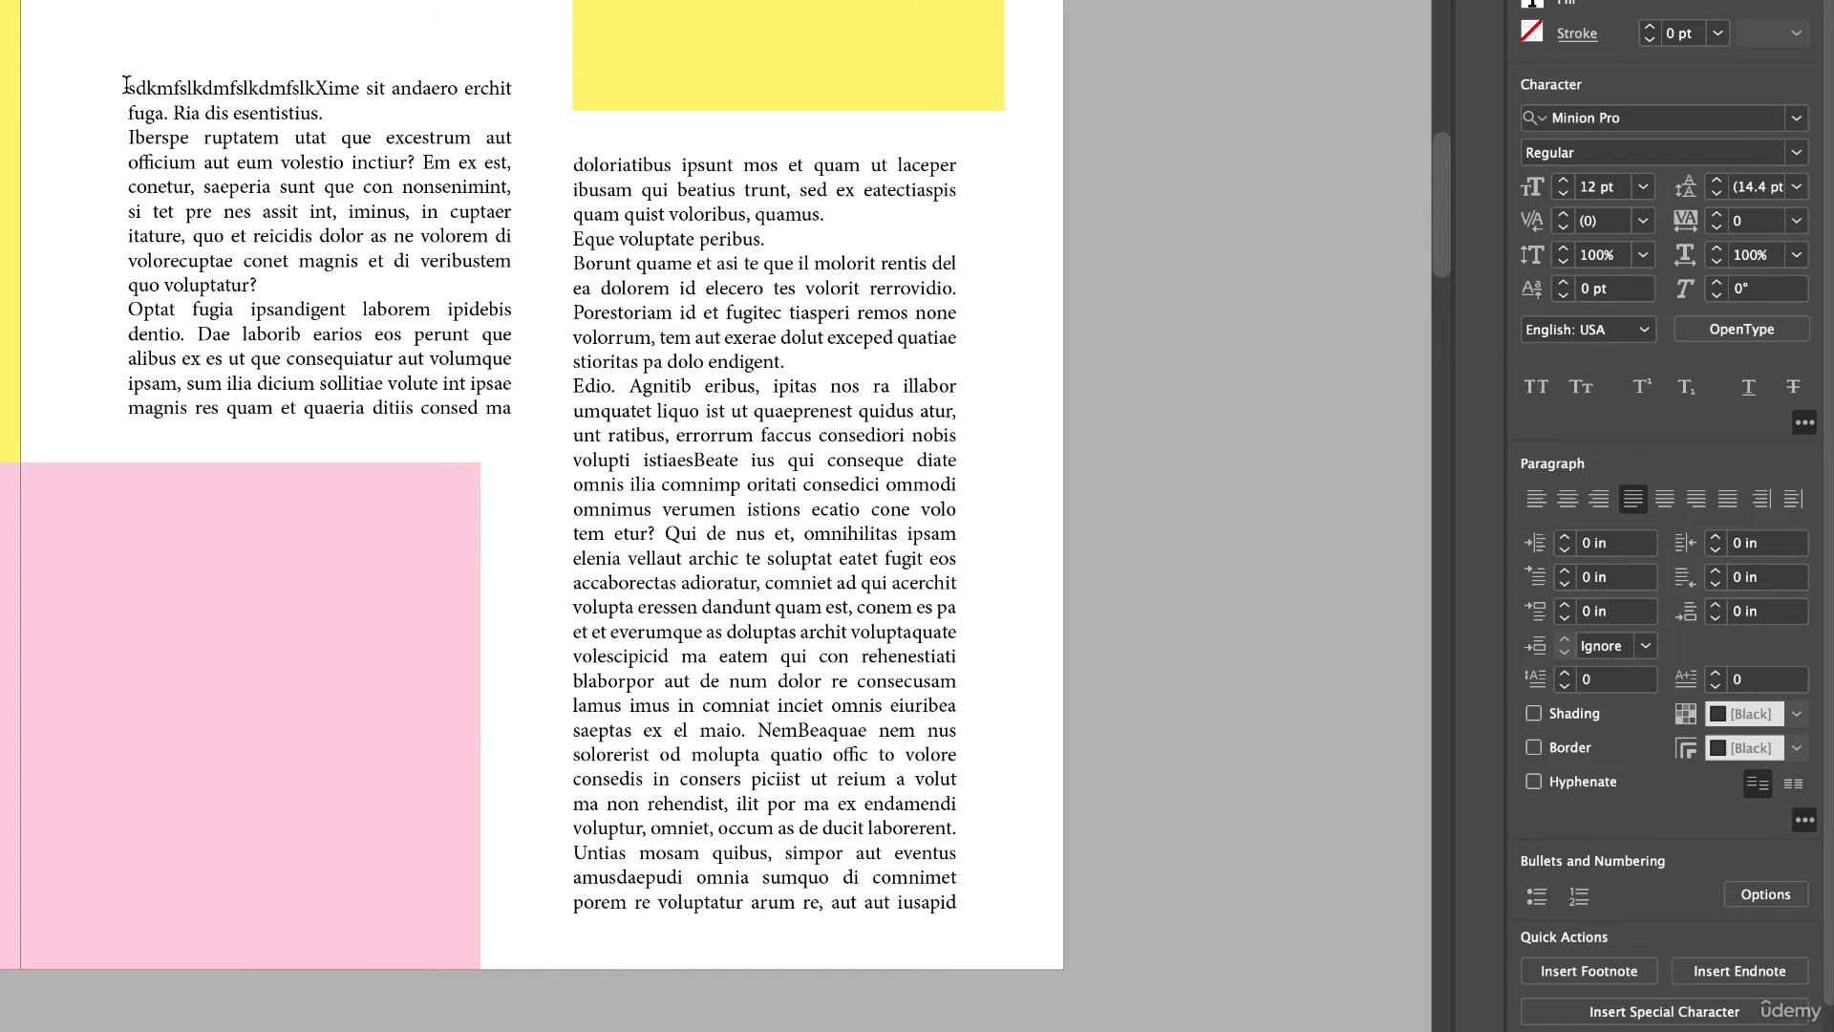
# Select all the story text and set the space after each paragraph to 0.2 in.
pyautogui.moveTo(127, 86); pyautogui.dragTo(1056, 933)
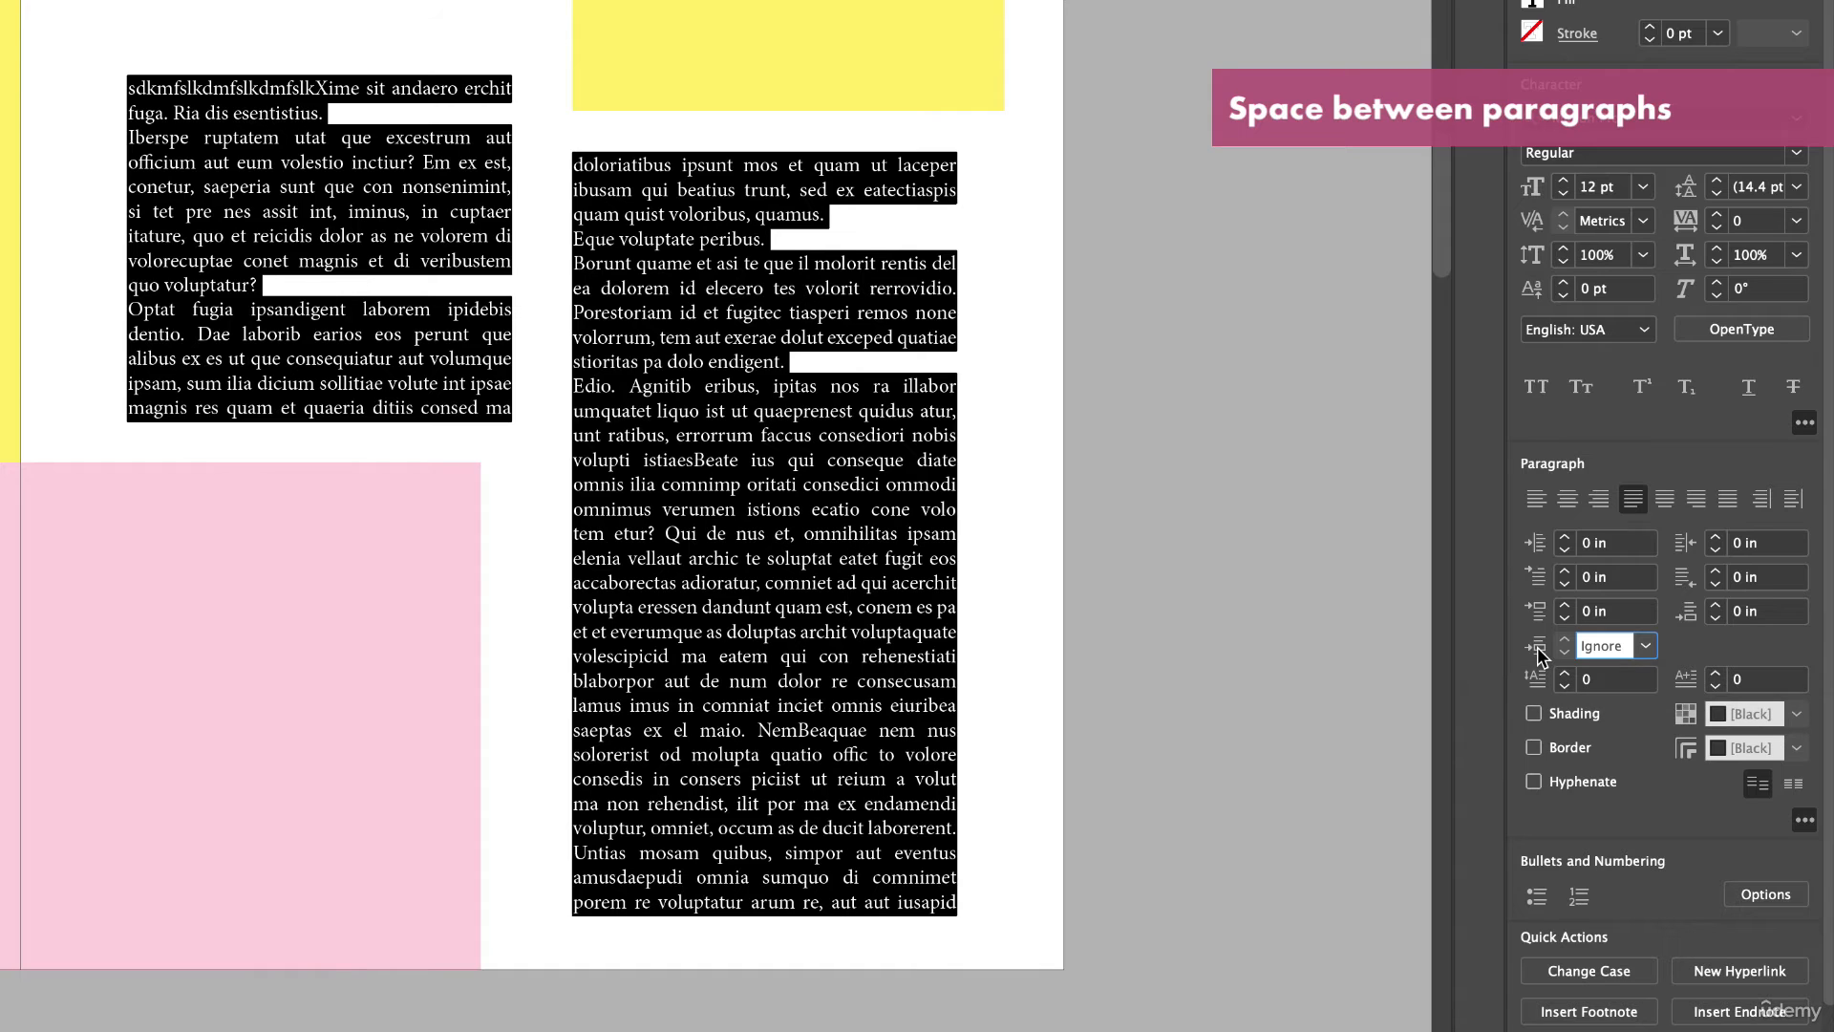
pyautogui.click(1646, 648)
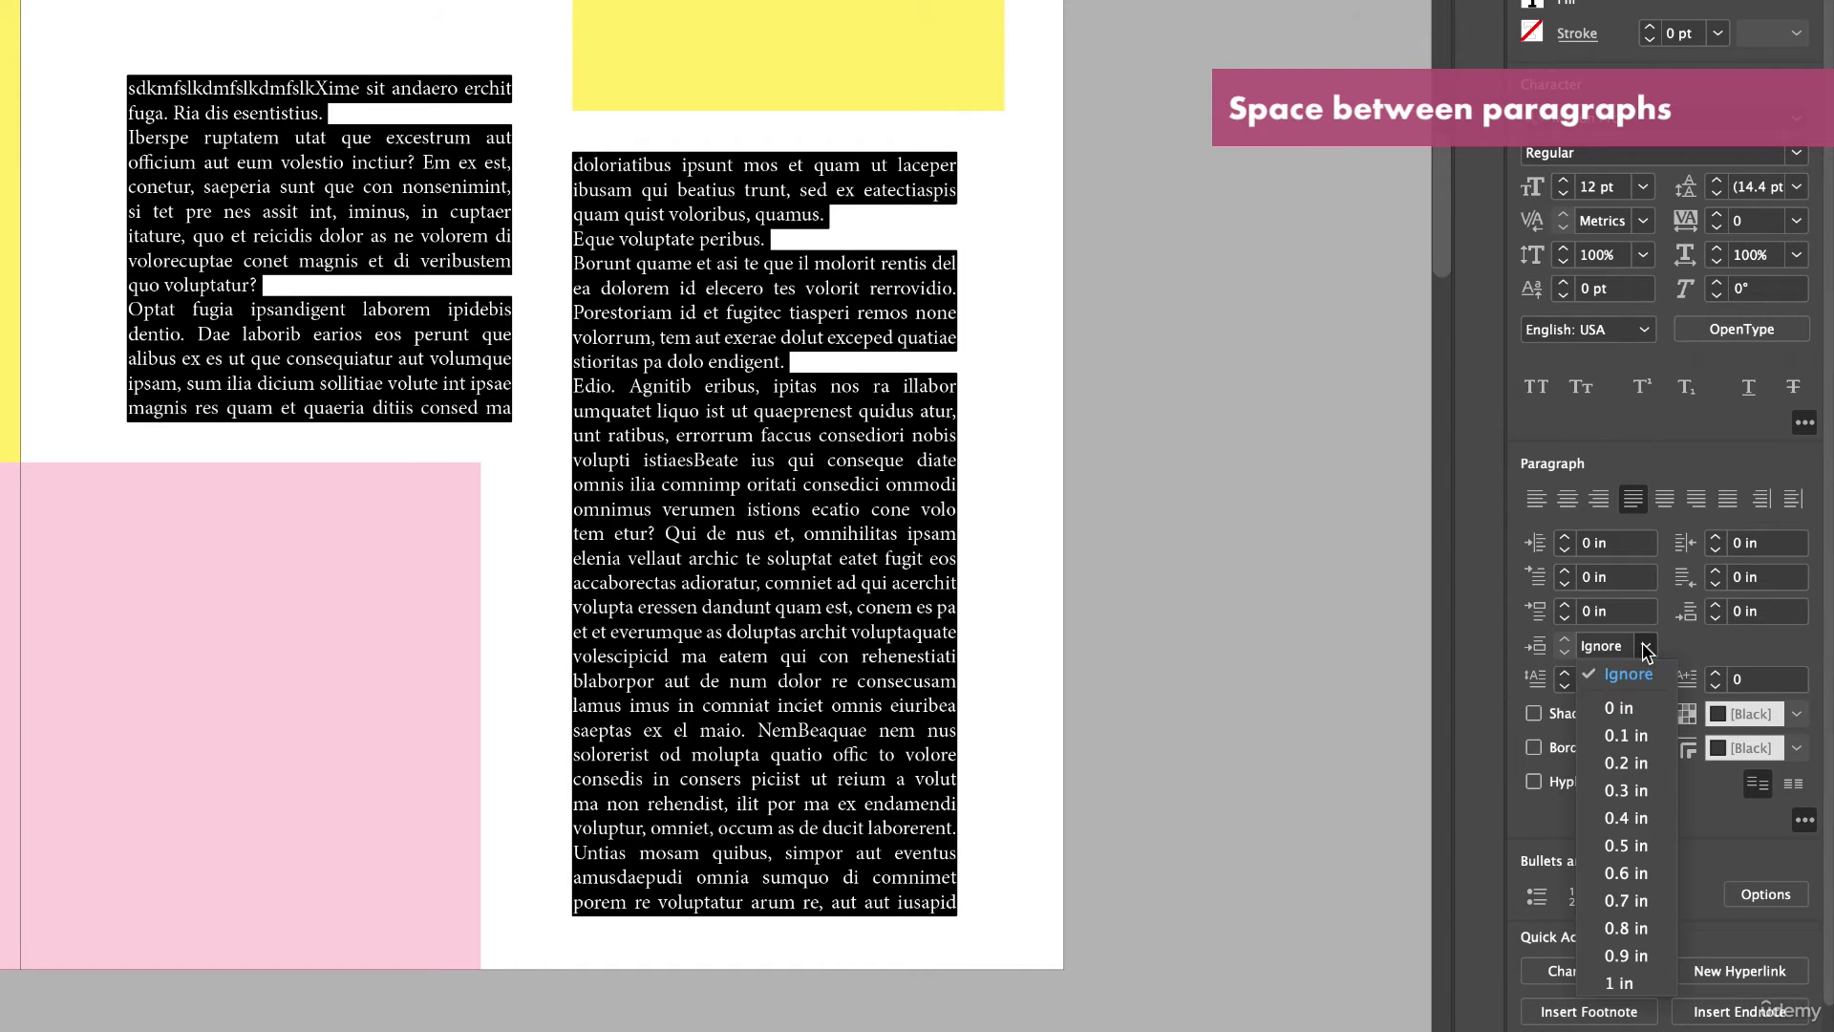
pyautogui.click(1642, 764)
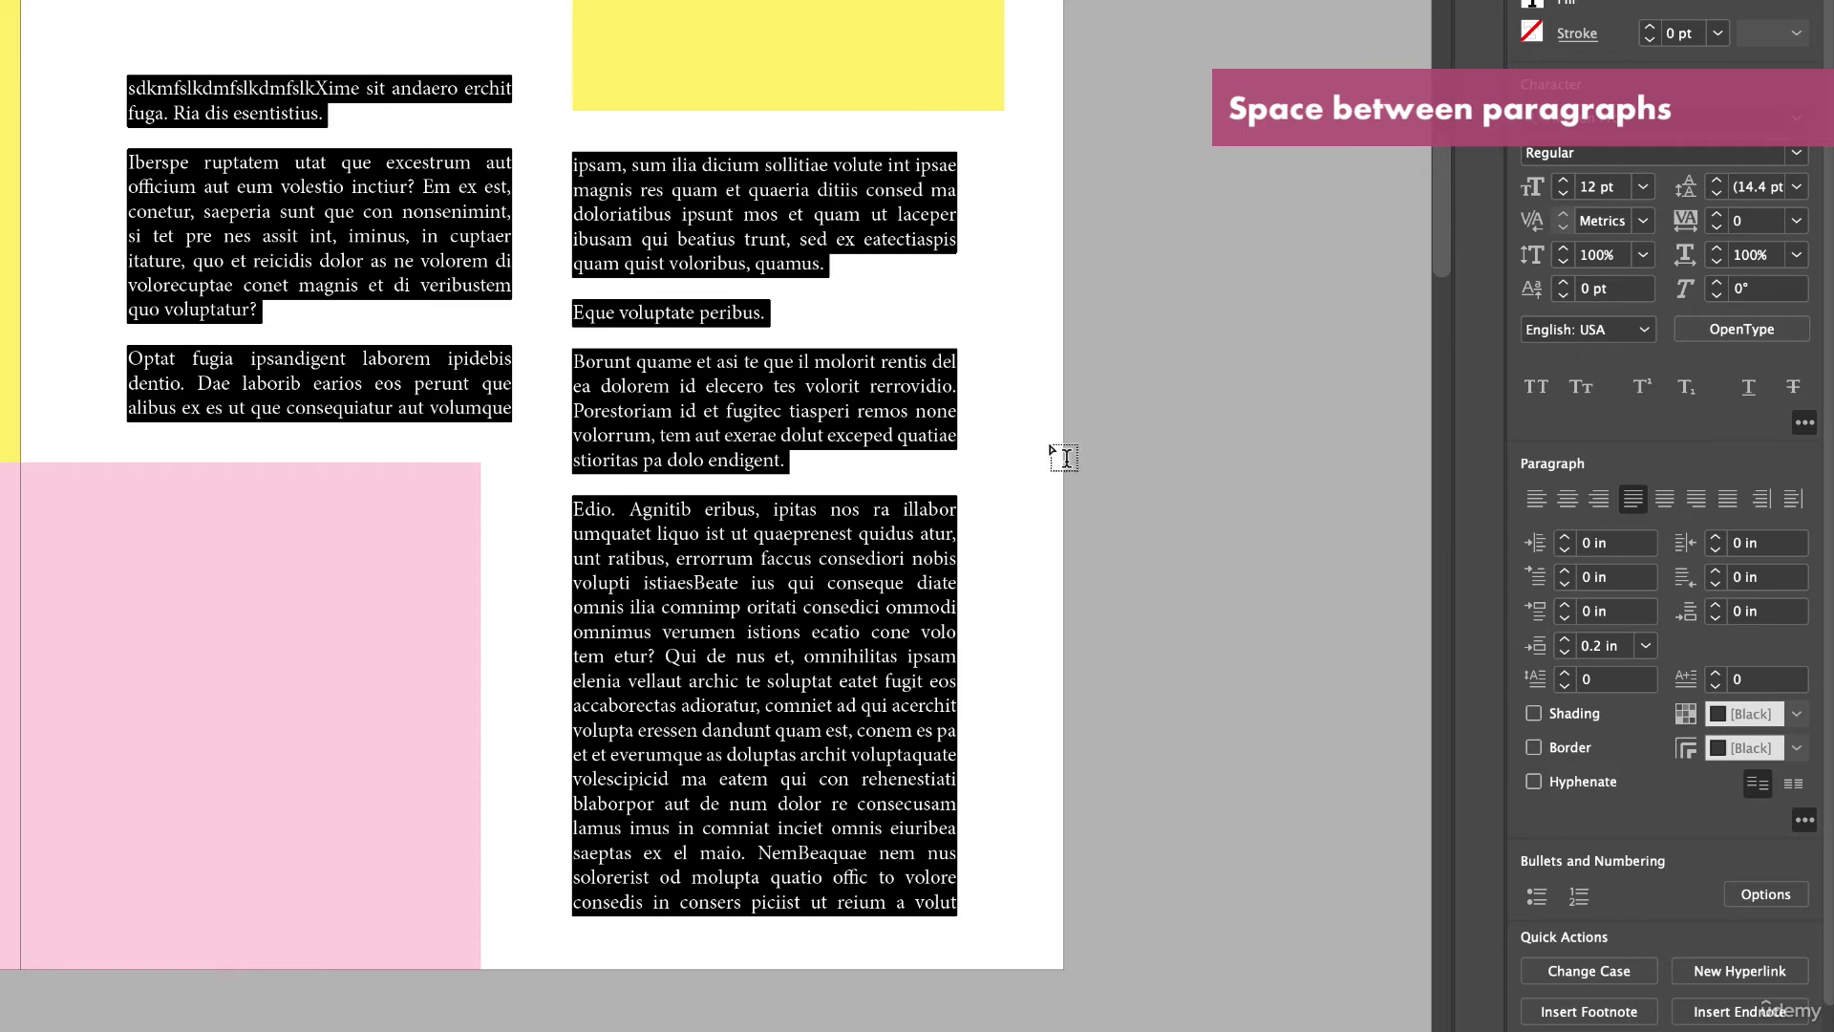
pyautogui.click(896, 405)
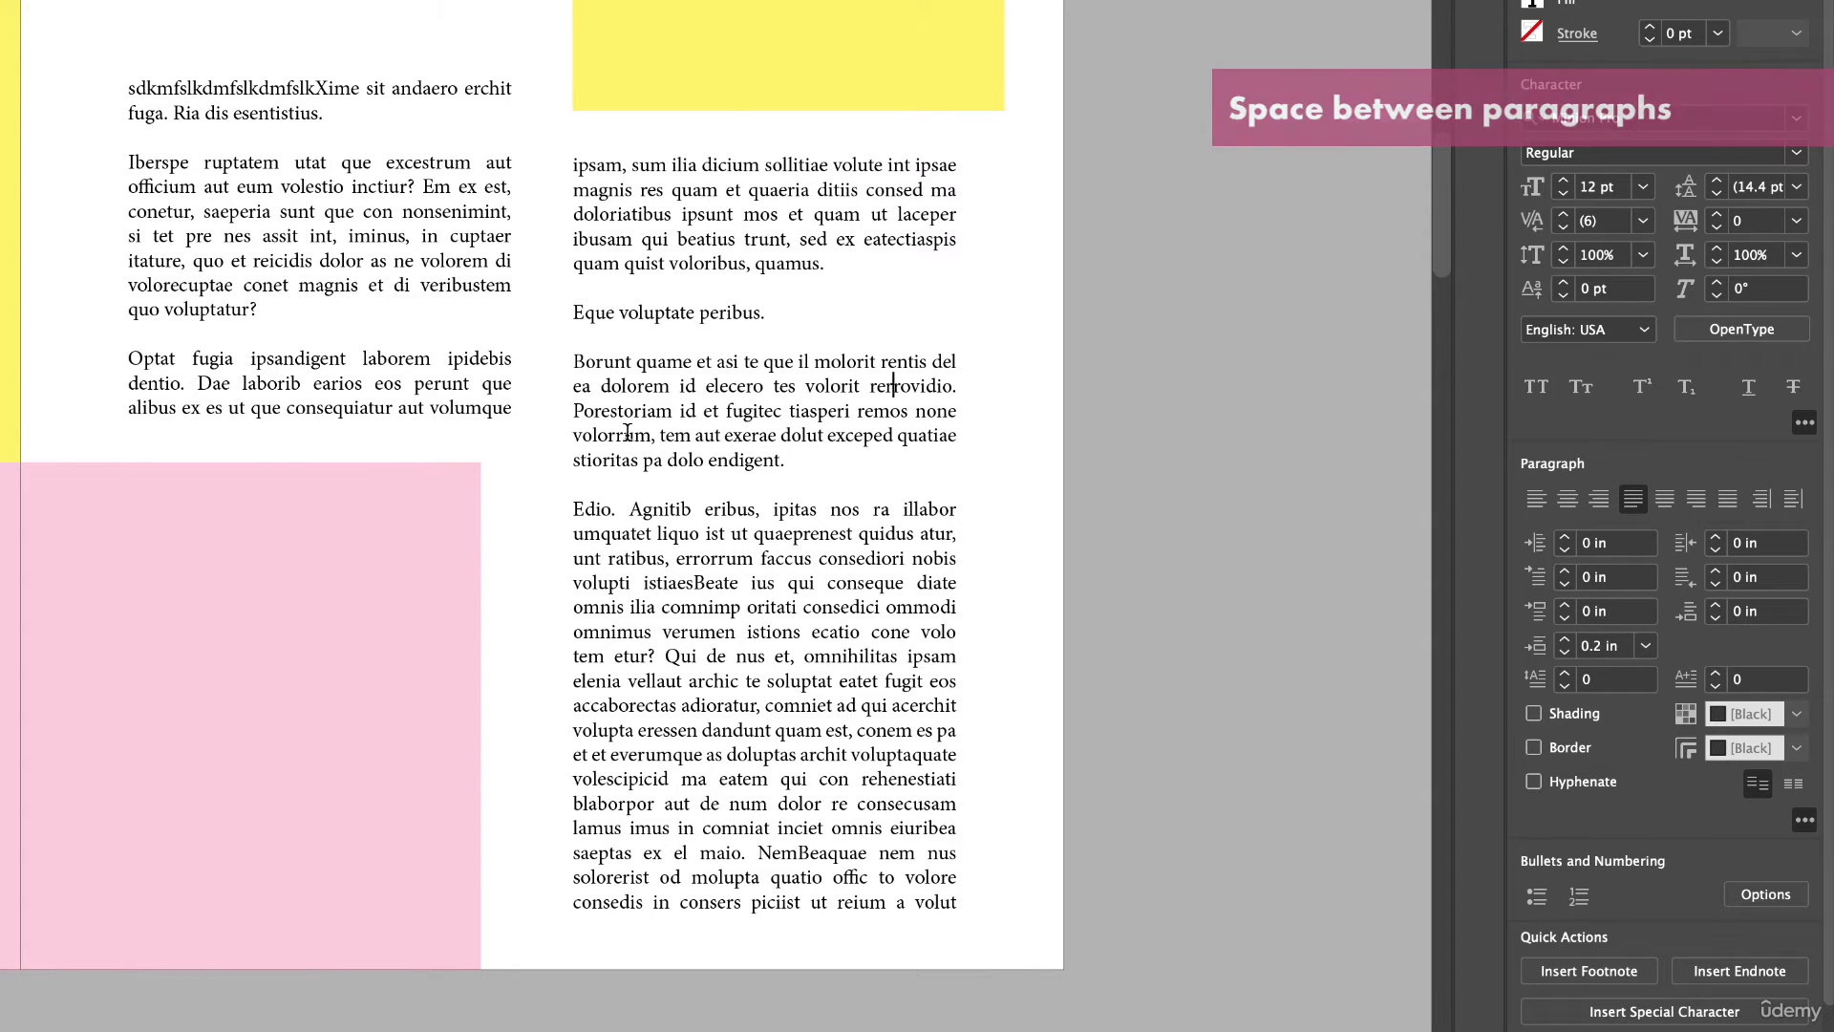
# Try a first-line indent of 0.1875 in with no space between paragraphs across the whole story.
pyautogui.hotkey('ctrl', 'a')
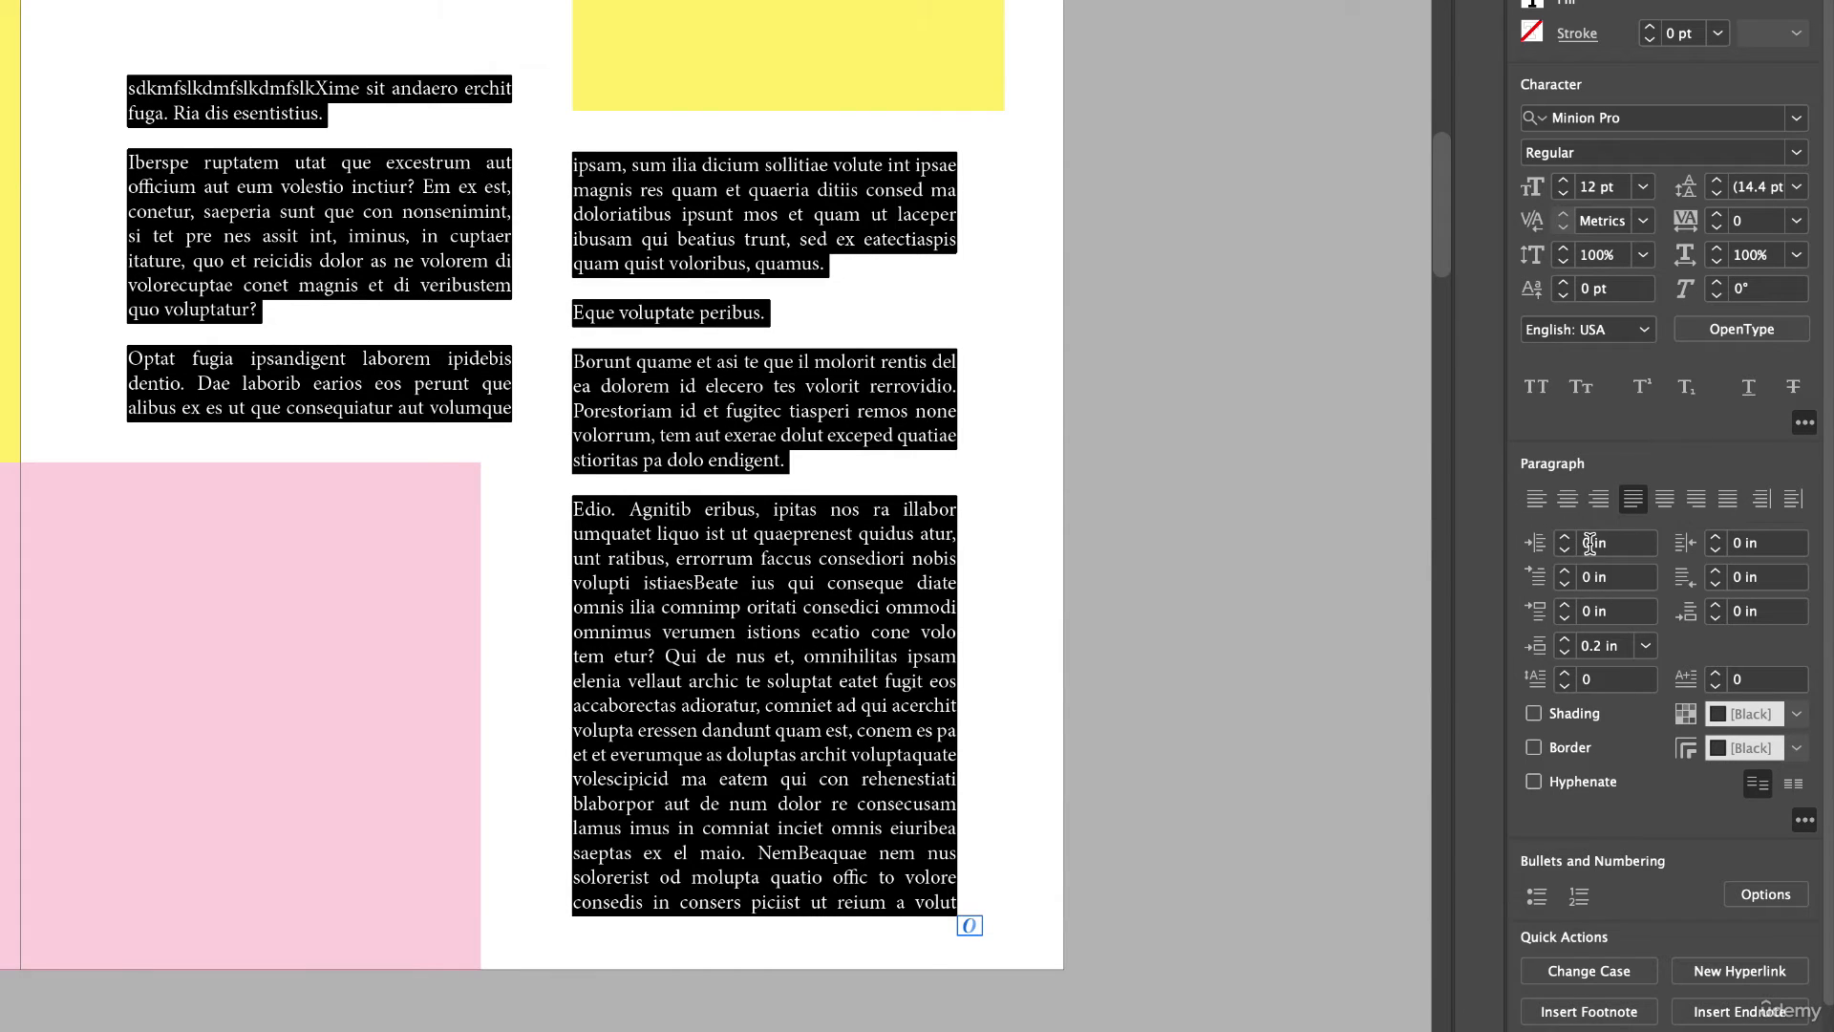
pyautogui.click(1536, 548)
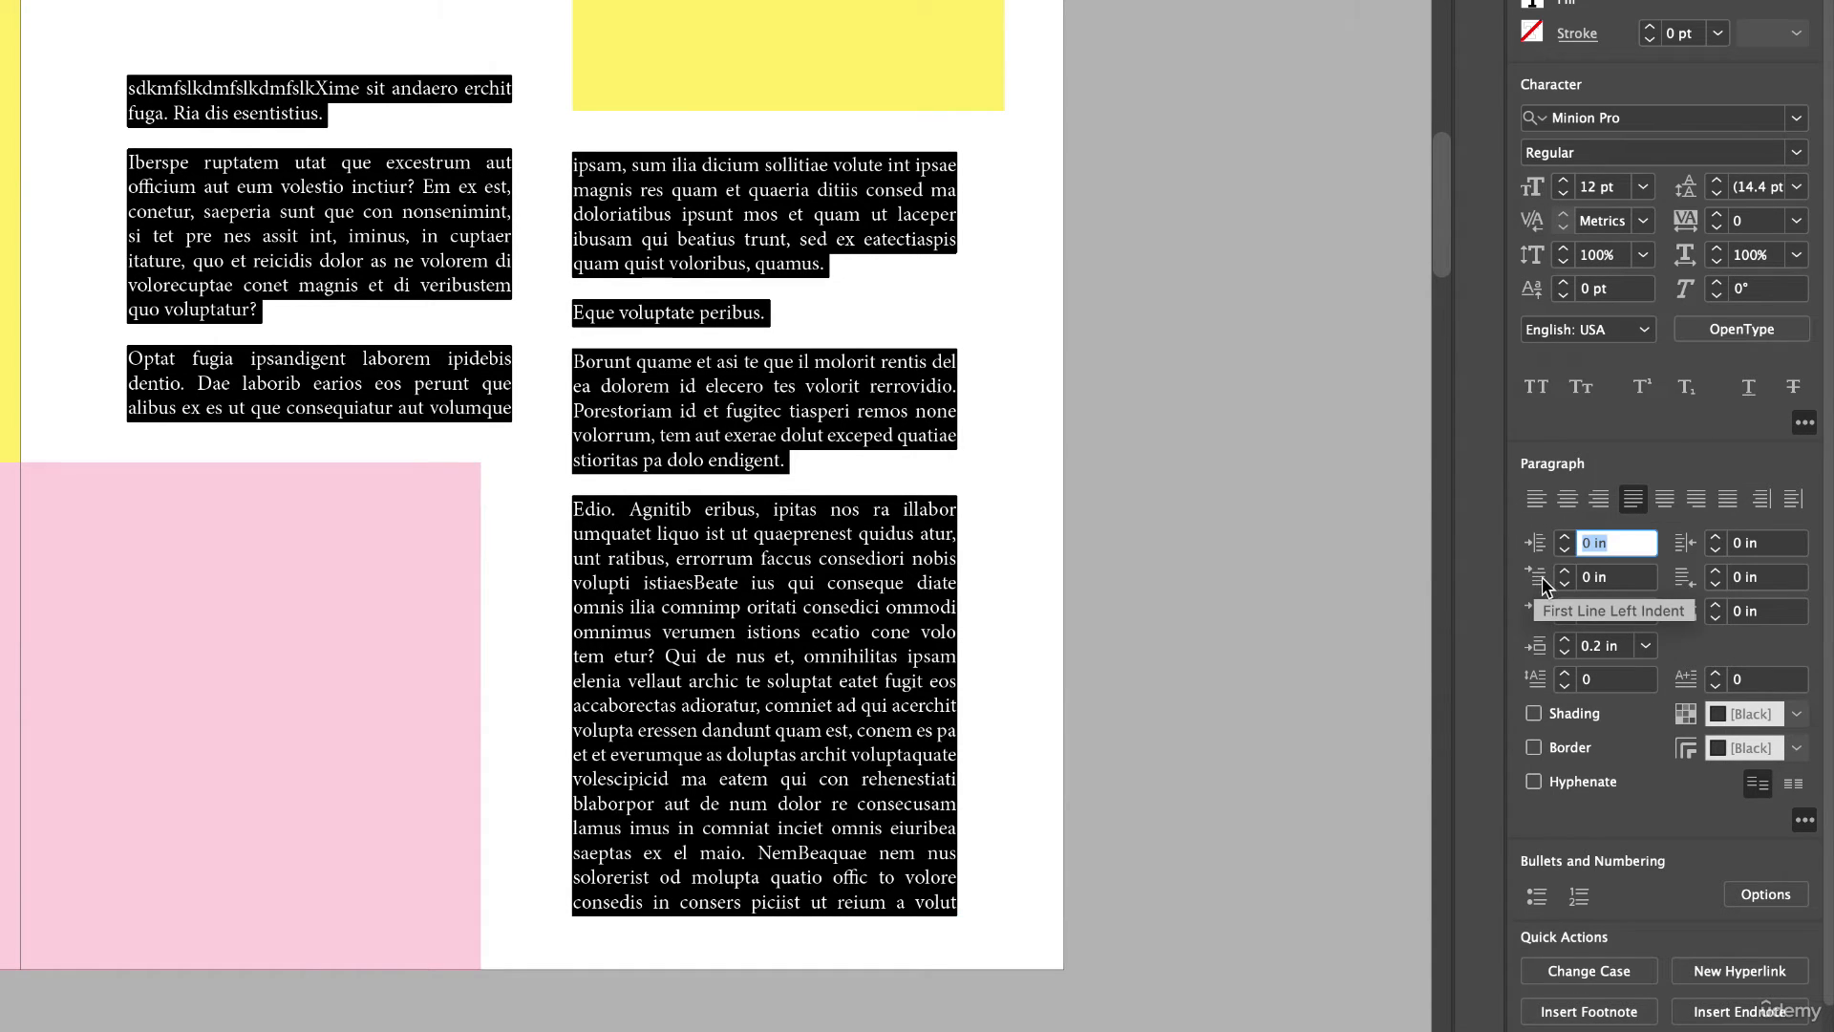
pyautogui.click(1566, 571)
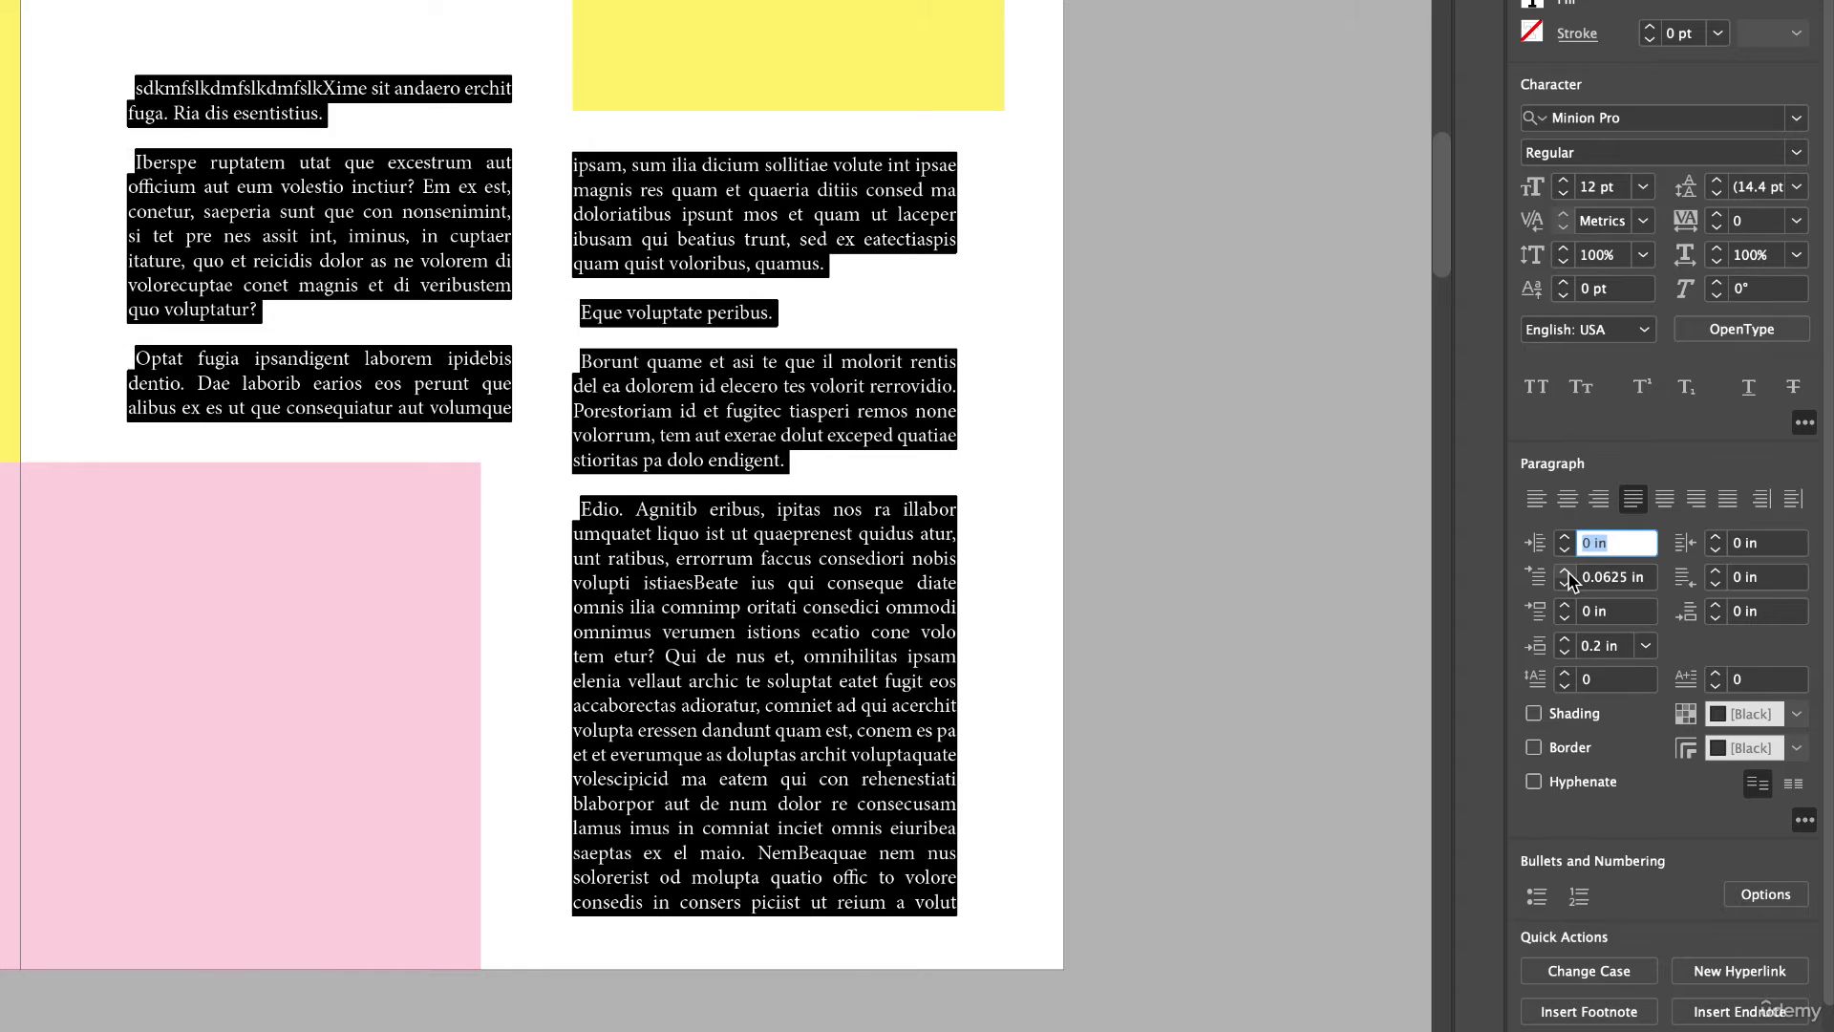
pyautogui.click(1566, 571)
pyautogui.click(1566, 571)
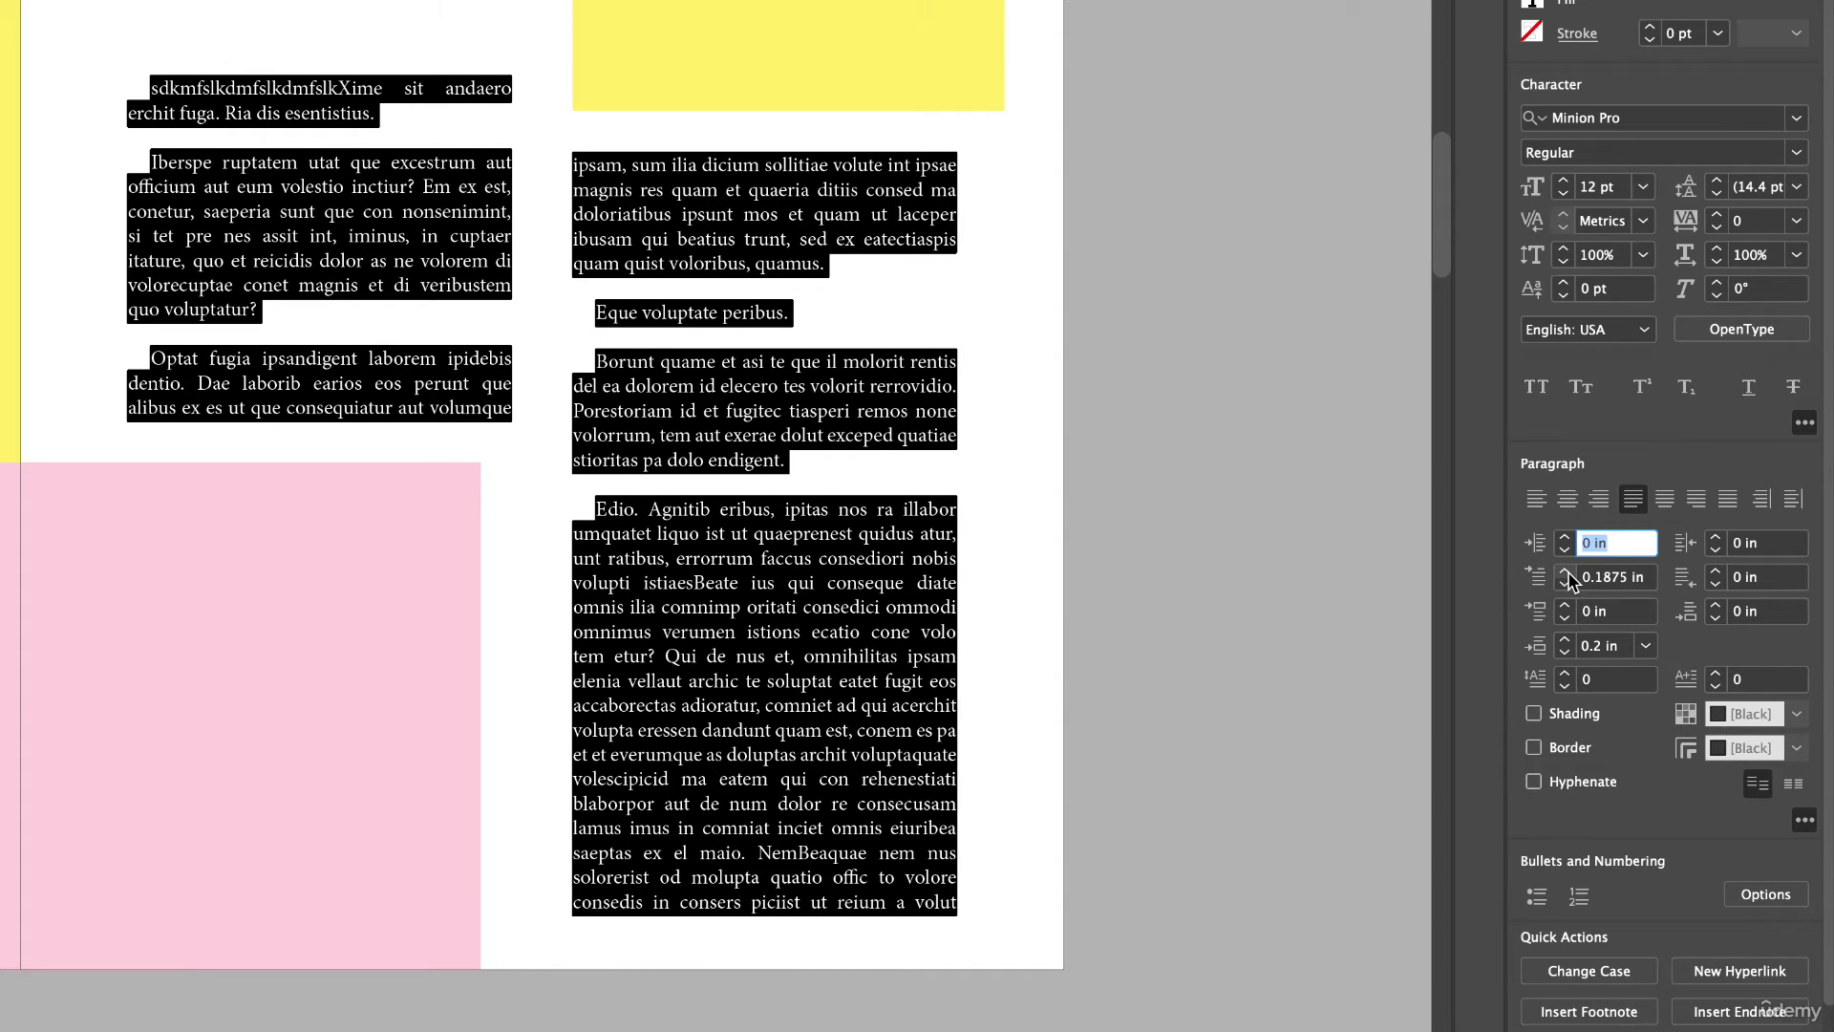
pyautogui.click(1567, 653)
pyautogui.click(1566, 653)
pyautogui.click(1566, 654)
pyautogui.click(1567, 653)
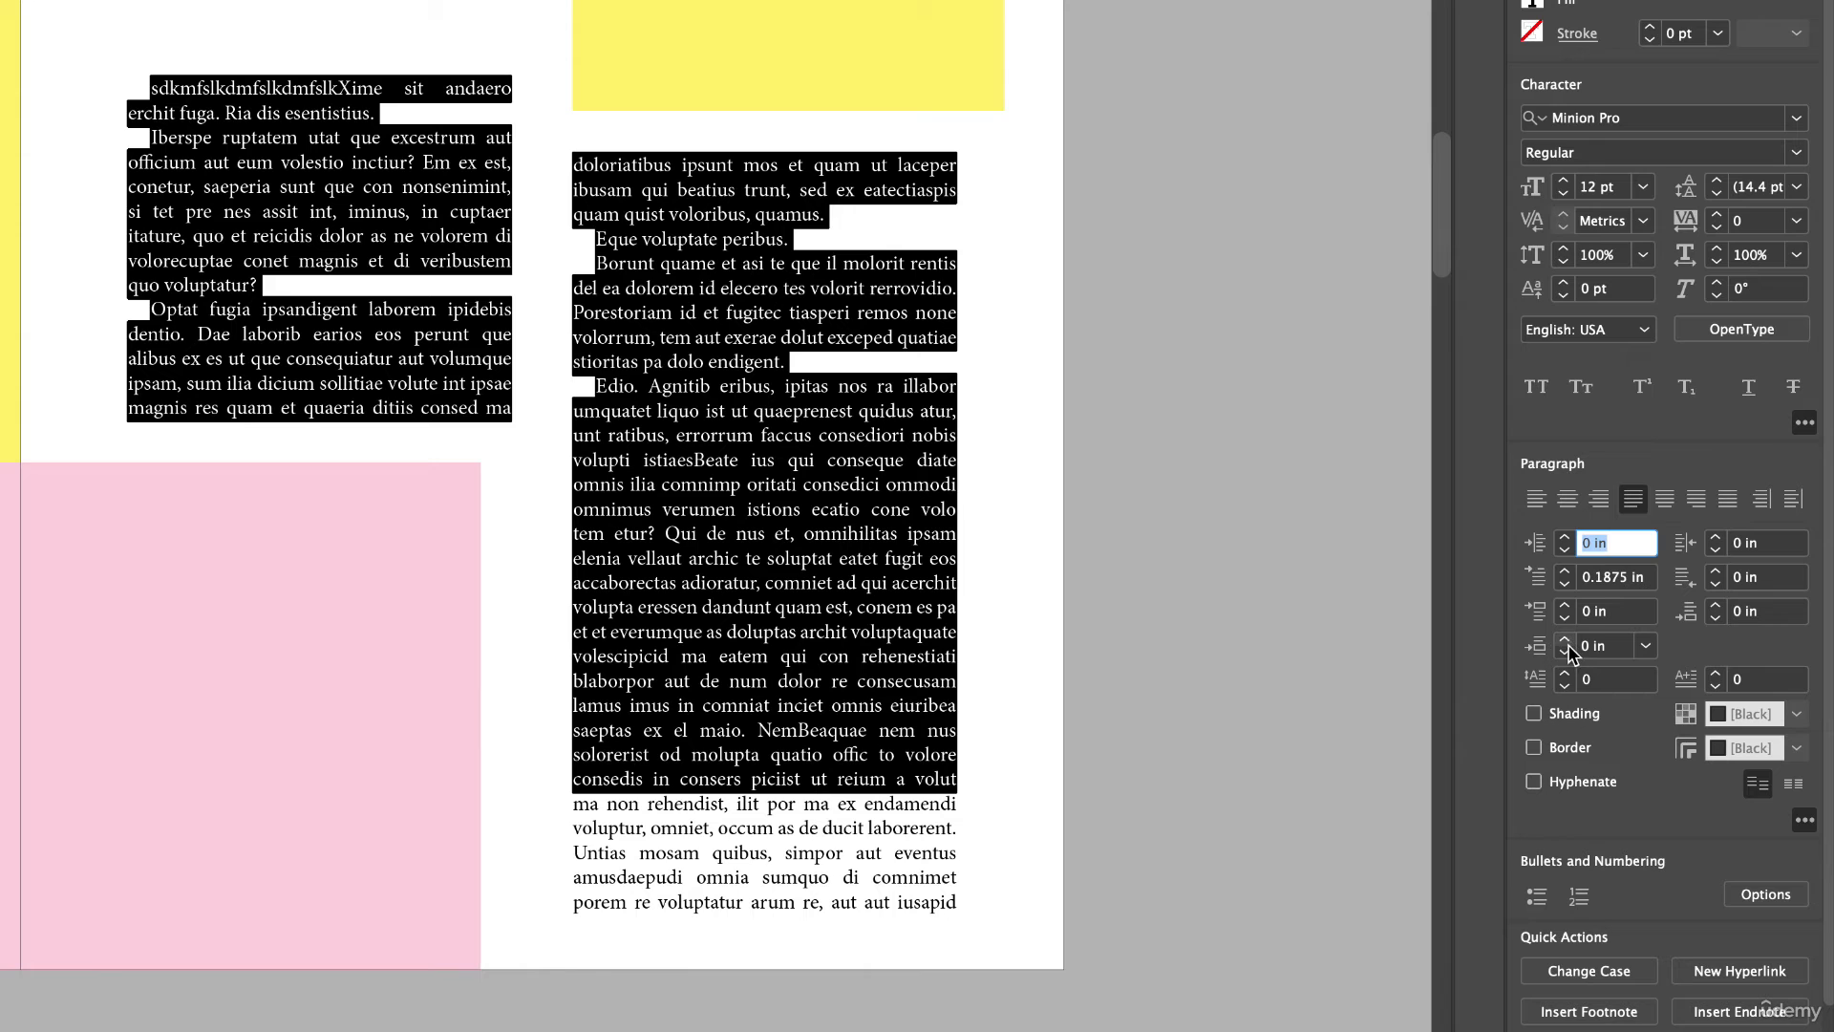
pyautogui.click(950, 312)
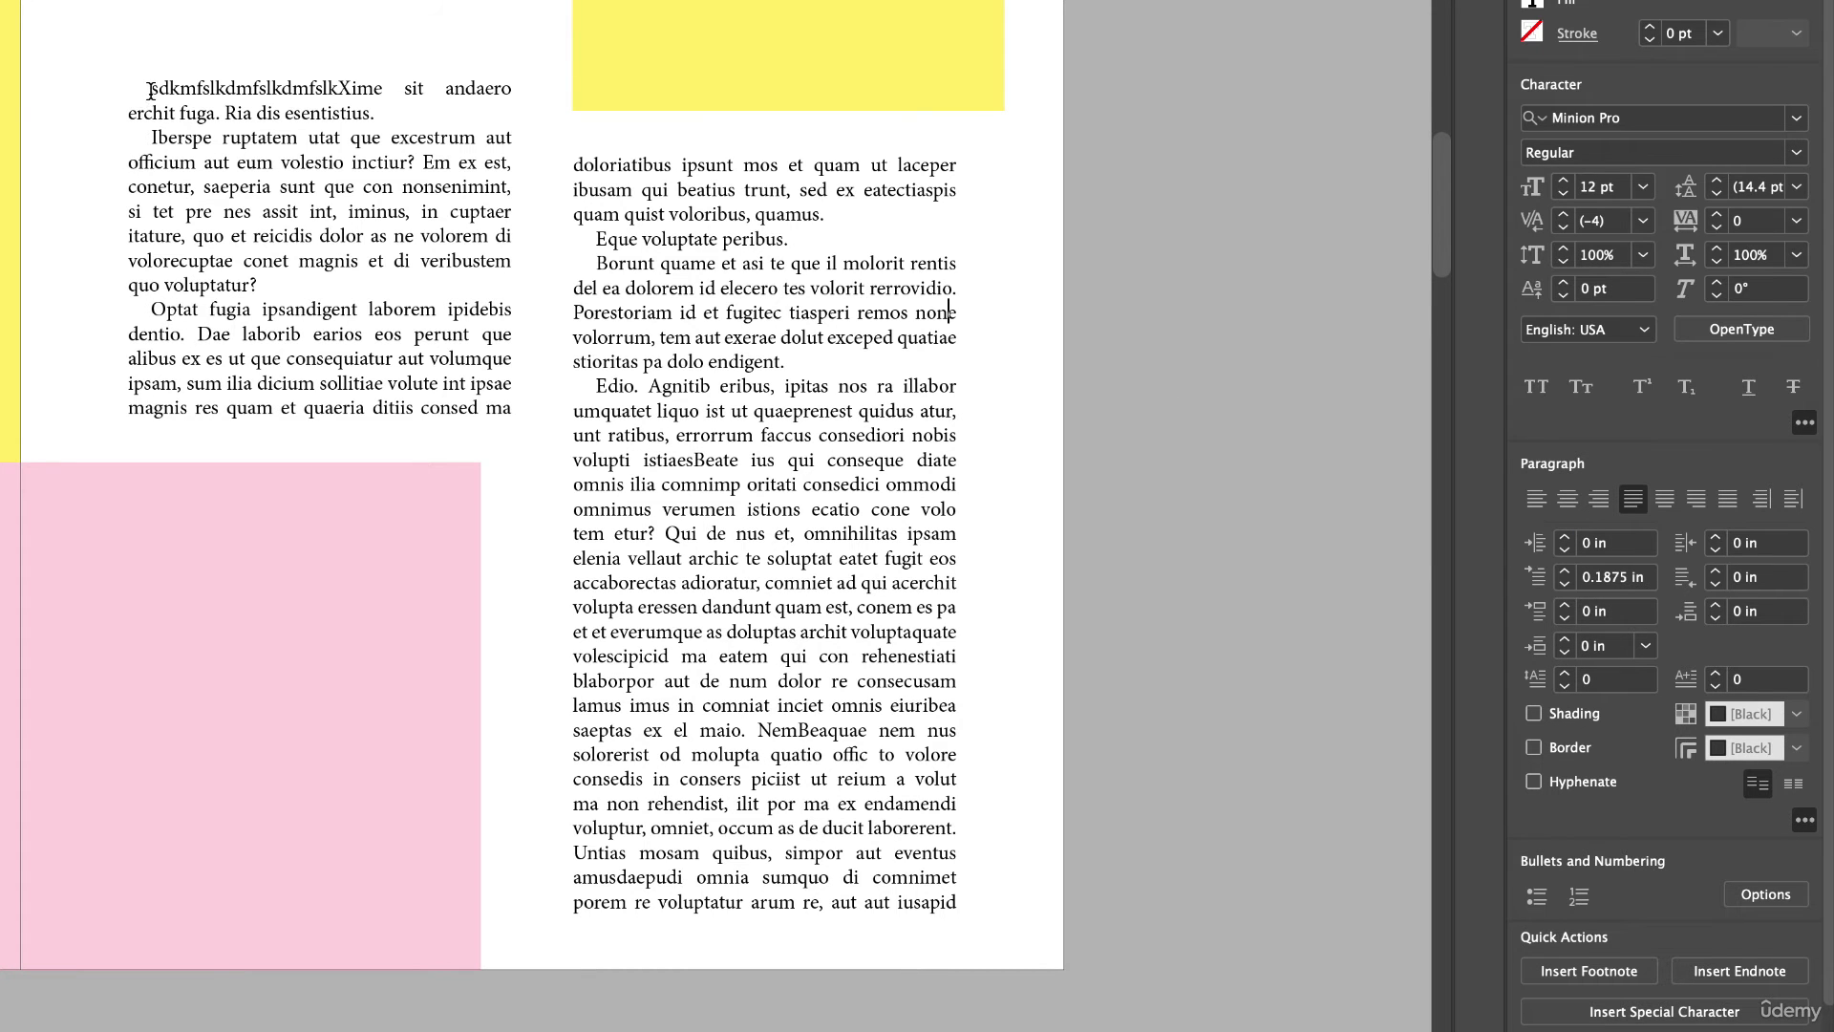
pyautogui.moveTo(150, 91); pyautogui.dragTo(1044, 950)
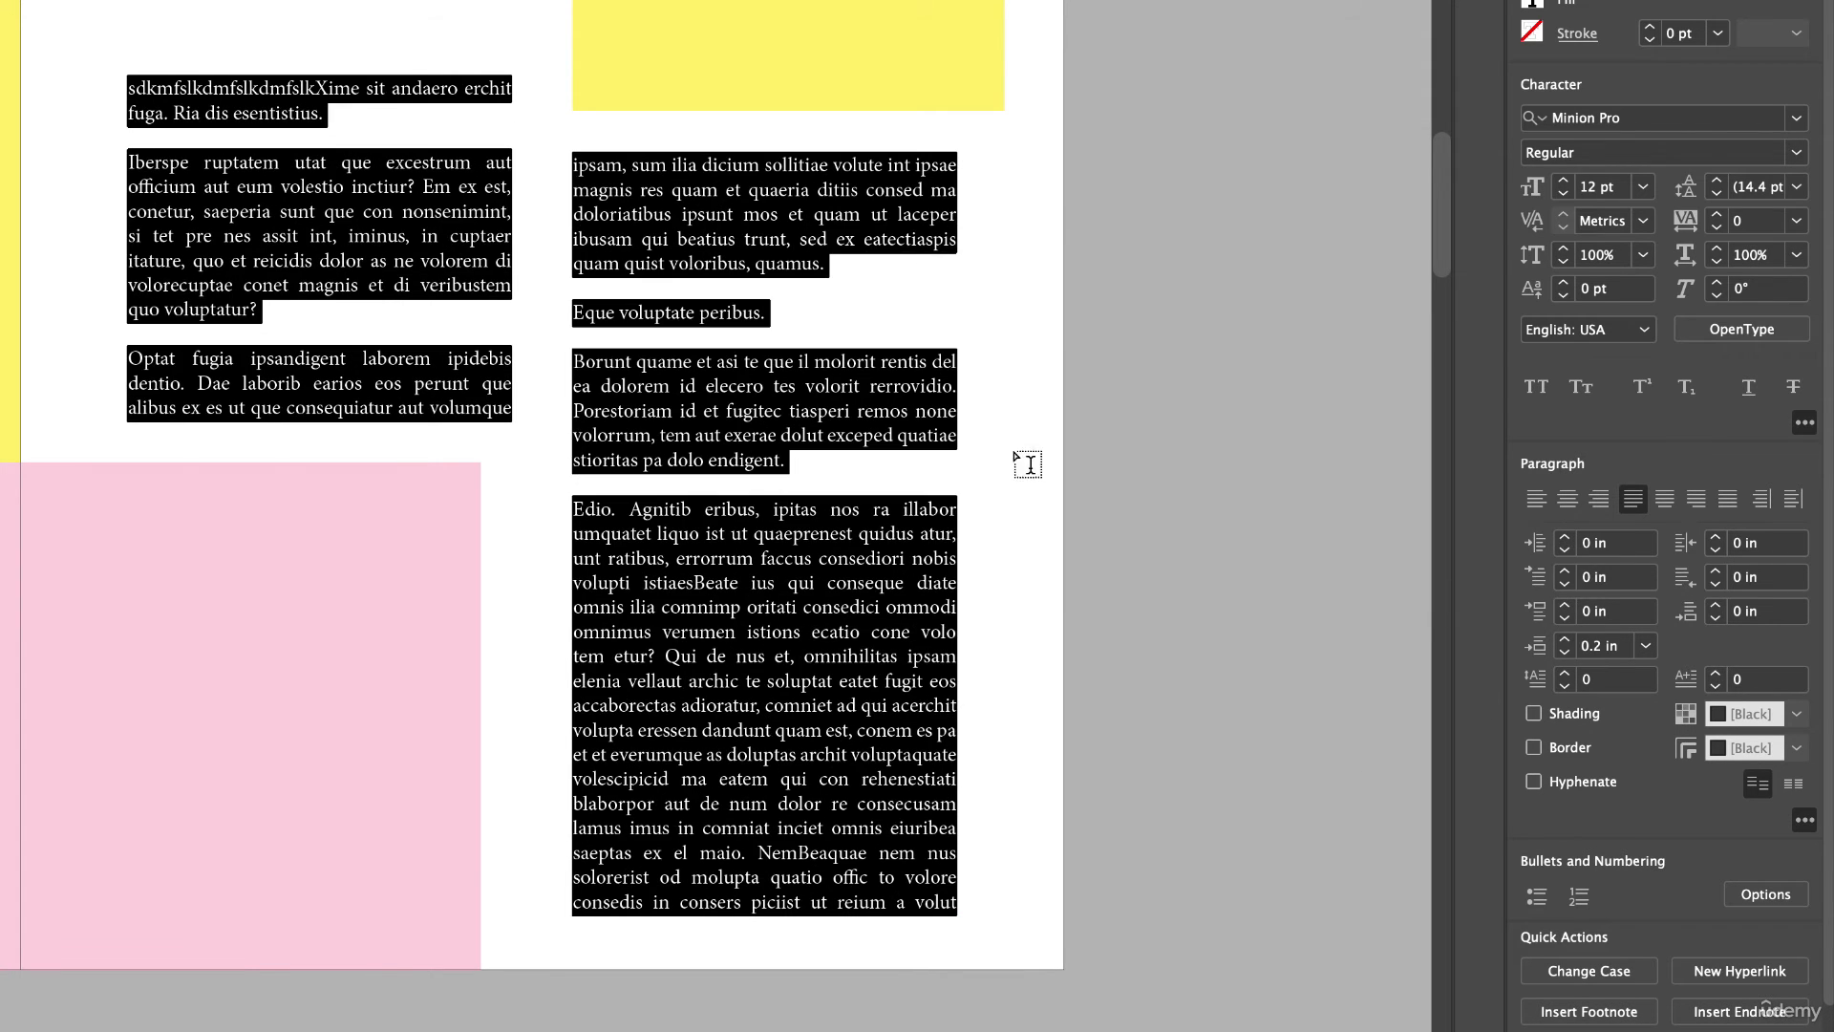
pyautogui.click(761, 363)
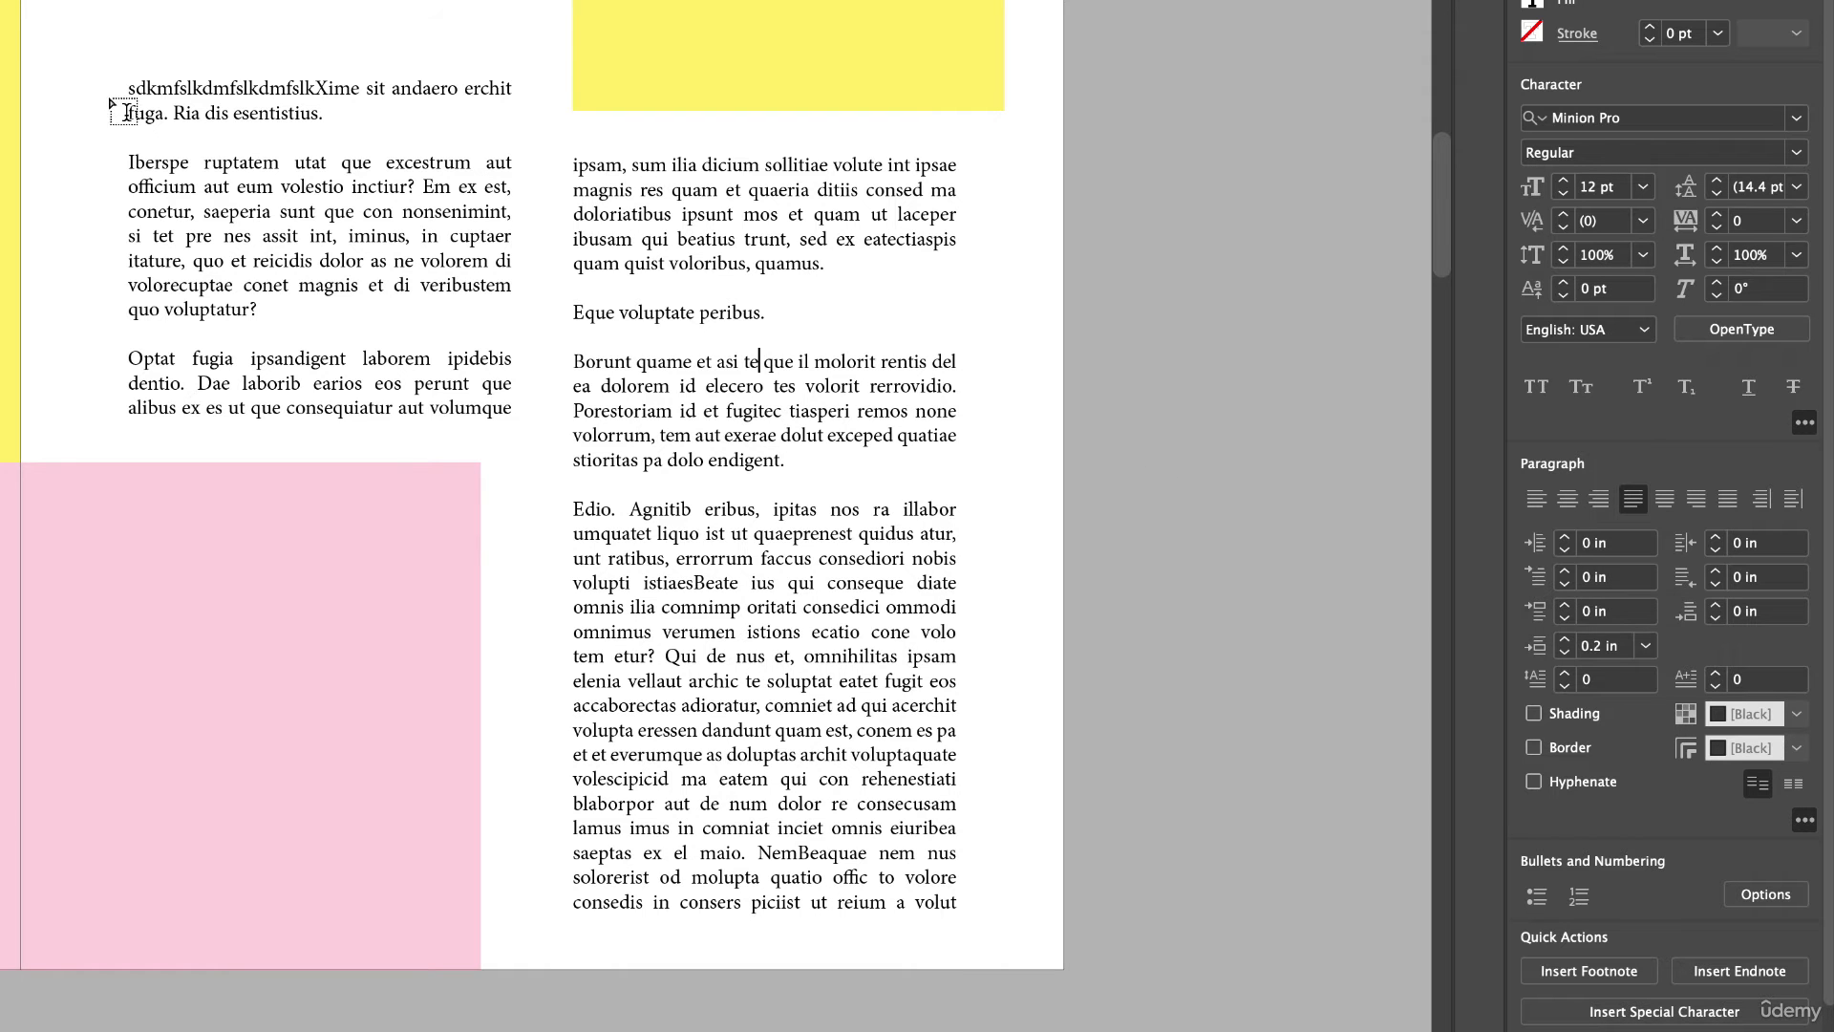
# Indent the paragraph beginning 'Borunt quame' 0.3125 in from the left and 0.375 in from the right.
pyautogui.moveTo(125, 82); pyautogui.dragTo(1043, 919)
pyautogui.click(576, 365)
pyautogui.moveTo(571, 361); pyautogui.dragTo(792, 460)
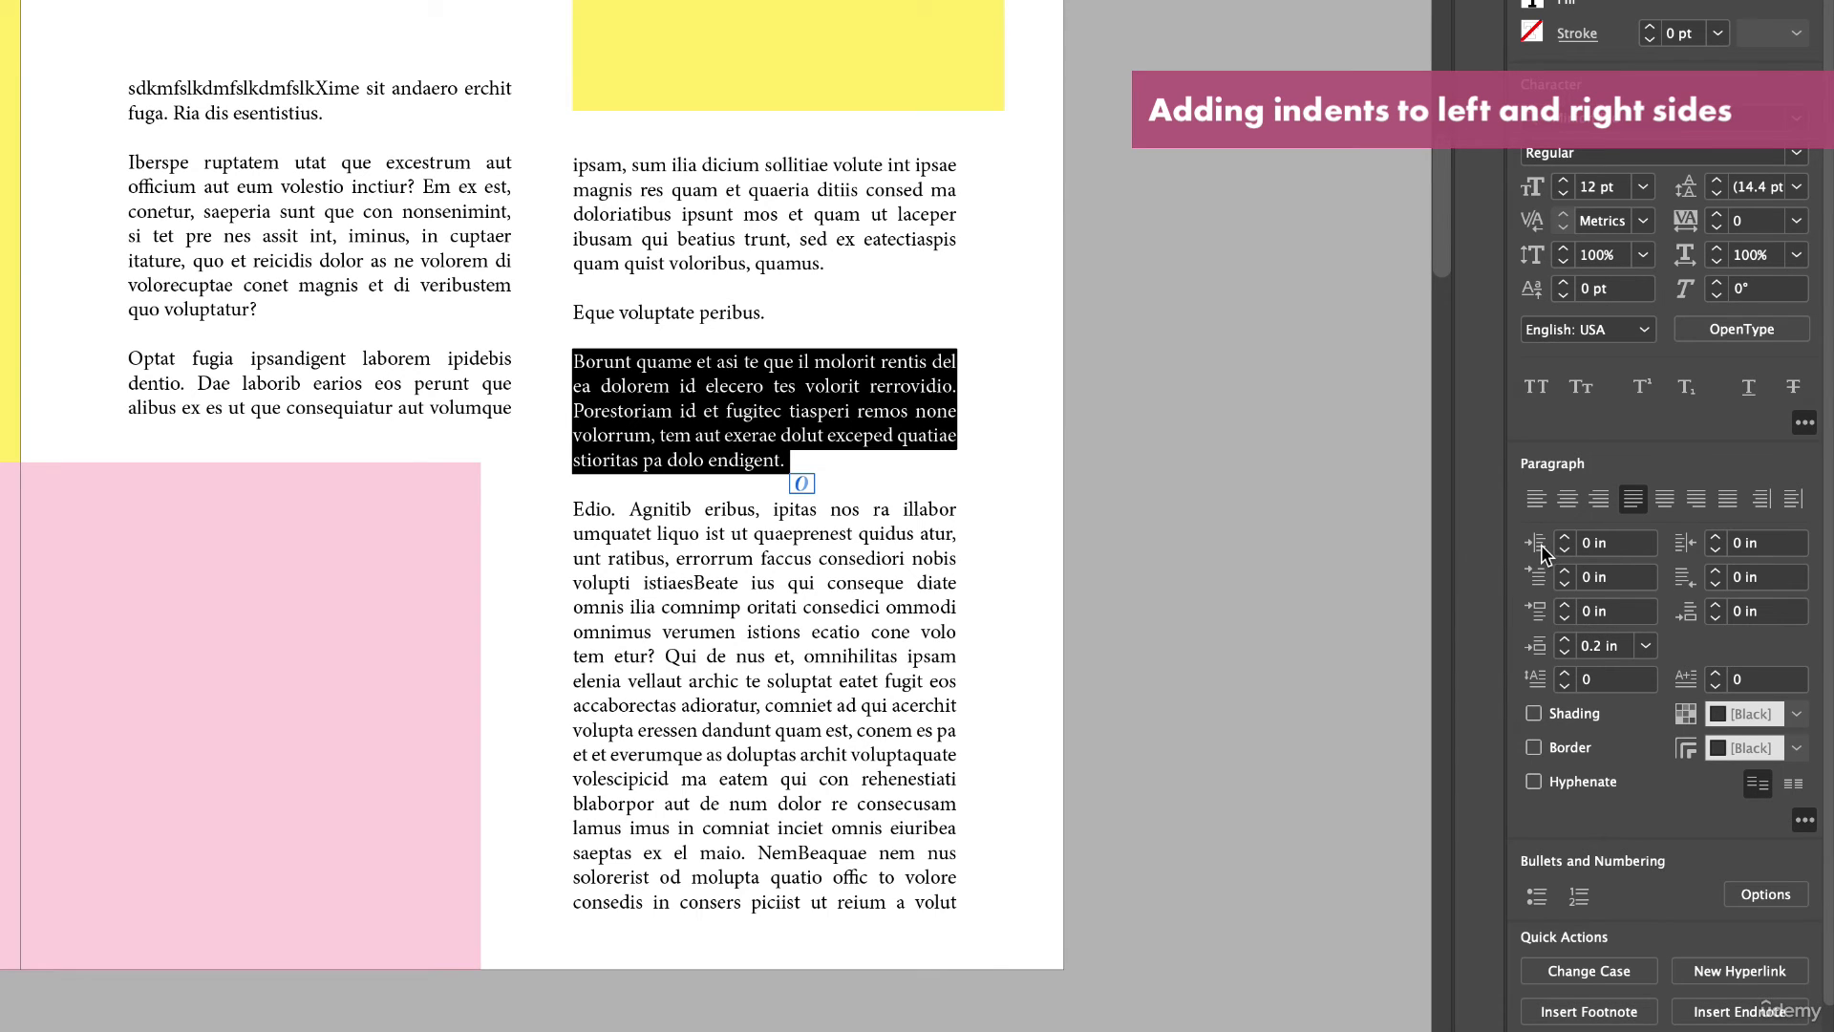
pyautogui.click(1564, 538)
pyautogui.click(1565, 537)
pyautogui.click(1565, 538)
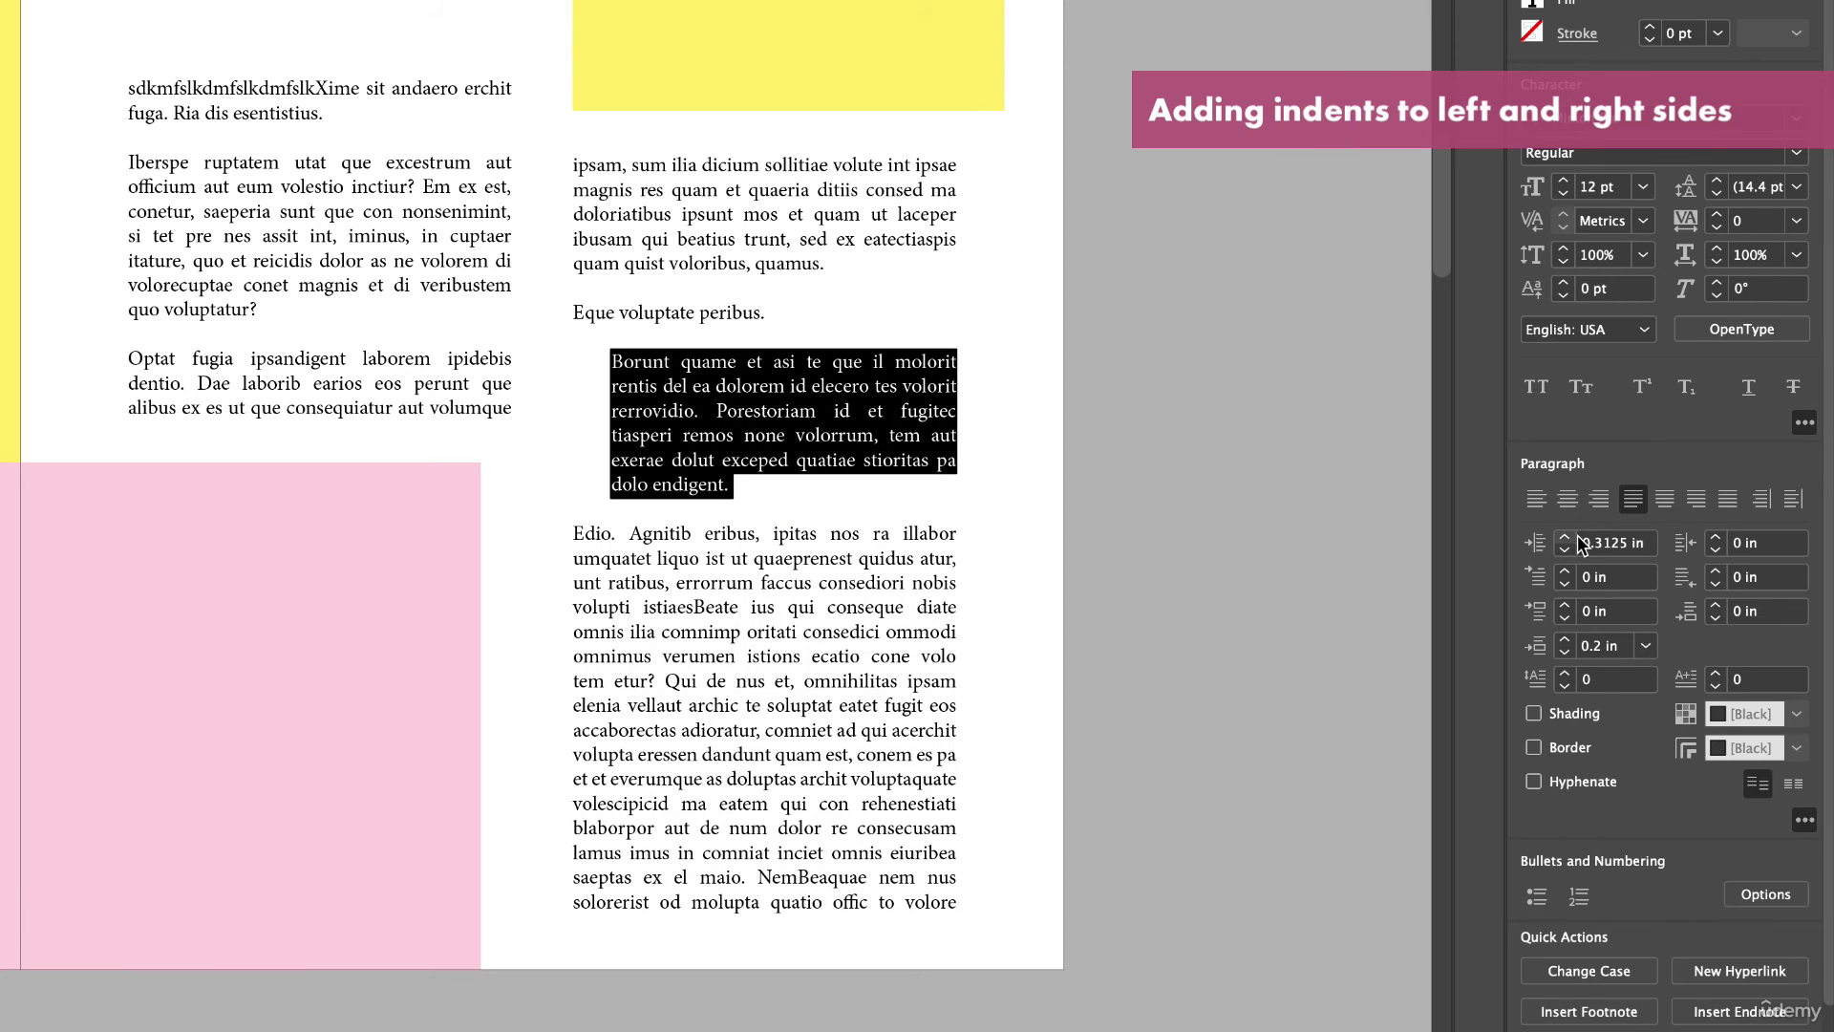
pyautogui.click(1717, 538)
pyautogui.click(1717, 538)
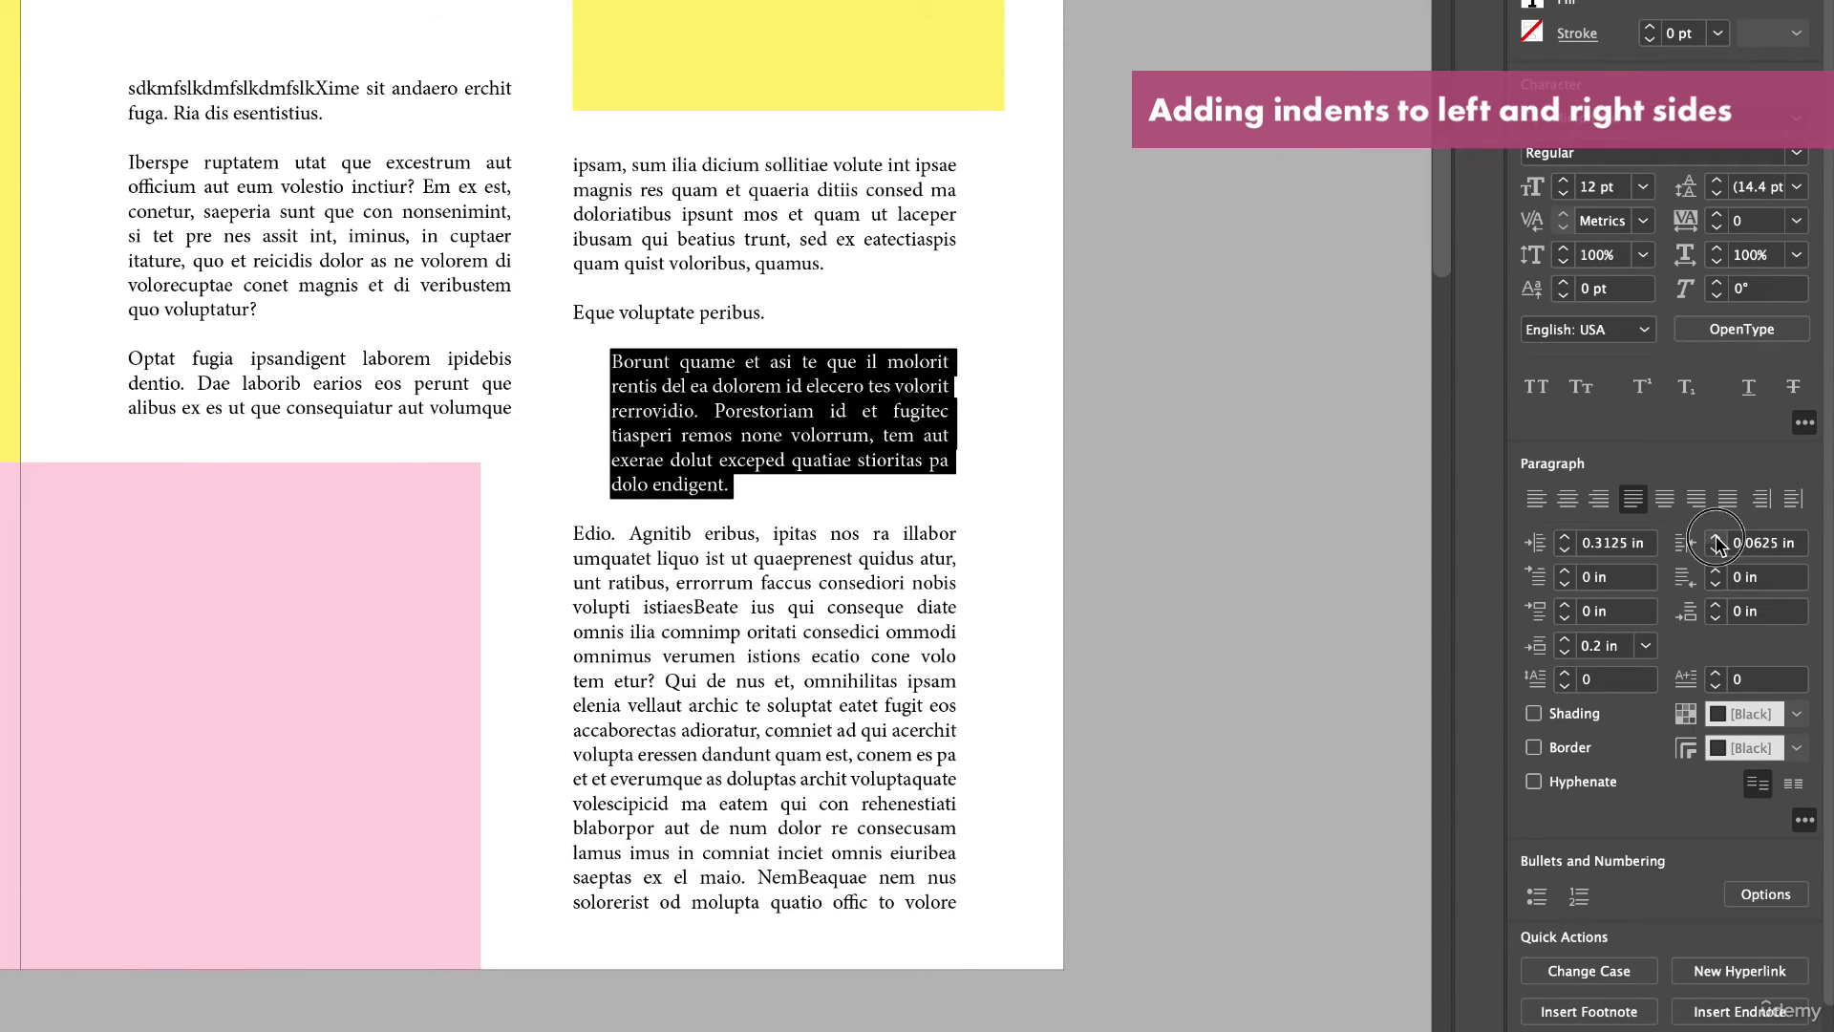
pyautogui.click(1718, 538)
pyautogui.click(1717, 538)
pyautogui.click(1717, 537)
pyautogui.click(1717, 538)
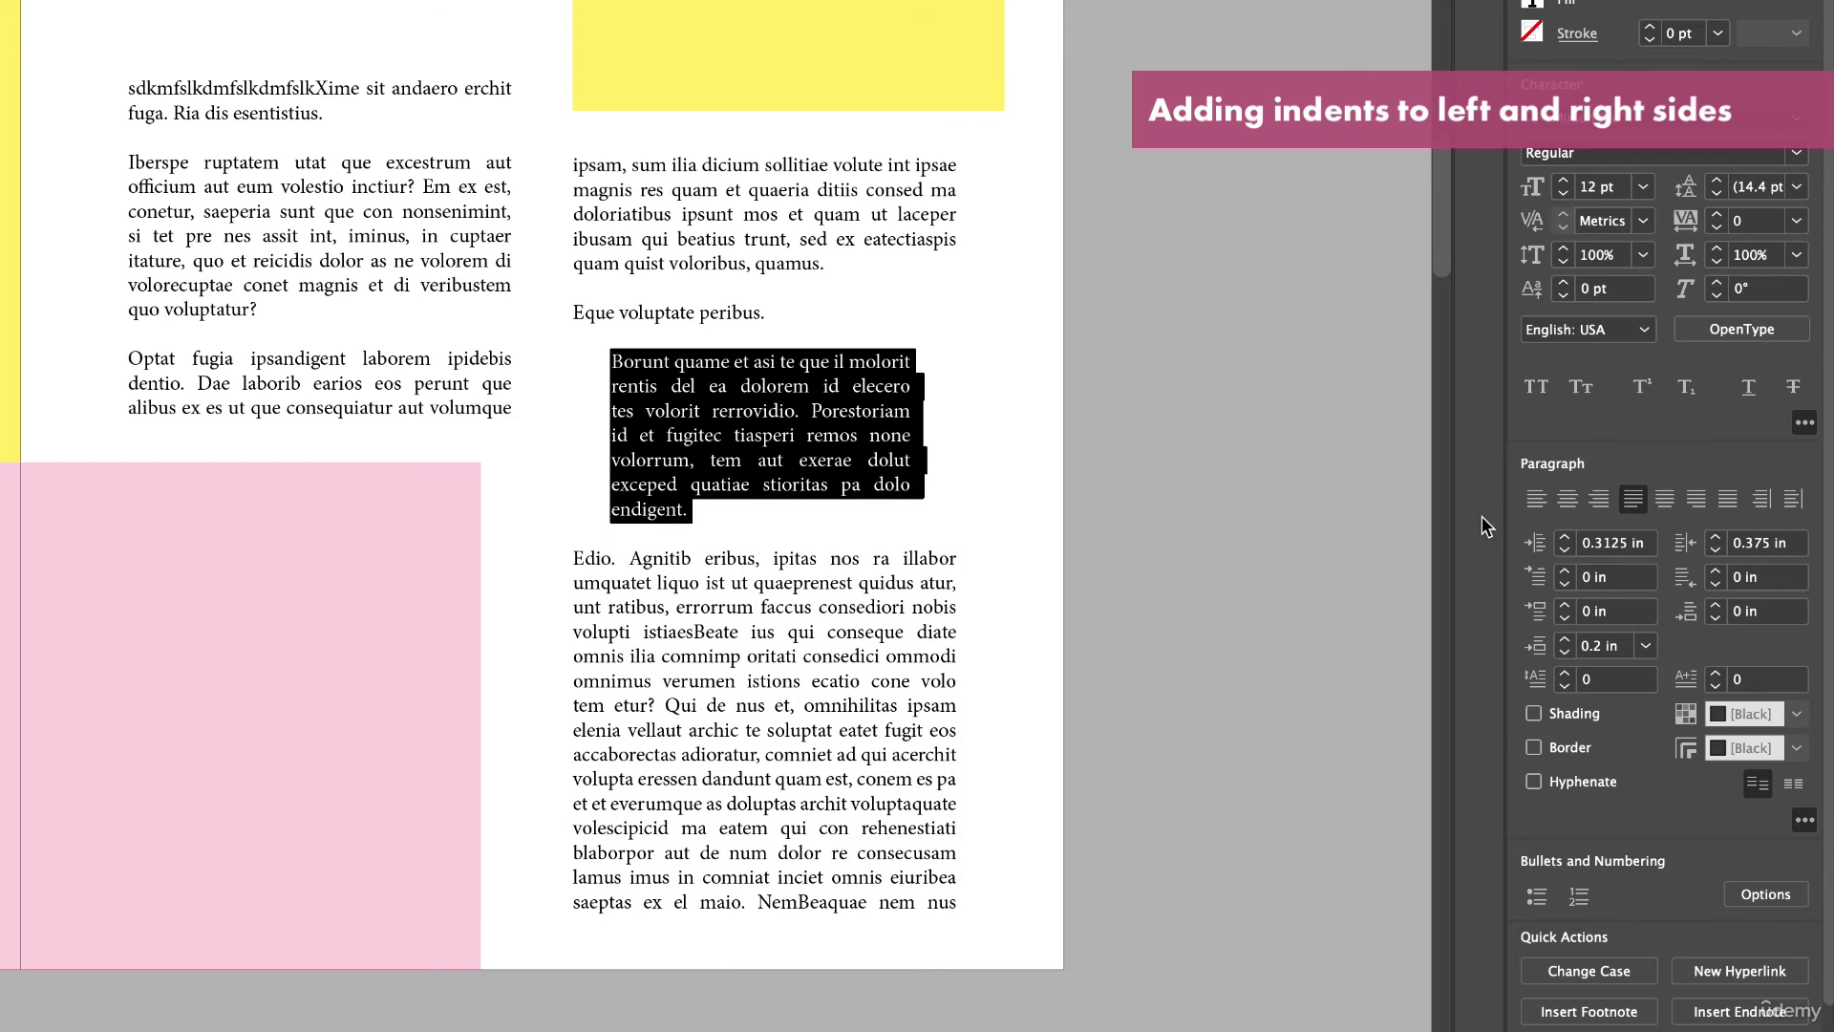
pyautogui.click(889, 460)
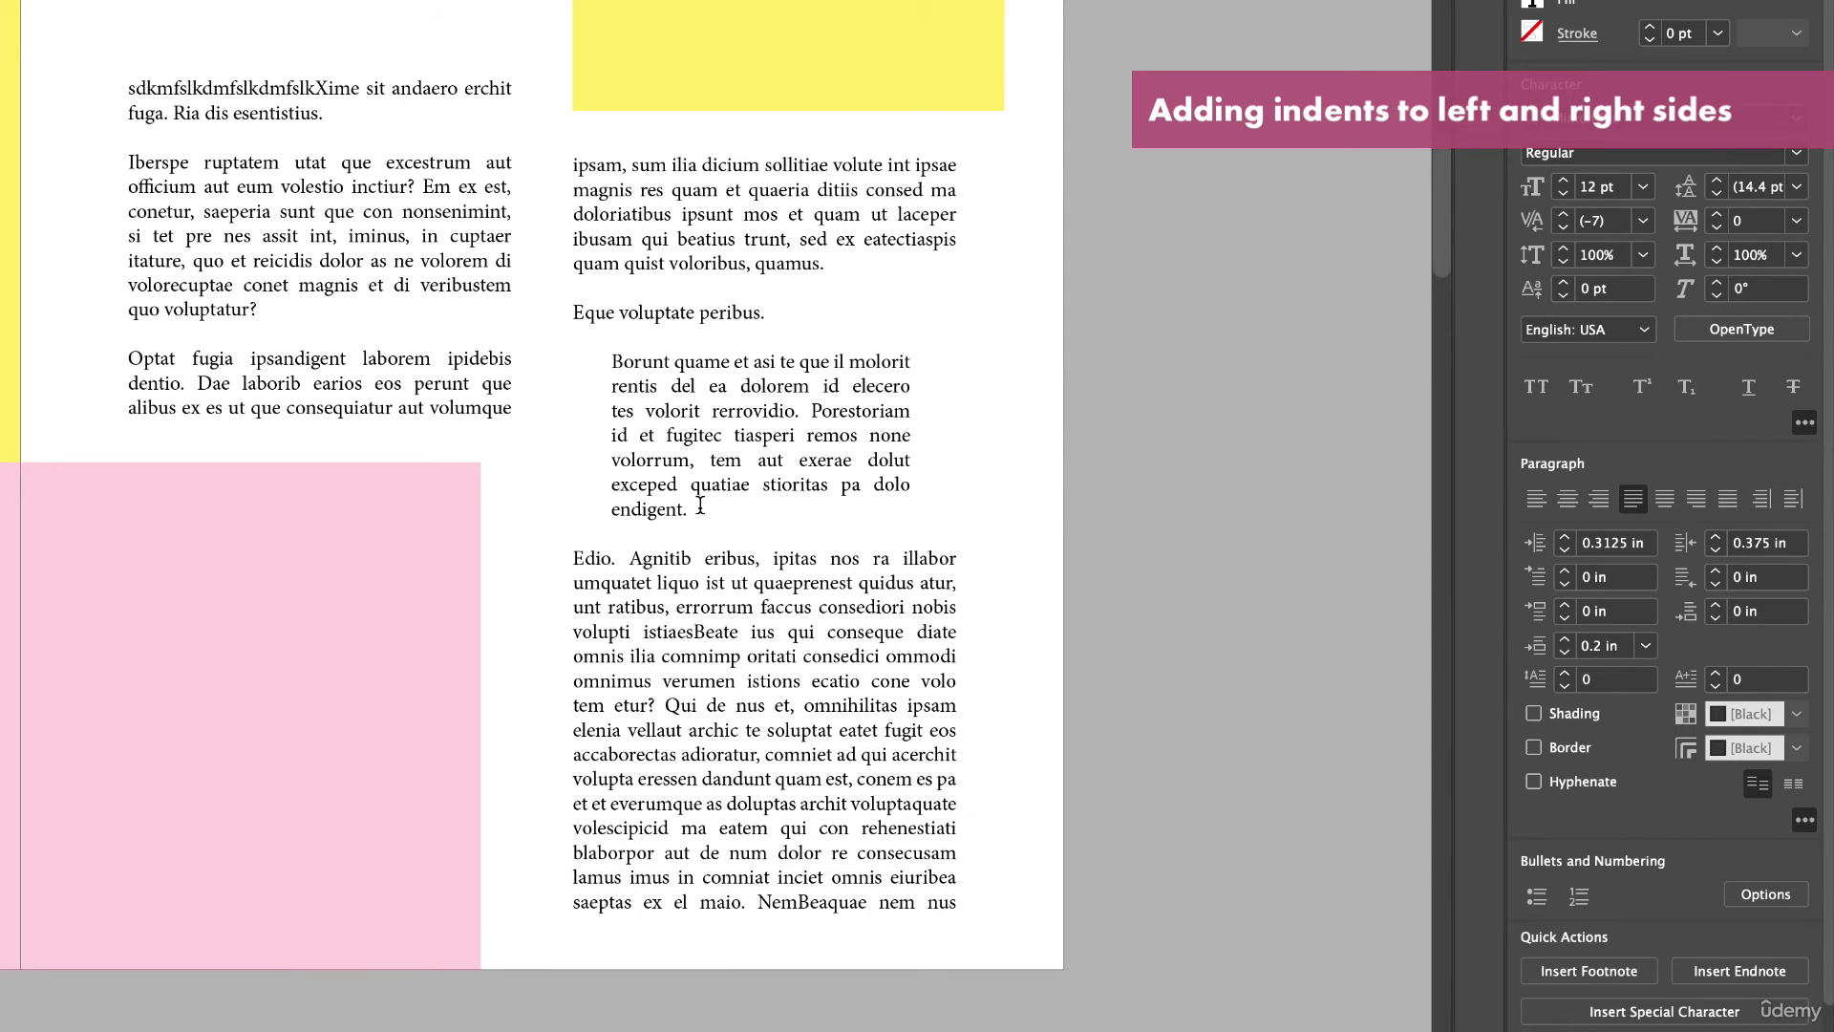
# Draw a horizontal dividing line about 3.1 in long beneath the subheading, above the body text.
pyautogui.moveTo(700, 508); pyautogui.dragTo(564, 352)
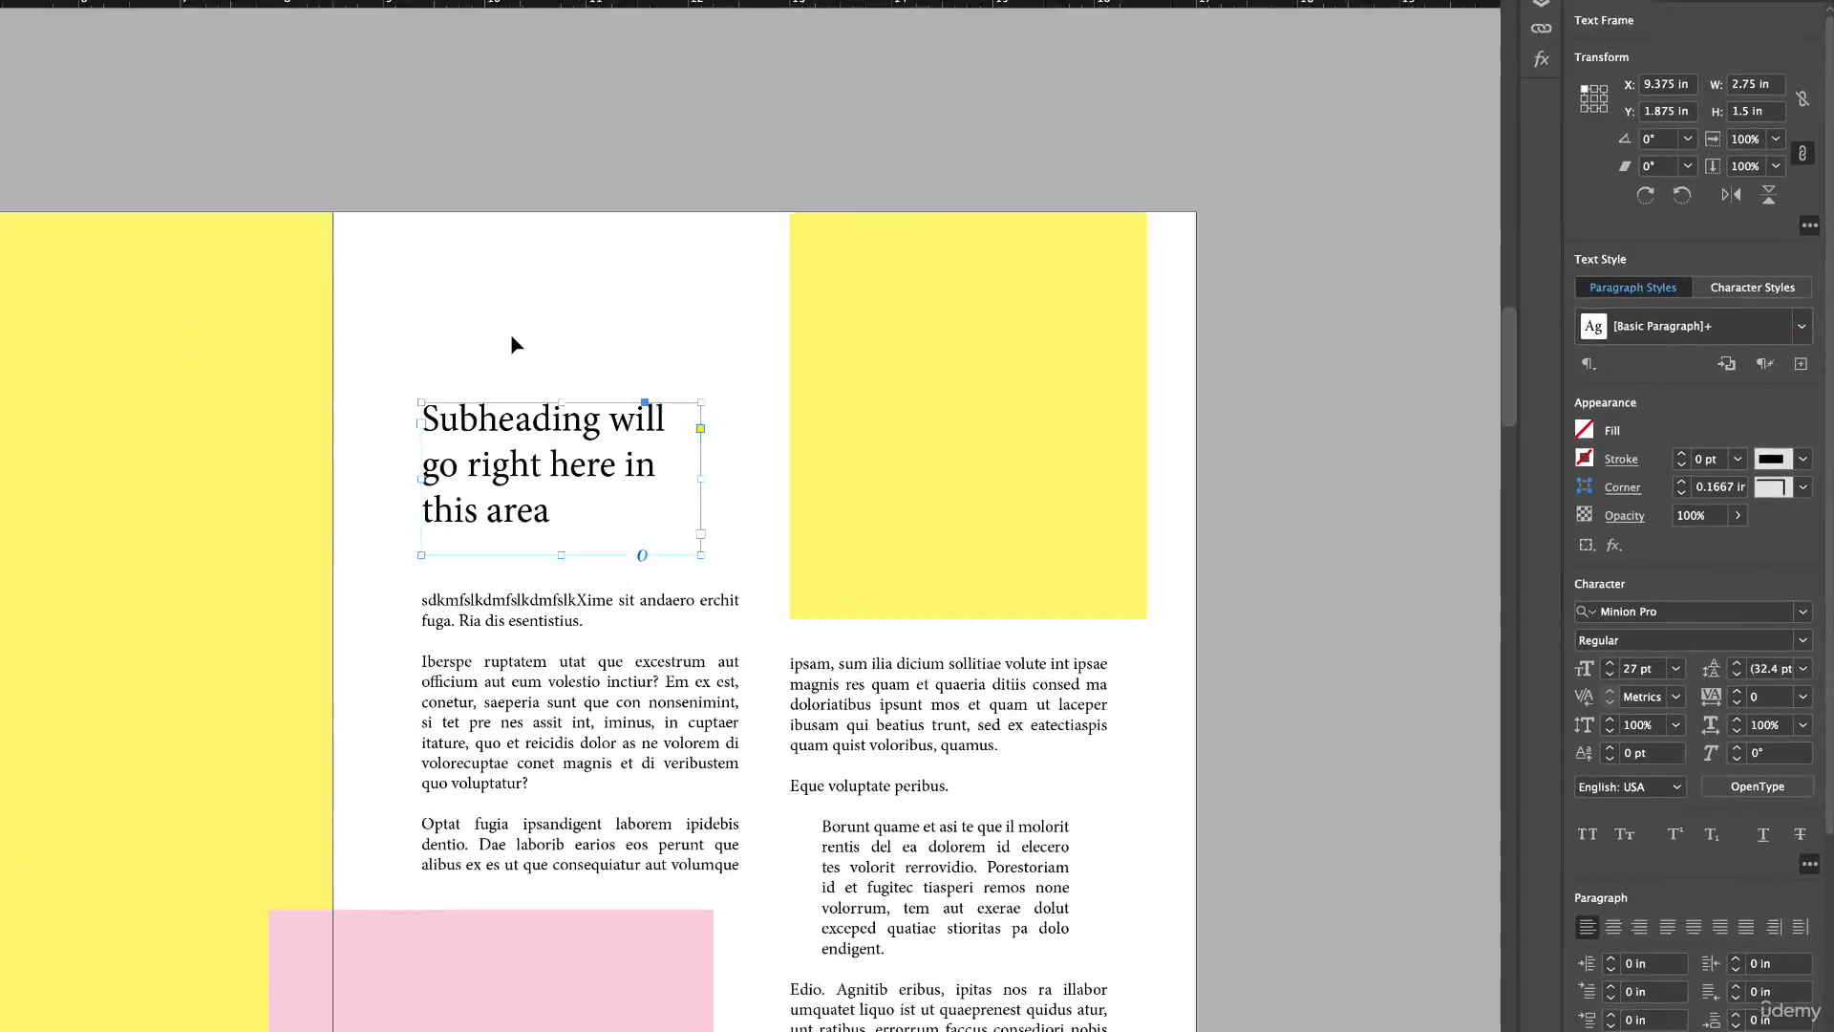
pyautogui.click(511, 335)
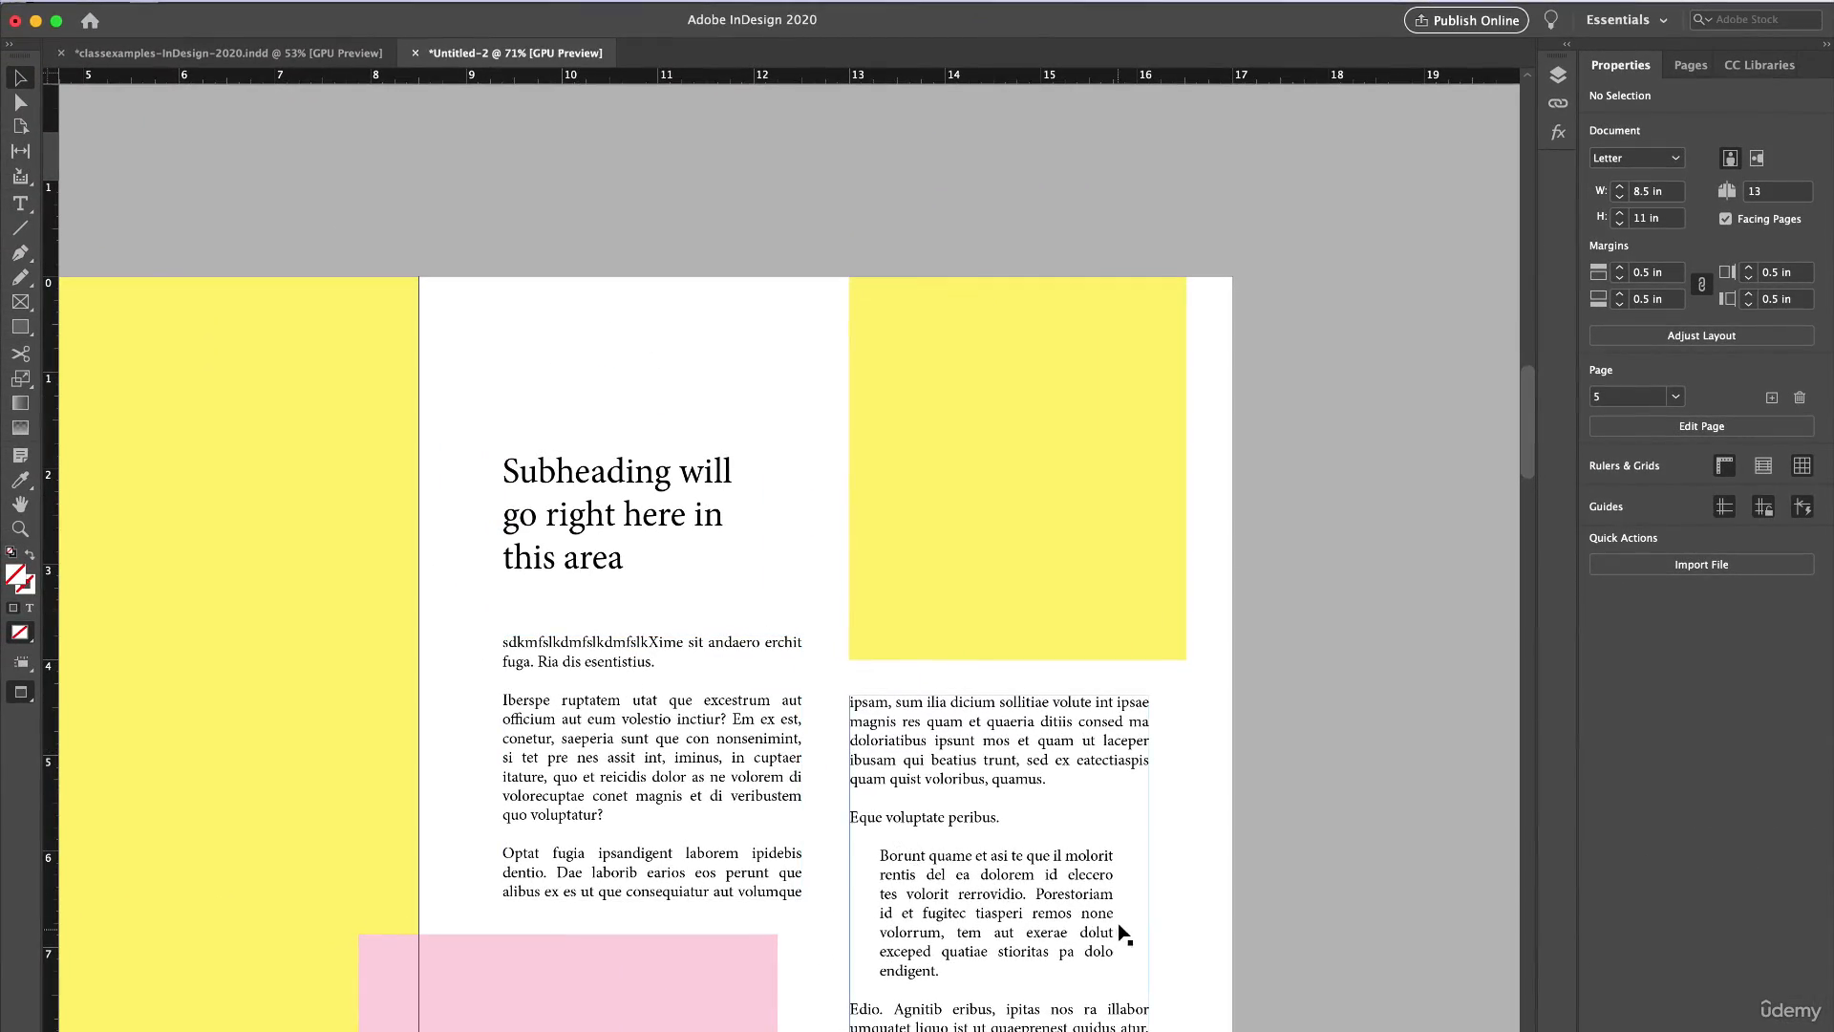
pyautogui.scroll(-3, 1122, 929)
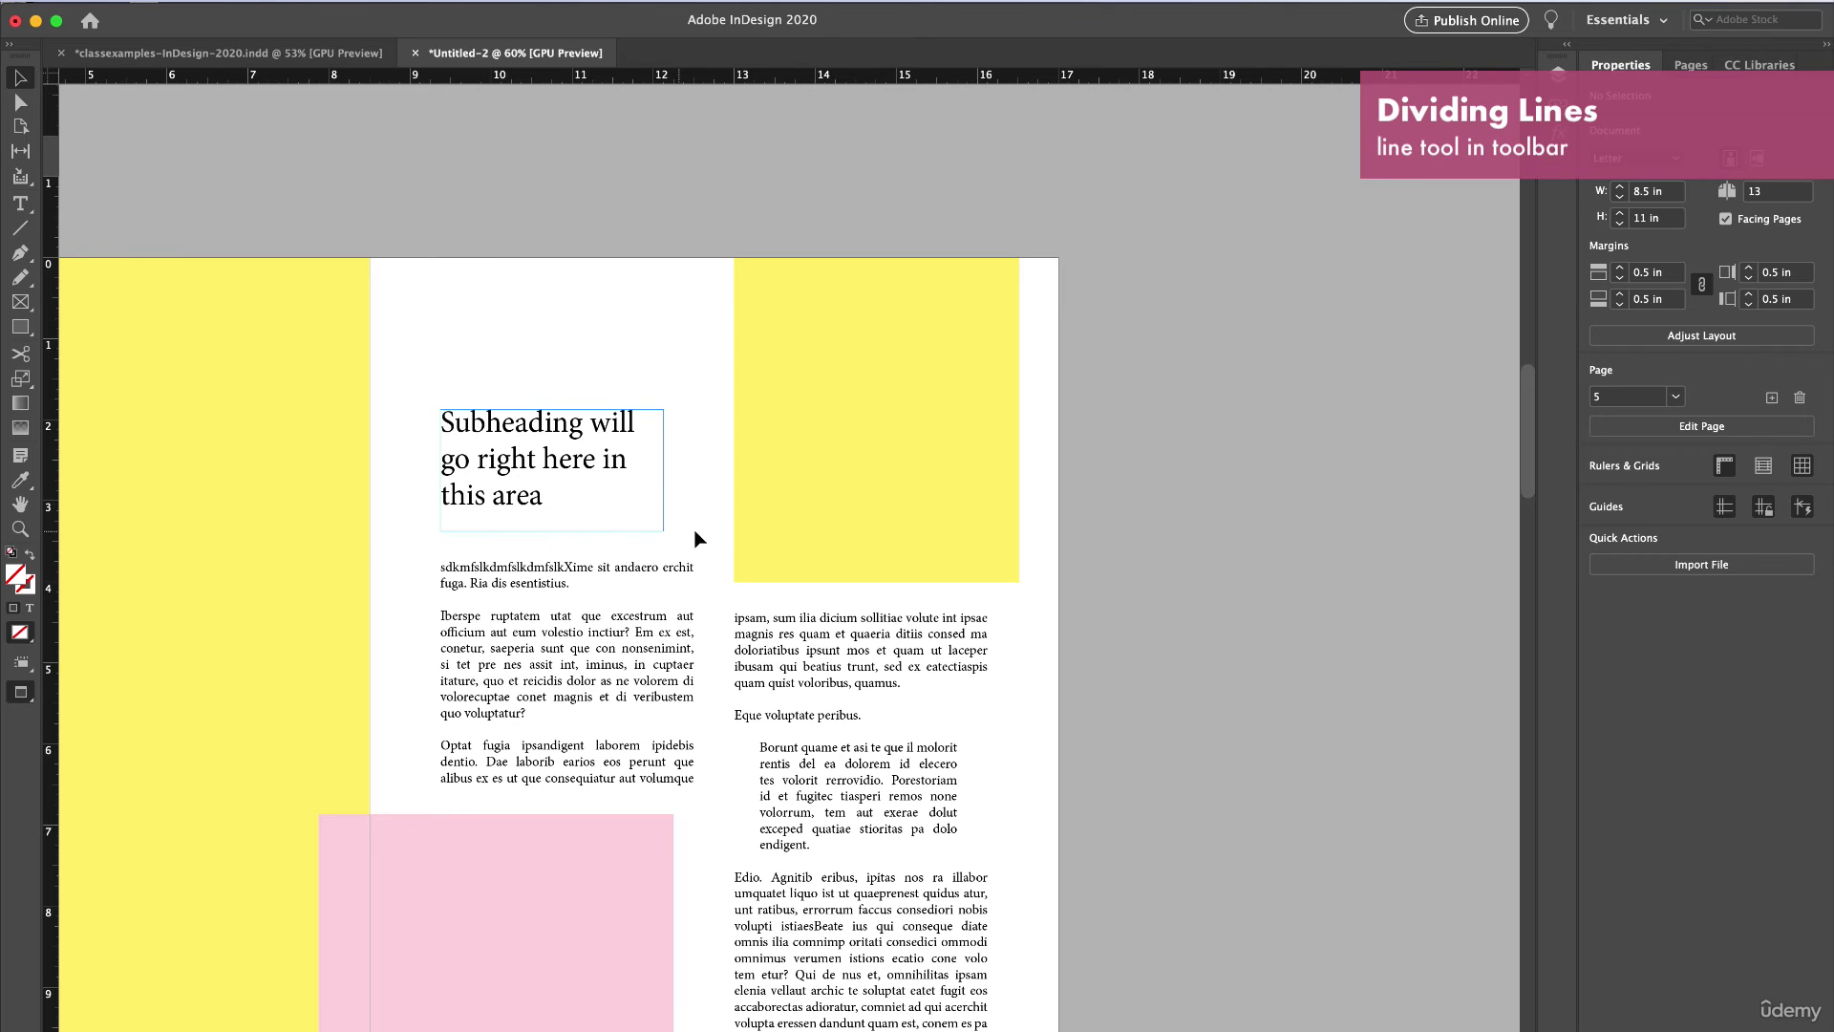
pyautogui.scroll(3, 578, 533)
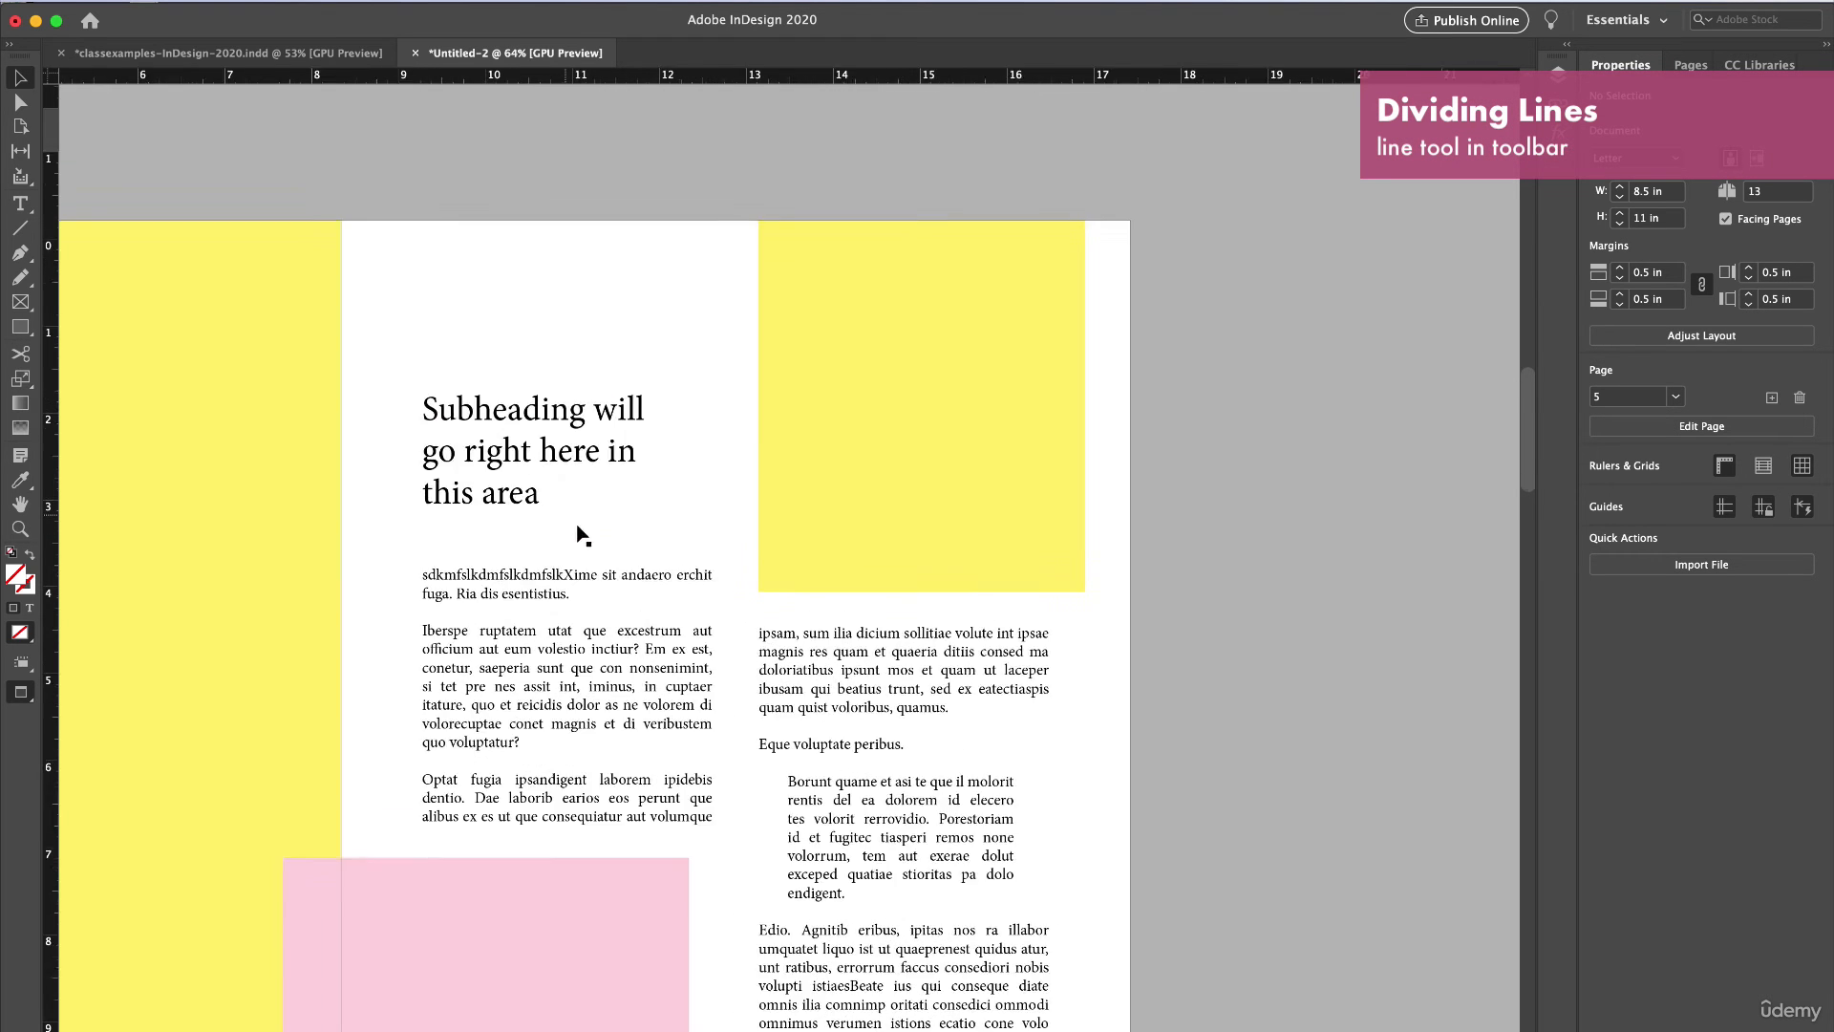
pyautogui.click(29, 232)
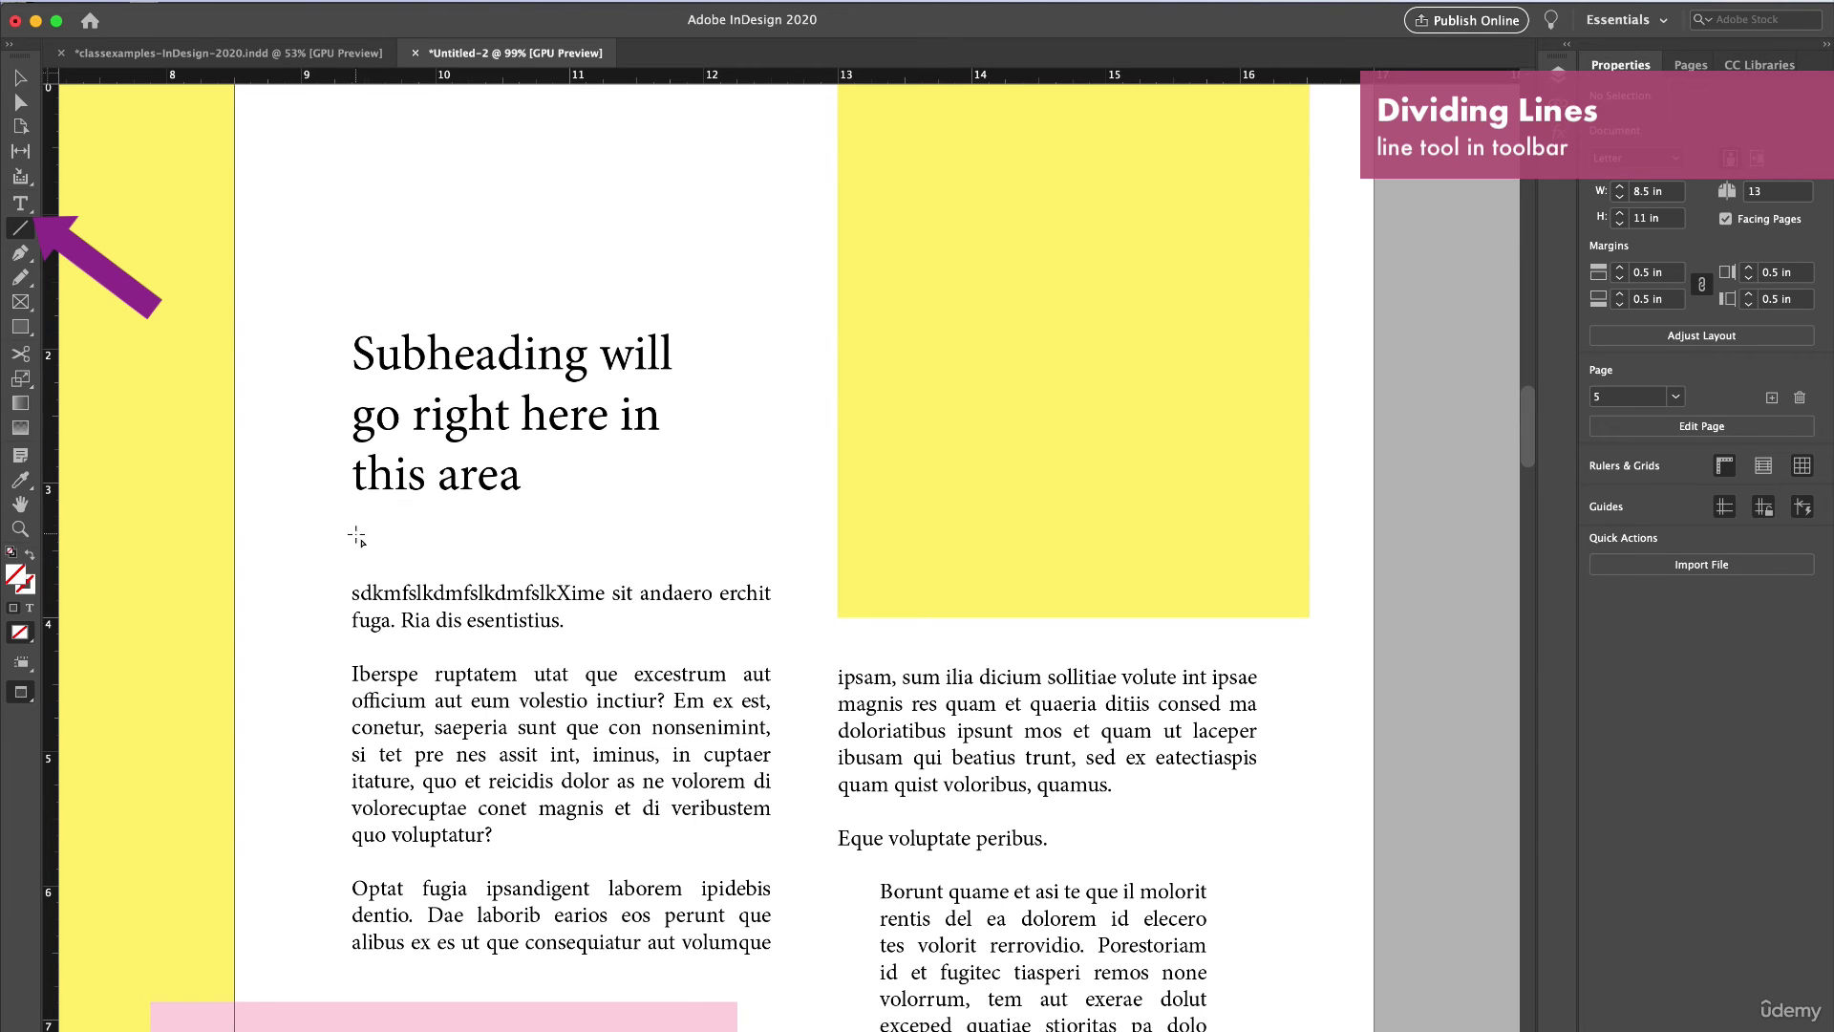
pyautogui.moveTo(353, 535)
pyautogui.mouseDown()
pyautogui.moveTo(778, 544)
pyautogui.moveTo(655, 544)
pyautogui.moveTo(757, 642)
pyautogui.moveTo(771, 499)
pyautogui.moveTo(372, 512)
pyautogui.moveTo(414, 536)
pyautogui.moveTo(742, 522)
pyautogui.moveTo(530, 526)
pyautogui.moveTo(421, 496)
pyautogui.moveTo(471, 520)
pyautogui.moveTo(770, 541)
pyautogui.mouseUp()
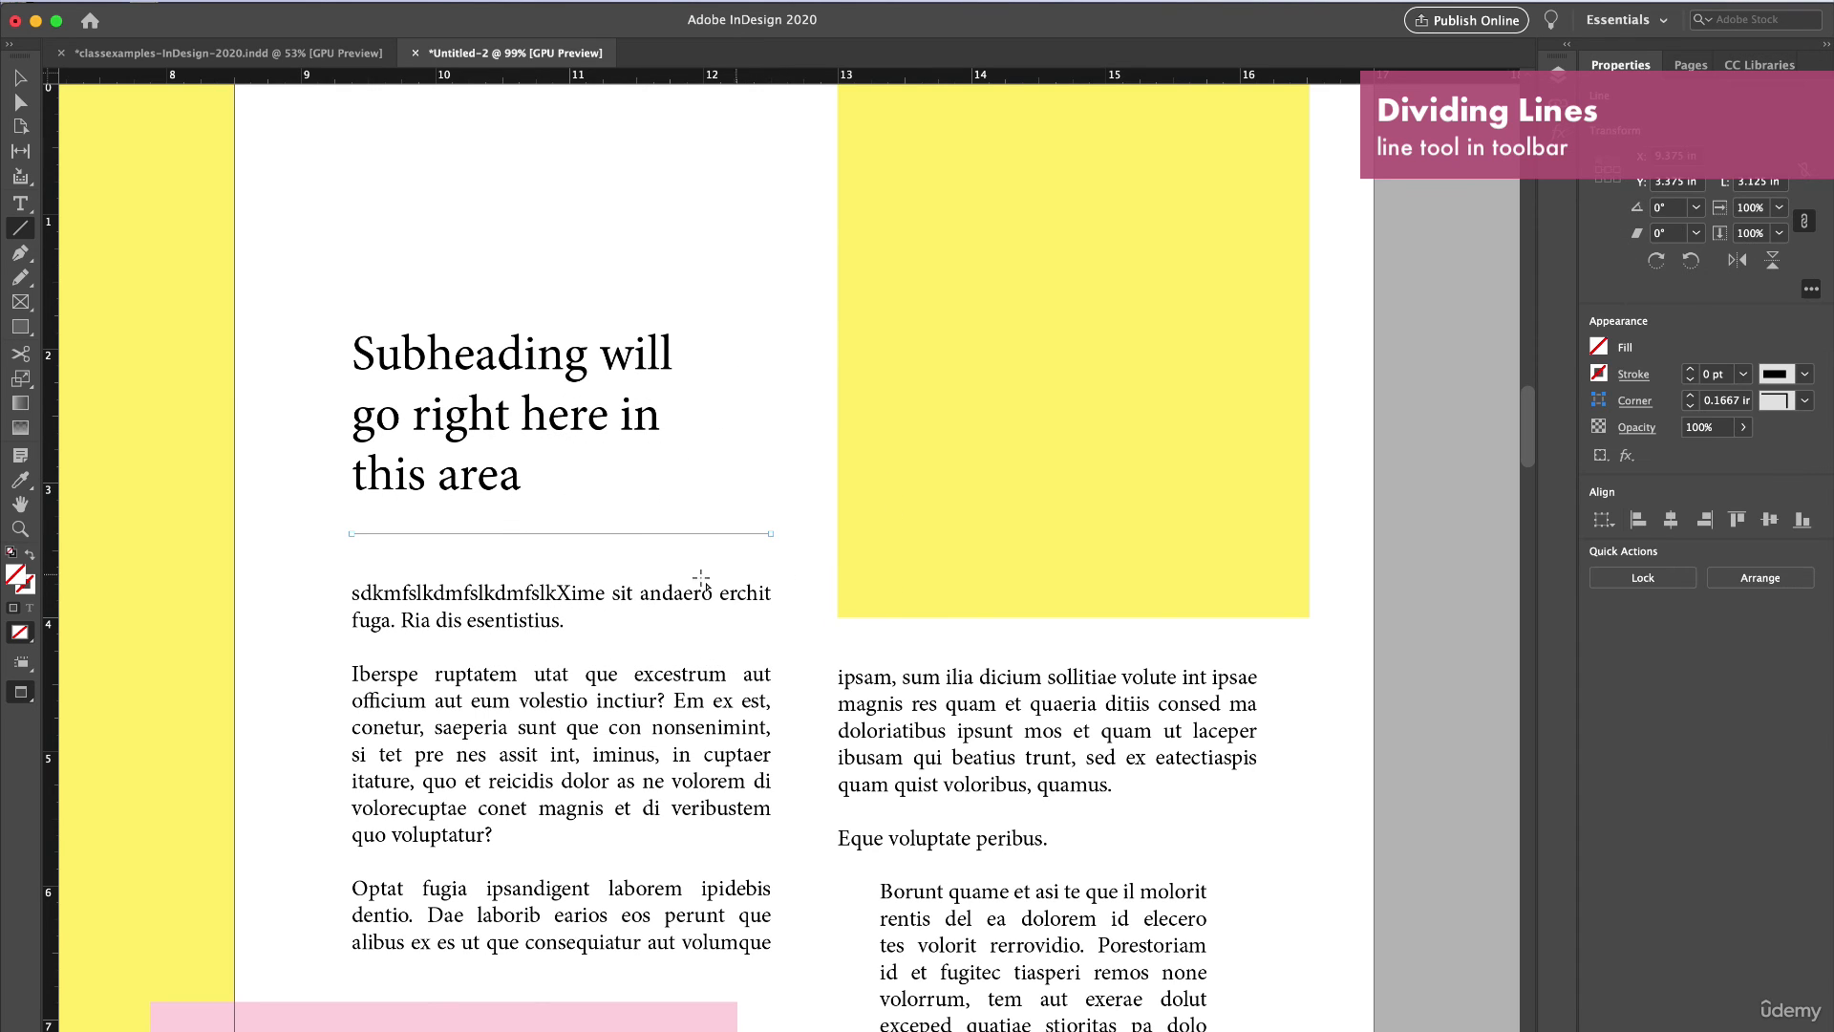
# Colour the dividing line's stroke bright green (00ff98).
pyautogui.doubleClick(14, 584)
pyautogui.click(1254, 521)
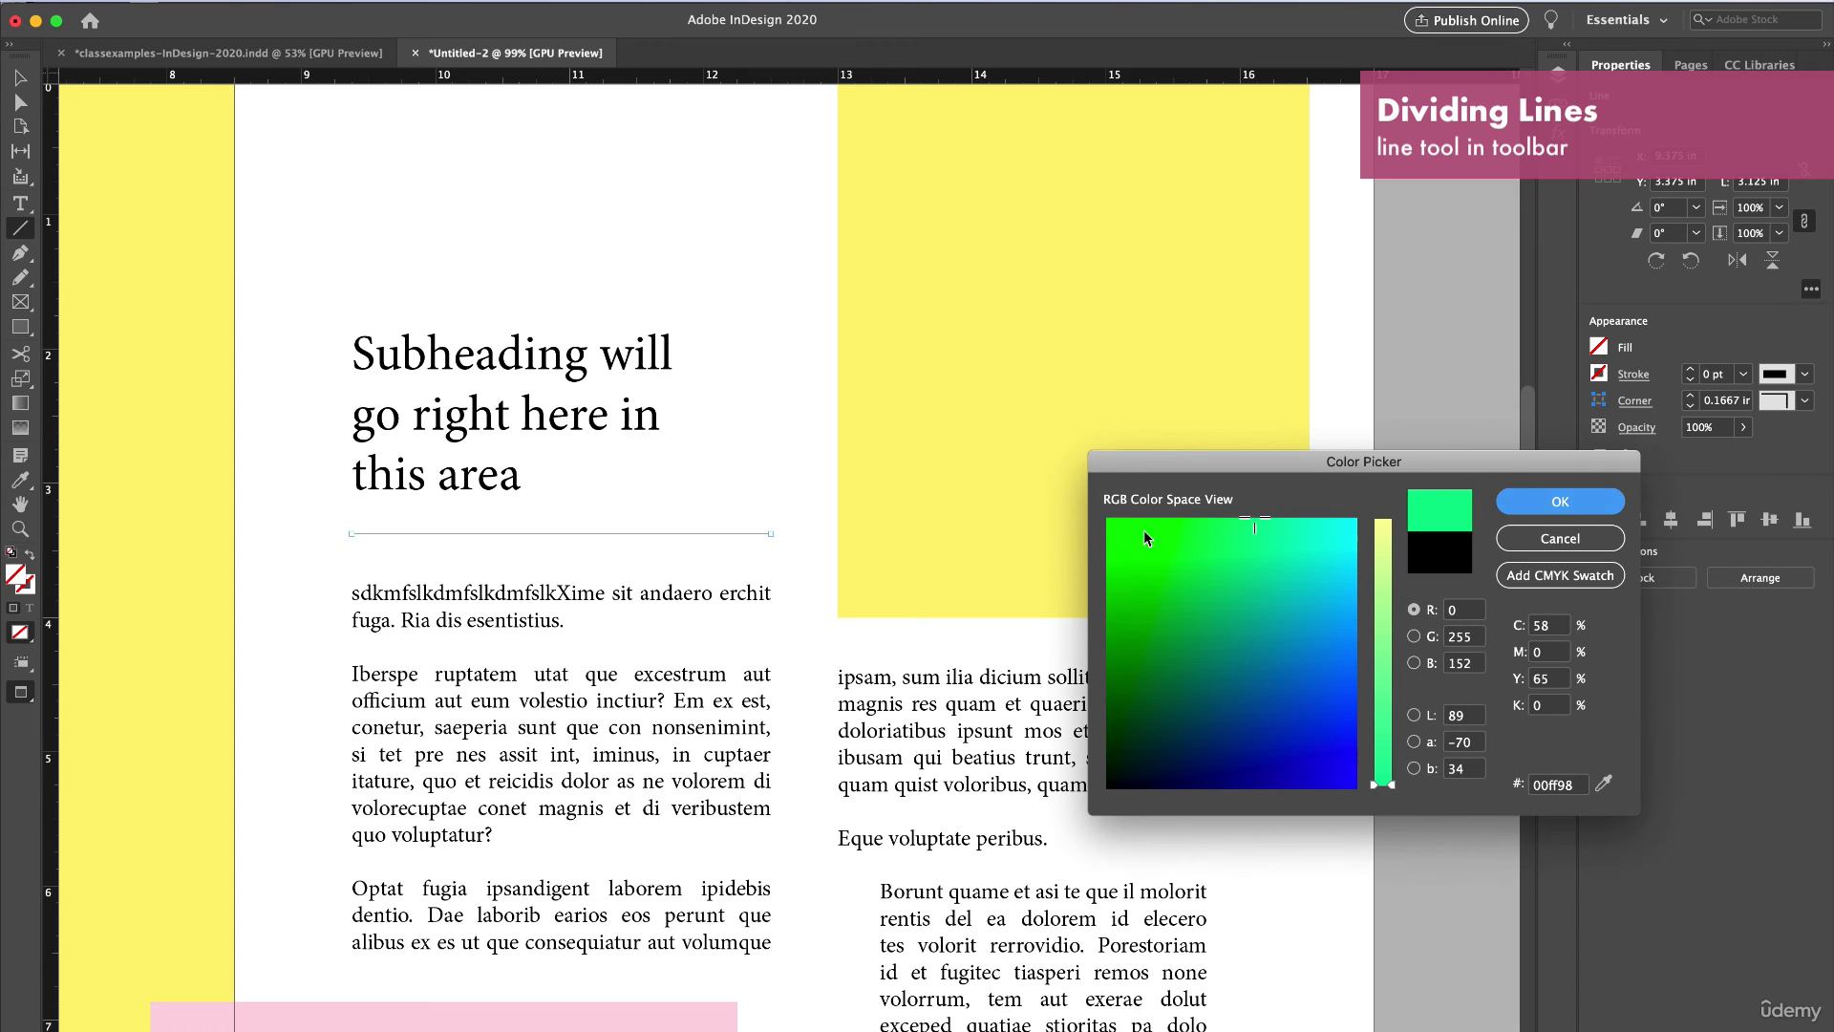
pyautogui.click(1571, 512)
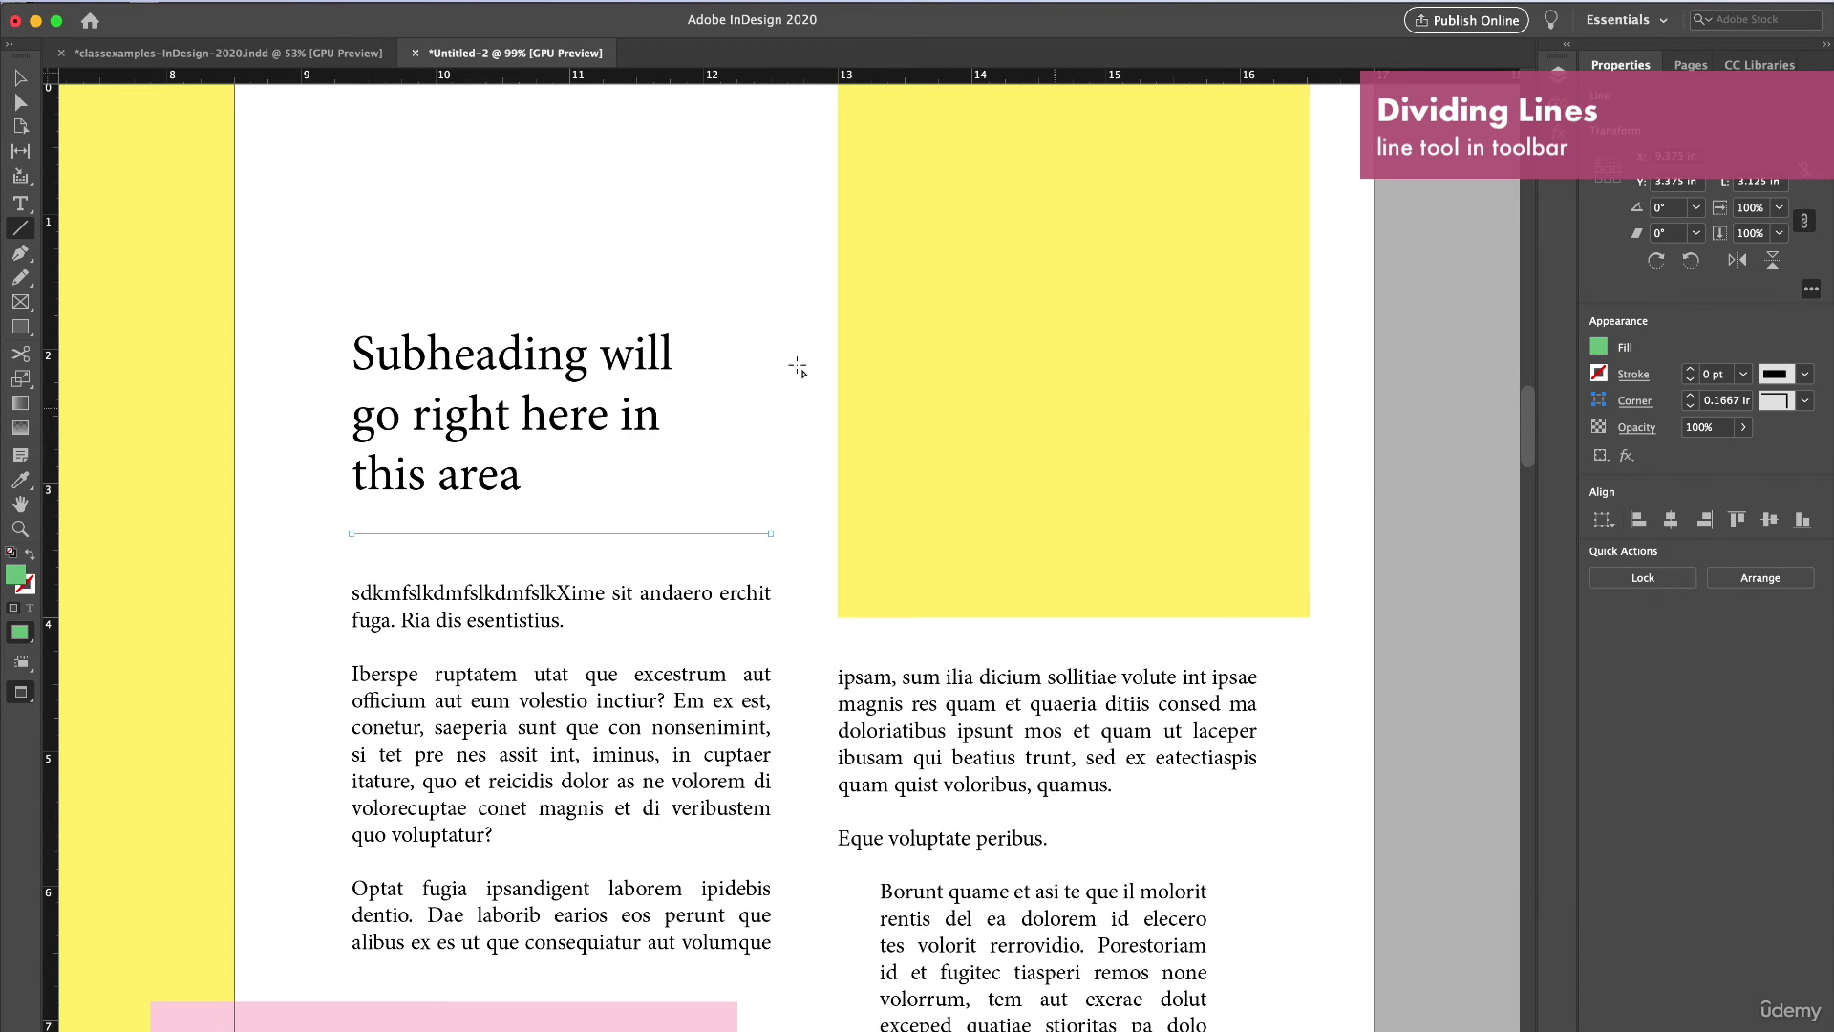
pyautogui.click(30, 559)
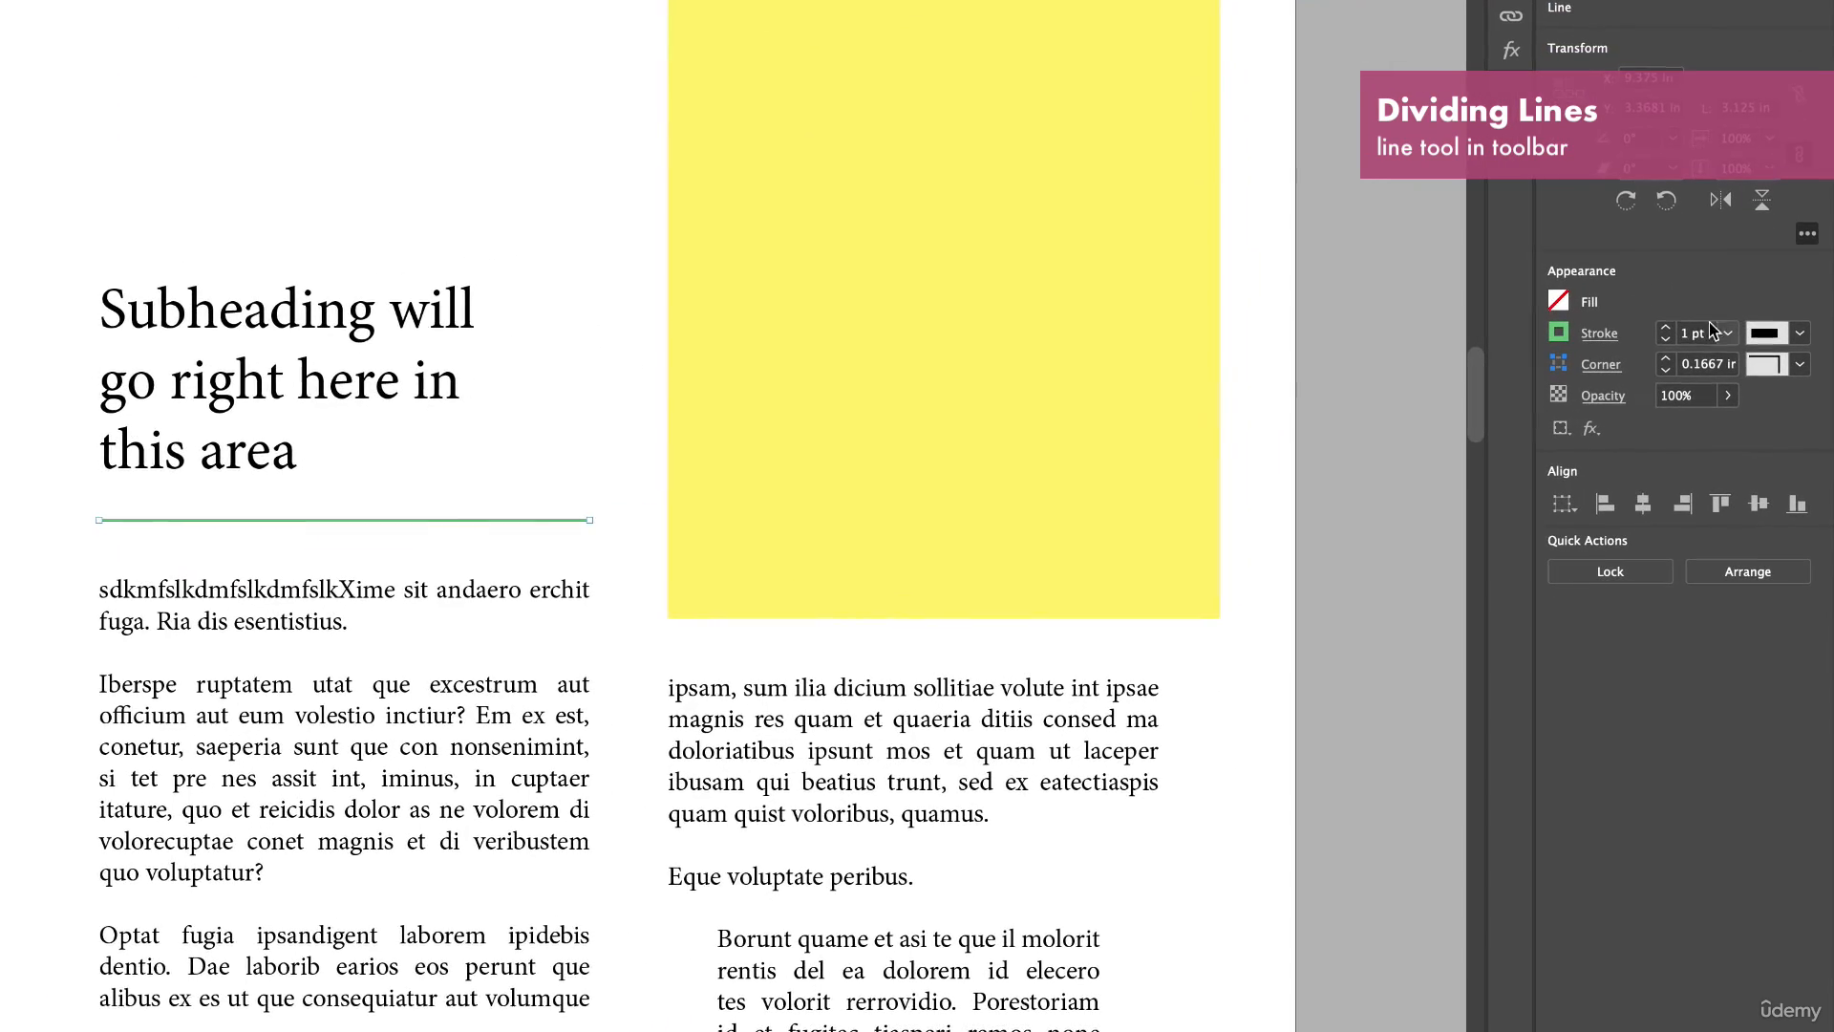
# Give the dividing line a White Diamond stroke style at 3 pt weight.
pyautogui.click(1665, 327)
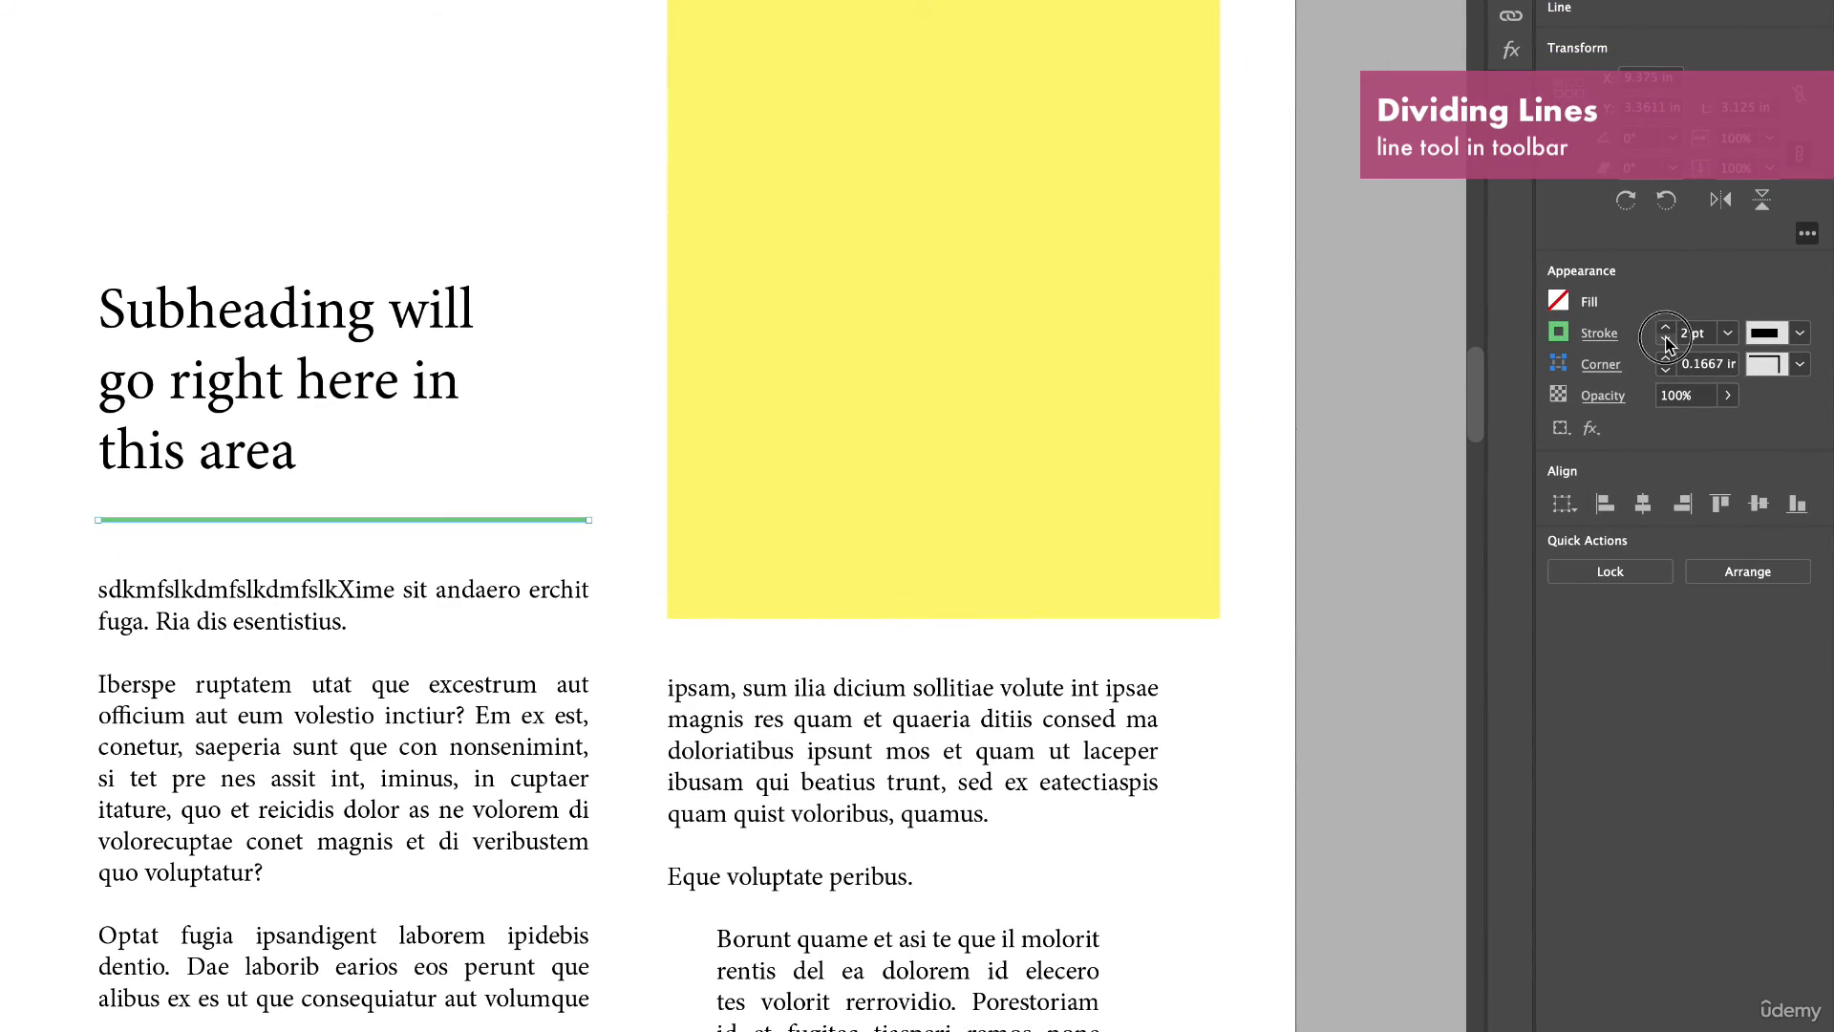
pyautogui.click(1666, 340)
pyautogui.click(1799, 332)
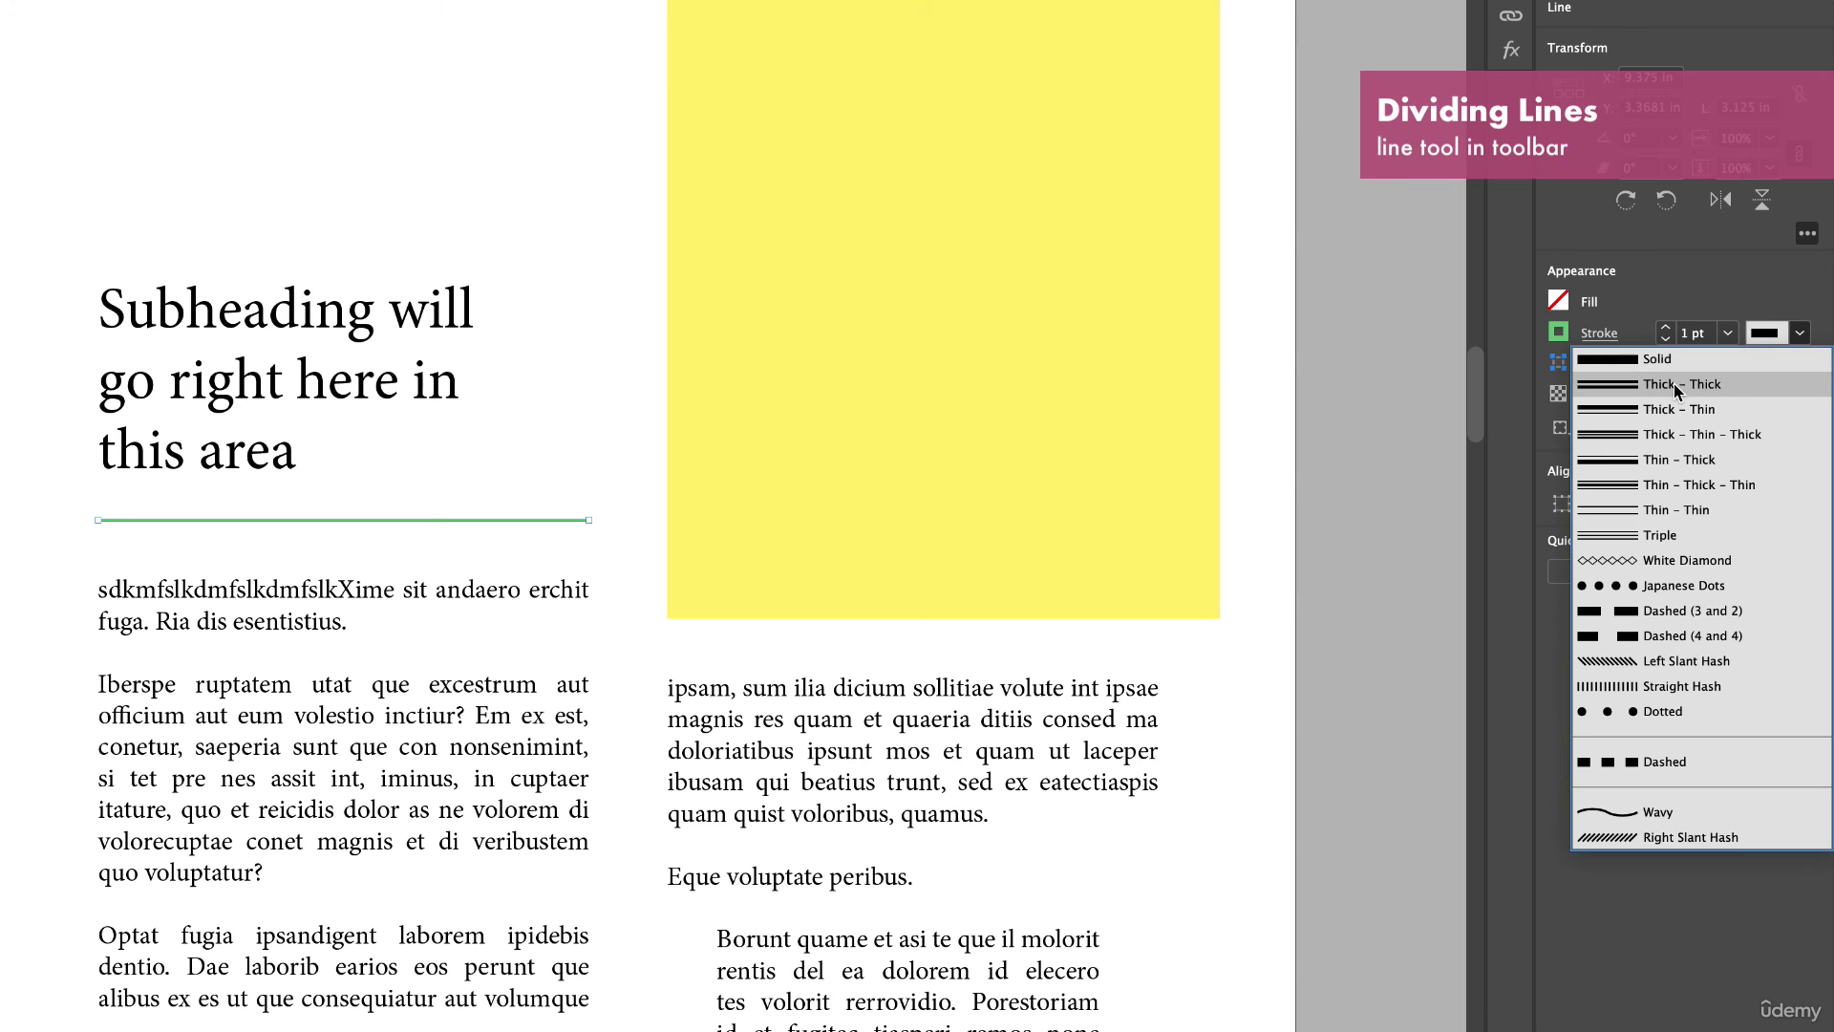
pyautogui.click(1605, 566)
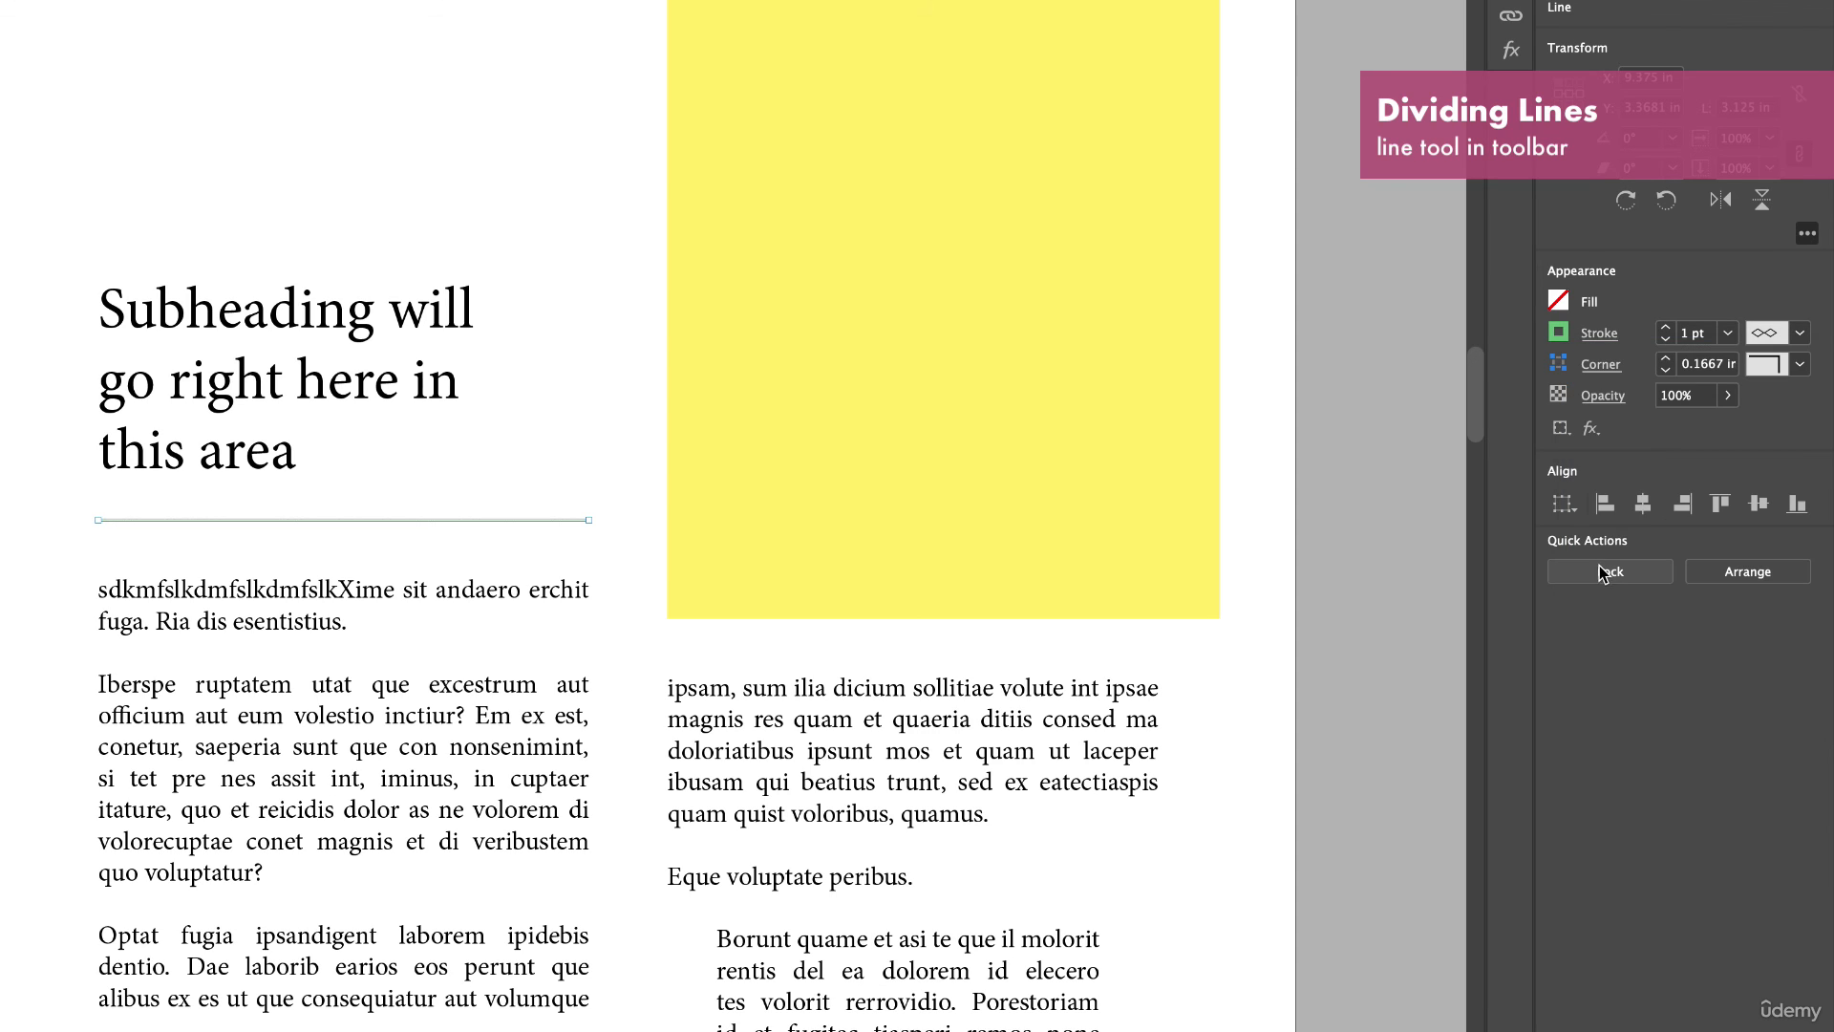
pyautogui.click(1667, 328)
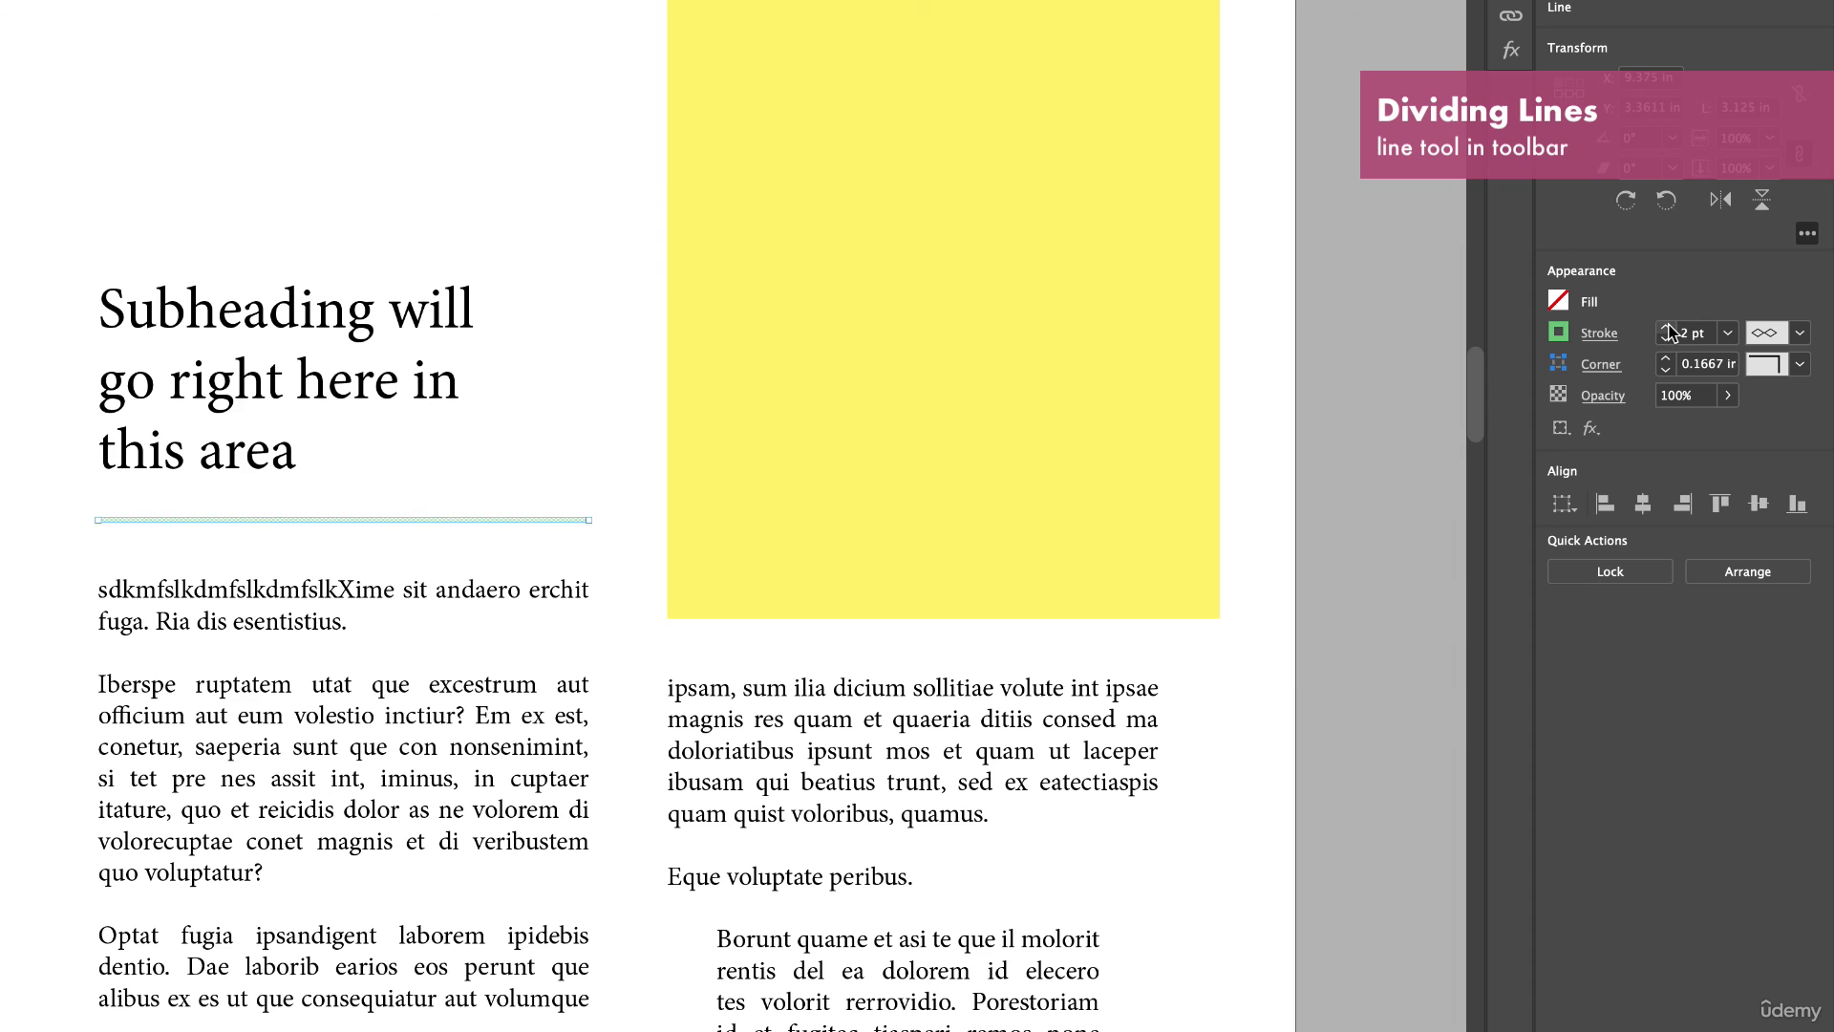
pyautogui.click(1666, 328)
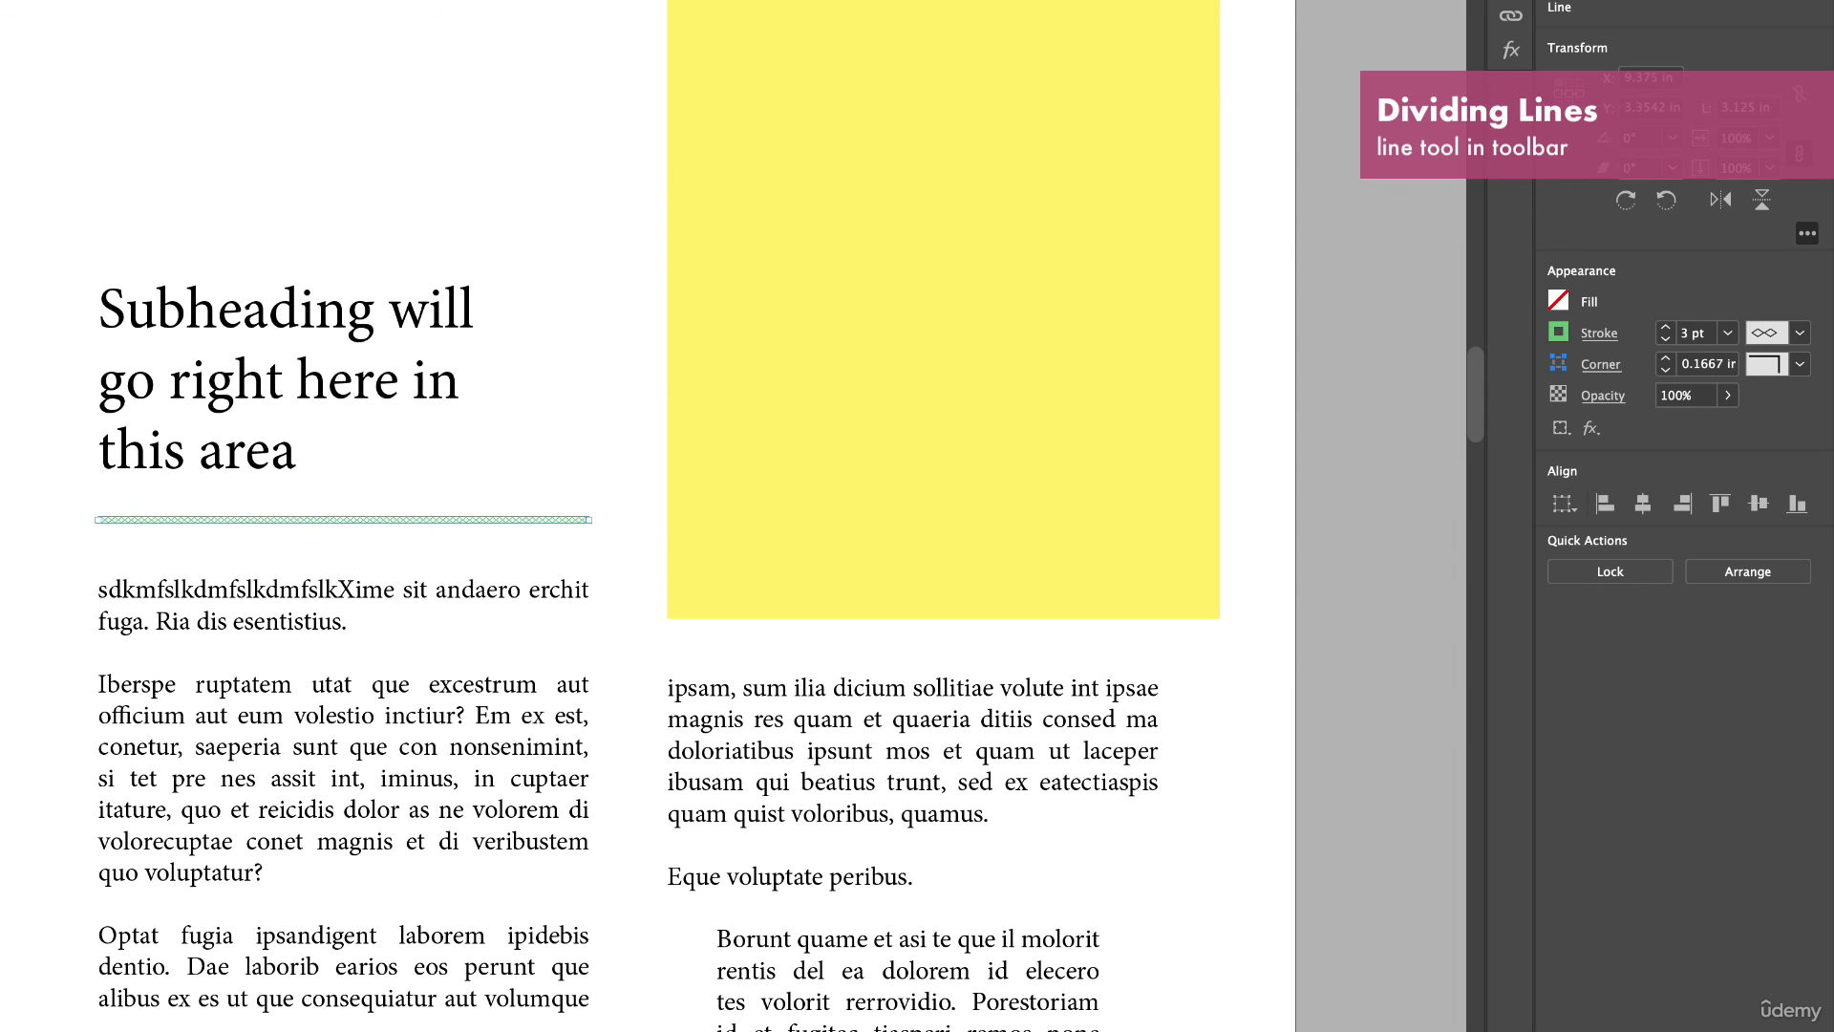
# Try a Japanese Dots stroke style on the dividing line, then switch it back to White Diamond.
pyautogui.press('super+shift+a')
pyautogui.click(299, 519)
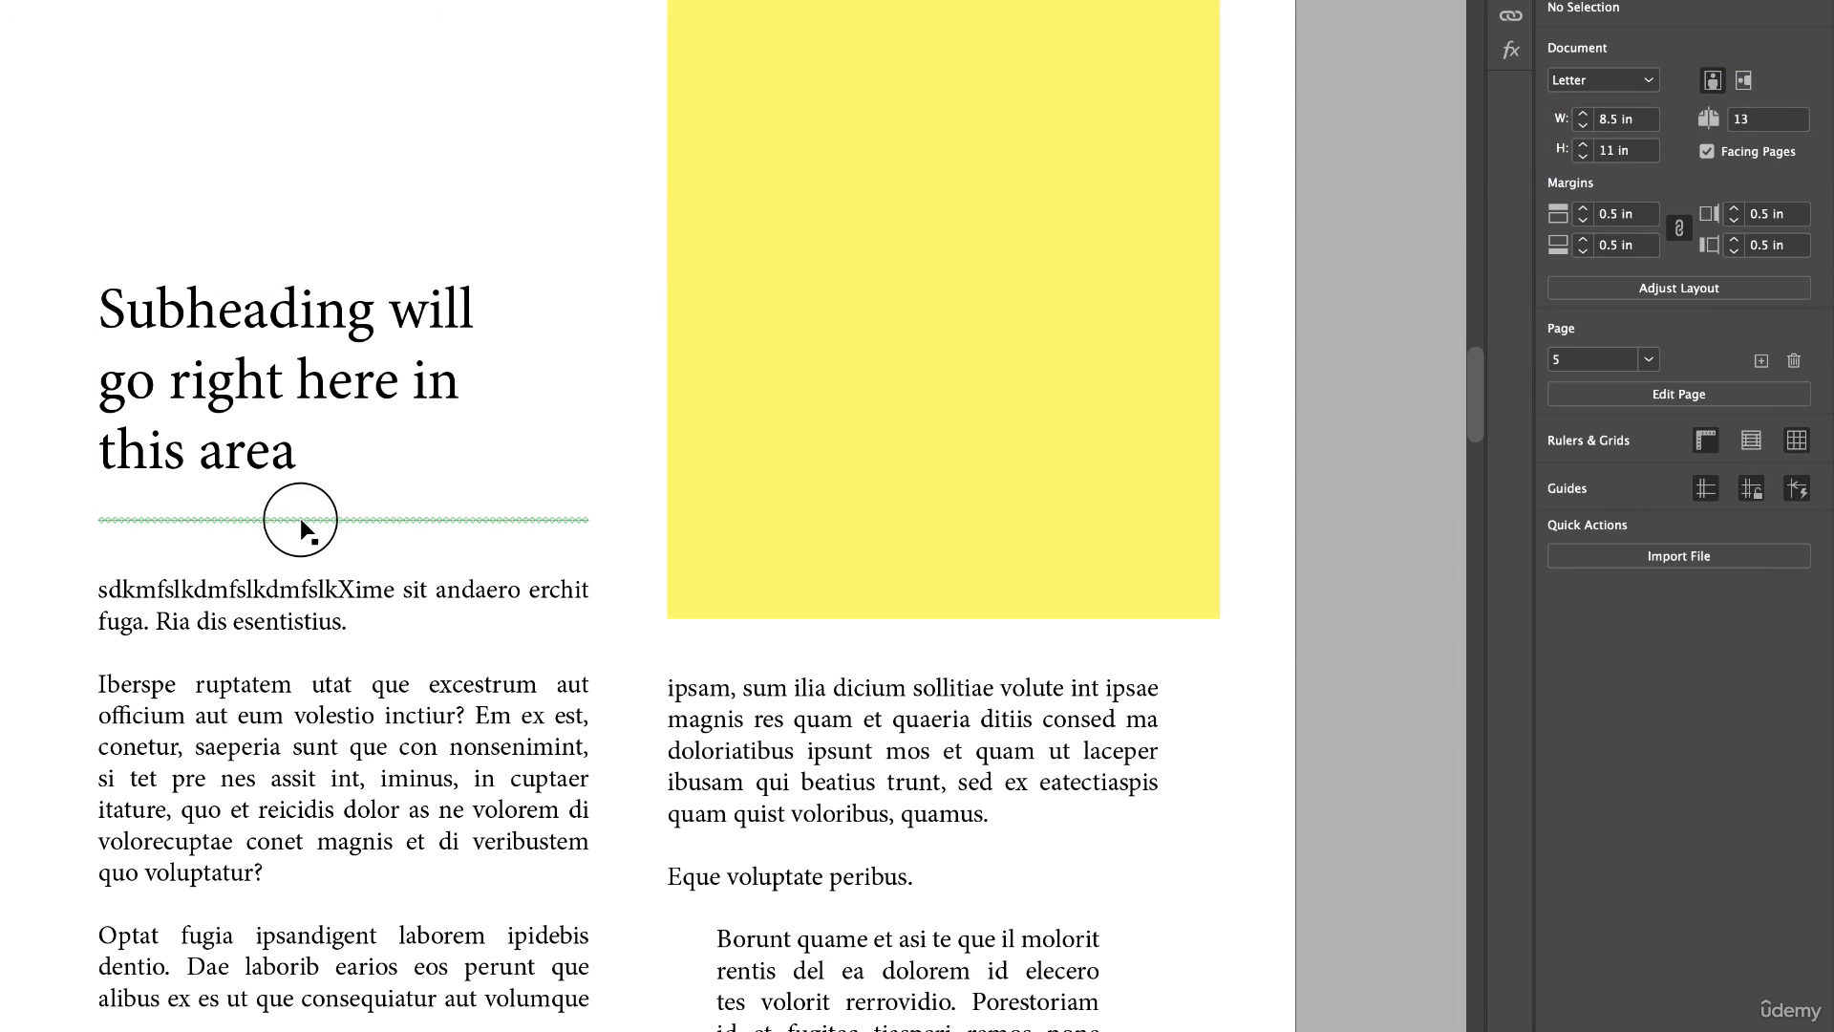
pyautogui.click(1799, 332)
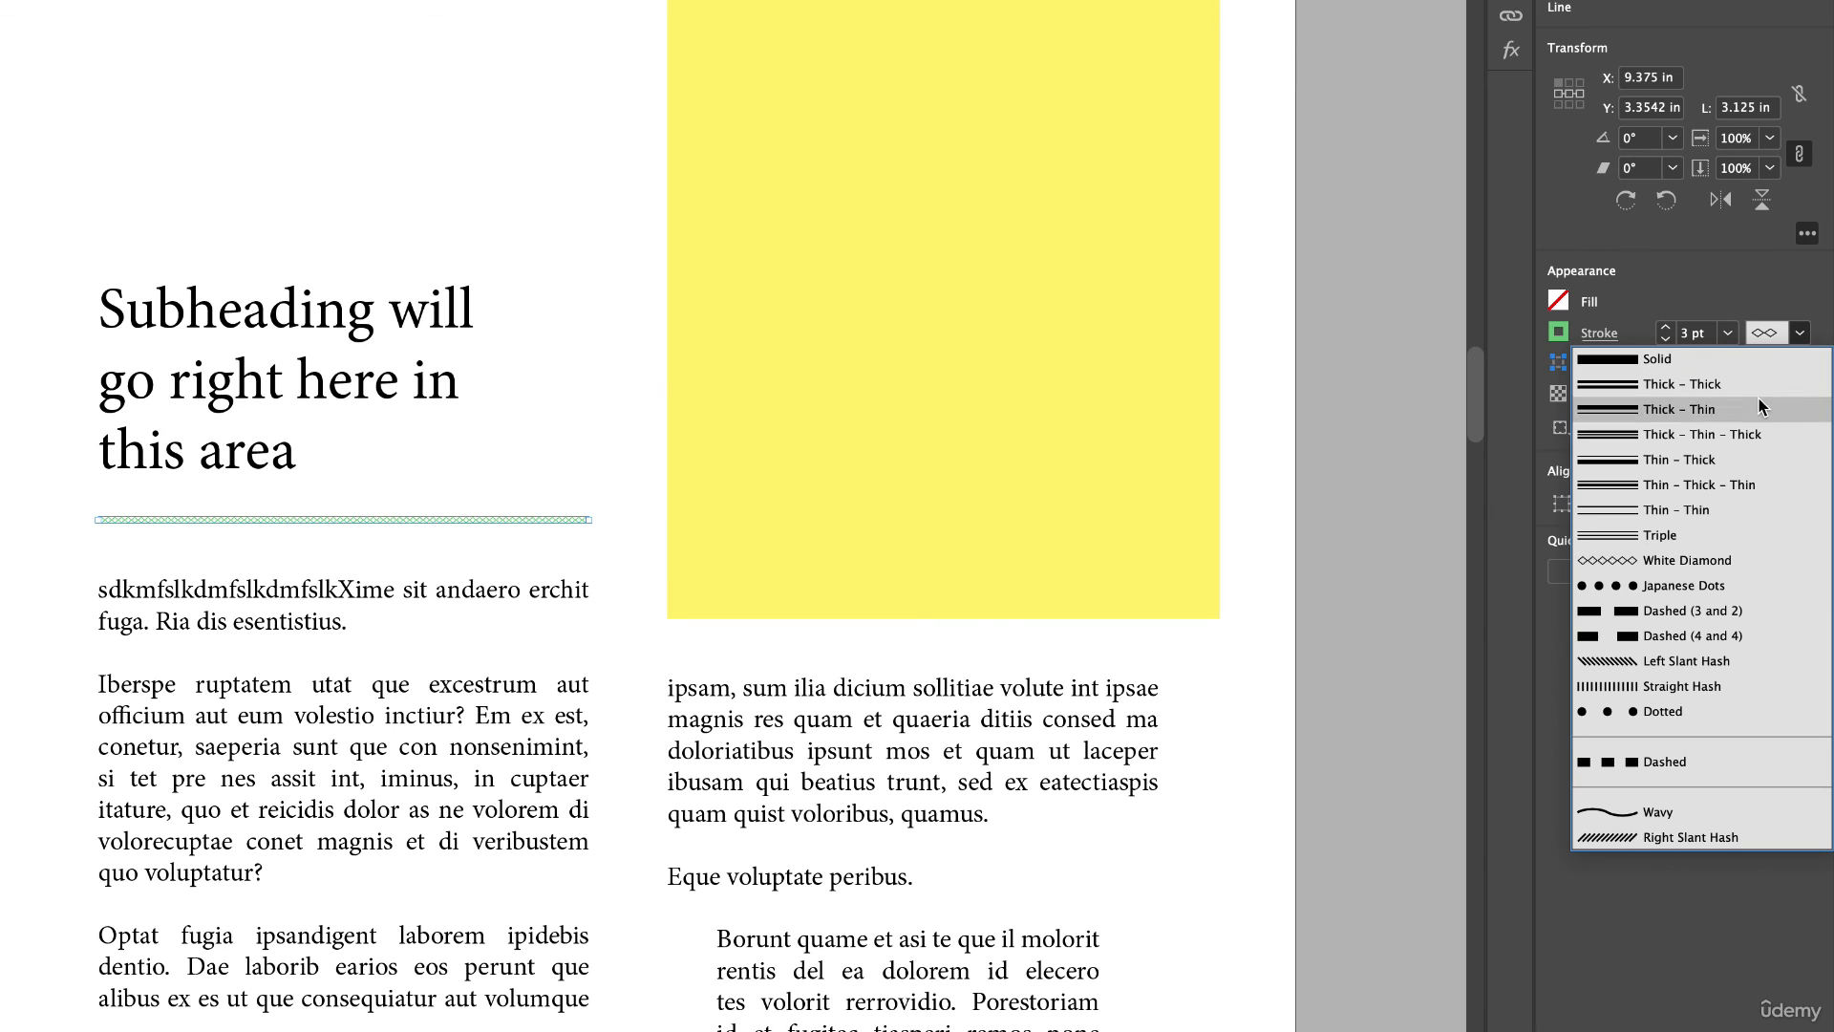
pyautogui.click(1675, 592)
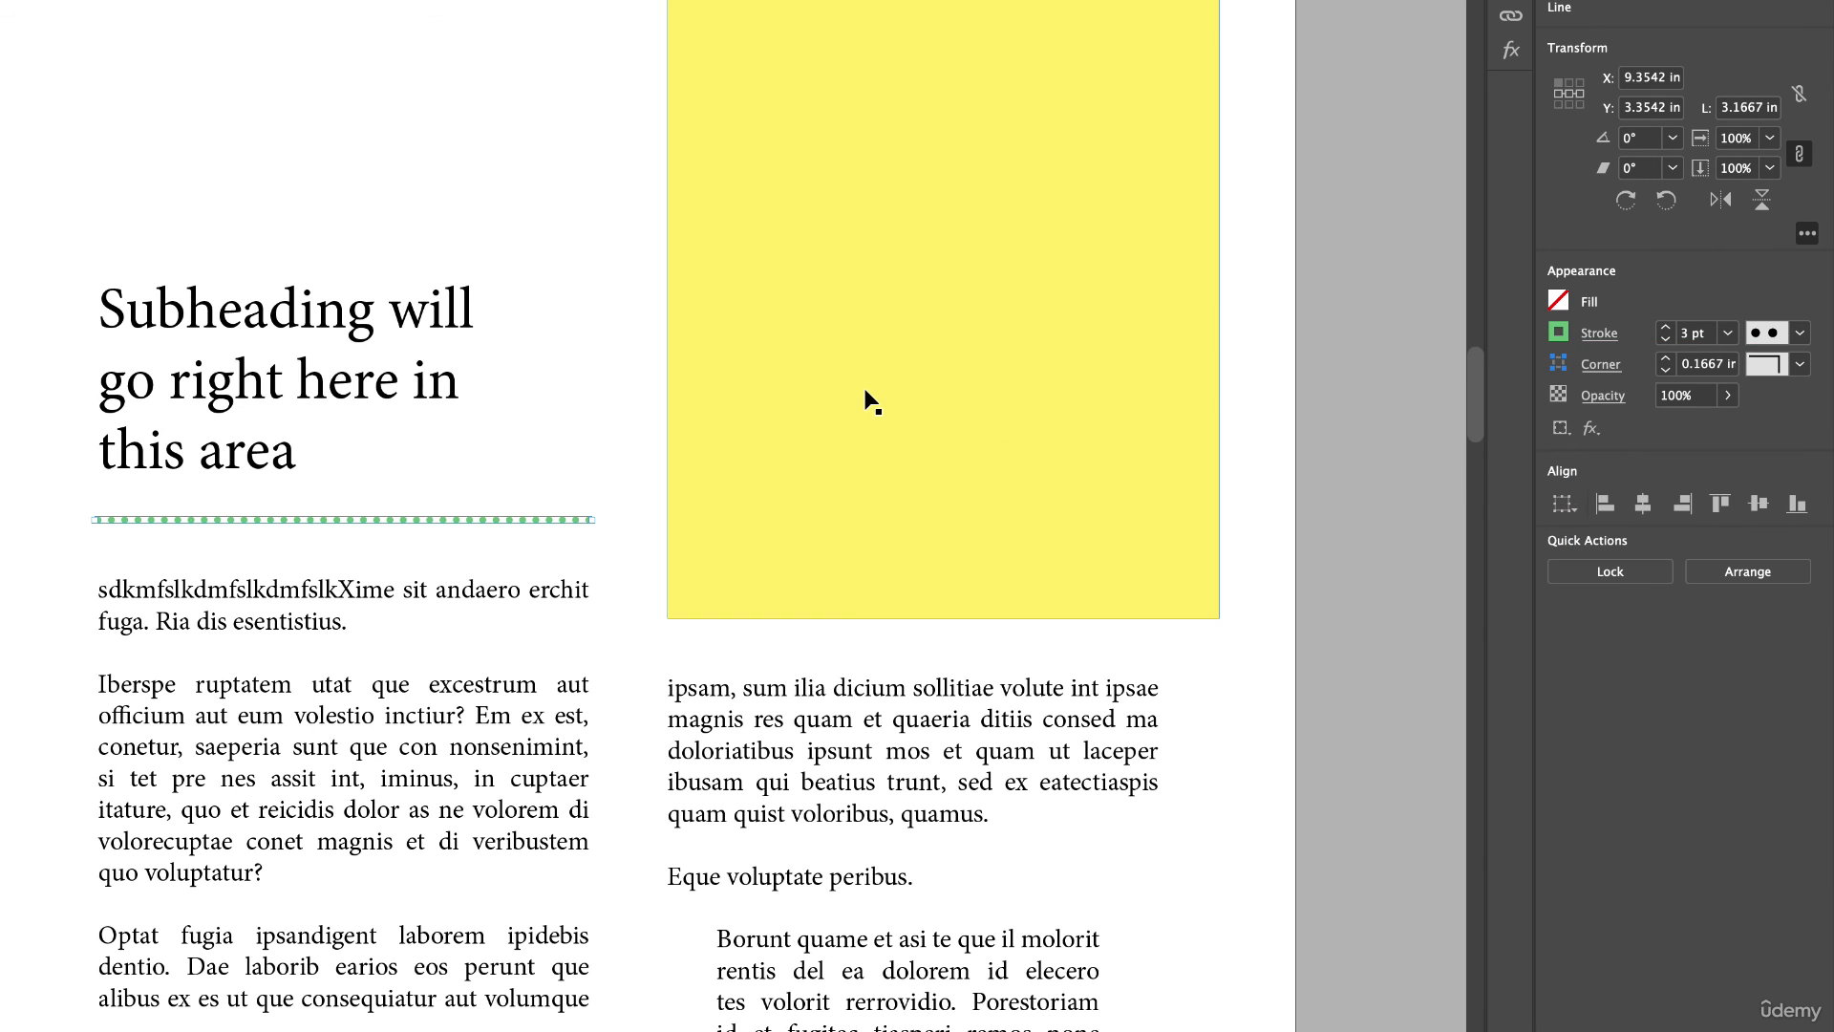
pyautogui.click(1799, 332)
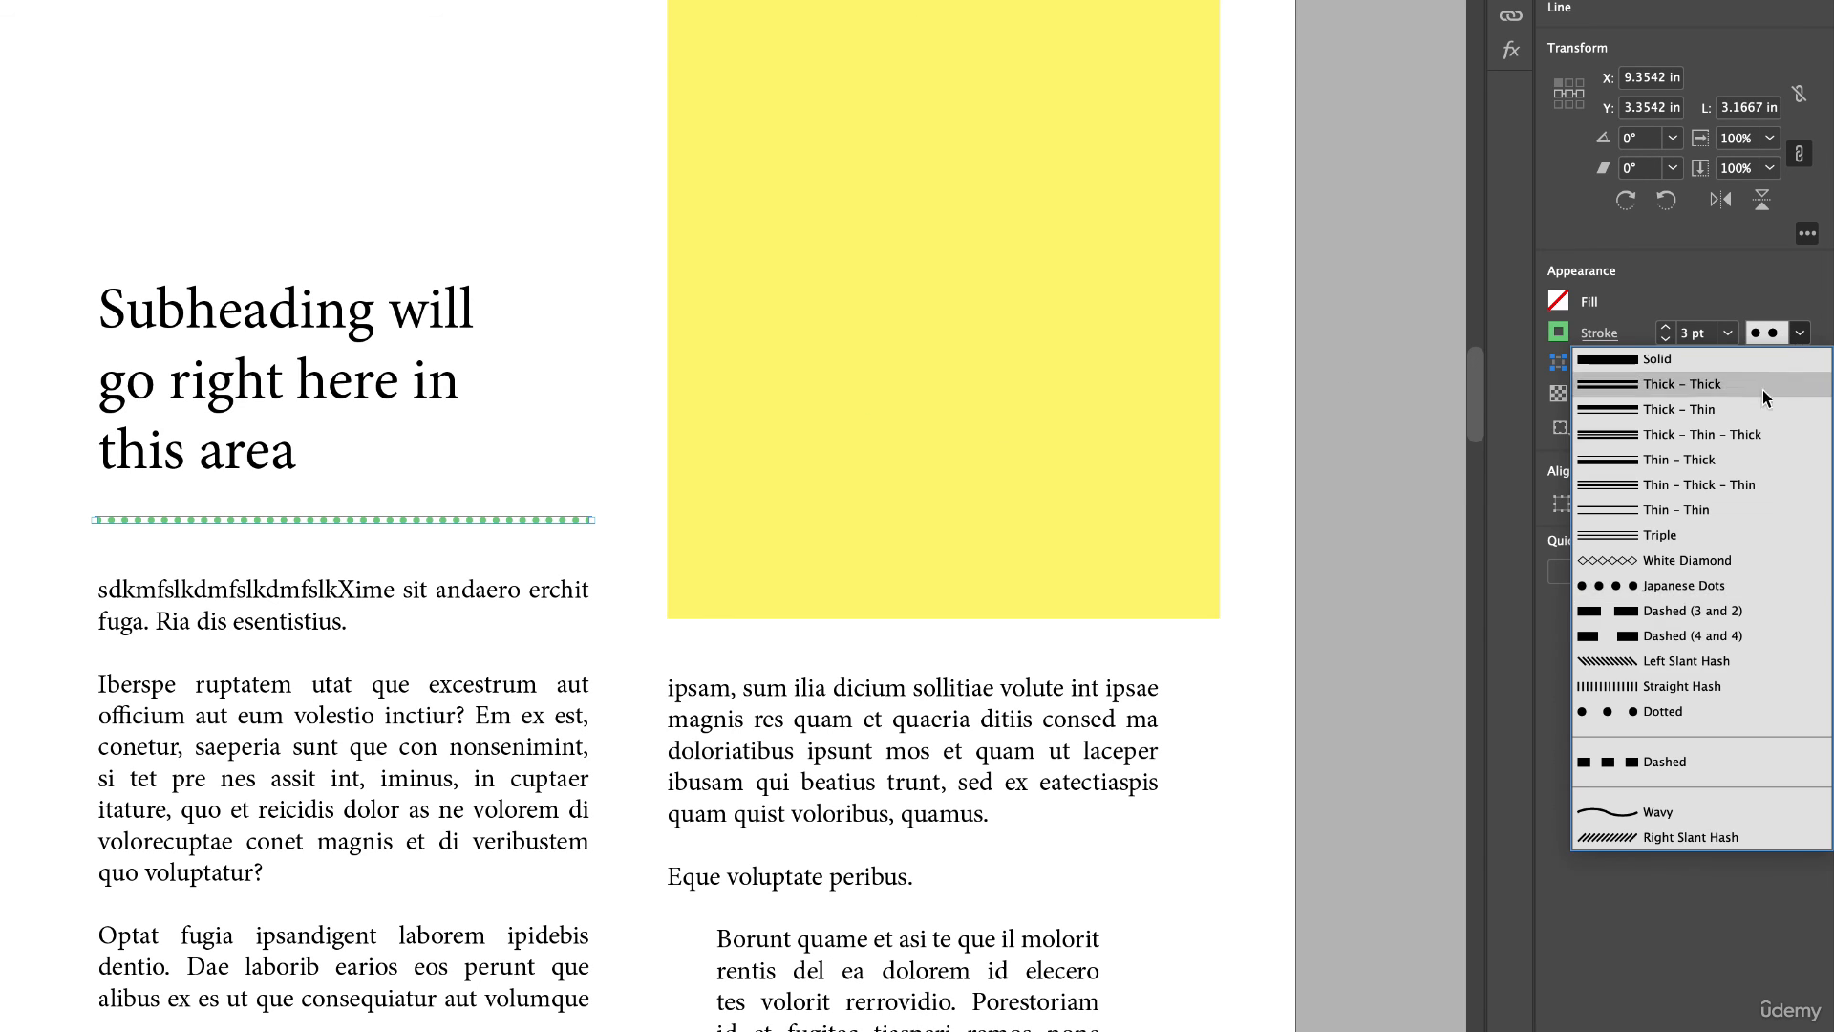
pyautogui.click(1680, 563)
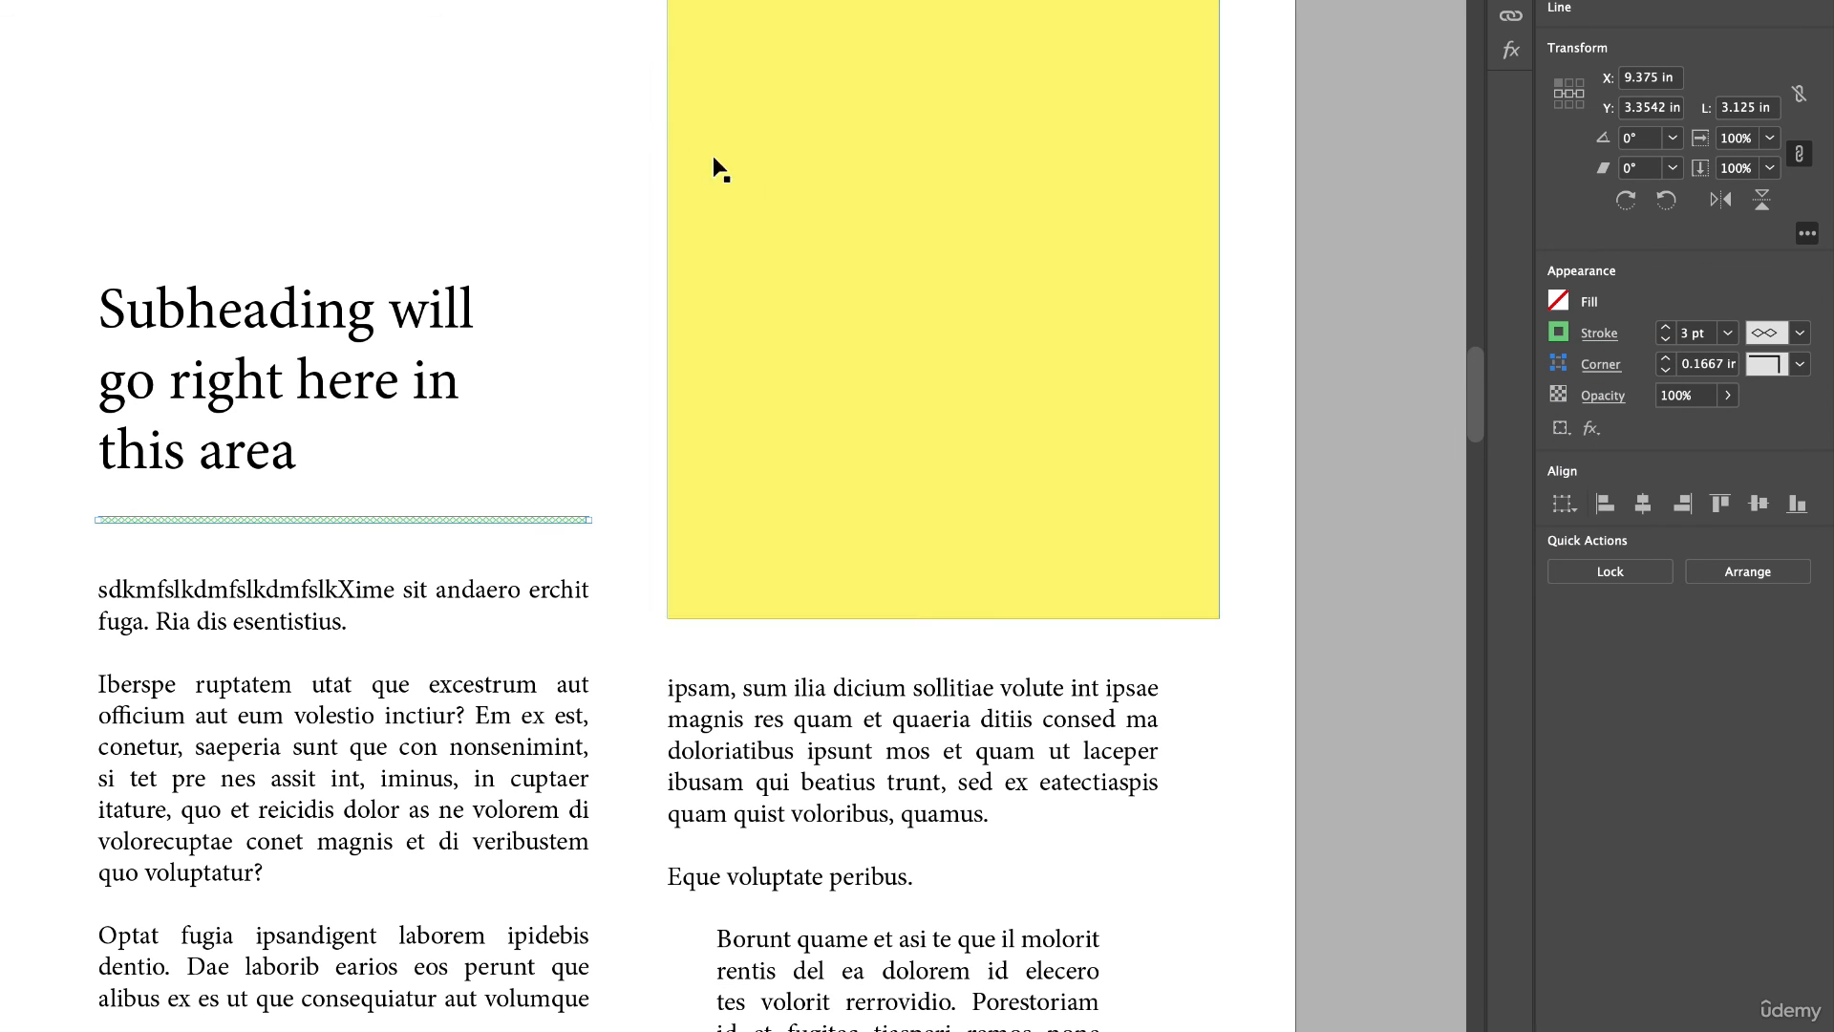
pyautogui.click(462, 82)
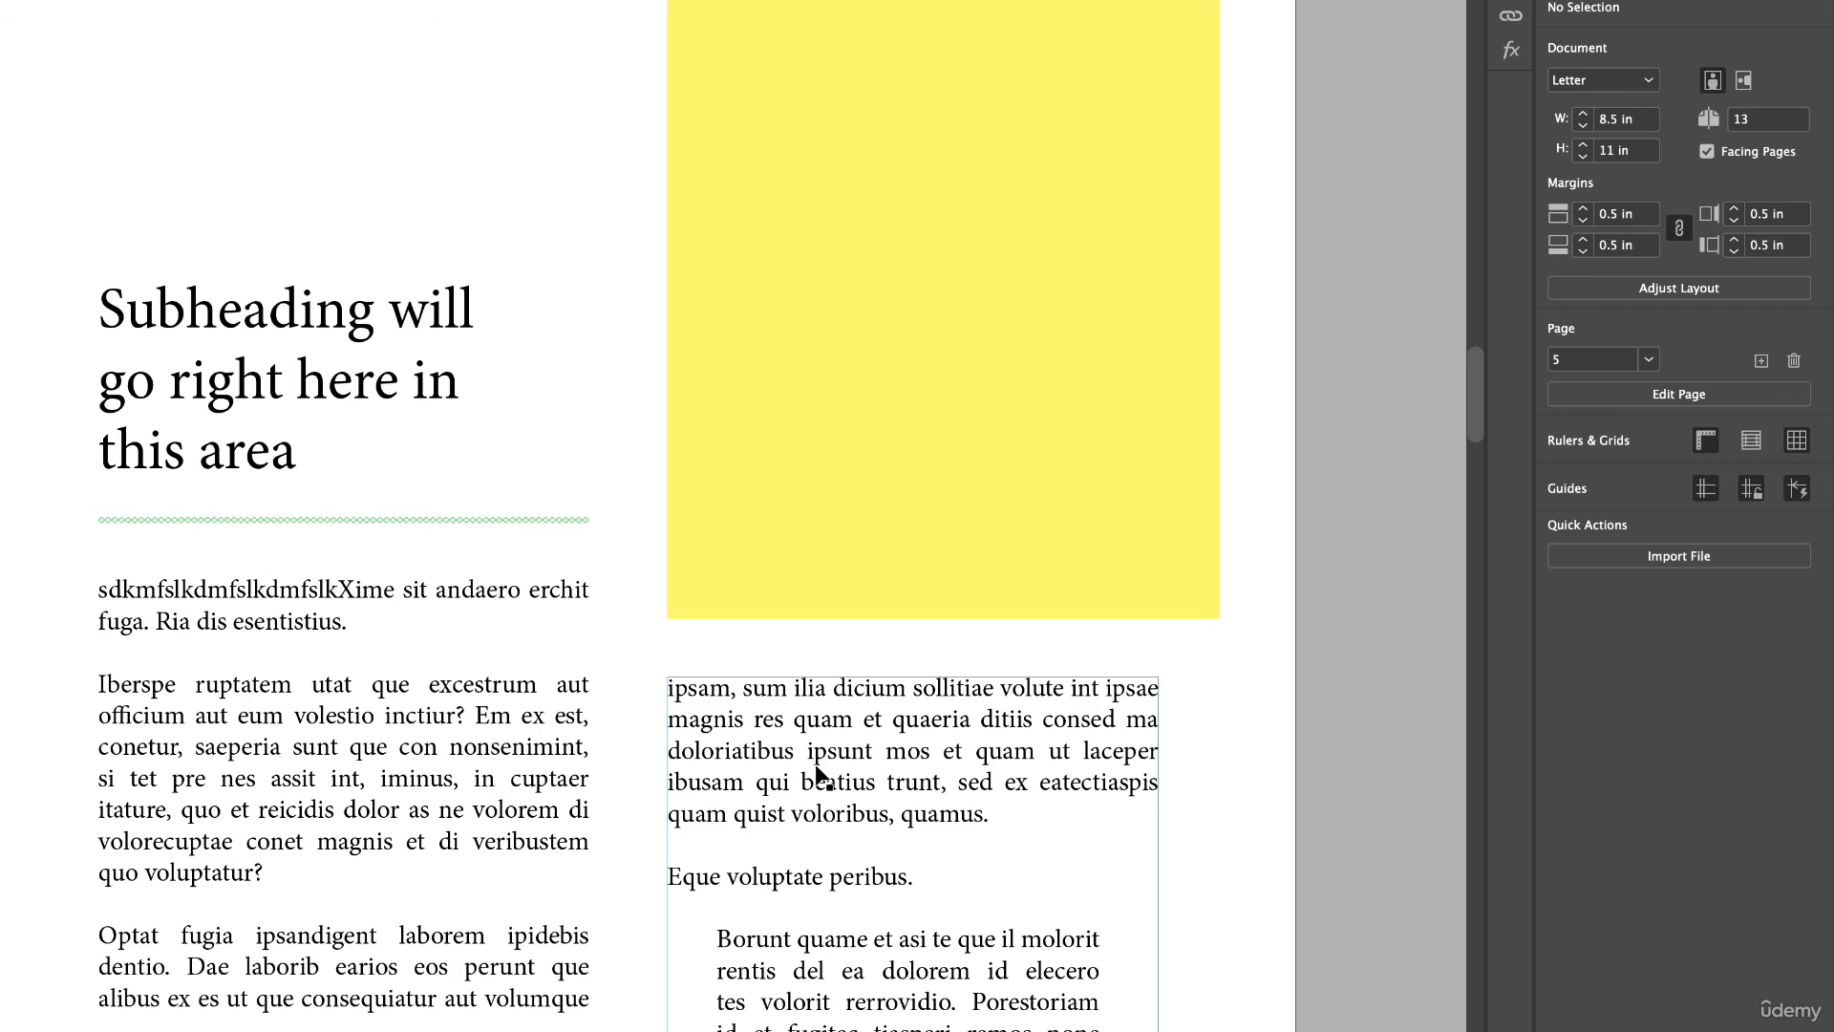
pyautogui.scroll(-2, 820, 774)
pyautogui.scroll(-3, 820, 774)
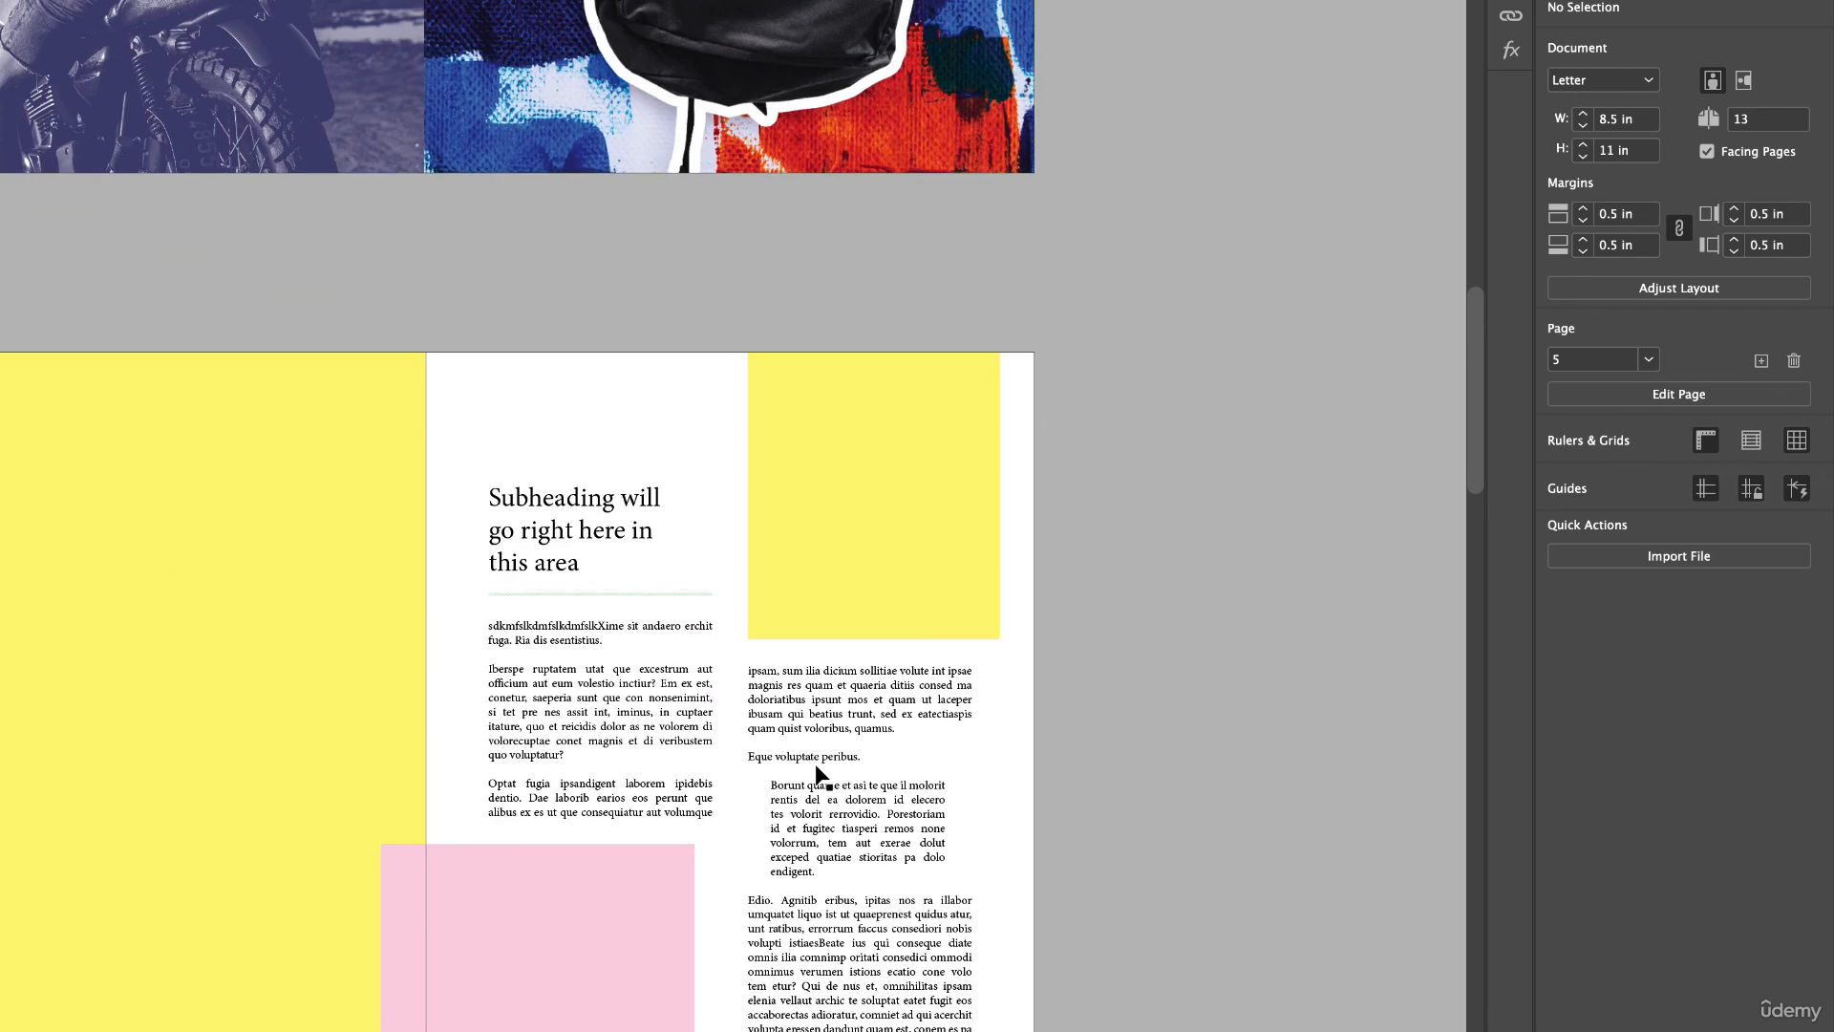
pyautogui.scroll(3, 817, 774)
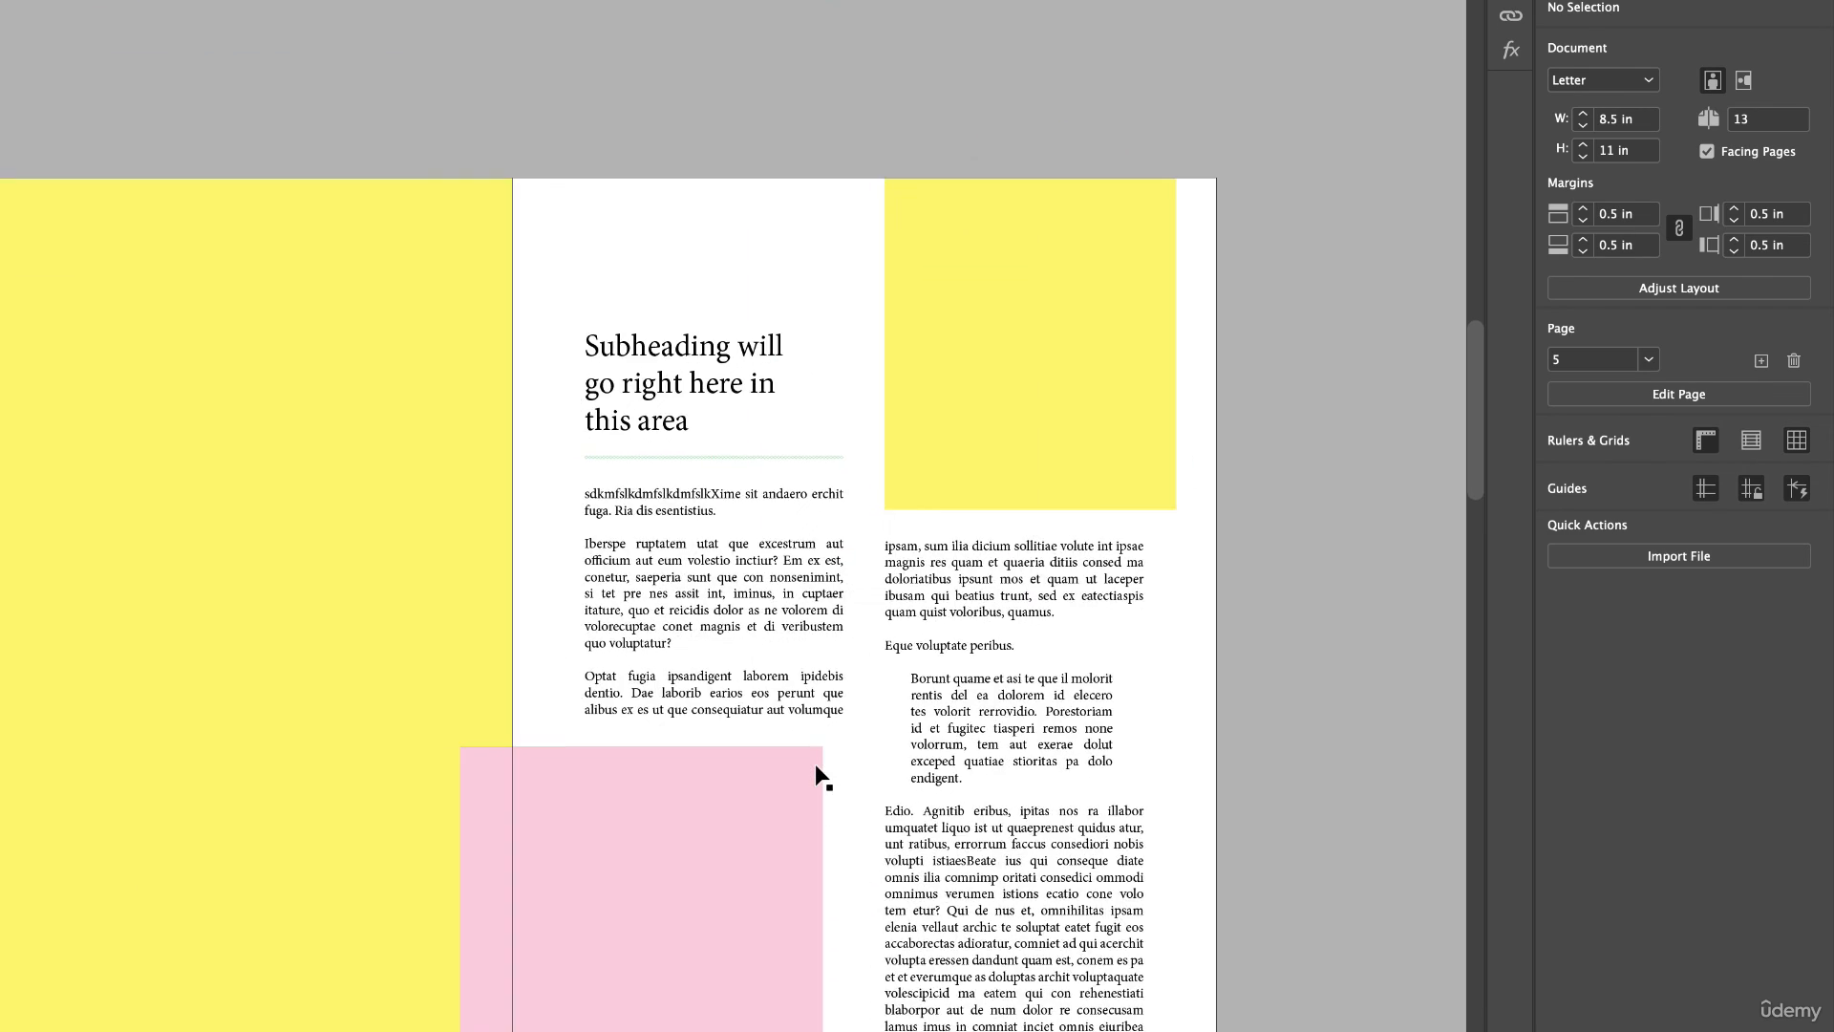